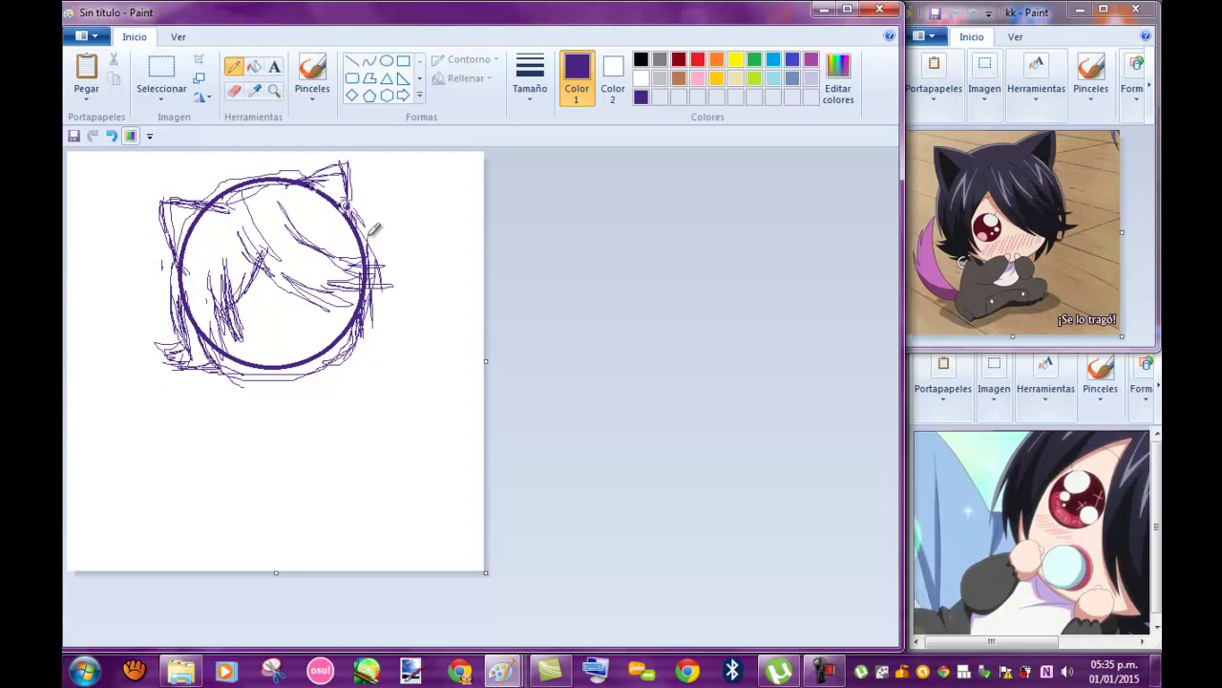
# - Sketch the torso, arms, hands and crossed legs below the head with the purple Pencil
pyautogui.hotkey('ctrl', 'pageup')
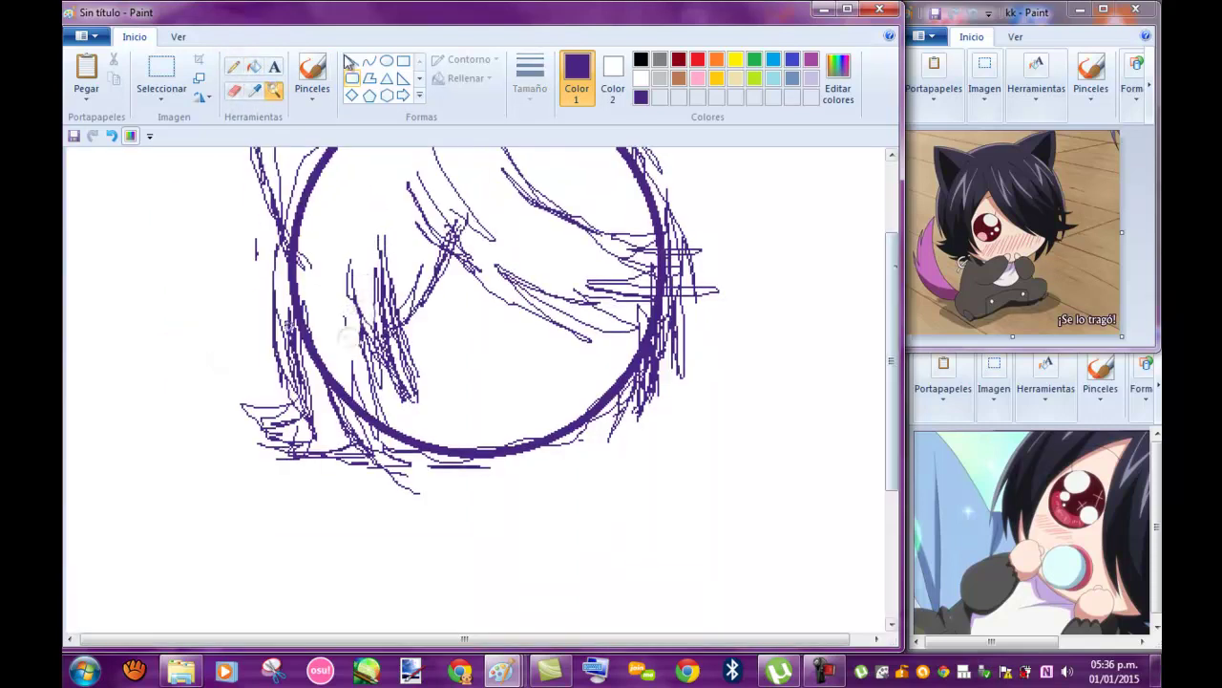
pyautogui.moveTo(890, 340); pyautogui.dragTo(890, 369)
pyautogui.moveTo(388, 400); pyautogui.dragTo(368, 483)
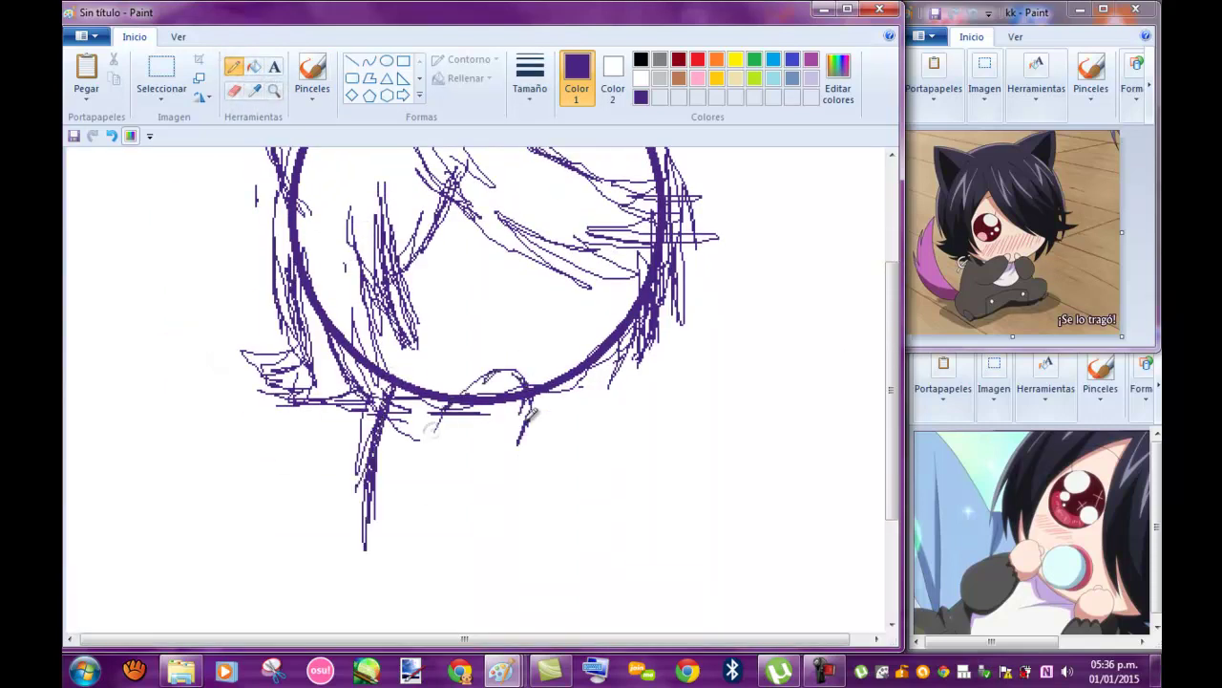
pyautogui.hotkey('ctrl', 'pagedown')
pyautogui.click(113, 138)
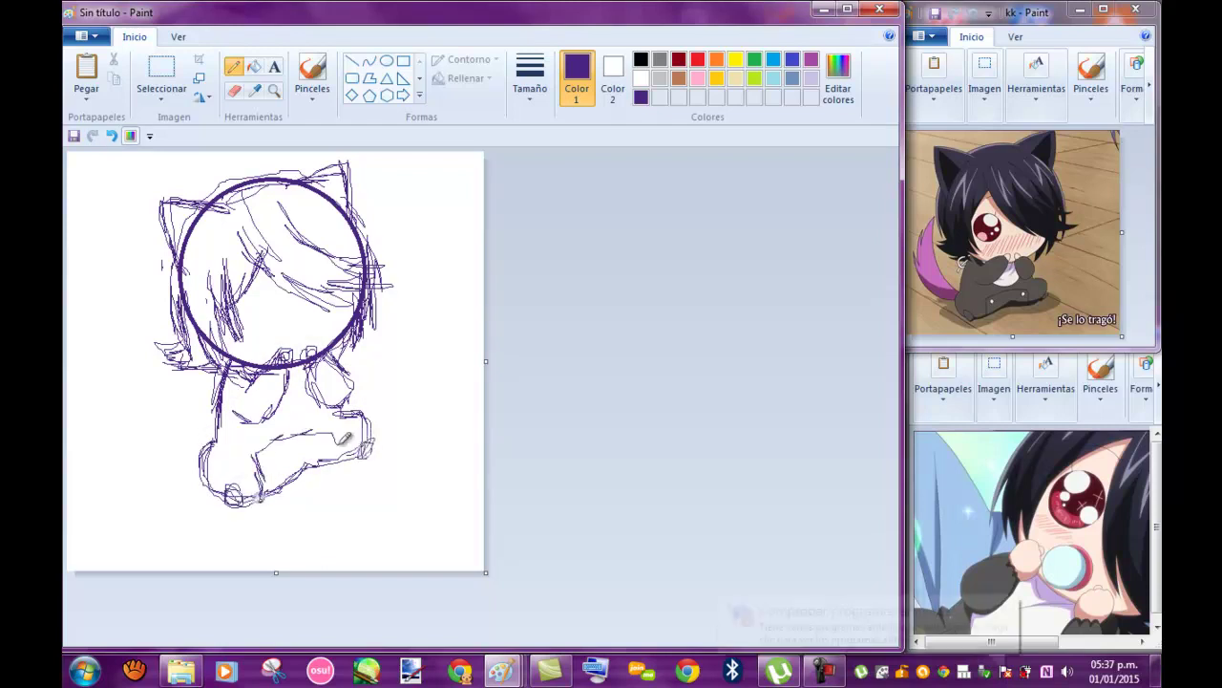
pyautogui.hotkey('ctrl', 'pageup')
pyautogui.scroll(1, 573, 382)
pyautogui.click(386, 60)
pyautogui.moveTo(460, 332); pyautogui.dragTo(611, 477)
pyautogui.hotkey('ctrl', 'z')
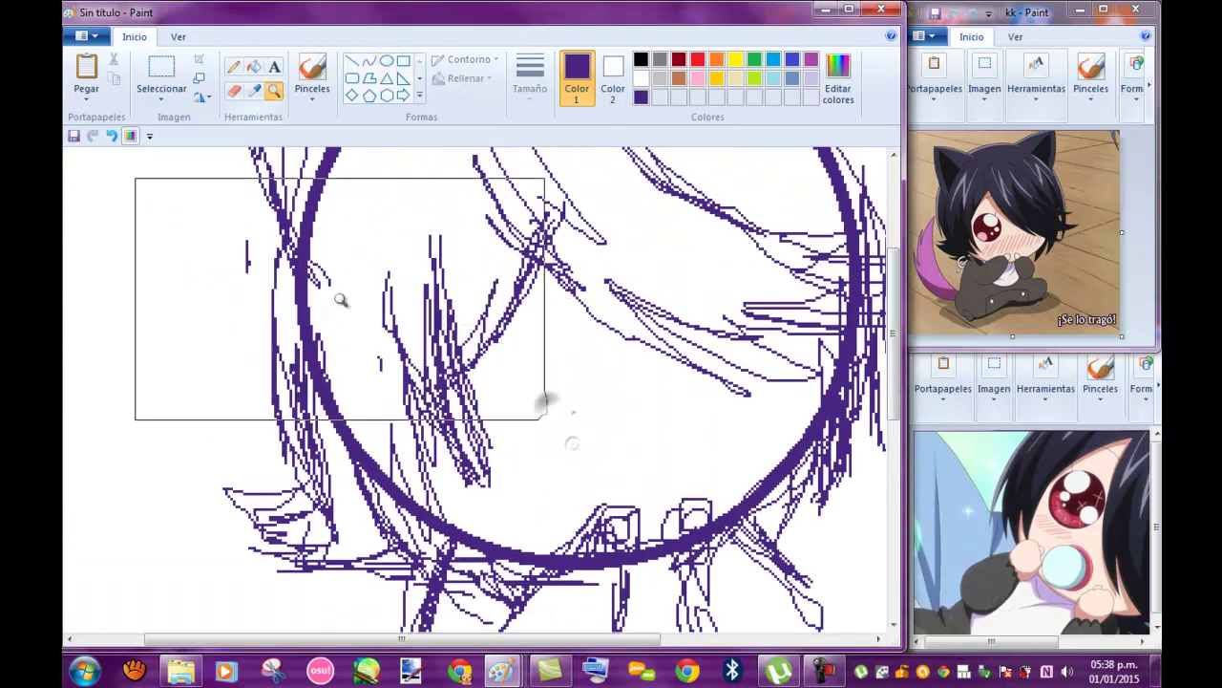
# - Shift the hair strands on the left of the face and draw a circle for the visible eye
pyautogui.hotkey('ctrl', 'pagedown')
pyautogui.click(161, 77)
pyautogui.moveTo(196, 214)
pyautogui.mouseDown()
pyautogui.moveTo(344, 287)
pyautogui.moveTo(229, 280)
pyautogui.moveTo(279, 334)
pyautogui.moveTo(251, 315)
pyautogui.mouseUp()
pyautogui.click(386, 60)
# - Select the body sketch and move it slightly up and left under the head
pyautogui.click(161, 76)
pyautogui.moveTo(153, 377)
pyautogui.mouseDown()
pyautogui.moveTo(409, 404)
pyautogui.moveTo(286, 374)
pyautogui.mouseUp()
pyautogui.moveTo(324, 523); pyautogui.dragTo(314, 504)
pyautogui.click(233, 66)
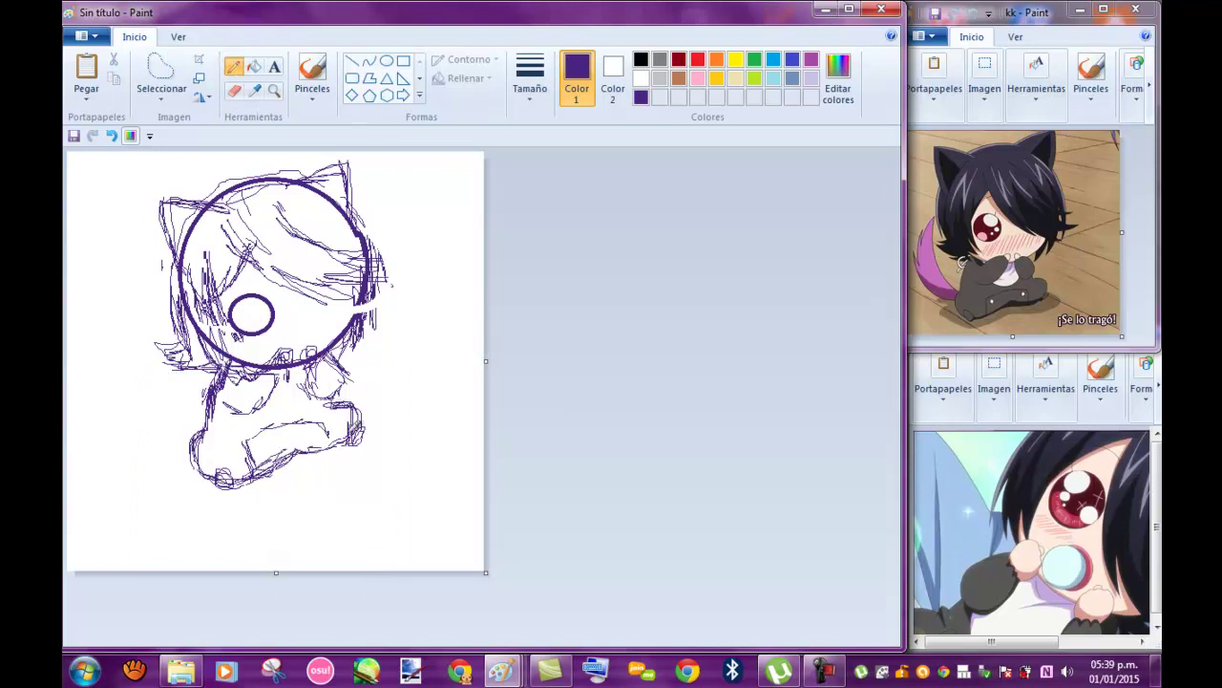
# - Redraw the eye circle and shift the head sketch slightly to the left
pyautogui.hotkey('ctrl', 'z')
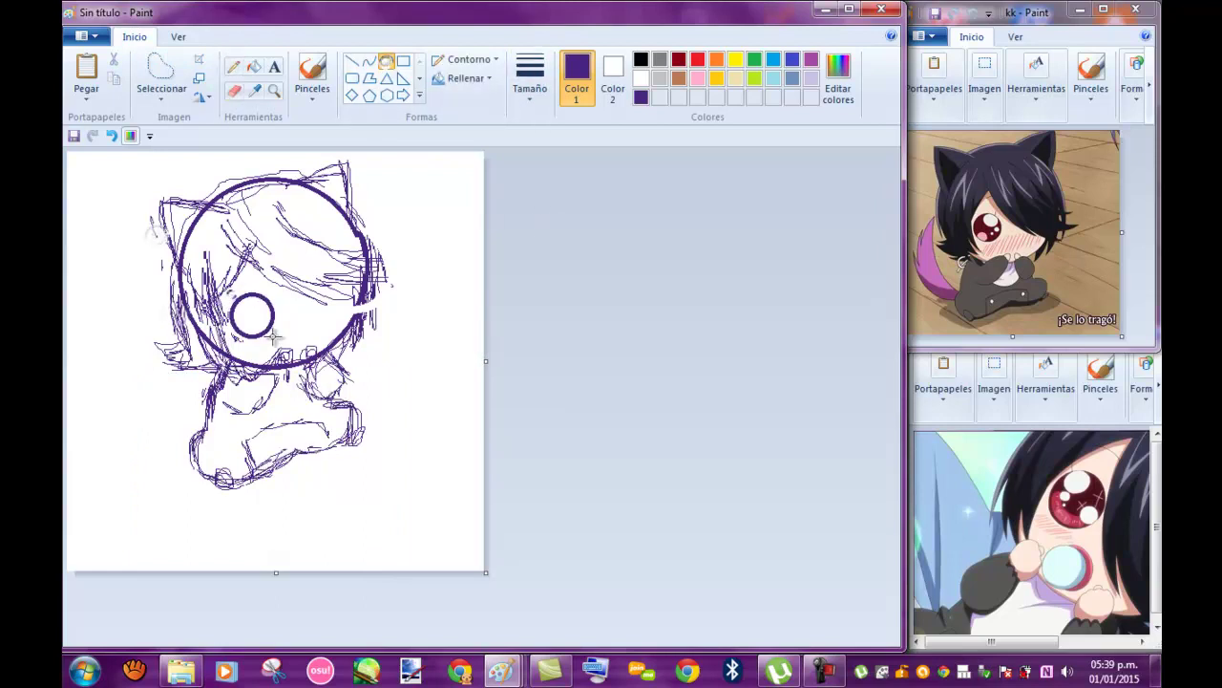
pyautogui.click(162, 76)
pyautogui.moveTo(208, 374)
pyautogui.mouseDown()
pyautogui.moveTo(168, 292)
pyautogui.moveTo(172, 326)
pyautogui.mouseUp()
pyautogui.click(210, 162)
pyautogui.moveTo(211, 163); pyautogui.dragTo(204, 392)
pyautogui.moveTo(267, 287); pyautogui.dragTo(256, 286)
# - Erase and redraw the leg outline and move the lower body slightly up and right
pyautogui.click(234, 90)
pyautogui.moveTo(287, 458)
pyautogui.mouseDown()
pyautogui.moveTo(248, 473)
pyautogui.moveTo(368, 403)
pyautogui.mouseUp()
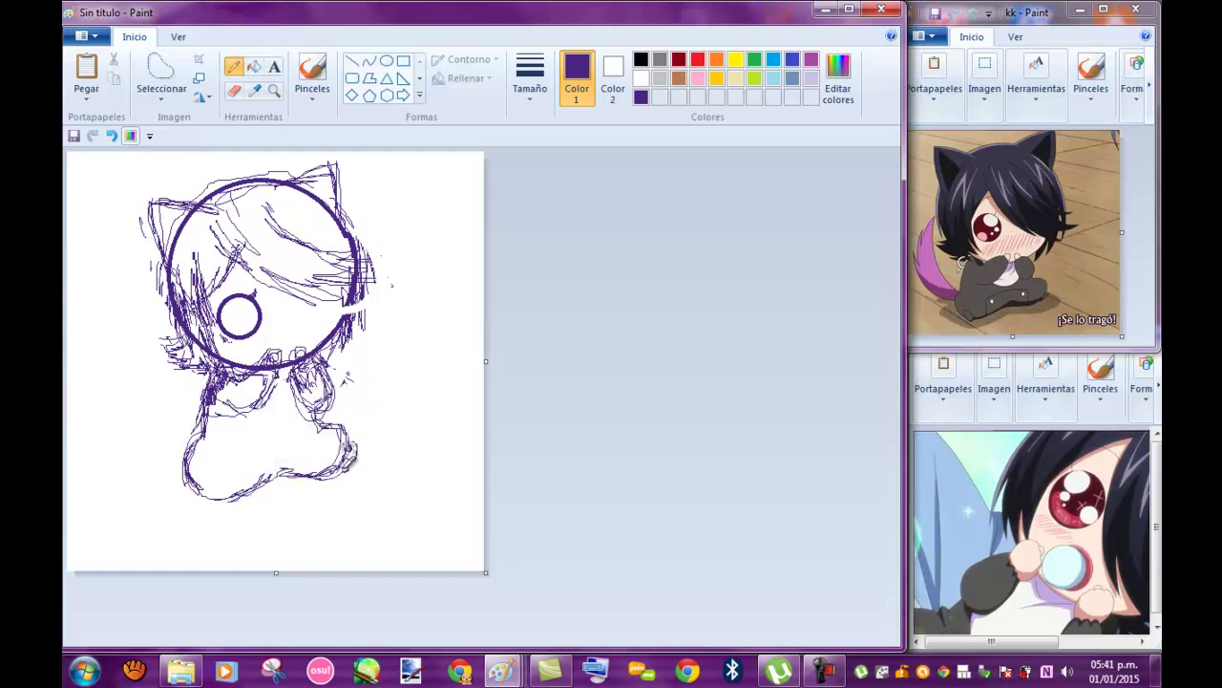
pyautogui.click(161, 72)
pyautogui.moveTo(256, 499); pyautogui.dragTo(108, 373)
pyautogui.moveTo(254, 535); pyautogui.dragTo(222, 441)
pyautogui.moveTo(257, 526); pyautogui.dragTo(464, 251)
pyautogui.hotkey('ctrl', 'z')
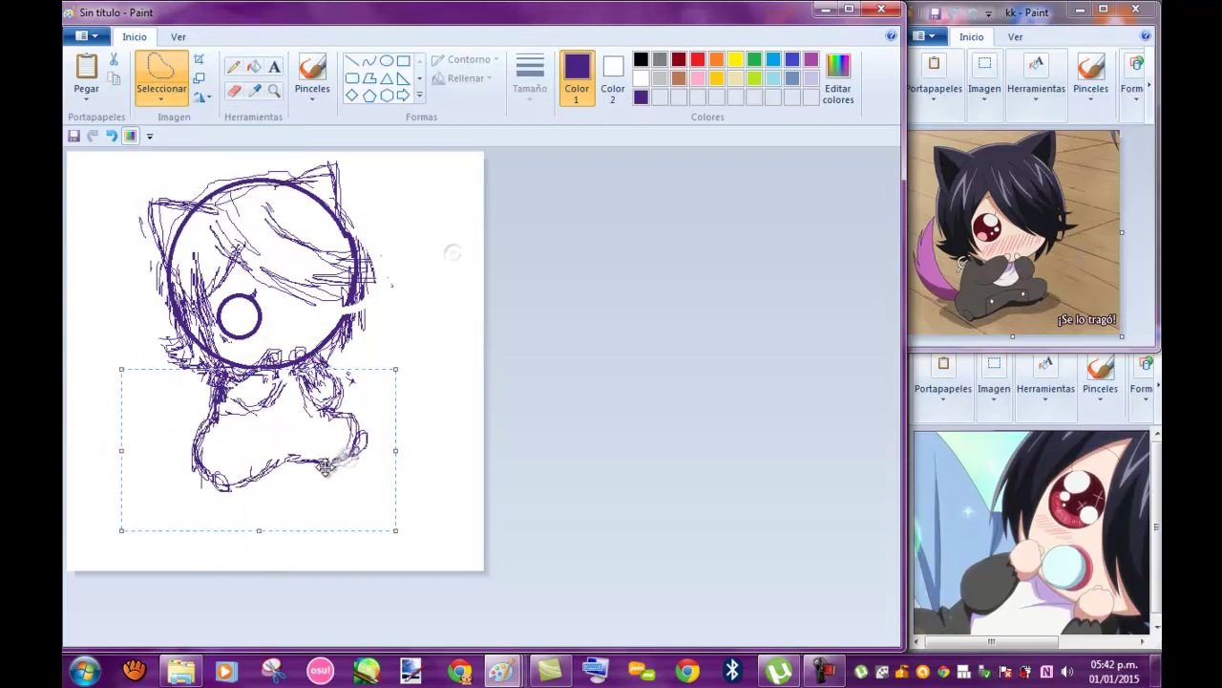
# - Sketch a curved tail at the left of the body and refine the leg, ear and fringe lines with the Pencil
pyautogui.click(311, 71)
pyautogui.hotkey('ctrl', 'pageup')
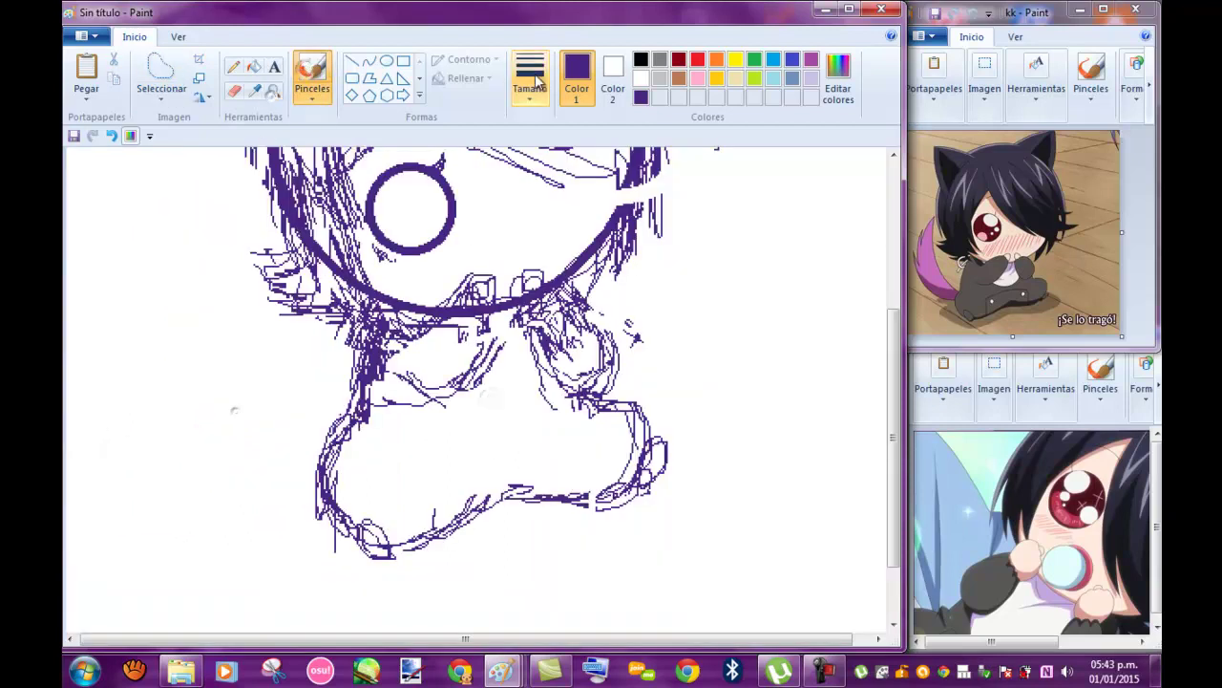
pyautogui.scroll(2, 477, 382)
pyautogui.click(162, 72)
pyautogui.moveTo(382, 287); pyautogui.dragTo(611, 387)
pyautogui.click(90, 376)
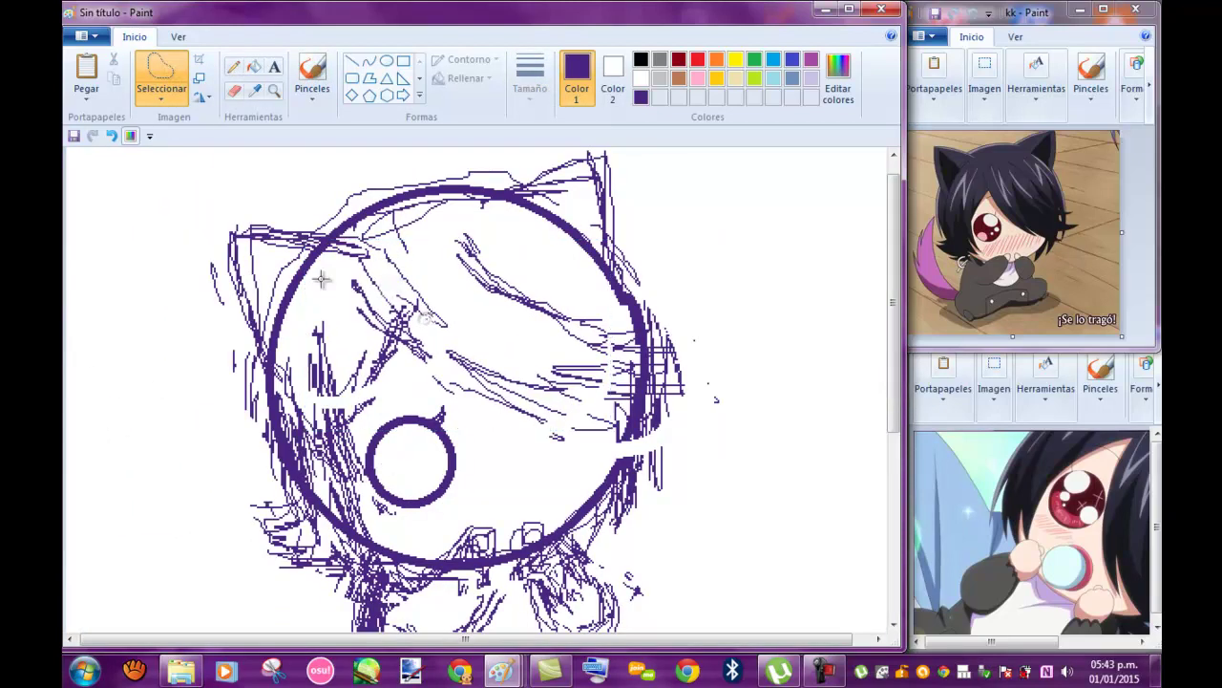
pyautogui.click(233, 65)
pyautogui.hotkey('ctrl', 'pagedown')
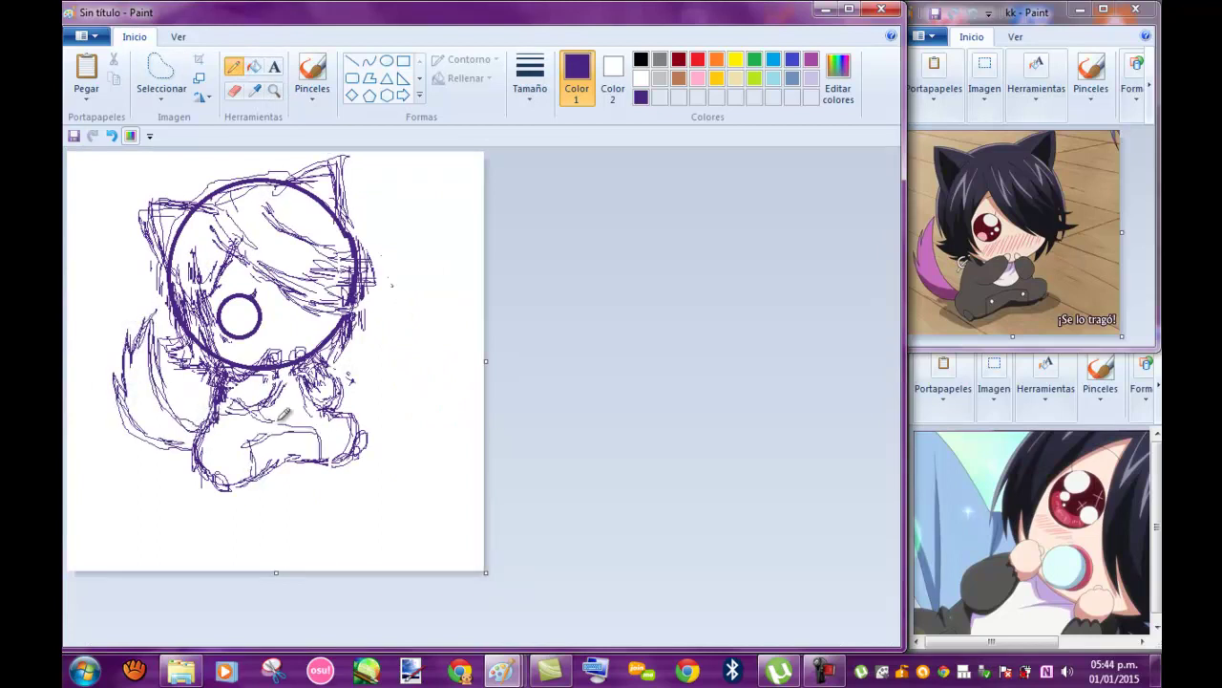
# - Select the whole sketch and move it slightly down and left on the canvas
pyautogui.click(162, 72)
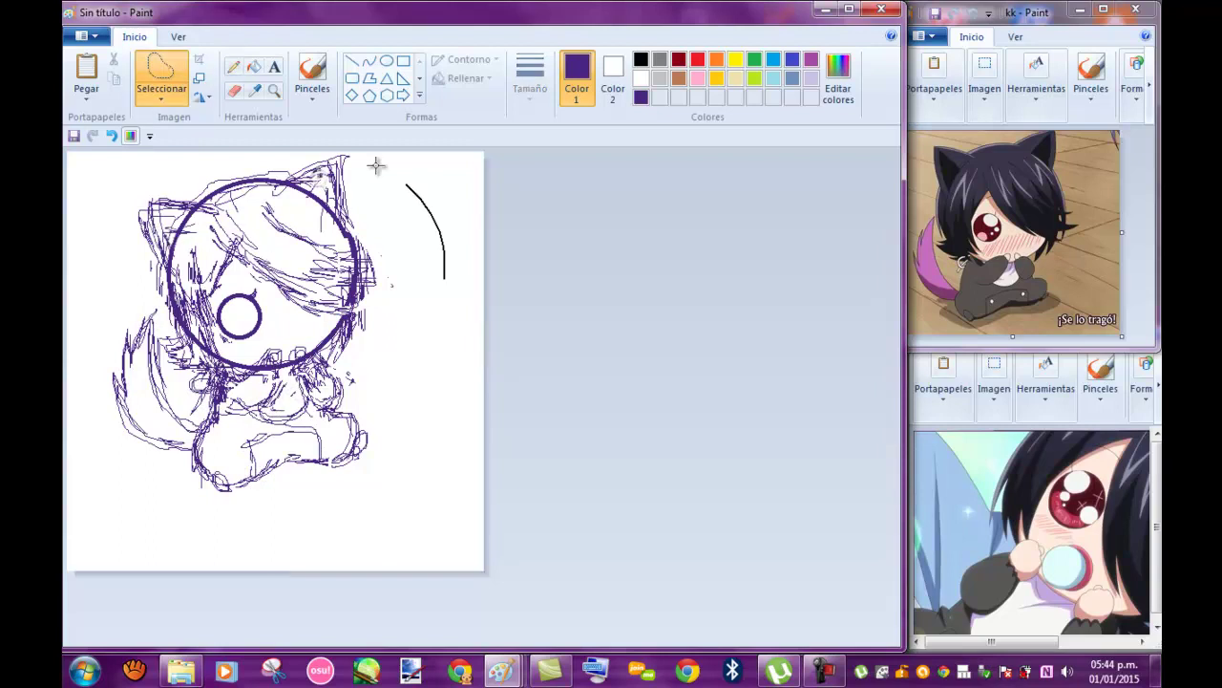
pyautogui.moveTo(268, 286); pyautogui.dragTo(261, 309)
pyautogui.click(640, 59)
pyautogui.click(368, 60)
pyautogui.moveTo(382, 191); pyautogui.dragTo(404, 294)
pyautogui.hotkey('ctrl', 'z')
pyautogui.click(274, 92)
pyautogui.click(382, 286)
pyautogui.scroll(-2, 877, 284)
pyautogui.scroll(1, 877, 284)
pyautogui.scroll(-1, 876, 284)
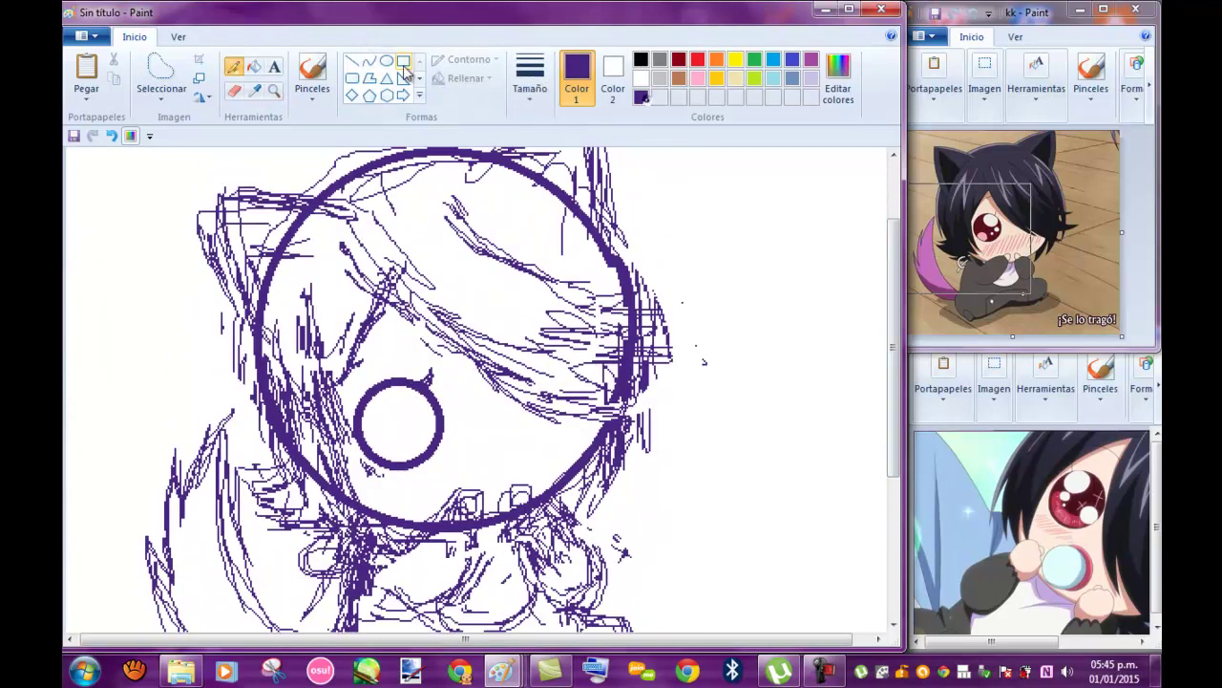
# - Check the image properties without changing the canvas size
pyautogui.rightClick(308, 177)
pyautogui.click(81, 36)
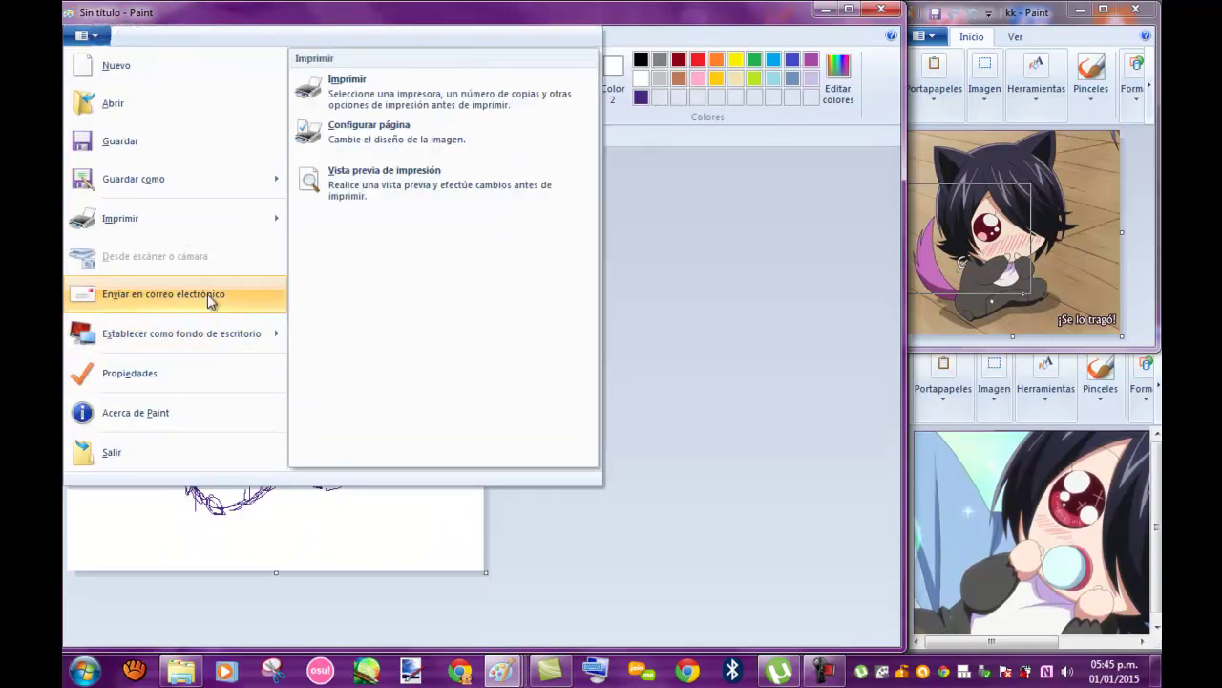
pyautogui.click(129, 372)
pyautogui.click(510, 444)
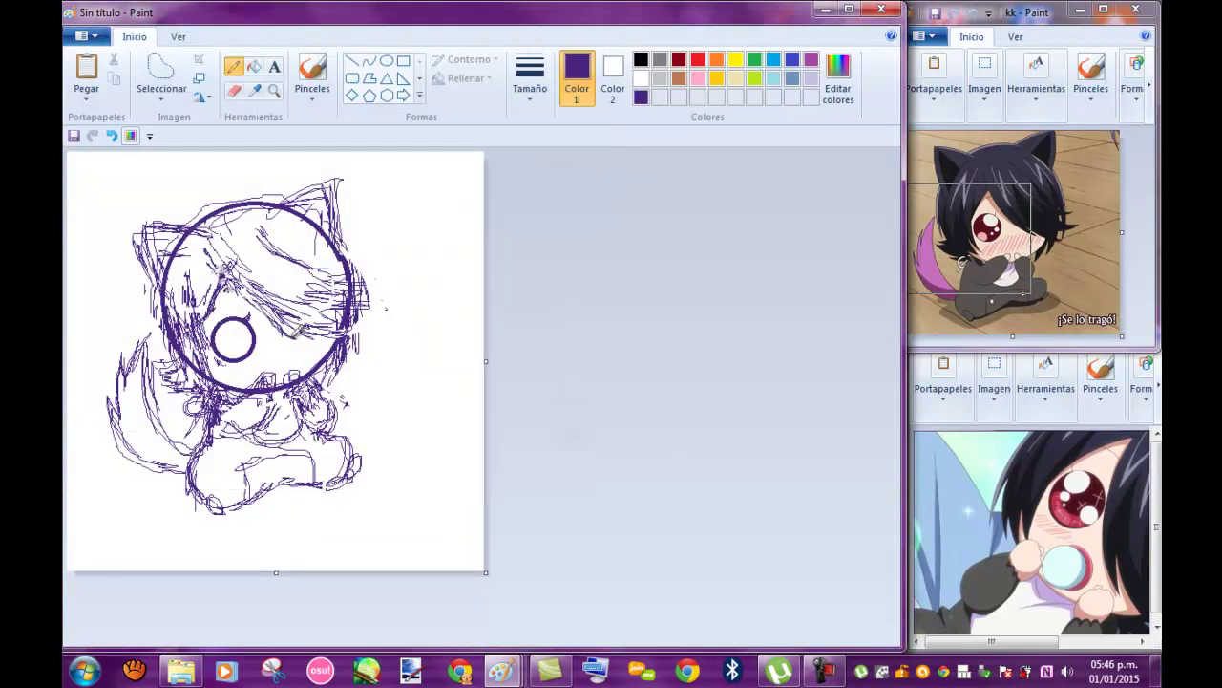
# - Move the eye circle slightly up and adjust the position of the body sketch under the head
pyautogui.click(161, 71)
pyautogui.moveTo(208, 298); pyautogui.dragTo(246, 336)
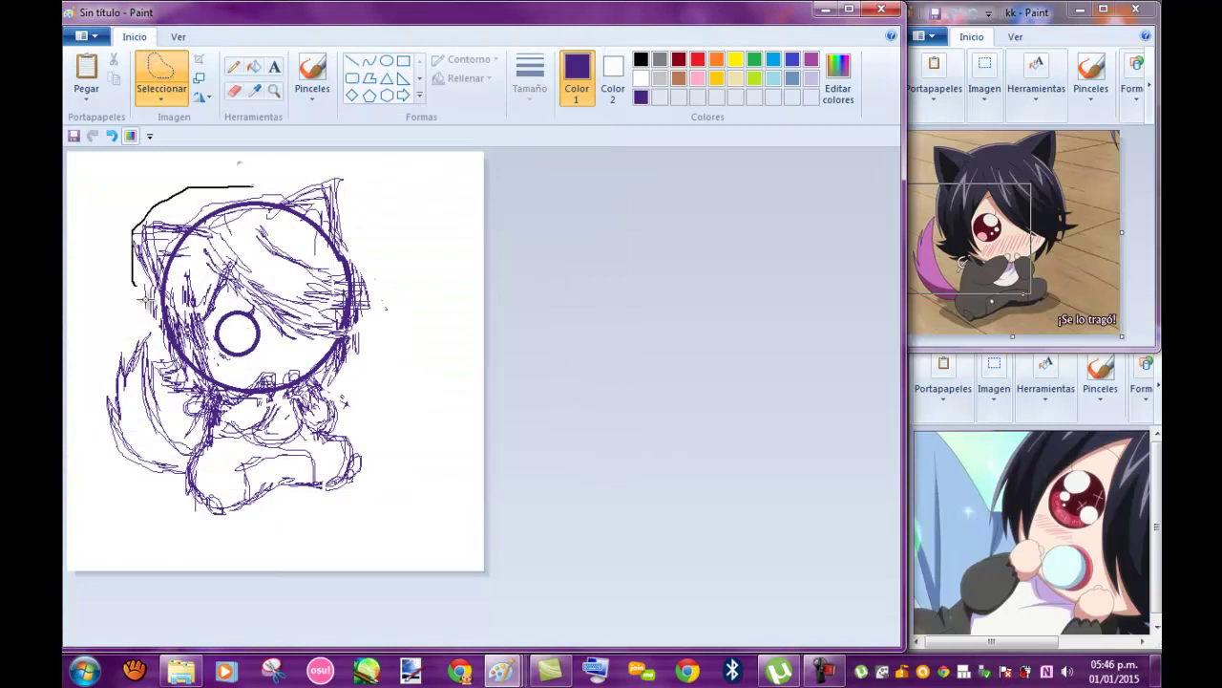
pyautogui.moveTo(379, 208); pyautogui.dragTo(382, 215)
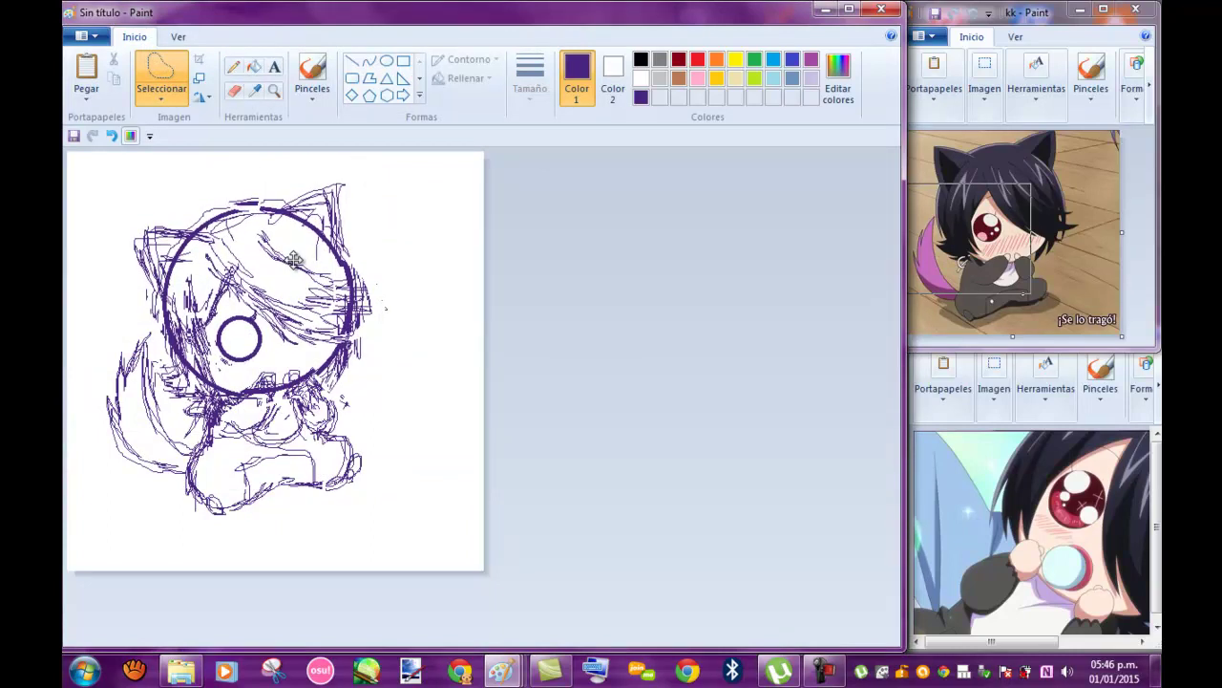
pyautogui.moveTo(342, 385); pyautogui.dragTo(339, 457)
pyautogui.click(233, 66)
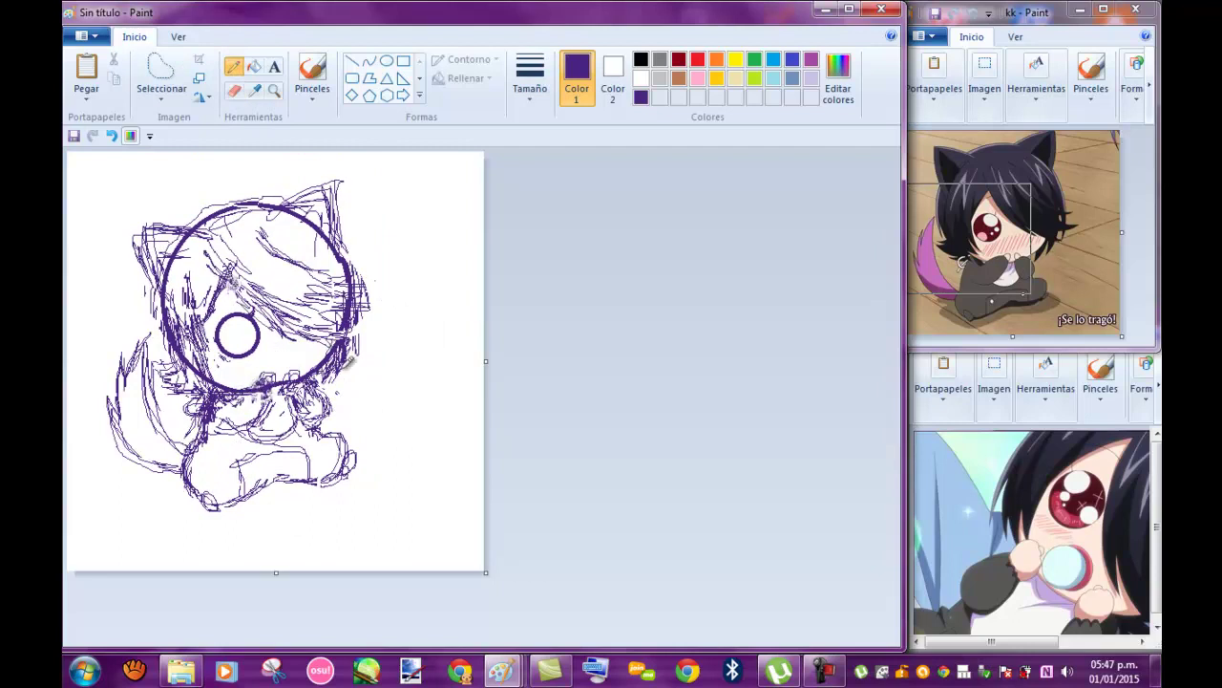
# - Trace both hands and arms over the sketch with thick black curves
pyautogui.scroll(2, 358, 298)
pyautogui.scroll(-1, 358, 298)
pyautogui.click(368, 60)
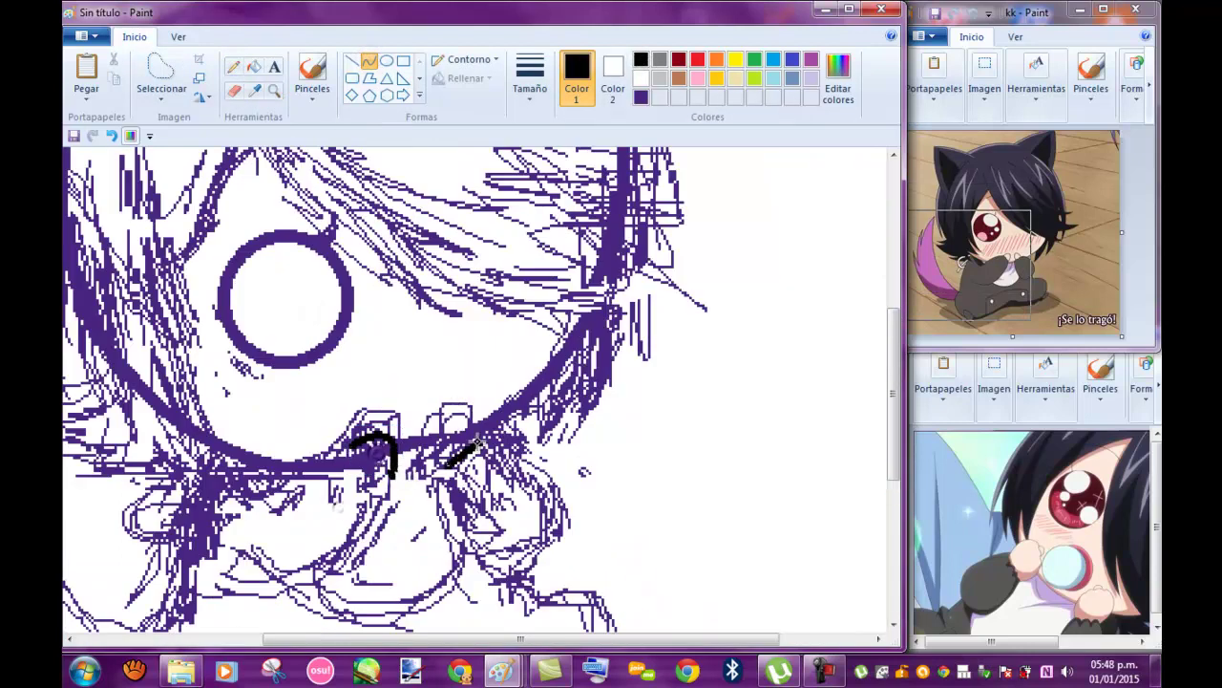
pyautogui.scroll(-1, 338, 437)
pyautogui.hscroll(-1, 338, 438)
pyautogui.moveTo(354, 457); pyautogui.dragTo(427, 388)
pyautogui.moveTo(487, 432)
pyautogui.mouseDown()
pyautogui.moveTo(401, 515)
pyautogui.moveTo(327, 530)
pyautogui.moveTo(306, 522)
pyautogui.mouseUp()
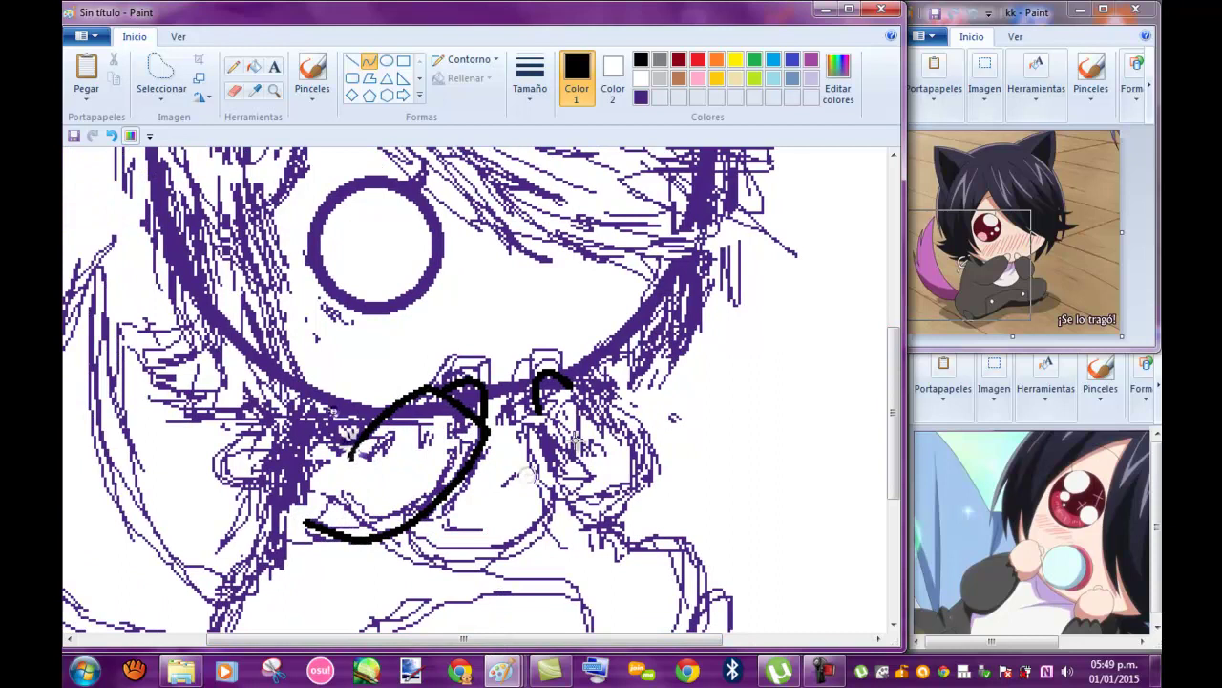
pyautogui.scroll(-1, 552, 408)
pyautogui.moveTo(552, 409); pyautogui.dragTo(633, 556)
# - Trace the outline of the torso, legs and feet with black curves
pyautogui.scroll(-2, 311, 277)
pyautogui.moveTo(310, 277); pyautogui.dragTo(420, 552)
pyautogui.scroll(-1, 731, 238)
pyautogui.moveTo(334, 487)
pyautogui.mouseDown()
pyautogui.moveTo(202, 487)
pyautogui.moveTo(229, 553)
pyautogui.moveTo(273, 585)
pyautogui.moveTo(185, 518)
pyautogui.moveTo(307, 590)
pyautogui.moveTo(506, 516)
pyautogui.mouseUp()
pyautogui.moveTo(401, 549); pyautogui.dragTo(382, 573)
pyautogui.moveTo(506, 516); pyautogui.dragTo(706, 434)
pyautogui.moveTo(621, 520); pyautogui.dragTo(668, 544)
pyautogui.moveTo(712, 430); pyautogui.dragTo(723, 373)
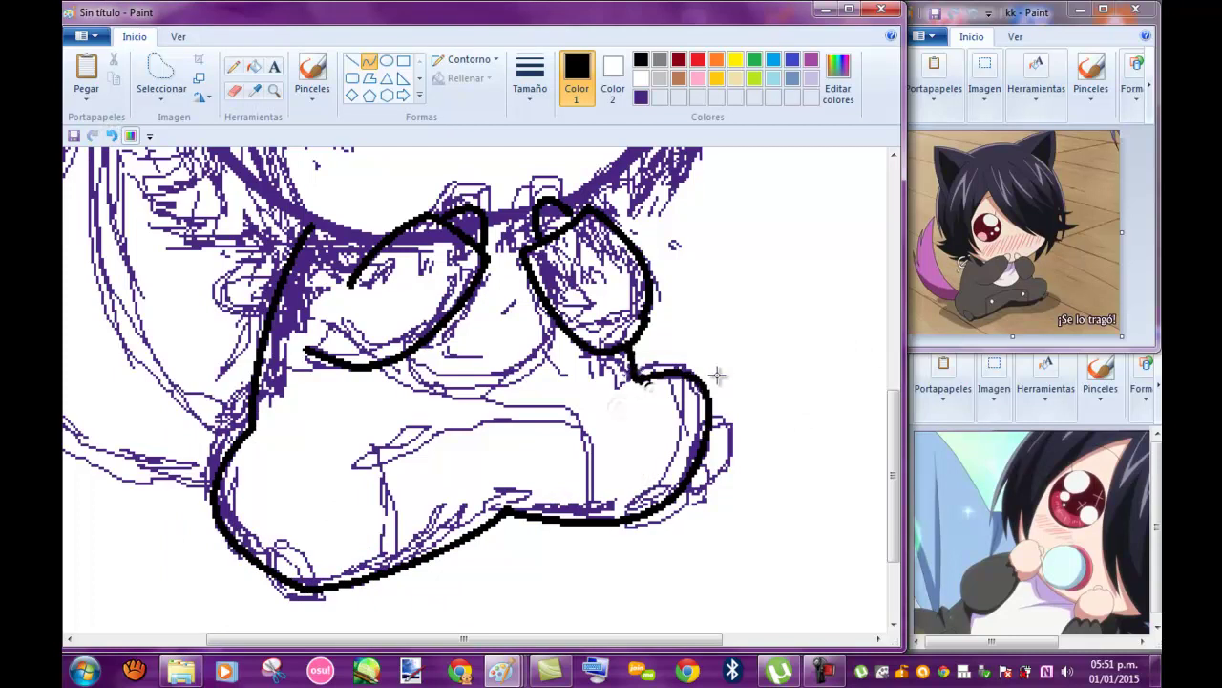
# - Draw a black circle over the purple head circle and align it with the sketch
pyautogui.scroll(6, 898, 423)
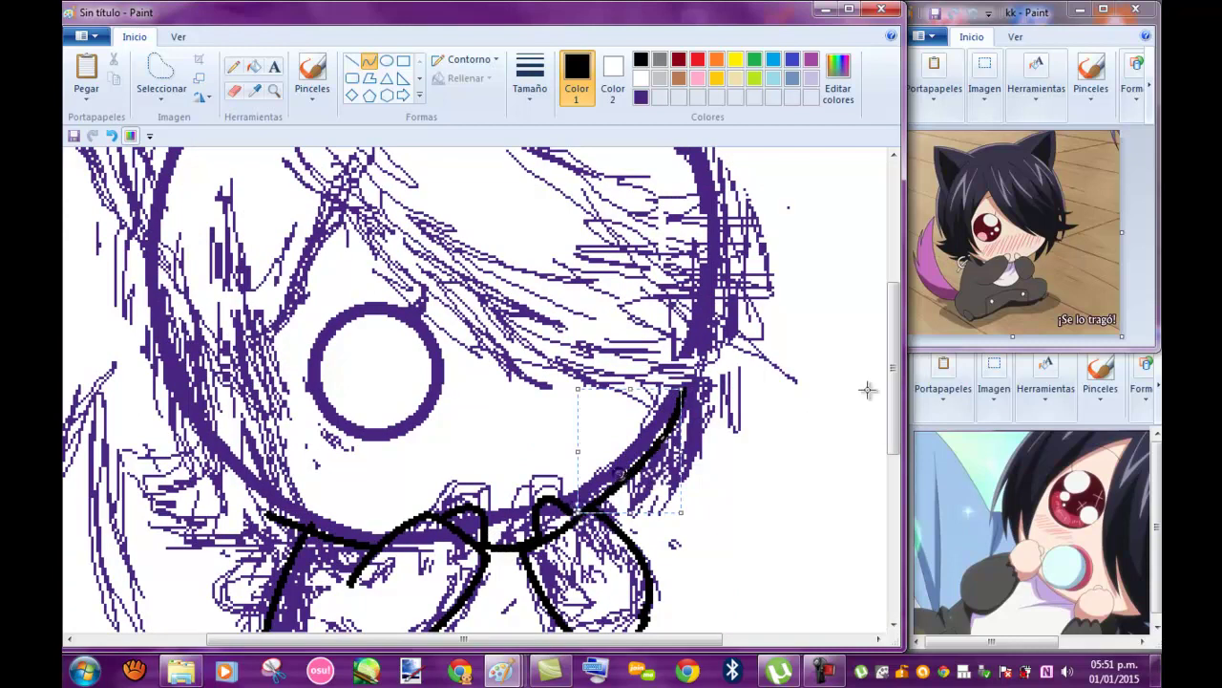
pyautogui.click(274, 90)
pyautogui.rightClick(314, 339)
pyautogui.click(386, 60)
pyautogui.scroll(1, 465, 382)
pyautogui.moveTo(219, 177); pyautogui.dragTo(621, 567)
pyautogui.moveTo(464, 477); pyautogui.dragTo(453, 482)
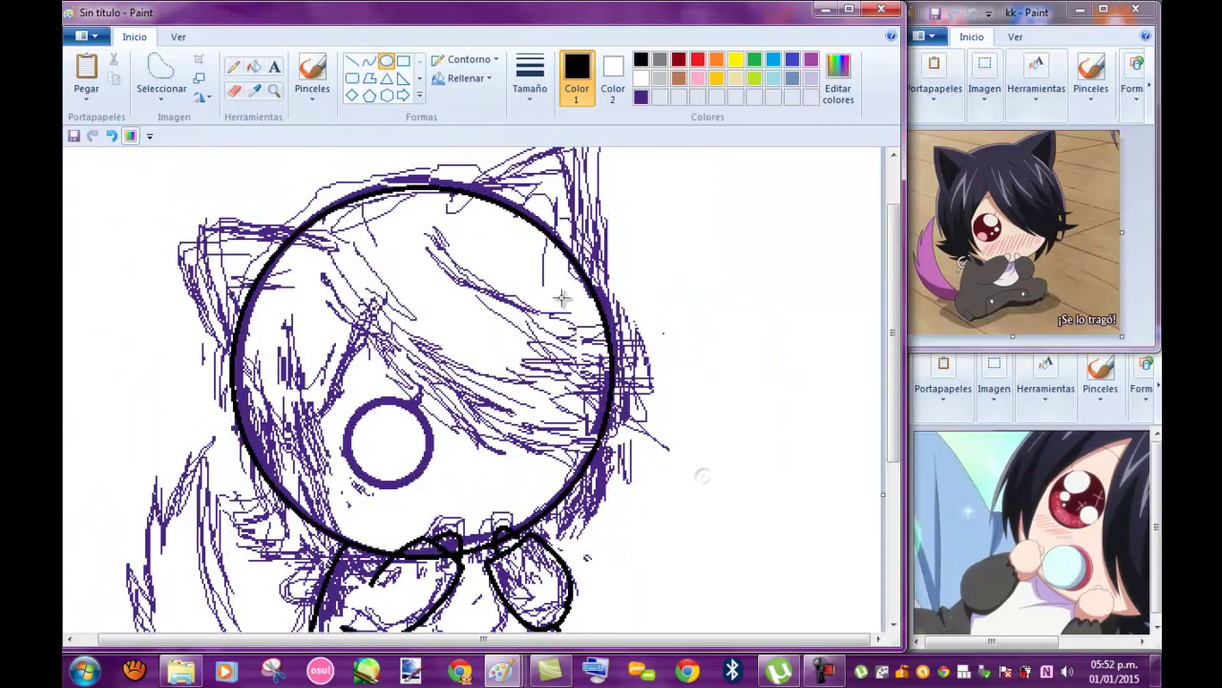
# - Trace the side hair locks at the left of the eye with black curves
pyautogui.moveTo(349, 508)
pyautogui.mouseDown()
pyautogui.moveTo(306, 477)
pyautogui.moveTo(274, 506)
pyautogui.mouseUp()
pyautogui.moveTo(330, 261)
pyautogui.mouseDown()
pyautogui.moveTo(327, 516)
pyautogui.moveTo(339, 511)
pyautogui.mouseUp()
pyautogui.moveTo(325, 382)
pyautogui.mouseDown()
pyautogui.moveTo(195, 448)
pyautogui.moveTo(229, 420)
pyautogui.moveTo(246, 372)
pyautogui.moveTo(221, 351)
pyautogui.mouseUp()
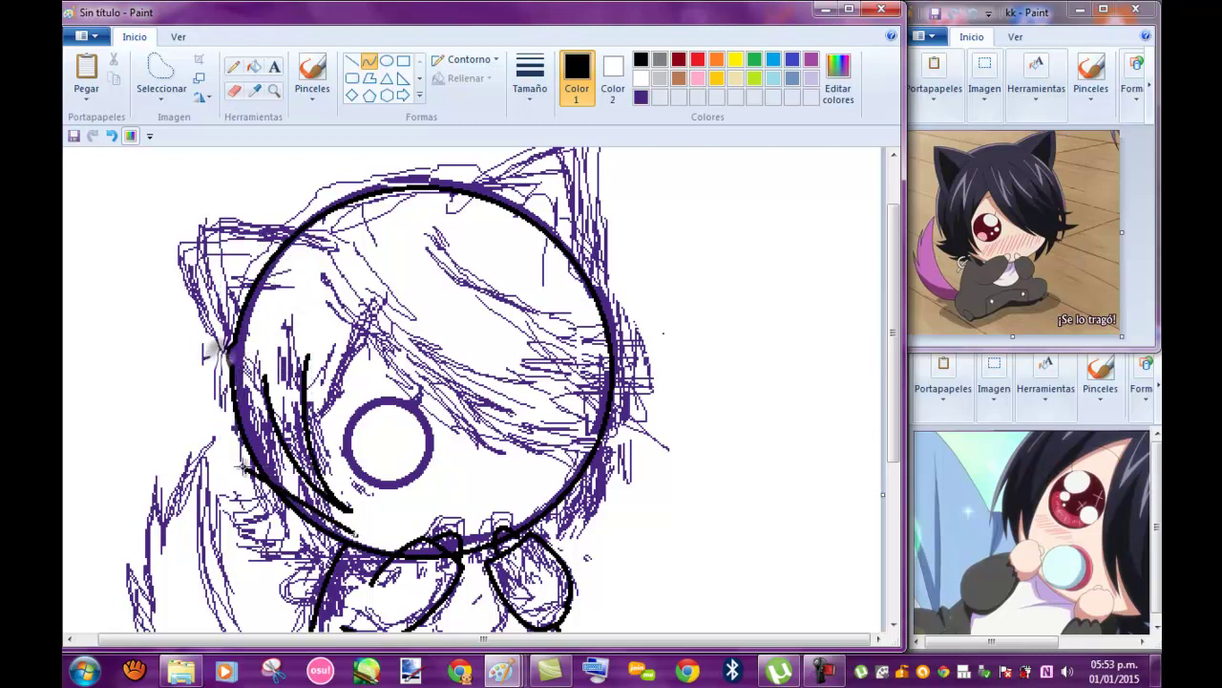
pyautogui.moveTo(332, 528)
pyautogui.mouseDown()
pyautogui.moveTo(239, 401)
pyautogui.moveTo(234, 286)
pyautogui.moveTo(244, 324)
pyautogui.mouseUp()
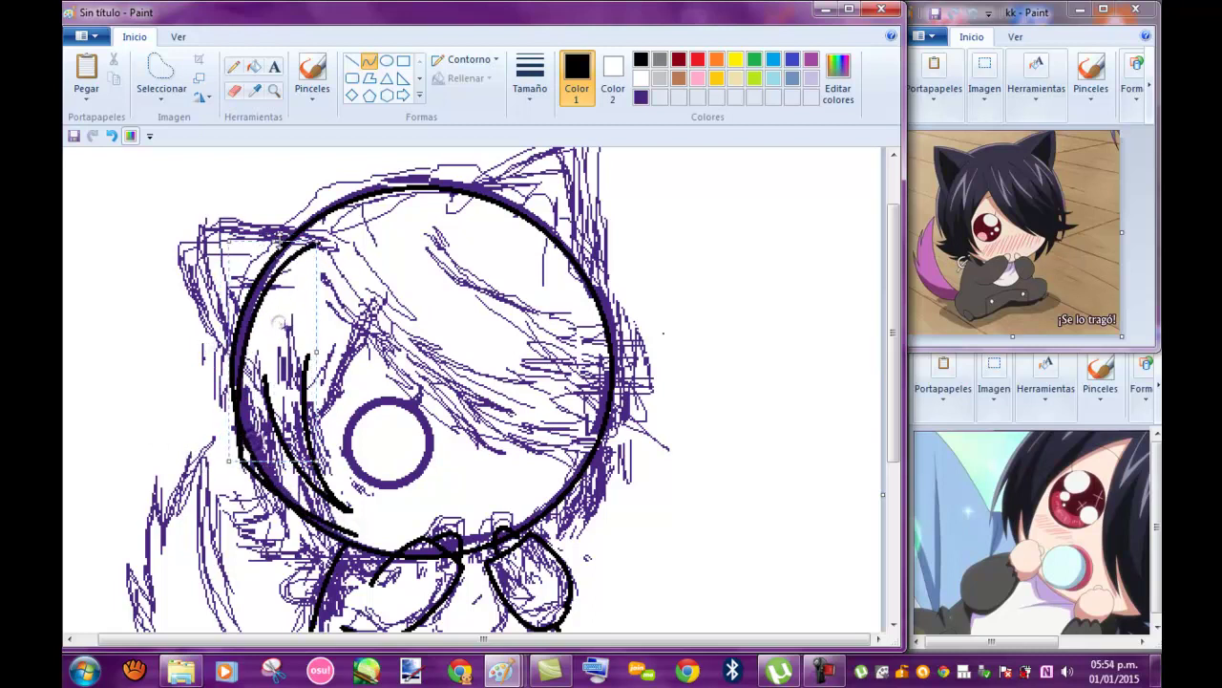
# - Undo the last black curves along the left edge of the head
pyautogui.click(233, 91)
pyautogui.scroll(1, 232, 323)
pyautogui.hotkey('ctrl', 'z')
pyautogui.scroll(-1, 232, 322)
pyautogui.click(897, 420)
pyautogui.click(111, 136)
pyautogui.click(111, 135)
pyautogui.hotkey('ctrl', 'z')
# - Sketch a red Pencil guide line for the hair along the left edge of the head
pyautogui.click(233, 67)
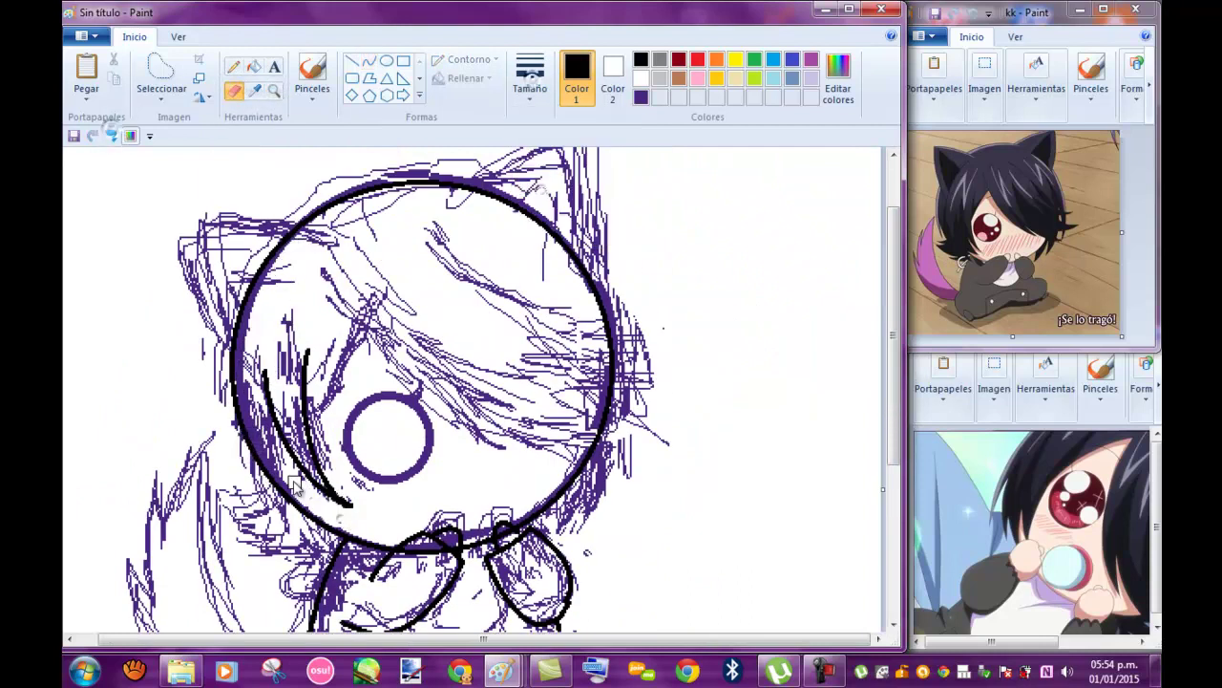
pyautogui.click(641, 96)
pyautogui.moveTo(305, 237); pyautogui.dragTo(250, 377)
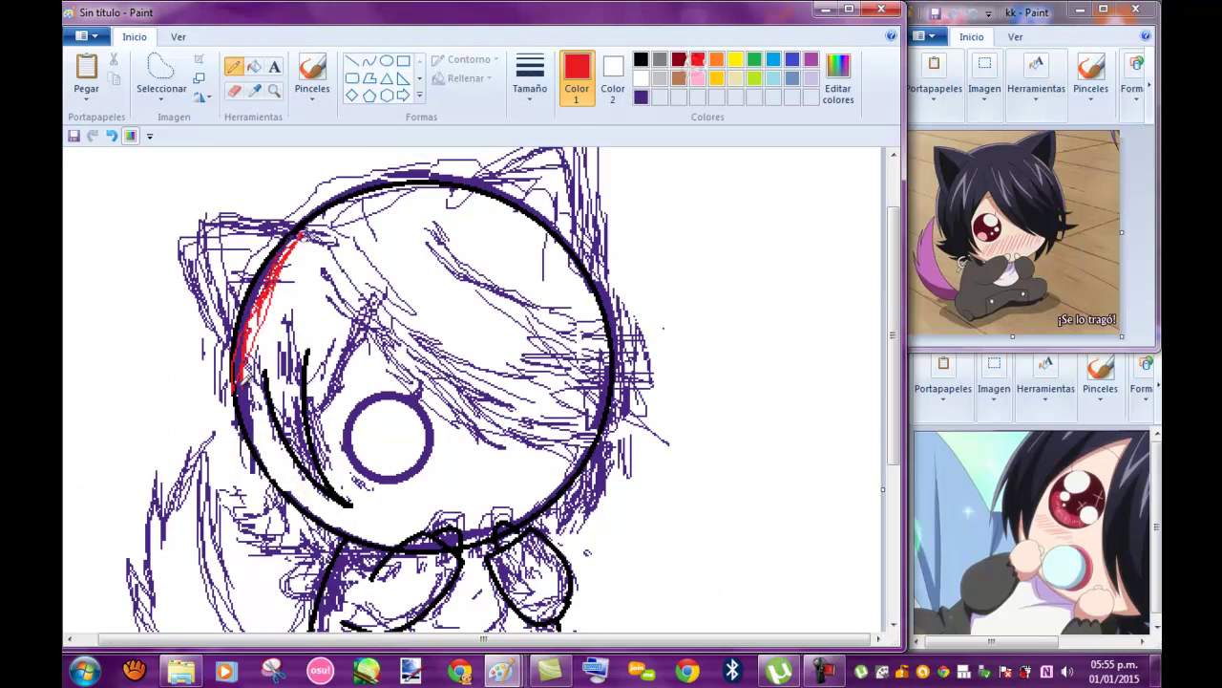
# - Trace the red hair guide with a black curve from the top of the head down to the jaw
pyautogui.click(369, 60)
pyautogui.moveTo(325, 222); pyautogui.dragTo(327, 511)
pyautogui.moveTo(323, 373)
pyautogui.mouseDown()
pyautogui.moveTo(263, 372)
pyautogui.moveTo(223, 338)
pyautogui.moveTo(272, 345)
pyautogui.mouseUp()
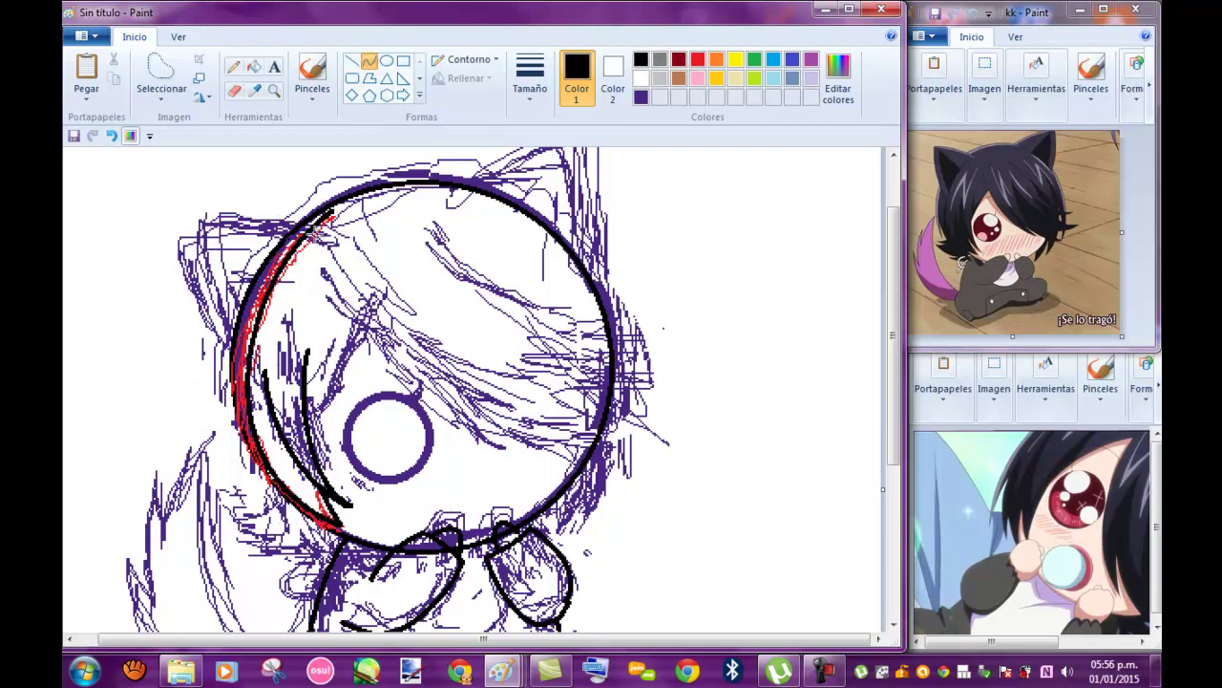
# - Outline both pointed cat ears with black curves joined to the head circle
pyautogui.scroll(1, 321, 238)
pyautogui.moveTo(347, 244); pyautogui.dragTo(234, 211)
pyautogui.moveTo(351, 246); pyautogui.dragTo(178, 235)
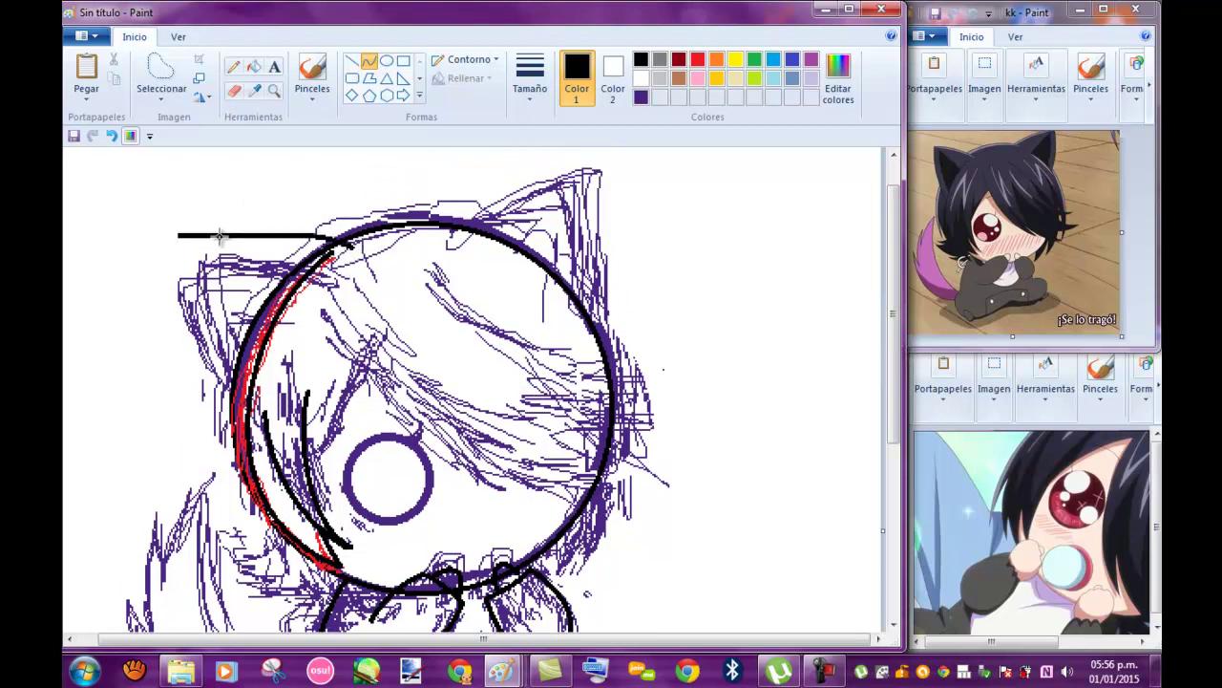
pyautogui.moveTo(201, 346); pyautogui.dragTo(211, 392)
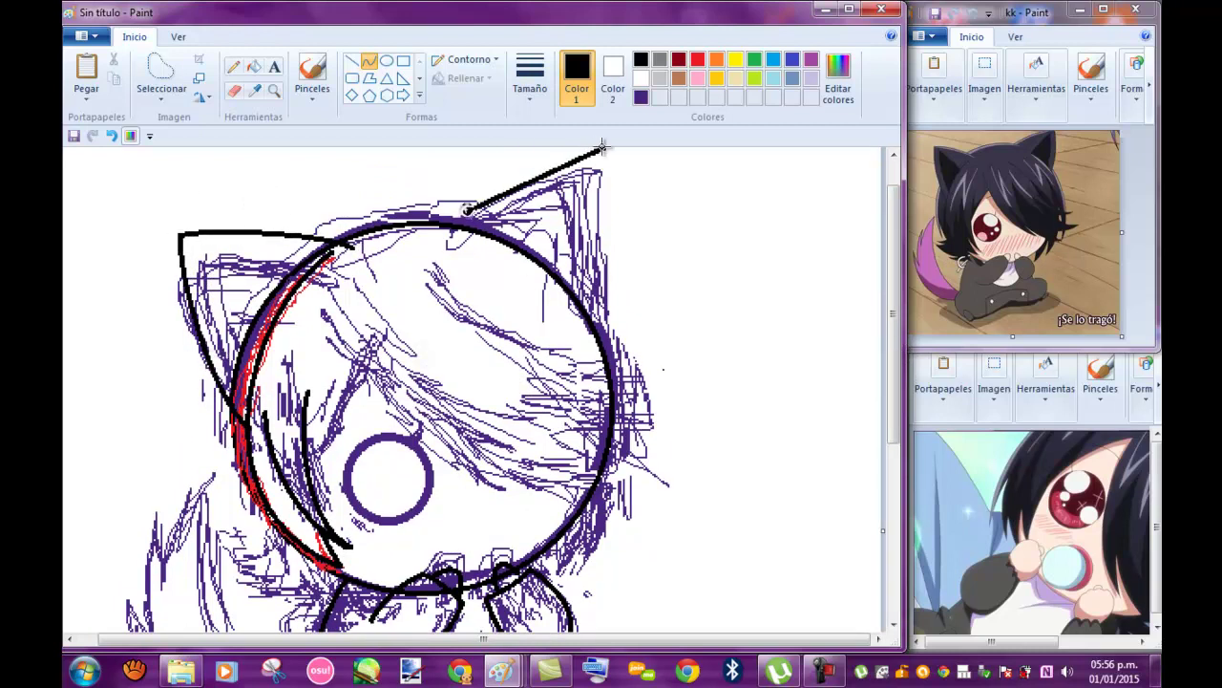
pyautogui.scroll(1, 532, 182)
pyautogui.moveTo(616, 181); pyautogui.dragTo(613, 382)
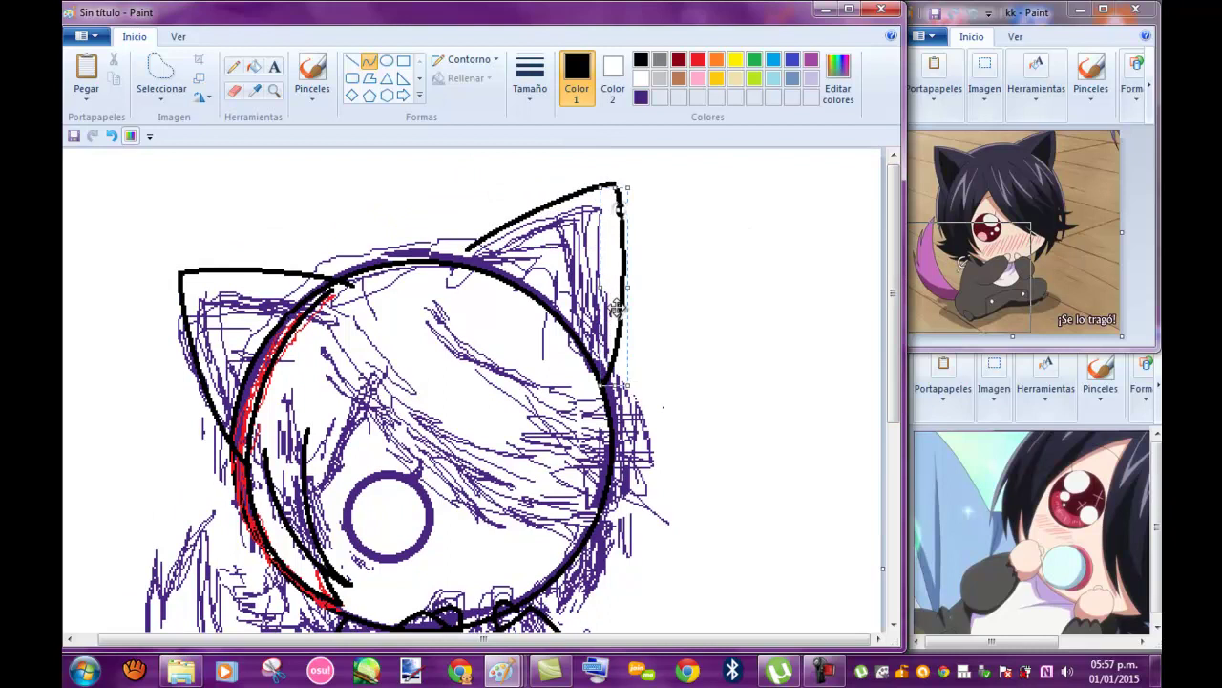
pyautogui.moveTo(431, 450); pyautogui.dragTo(688, 163)
# - Trace the lower edge of the fringe with black curves sweeping diagonally down across the face
pyautogui.scroll(-3, 325, 470)
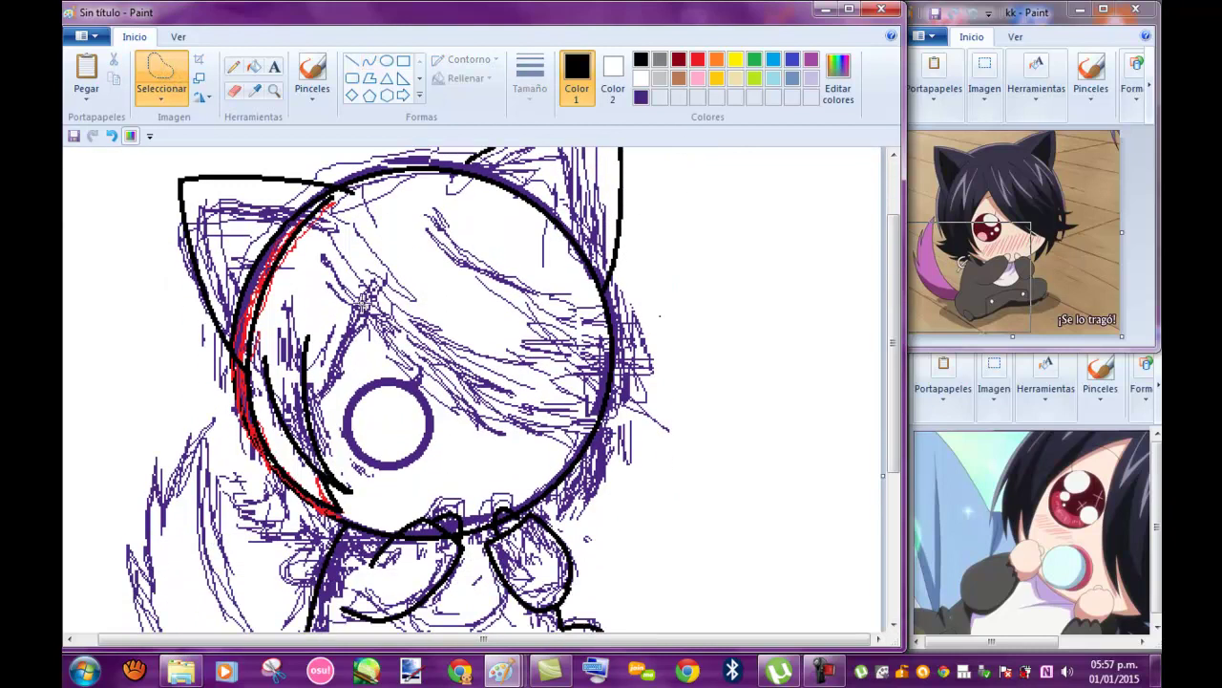
pyautogui.click(369, 60)
pyautogui.moveTo(341, 253); pyautogui.dragTo(535, 441)
pyautogui.moveTo(430, 358); pyautogui.dragTo(444, 377)
pyautogui.moveTo(532, 440); pyautogui.dragTo(621, 452)
pyautogui.moveTo(567, 371); pyautogui.dragTo(521, 412)
# - Trace the upper fringe locks with black curves ending in pointed tips beyond the right side of the head
pyautogui.moveTo(511, 318); pyautogui.dragTo(670, 394)
pyautogui.moveTo(592, 378); pyautogui.dragTo(554, 348)
pyautogui.moveTo(512, 382); pyautogui.dragTo(669, 406)
pyautogui.moveTo(592, 401)
pyautogui.mouseDown()
pyautogui.moveTo(555, 409)
pyautogui.moveTo(594, 416)
pyautogui.mouseUp()
pyautogui.moveTo(457, 271); pyautogui.dragTo(653, 352)
pyautogui.moveTo(535, 310); pyautogui.dragTo(516, 298)
pyautogui.moveTo(482, 327); pyautogui.dragTo(649, 355)
pyautogui.moveTo(573, 349); pyautogui.dragTo(588, 363)
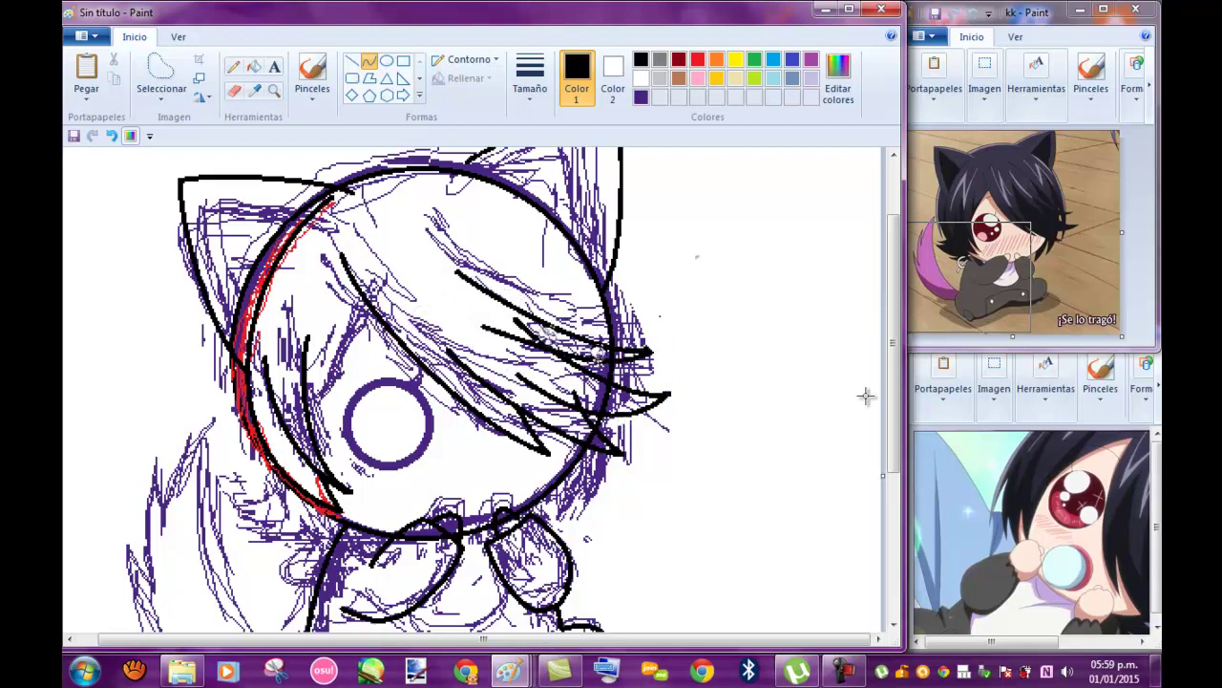
# - Trace the pointed hair locks hanging along the lower right side of the head with black curves
pyautogui.scroll(1, 876, 453)
pyautogui.moveTo(630, 485); pyautogui.dragTo(623, 511)
pyautogui.scroll(-3, 621, 348)
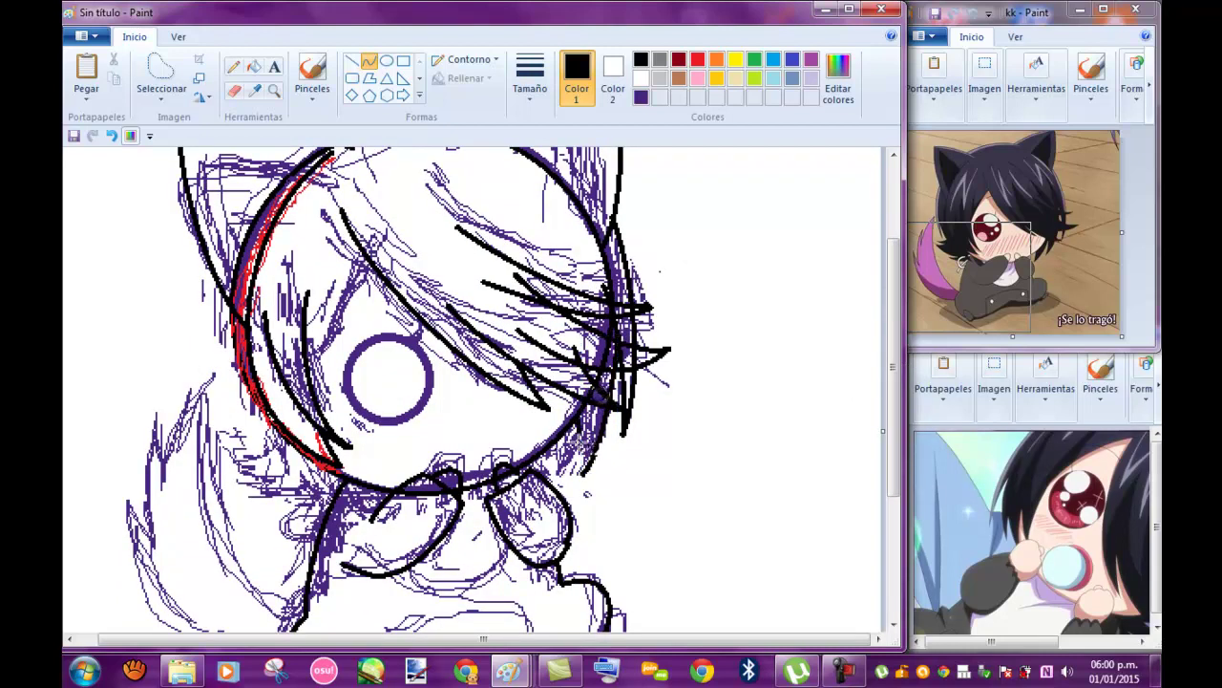
pyautogui.press('e')
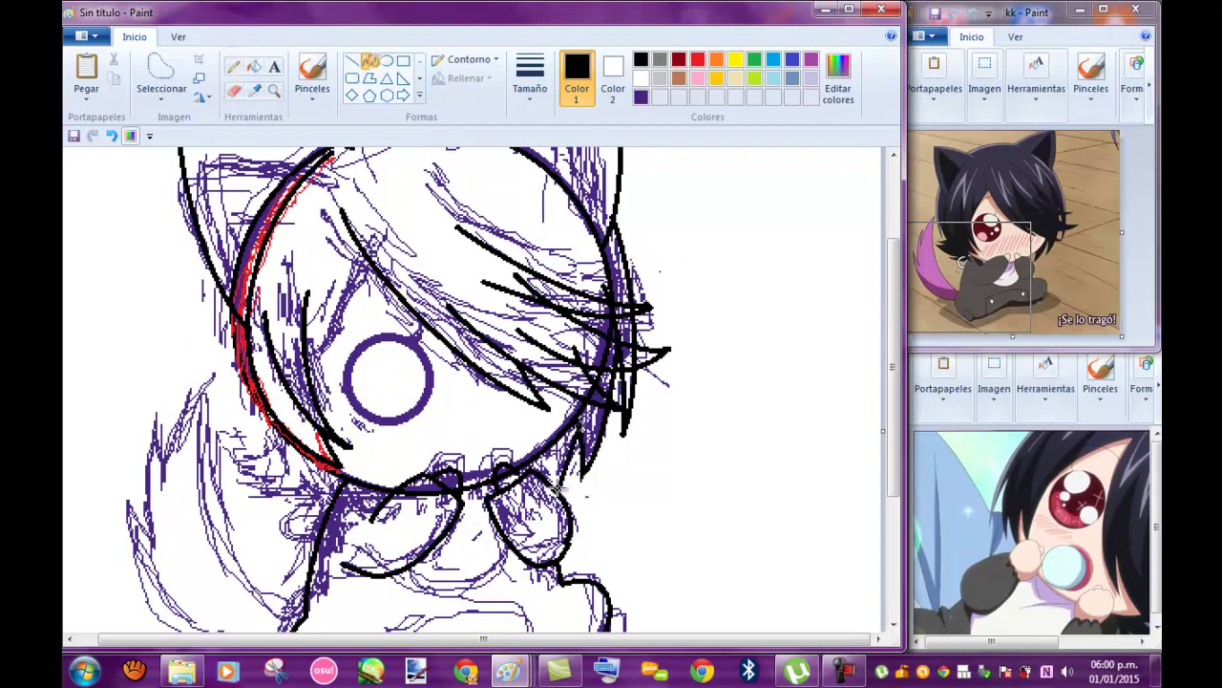
pyautogui.moveTo(563, 449); pyautogui.dragTo(554, 468)
# - Draw a black arc over the crown between the ears and trace the pointed side locks left of the face
pyautogui.scroll(3, 477, 382)
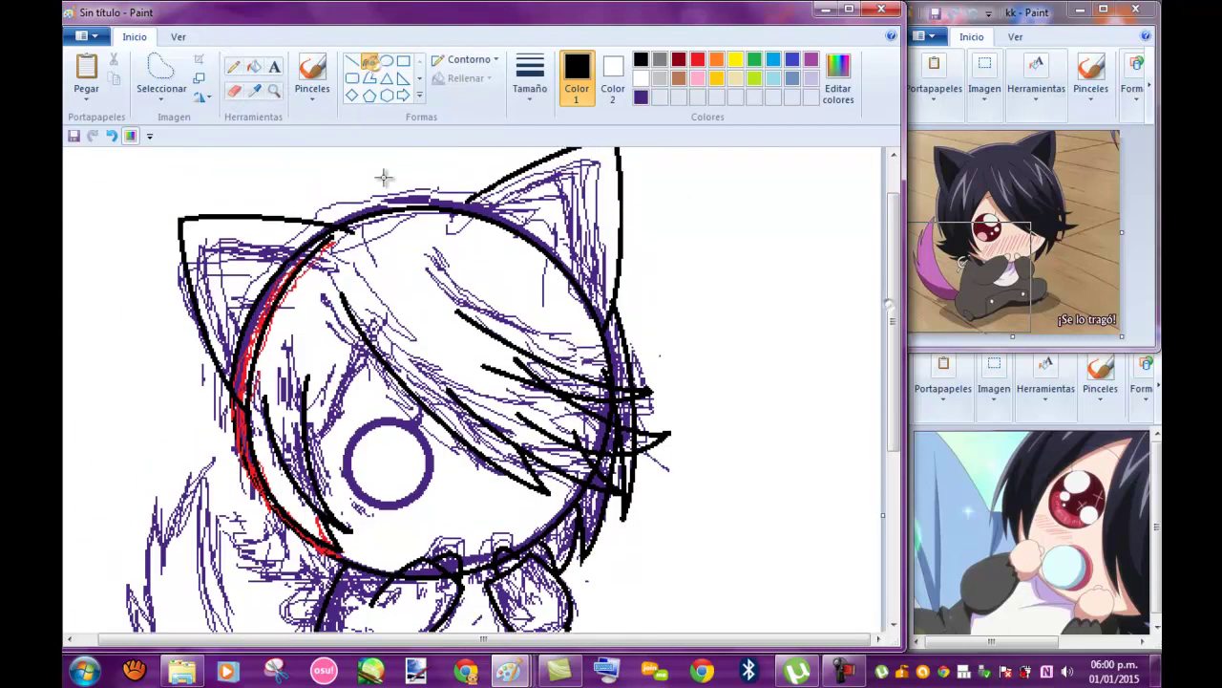
pyautogui.moveTo(352, 218); pyautogui.dragTo(341, 189)
pyautogui.moveTo(231, 499); pyautogui.dragTo(276, 463)
pyautogui.scroll(-5, 332, 482)
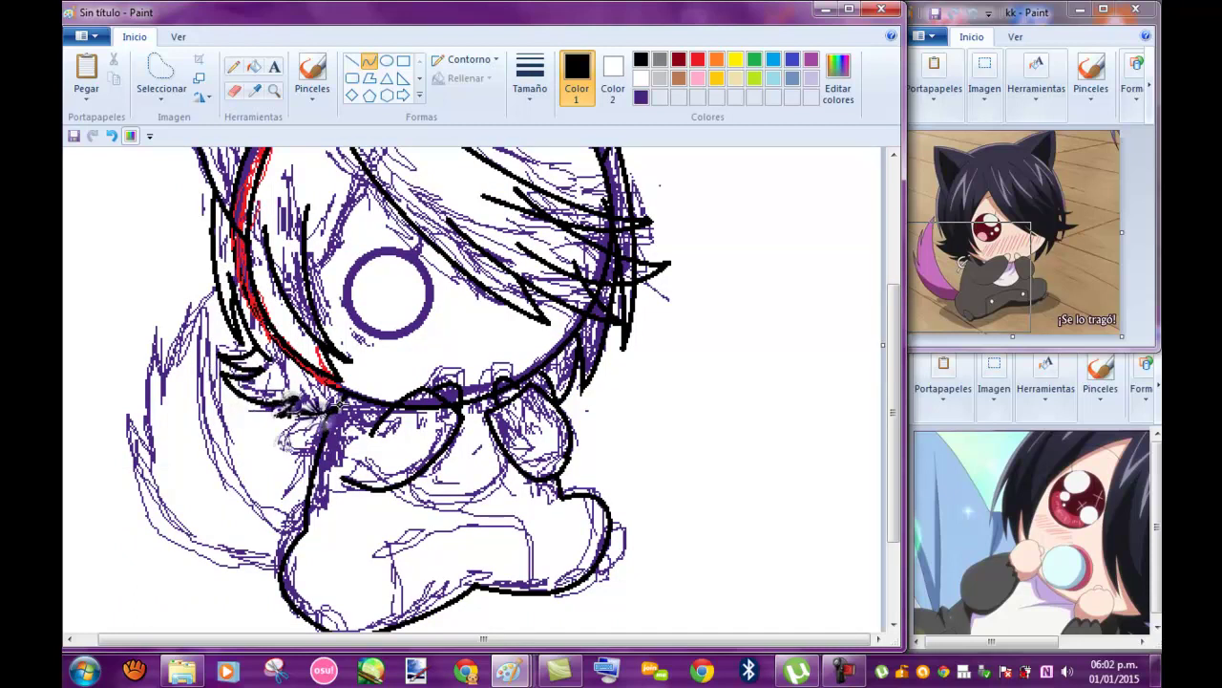
# - Trace the chest edge and the patch outline across the lap with black curves
pyautogui.scroll(1, 315, 401)
pyautogui.scroll(-2, 354, 382)
pyautogui.moveTo(413, 456)
pyautogui.mouseDown()
pyautogui.moveTo(515, 466)
pyautogui.moveTo(421, 474)
pyautogui.mouseUp()
pyautogui.moveTo(371, 523); pyautogui.dragTo(463, 494)
# - Draw small round buttons at the upper corners of the lap patch with the ellipse shape
pyautogui.click(386, 60)
pyautogui.scroll(1, 429, 430)
pyautogui.moveTo(330, 430); pyautogui.dragTo(298, 447)
pyautogui.scroll(1, 476, 413)
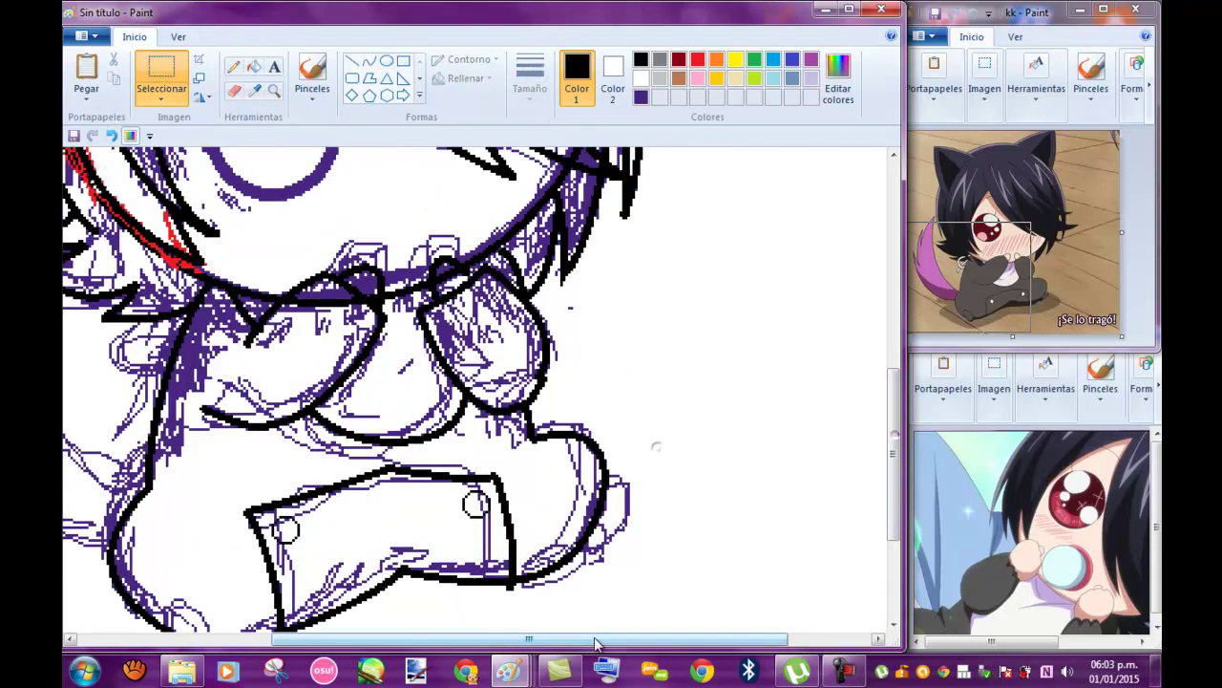
# - Outline the small round ornament with its short stem at the left side of the neck
pyautogui.scroll(-1, 628, 602)
pyautogui.click(369, 61)
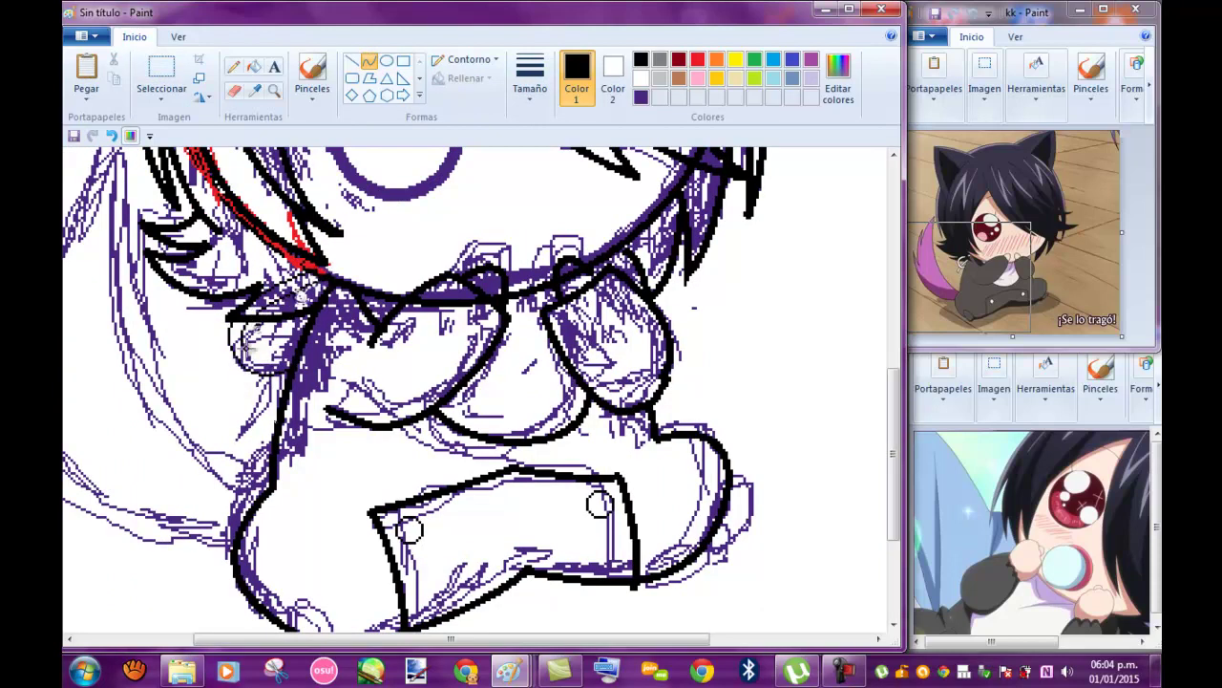
pyautogui.moveTo(245, 371); pyautogui.dragTo(231, 388)
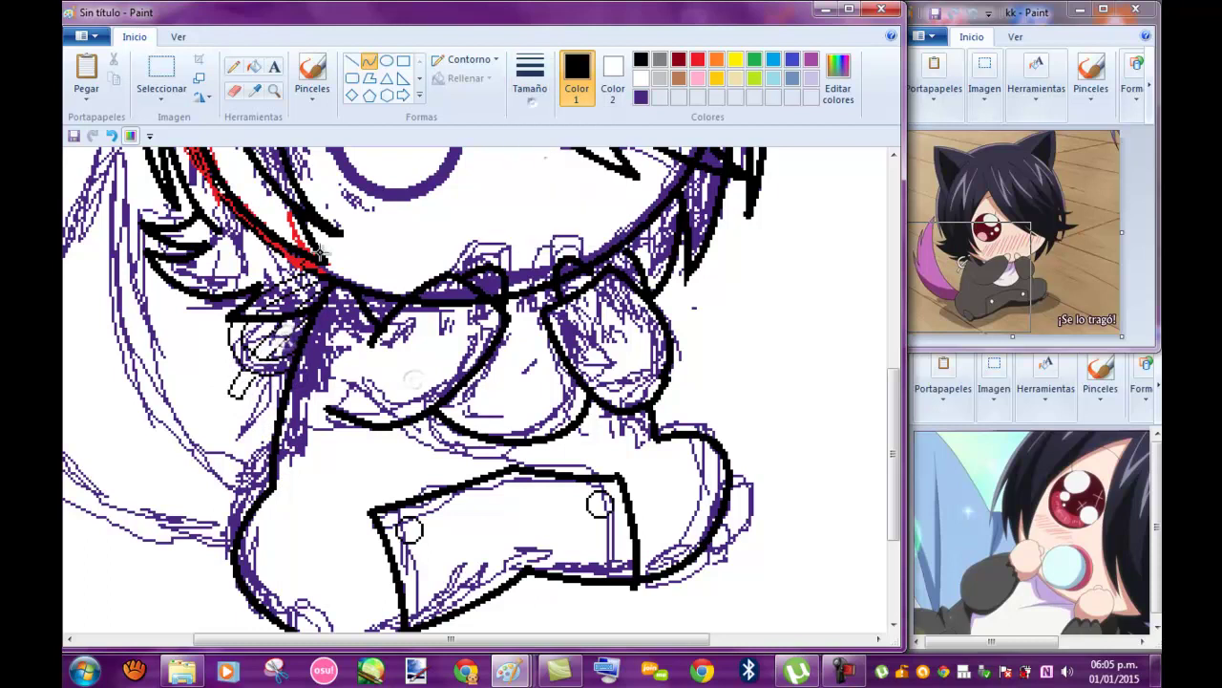
# - Trace the tail with its jagged outer edge and the hair edge beside the eye with black curves
pyautogui.scroll(-3, 325, 328)
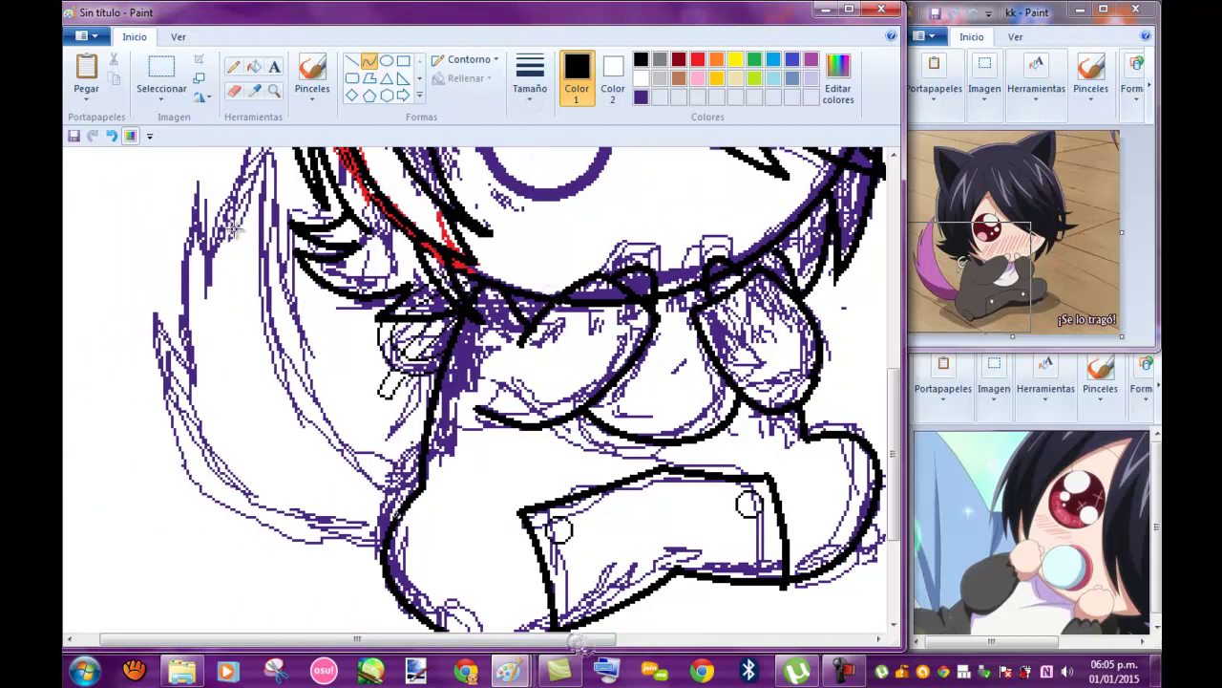
pyautogui.moveTo(311, 486); pyautogui.dragTo(178, 394)
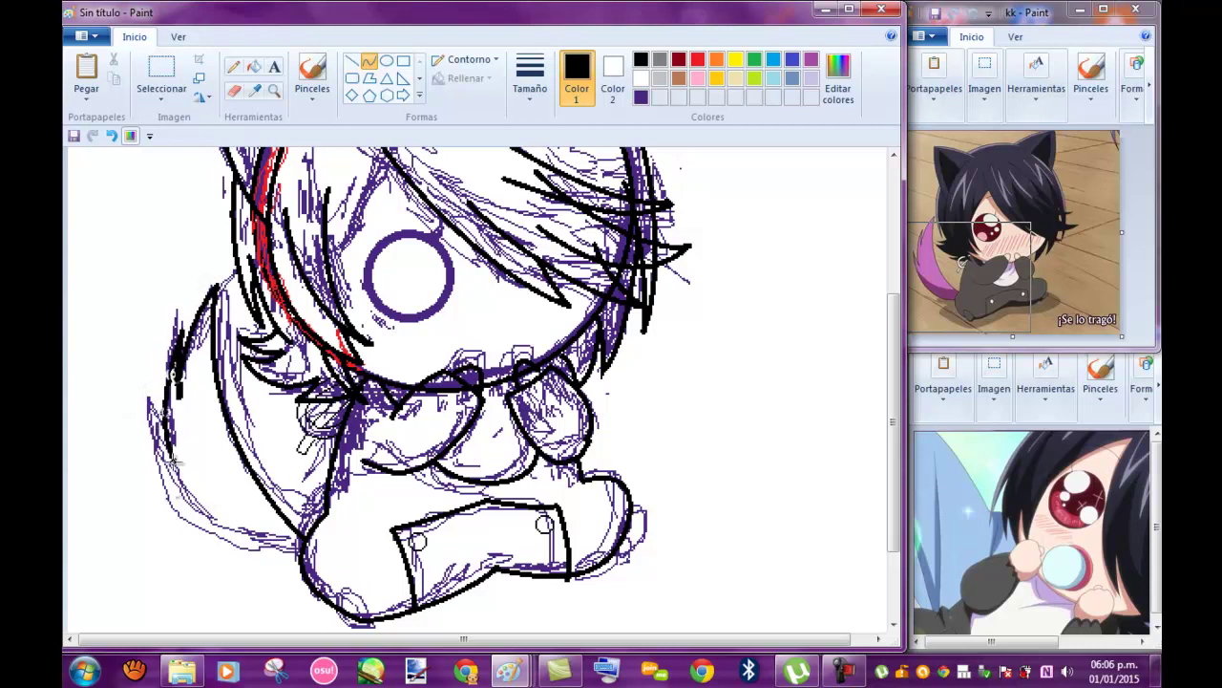
pyautogui.moveTo(168, 466)
pyautogui.mouseDown()
pyautogui.moveTo(200, 567)
pyautogui.moveTo(181, 534)
pyautogui.moveTo(232, 454)
pyautogui.moveTo(229, 406)
pyautogui.mouseUp()
pyautogui.scroll(4, 229, 406)
pyautogui.moveTo(385, 446); pyautogui.dragTo(380, 338)
# - Clear the purple sketch lines from the right ear, hair and face by filling each area purple and back to white
pyautogui.click(253, 65)
pyautogui.click(641, 95)
pyautogui.click(573, 191)
pyautogui.rightClick(572, 191)
pyautogui.click(440, 316)
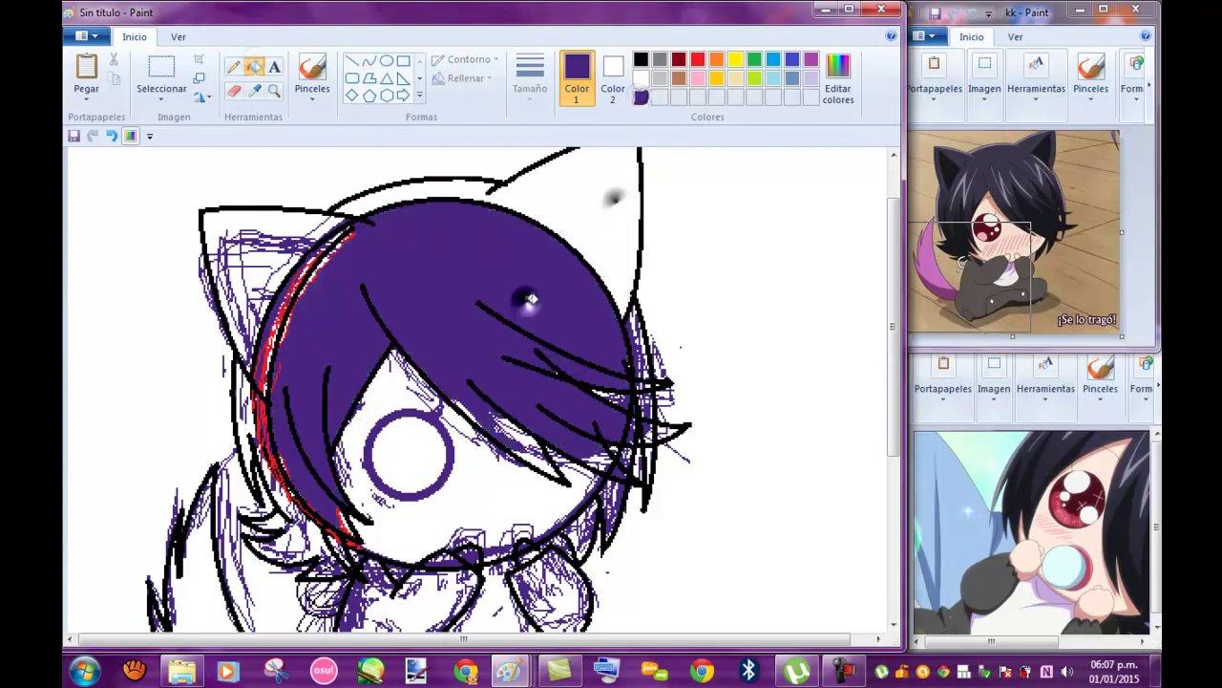
pyautogui.rightClick(439, 315)
pyautogui.rightClick(480, 461)
# - Clear the purple sketch from the left ear and the background with purple and white fills, undoing the misplaced fill
pyautogui.click(230, 234)
pyautogui.rightClick(229, 234)
pyautogui.click(143, 238)
pyautogui.rightClick(142, 235)
pyautogui.rightClick(638, 429)
pyautogui.hotkey('ctrl', 'z')
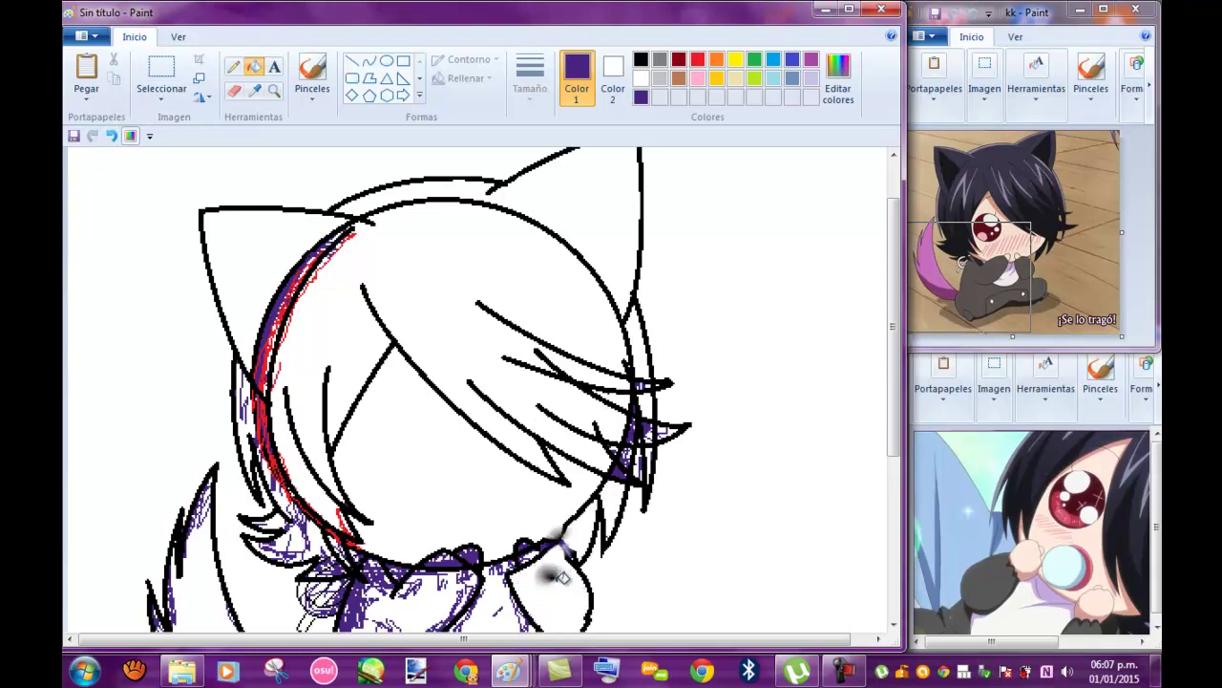
# - Clear the purple sketch lines from the body, tail and left side locks with purple and white fills
pyautogui.rightClick(449, 556)
pyautogui.click(205, 573)
pyautogui.rightClick(205, 573)
pyautogui.click(247, 431)
pyautogui.click(697, 59)
pyautogui.click(328, 325)
pyautogui.hotkey('ctrl', 'z')
# - Erase the lower outer edge of the tail and redraw it as a smooth black curve reaching the body
pyautogui.scroll(-3, 458, 286)
pyautogui.click(641, 98)
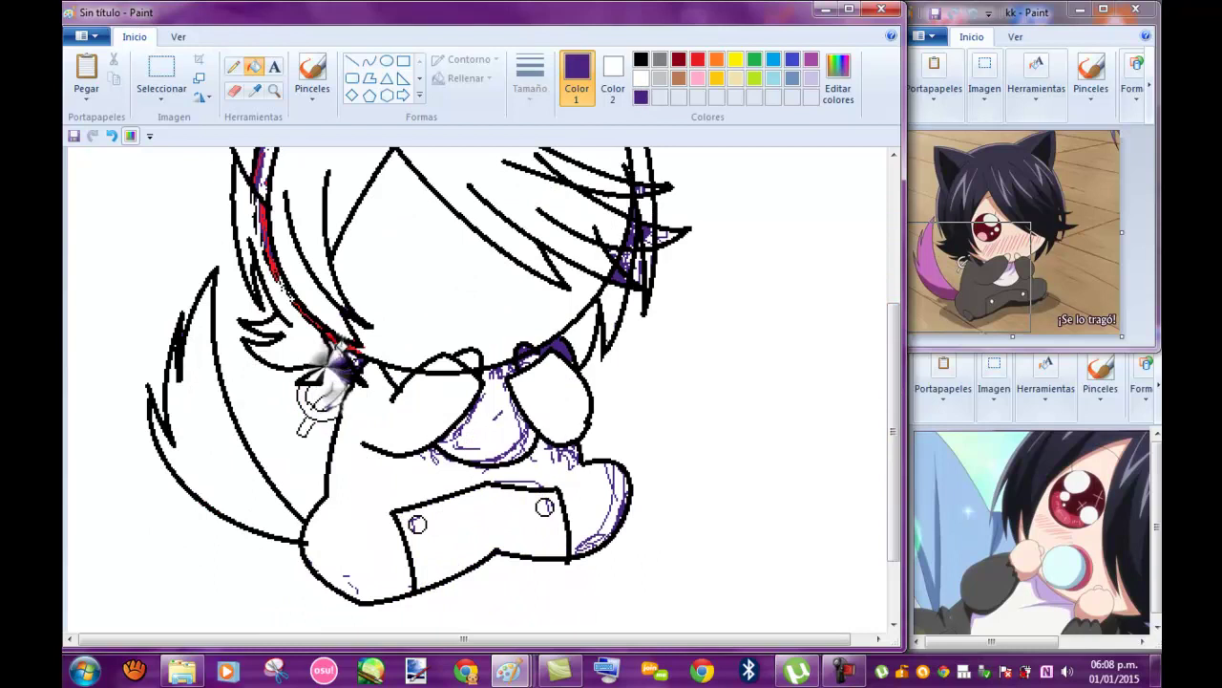
pyautogui.click(234, 90)
pyautogui.moveTo(151, 421); pyautogui.dragTo(153, 455)
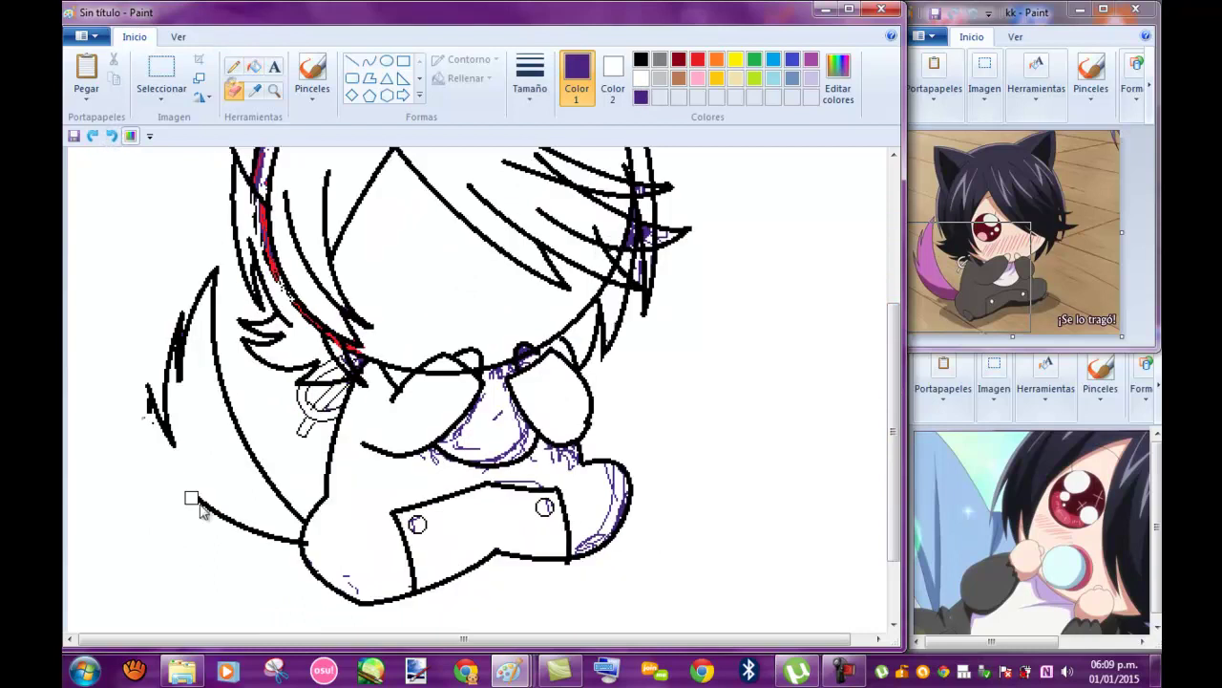
pyautogui.click(641, 60)
pyautogui.click(370, 62)
pyautogui.moveTo(148, 396); pyautogui.dragTo(301, 551)
pyautogui.moveTo(225, 477)
pyautogui.mouseDown()
pyautogui.moveTo(181, 535)
pyautogui.moveTo(187, 563)
pyautogui.mouseUp()
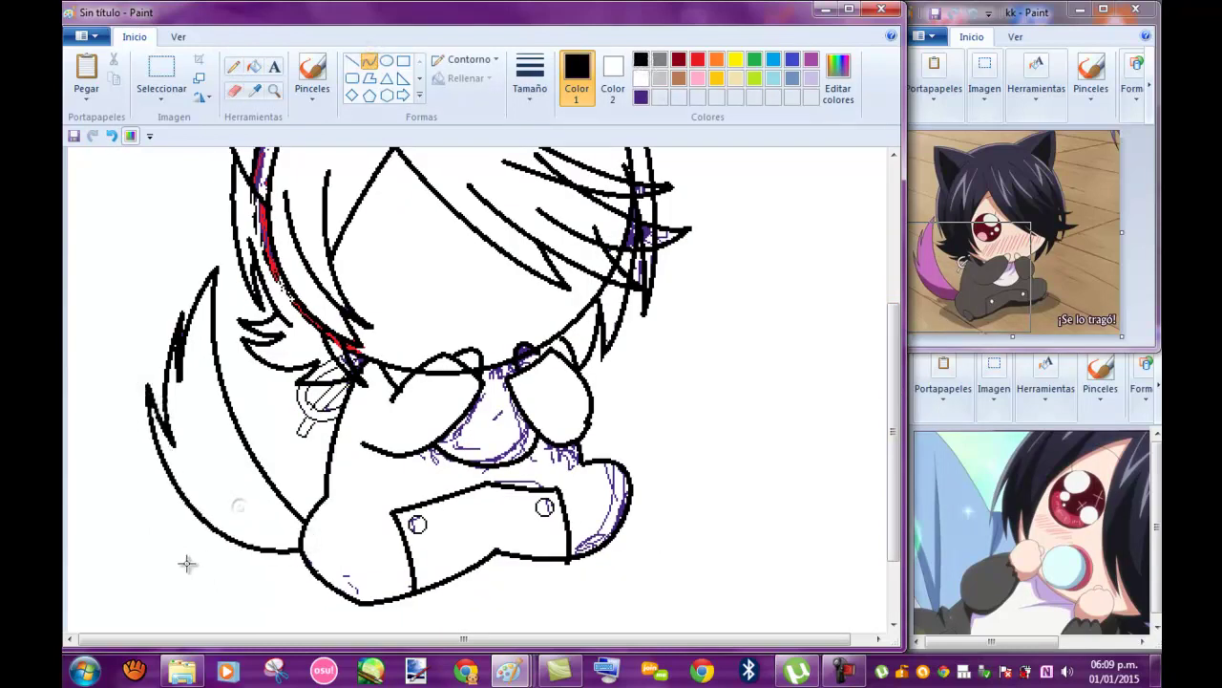
pyautogui.moveTo(308, 583); pyautogui.dragTo(158, 499)
# - Clear the leftover purple sketch marks from the right hair tips, chest and feet with fills
pyautogui.click(253, 65)
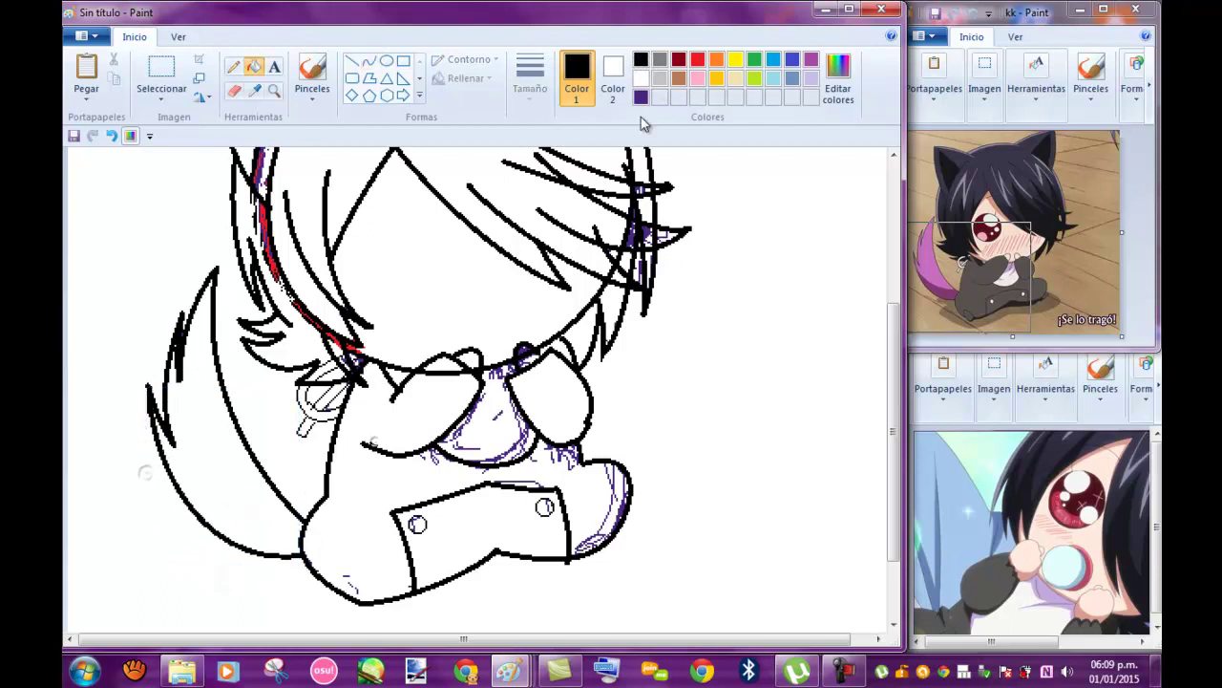
pyautogui.click(635, 234)
pyautogui.hotkey('ctrl', 'z')
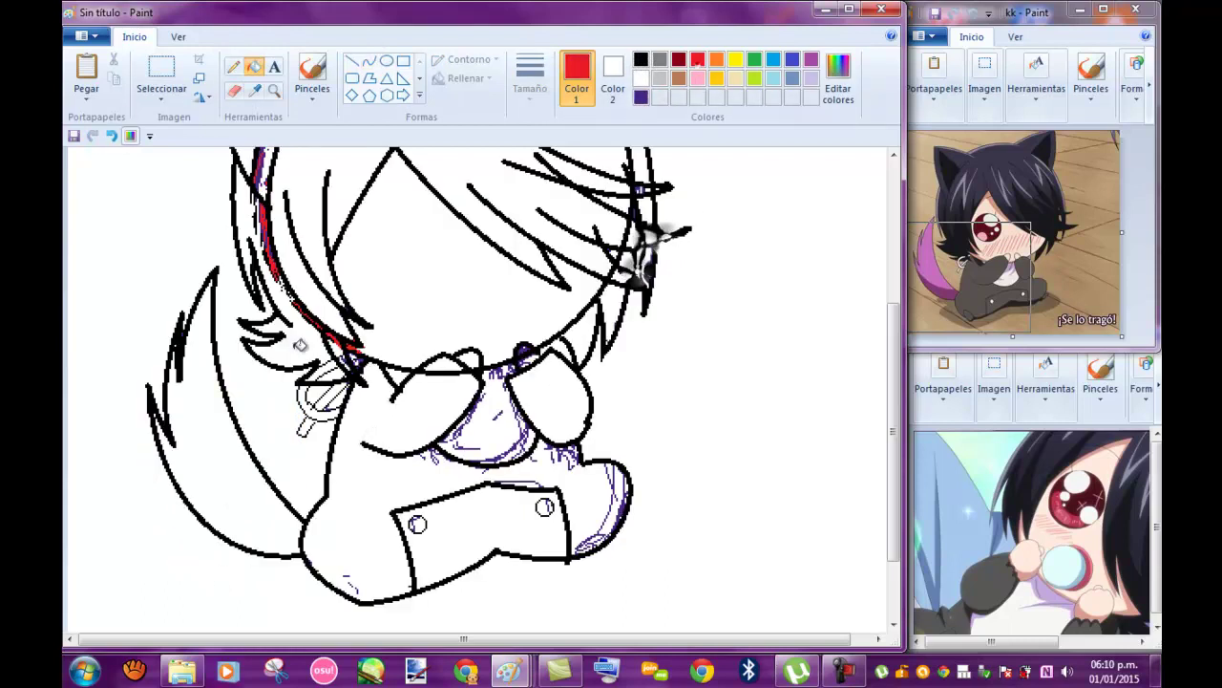
pyautogui.hotkey('ctrl', 'z')
pyautogui.click(111, 136)
pyautogui.hotkey('ctrl', 'y')
pyautogui.hotkey('ctrl', 'y')
pyautogui.hotkey('ctrl', 'y')
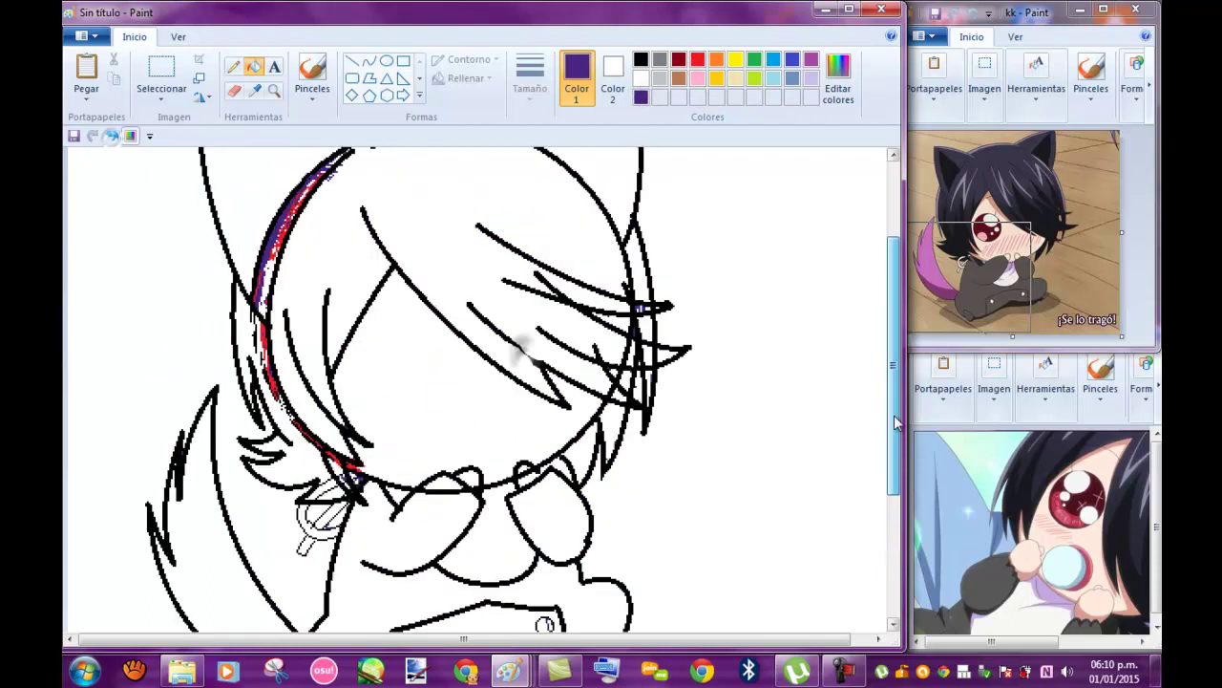
pyautogui.moveTo(344, 549); pyautogui.dragTo(377, 580)
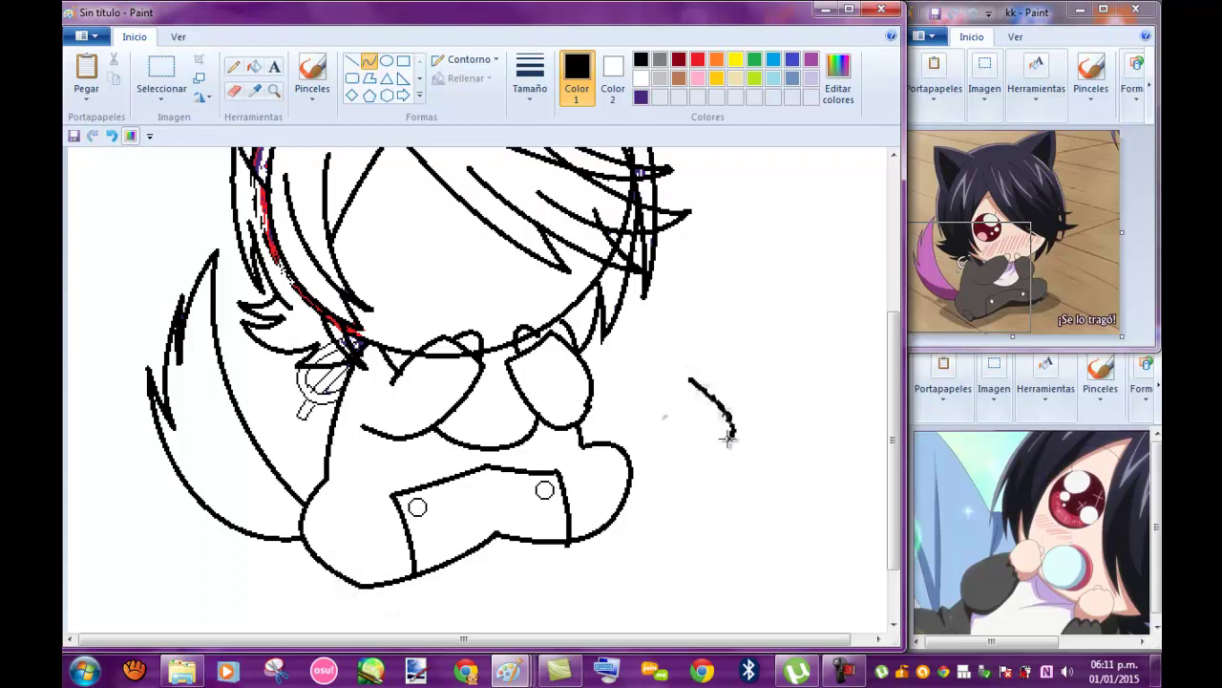
# - Try to select the head with a free-form selection and reposition it
pyautogui.click(161, 95)
pyautogui.click(205, 156)
pyautogui.moveTo(711, 329); pyautogui.dragTo(707, 325)
pyautogui.moveTo(709, 411)
pyautogui.mouseDown()
pyautogui.moveTo(342, 569)
pyautogui.moveTo(386, 528)
pyautogui.mouseUp()
pyautogui.moveTo(439, 487); pyautogui.dragTo(434, 487)
pyautogui.click(274, 91)
pyautogui.click(628, 498)
pyautogui.rightClick(349, 398)
# - Try to draw the round eye outline under the fringe, and undo the latest changes to the head
pyautogui.click(387, 60)
pyautogui.moveTo(345, 428); pyautogui.dragTo(457, 541)
pyautogui.moveTo(415, 483); pyautogui.dragTo(394, 464)
pyautogui.hotkey('ctrl', 'z')
pyautogui.hotkey('ctrl', 'z')
pyautogui.hotkey('ctrl', 'z')
pyautogui.hotkey('ctrl', 'z')
pyautogui.hotkey('ctrl', 'z')
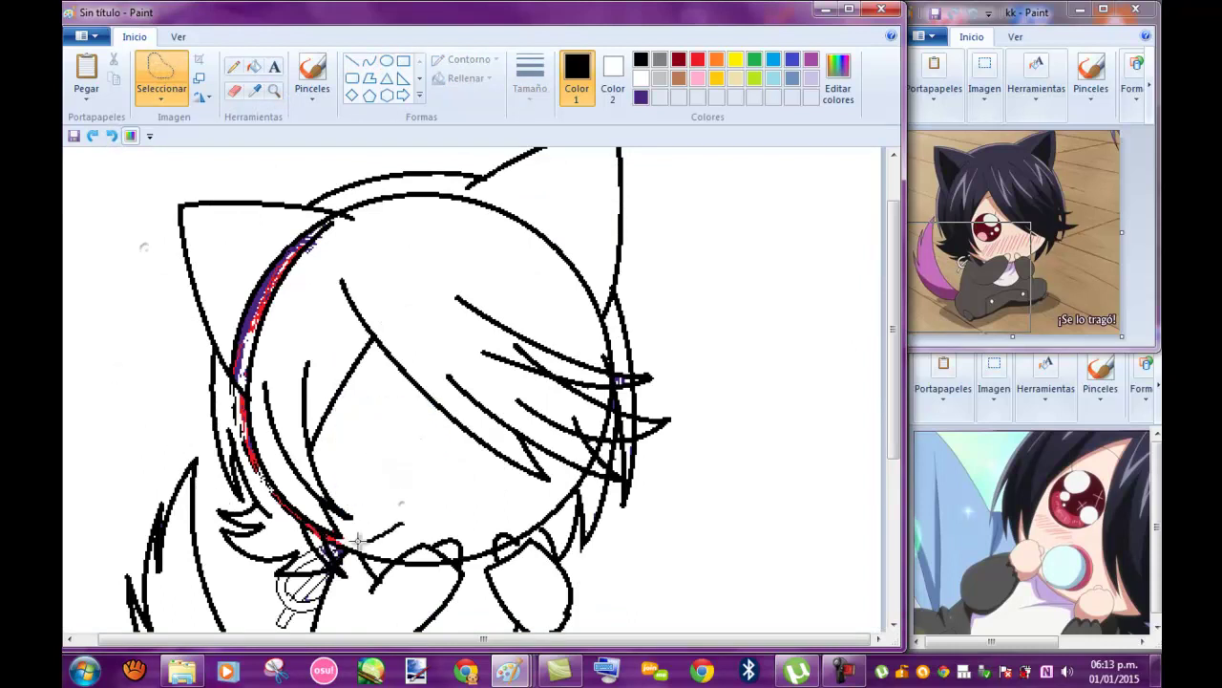
# - Select the head above the jaw with a free-form selection and move it slightly up from the body
pyautogui.hotkey('ctrl', 'y')
pyautogui.hotkey('ctrl', 'y')
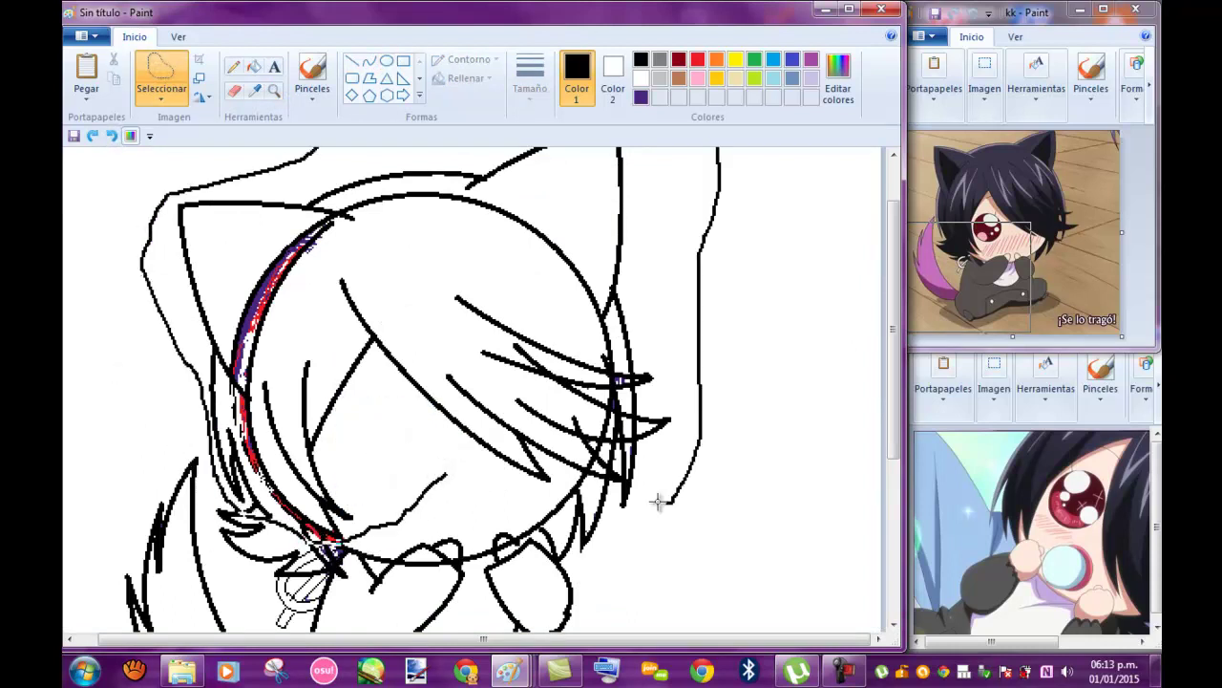
pyautogui.moveTo(699, 425); pyautogui.dragTo(439, 506)
pyautogui.scroll(1, 107, 260)
pyautogui.scroll(-1, 456, 535)
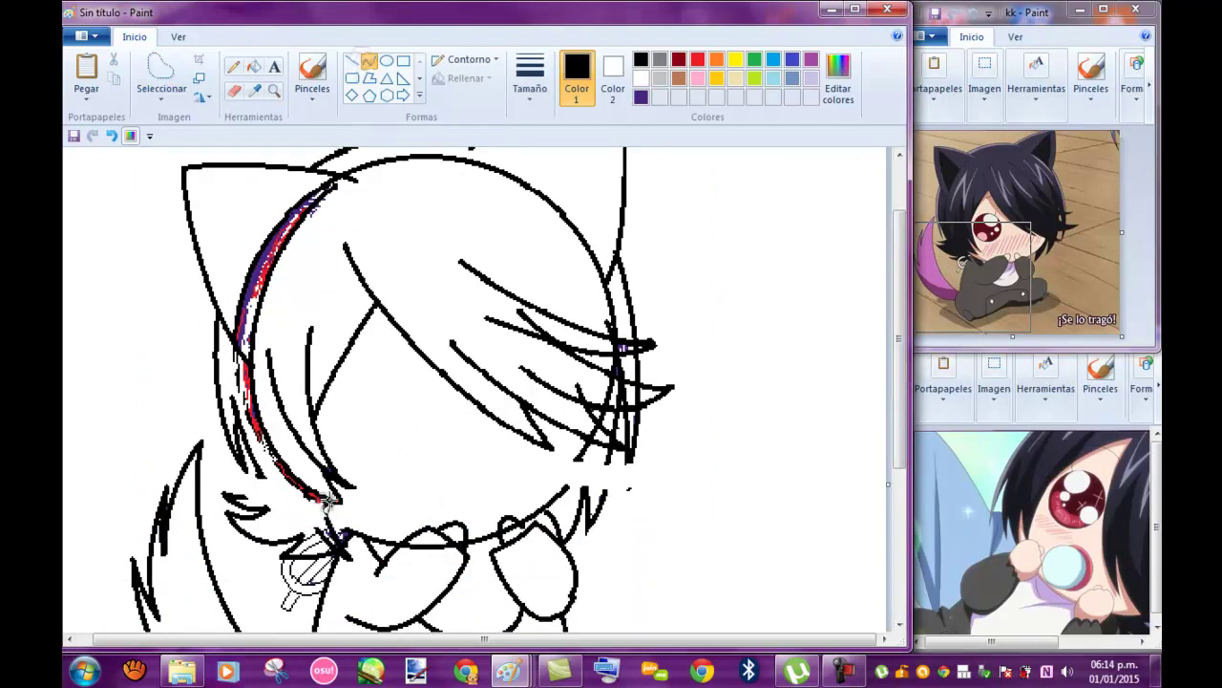
# - Select the left fringe locks with a free-form selection and move them slightly down
pyautogui.hotkey('ctrl', 'a')
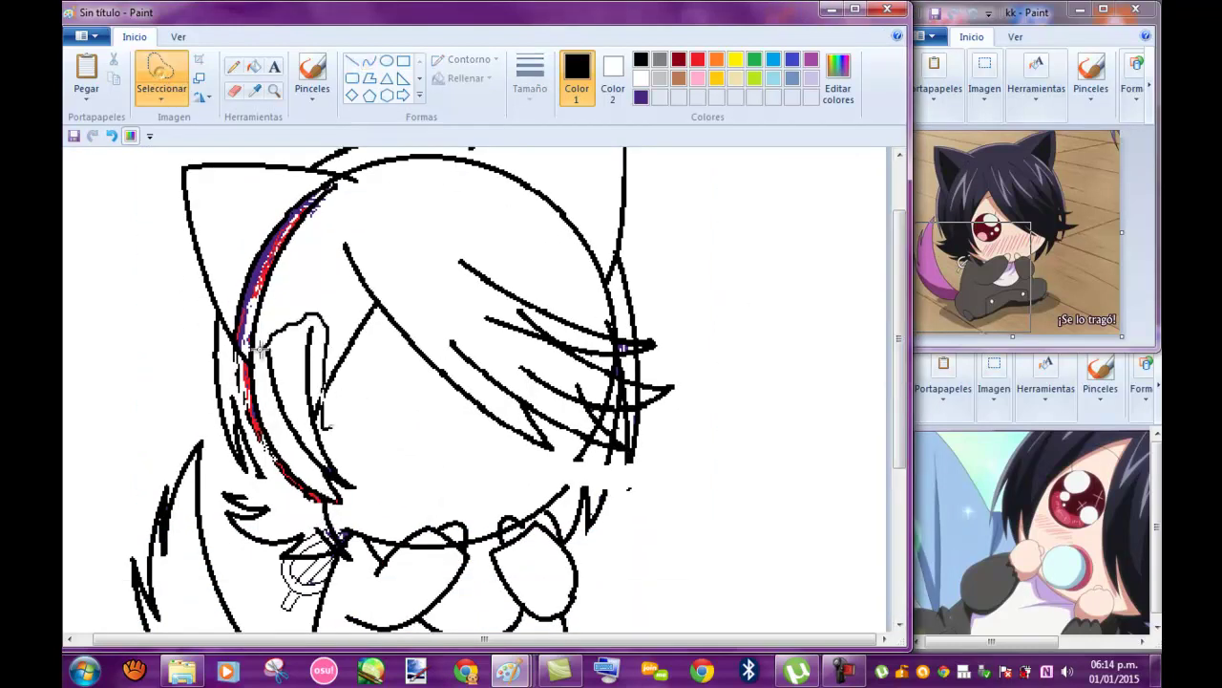
pyautogui.hotkey('ctrl', 'z')
pyautogui.hotkey('ctrl', 'z')
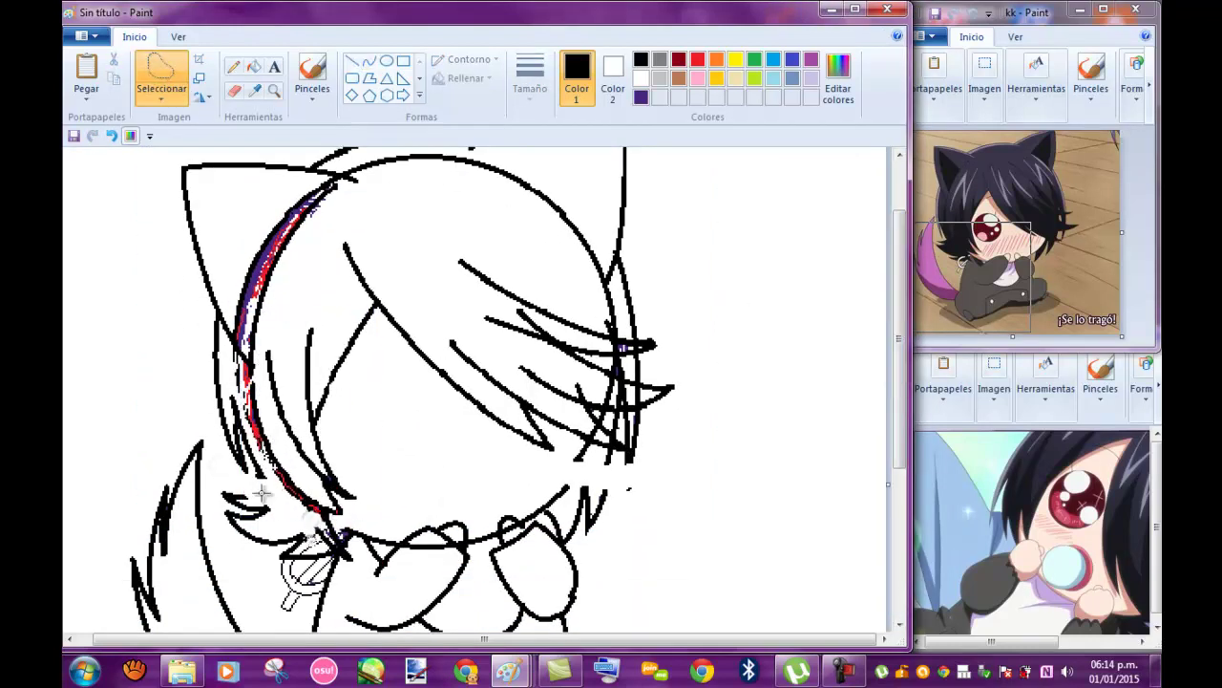
pyautogui.hotkey('ctrl', 'y')
pyautogui.hotkey('ctrl', 'y')
# - Draw a black circle for the eye between the left locks and the diagonal fringe
pyautogui.click(387, 60)
pyautogui.moveTo(332, 382); pyautogui.dragTo(436, 491)
pyautogui.click(274, 88)
pyautogui.rightClick(434, 464)
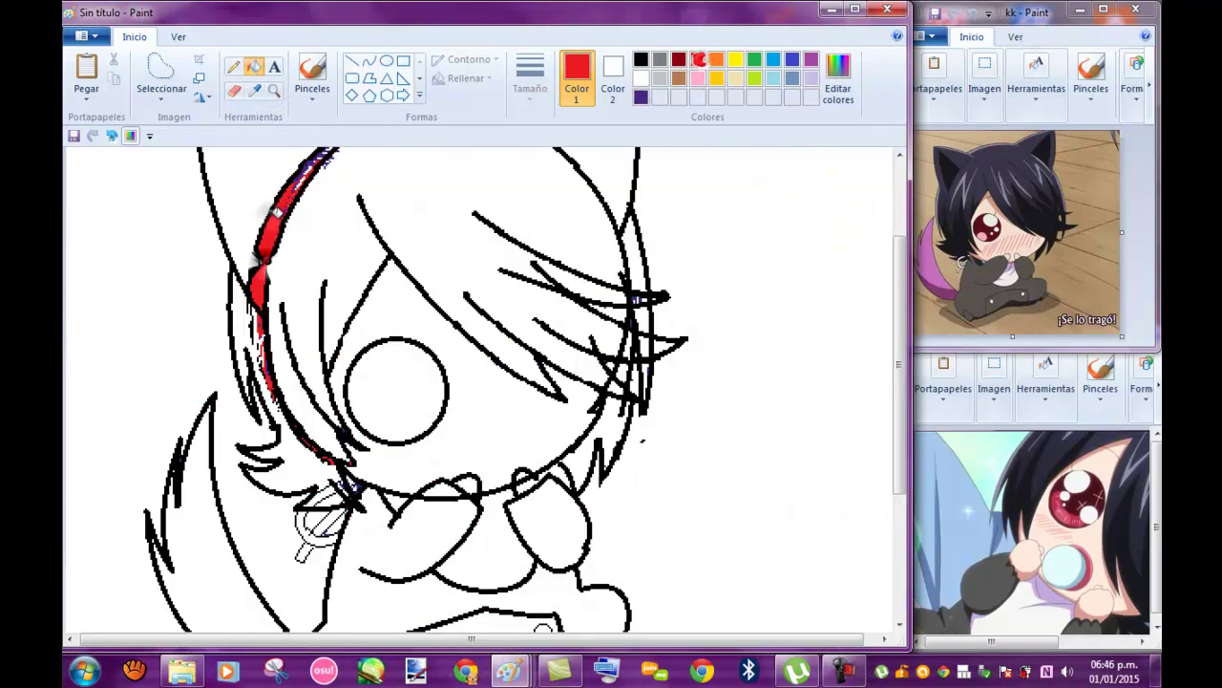
# - Undo the red fill and clear the red guide and purple remnants along the sides of the head
pyautogui.hotkey('ctrl', 'z')
pyautogui.click(641, 97)
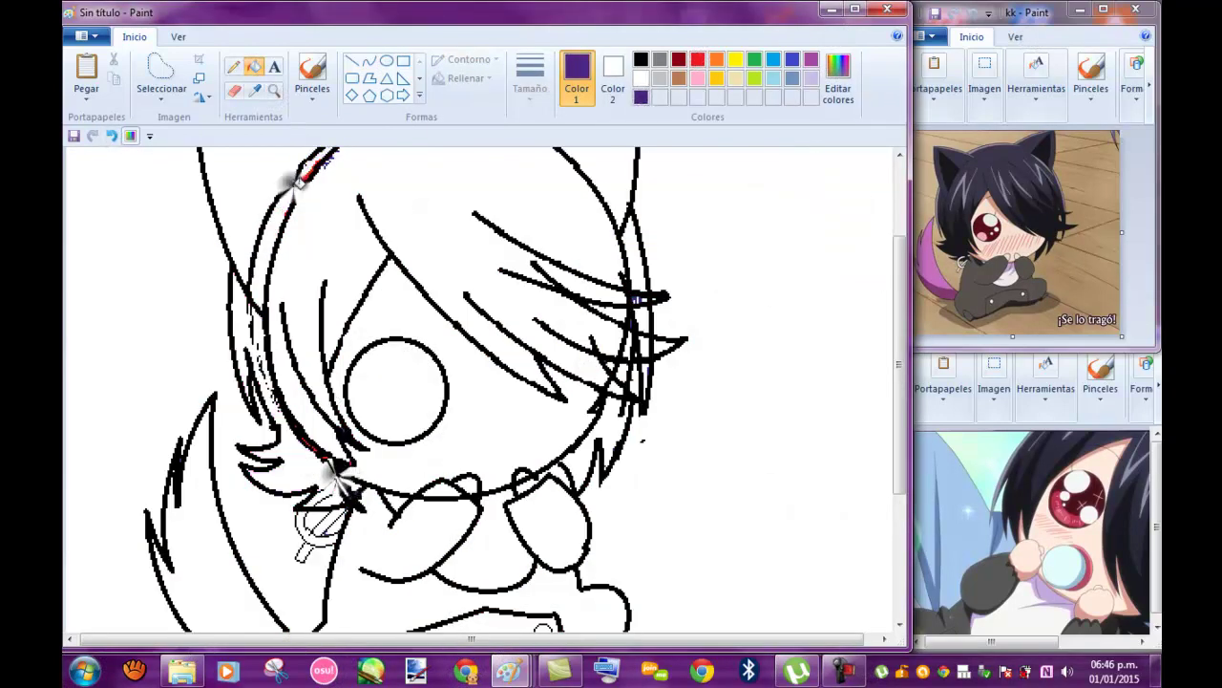
pyautogui.moveTo(632, 315); pyautogui.dragTo(649, 367)
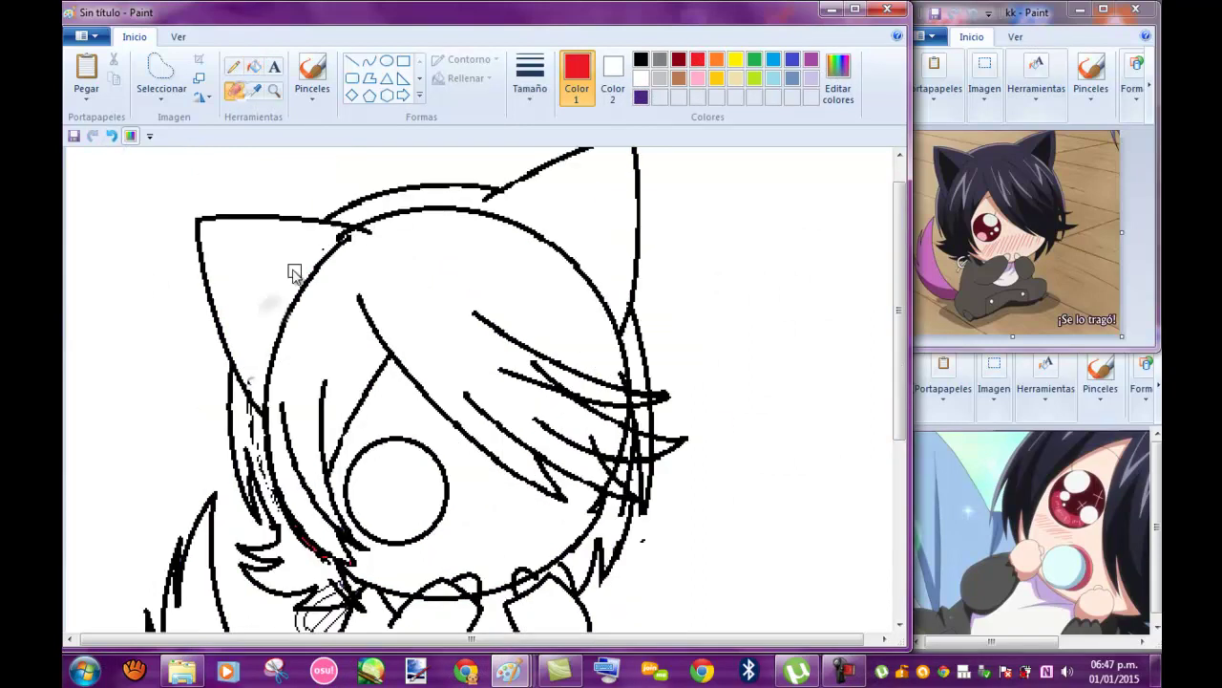
# - Erase the head circle across the crown, the uppermost fringe strand and the lines crossing the right hair tips
pyautogui.scroll(2, 492, 325)
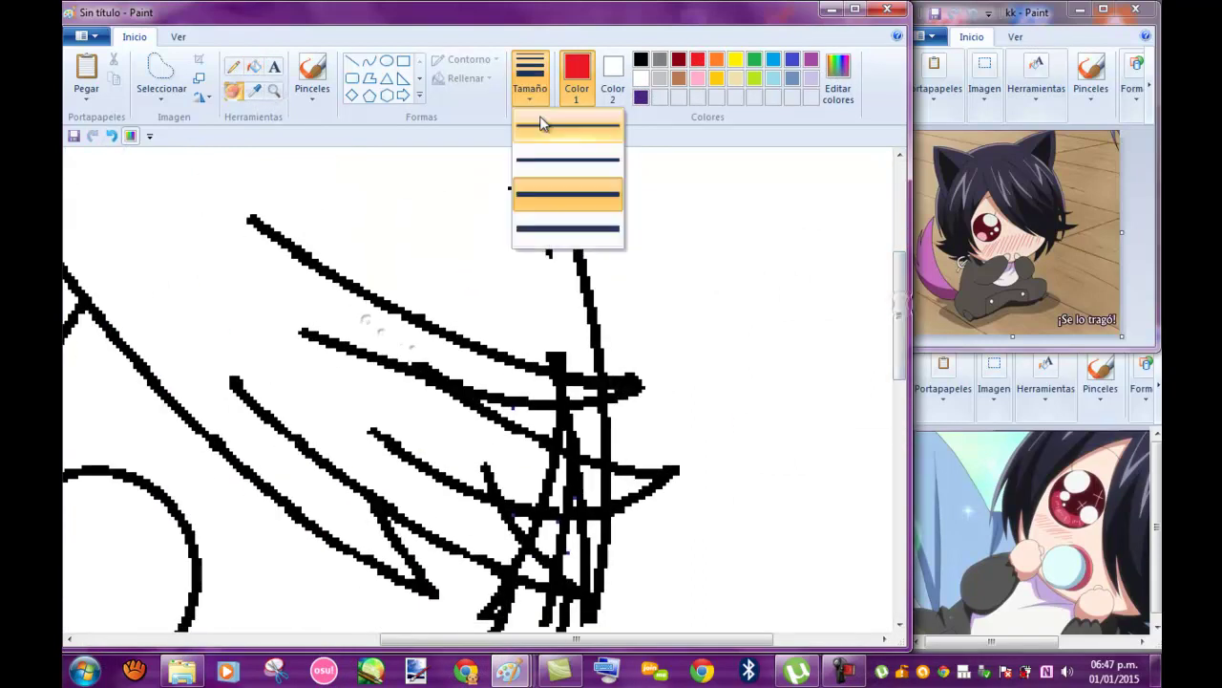
pyautogui.scroll(-3, 463, 464)
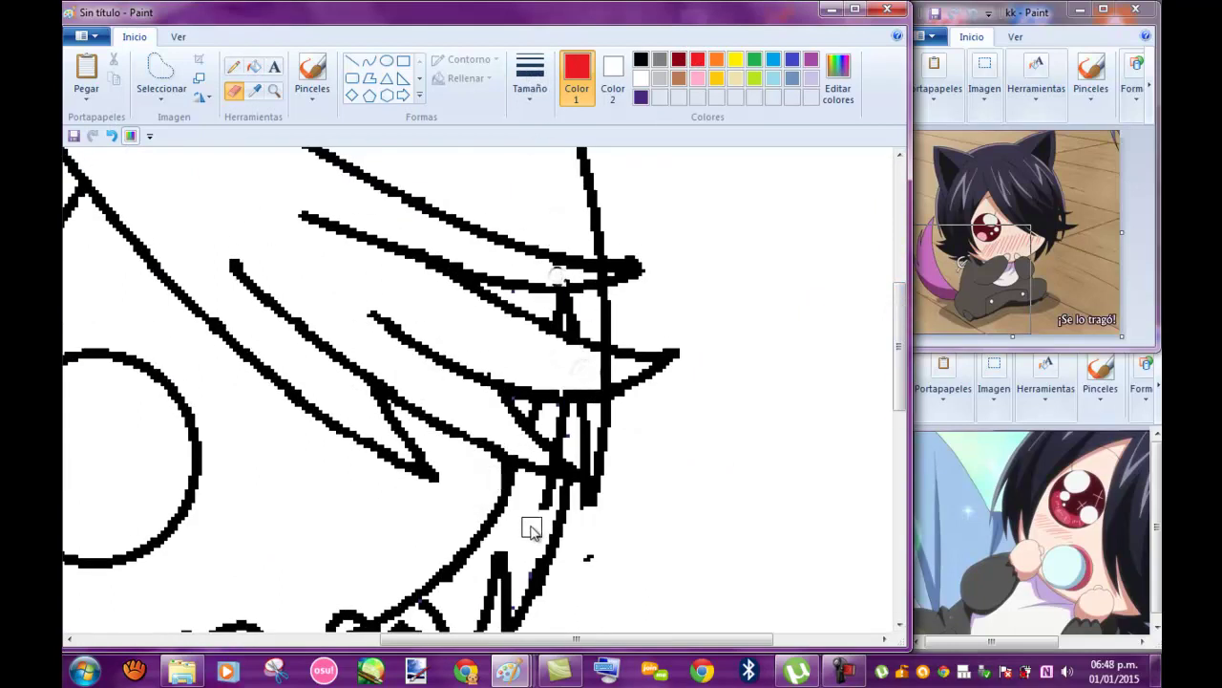
pyautogui.scroll(-3, 528, 533)
pyautogui.scroll(1, 822, 401)
# - Draw a new black curve for the upper fringe edge, sweeping from the crown to the topmost right hair tip
pyautogui.click(368, 61)
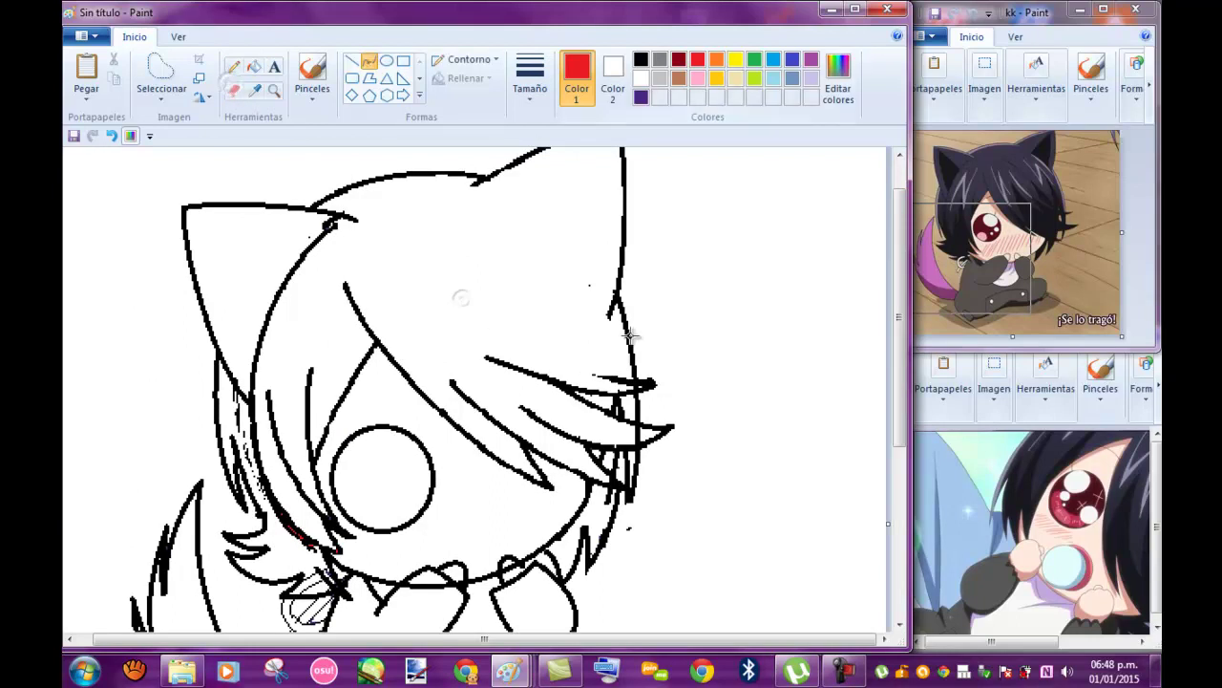
pyautogui.click(641, 59)
pyautogui.moveTo(430, 229); pyautogui.dragTo(649, 384)
pyautogui.moveTo(483, 315)
pyautogui.mouseDown()
pyautogui.moveTo(465, 232)
pyautogui.moveTo(518, 328)
pyautogui.moveTo(578, 383)
pyautogui.mouseUp()
pyautogui.moveTo(532, 248); pyautogui.dragTo(506, 234)
pyautogui.click(748, 360)
# - Draw a small black eyelash at the upper right of the eye with a thin pencil
pyautogui.scroll(-3, 745, 358)
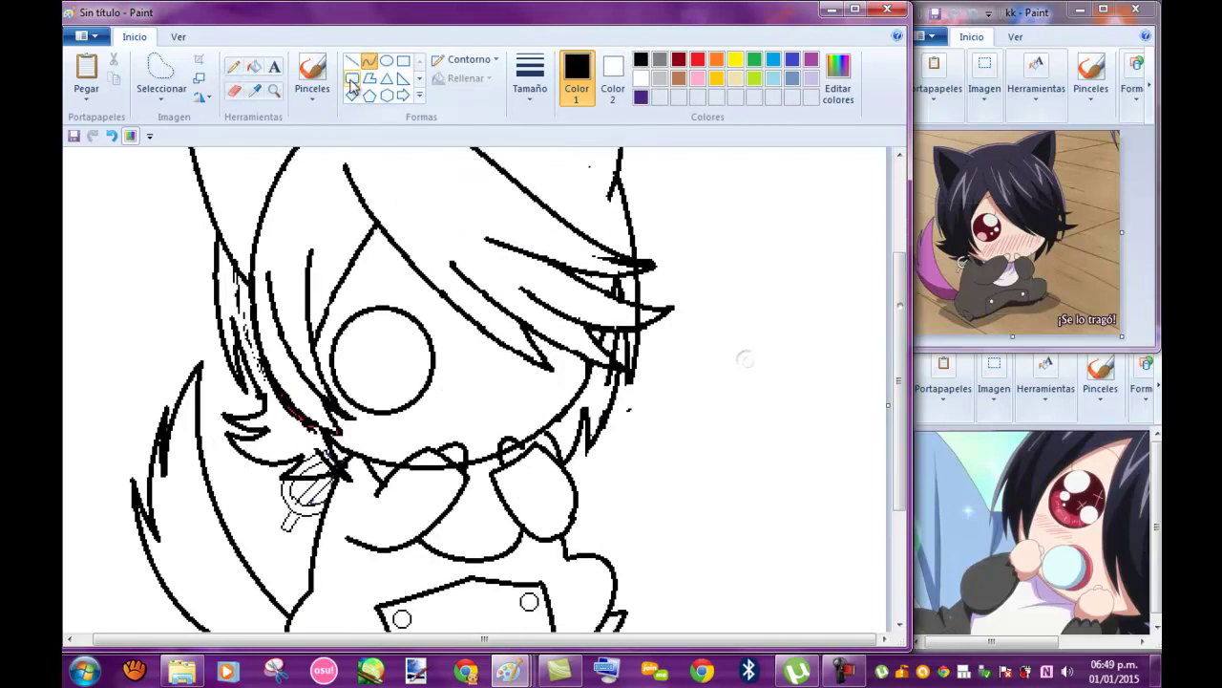
pyautogui.click(233, 66)
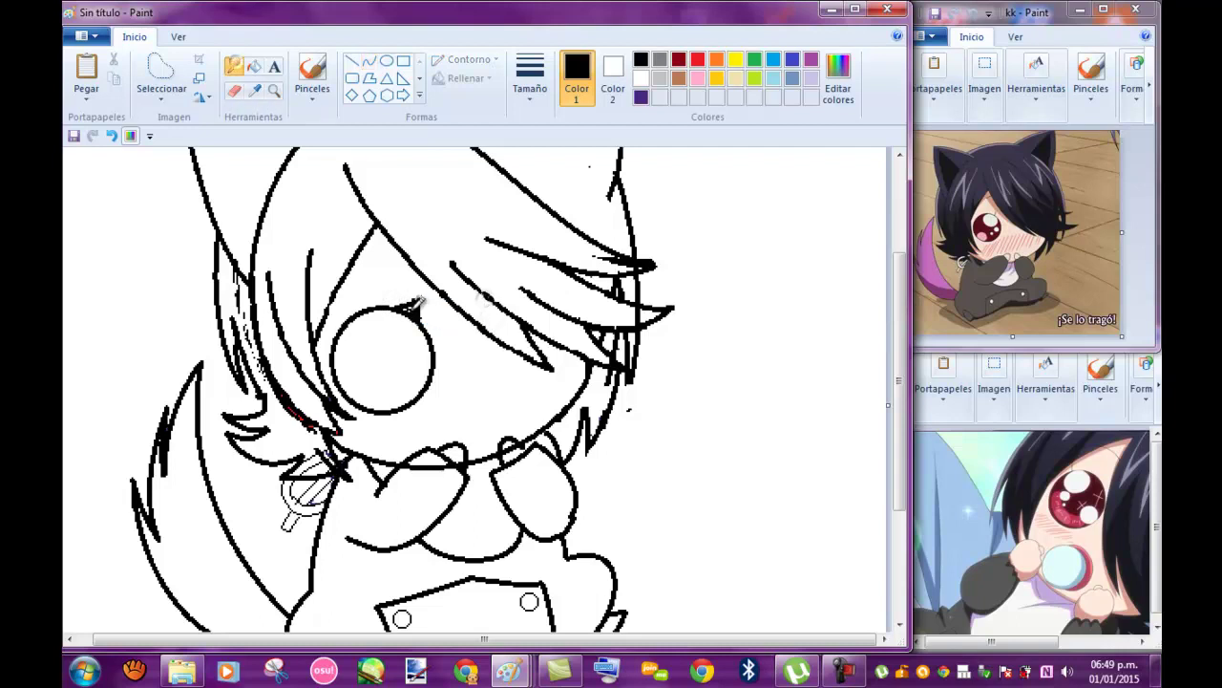
pyautogui.click(530, 77)
pyautogui.click(539, 133)
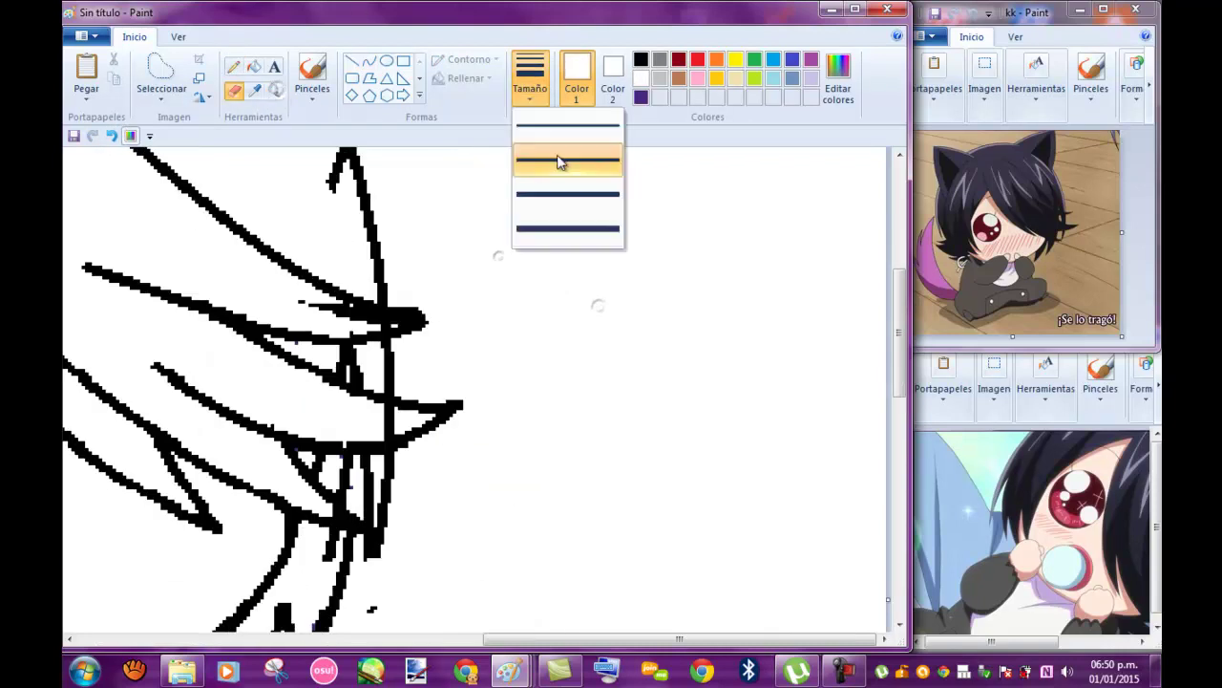
# - Erase the stray lines among the right hair tips and the jaw line crossing the left paw
pyautogui.hscroll(-3, 373, 328)
pyautogui.scroll(-3, 458, 390)
pyautogui.moveTo(459, 387); pyautogui.dragTo(457, 363)
pyautogui.click(233, 66)
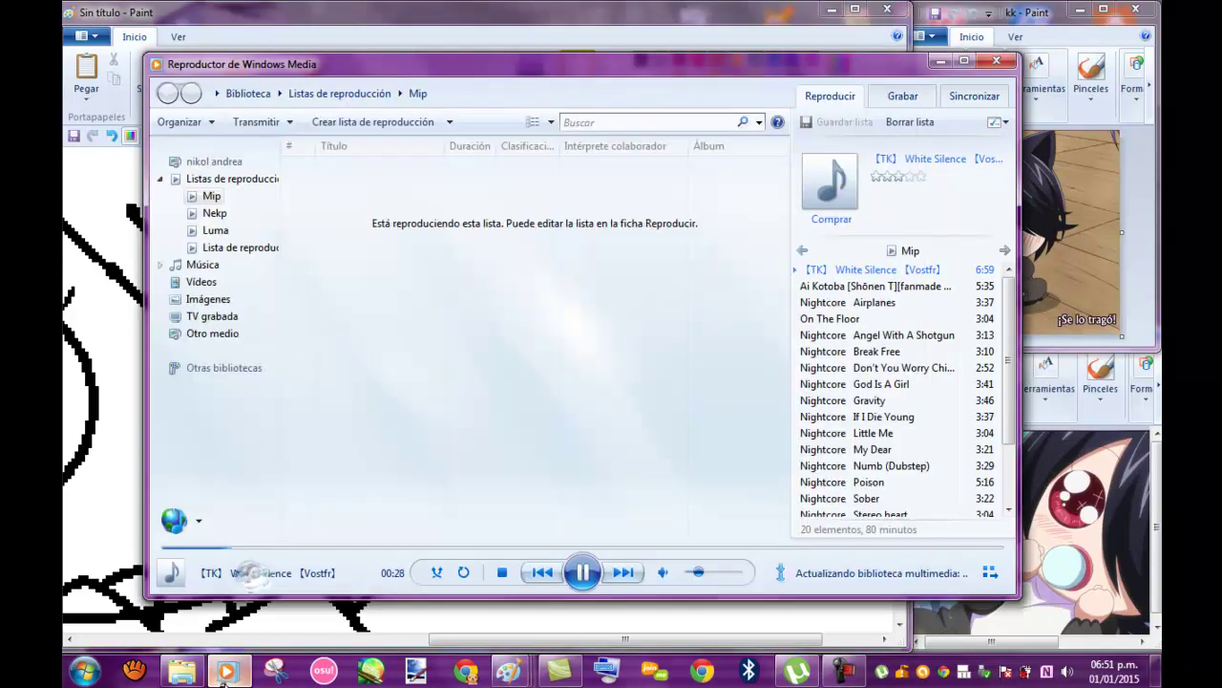
pyautogui.hscroll(-3, 477, 382)
pyautogui.scroll(-3, 477, 382)
# - Handwrite "inugami" with punctuation marks in purple brush strokes, slanting upward to the right of the figure
pyautogui.click(641, 97)
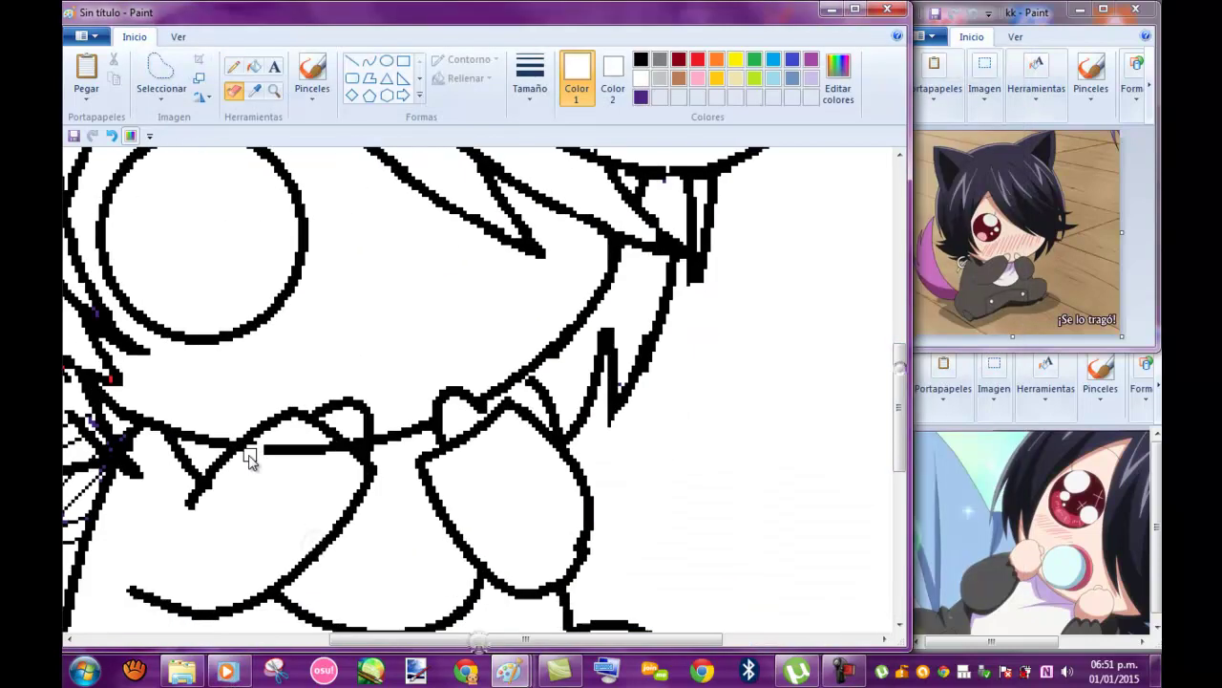
pyautogui.click(312, 76)
pyautogui.scroll(-2, 524, 469)
pyautogui.moveTo(616, 382)
pyautogui.mouseDown()
pyautogui.moveTo(737, 401)
pyautogui.moveTo(832, 205)
pyautogui.moveTo(862, 177)
pyautogui.mouseUp()
pyautogui.moveTo(702, 497); pyautogui.dragTo(759, 520)
pyautogui.moveTo(754, 477); pyautogui.dragTo(860, 411)
pyautogui.scroll(5, 726, 430)
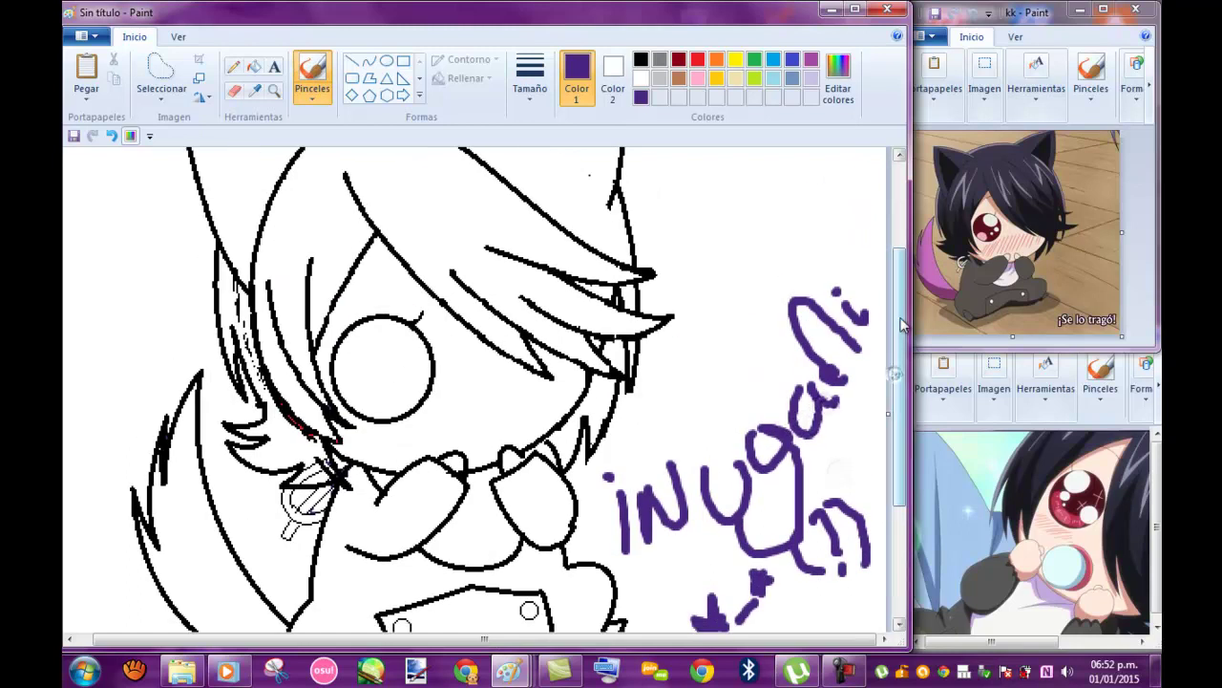
# - Redraw the right ear's outer edge in black and add a curved line for the ear's base
pyautogui.click(641, 59)
pyautogui.click(161, 76)
pyautogui.moveTo(463, 365); pyautogui.dragTo(675, 164)
pyautogui.click(369, 60)
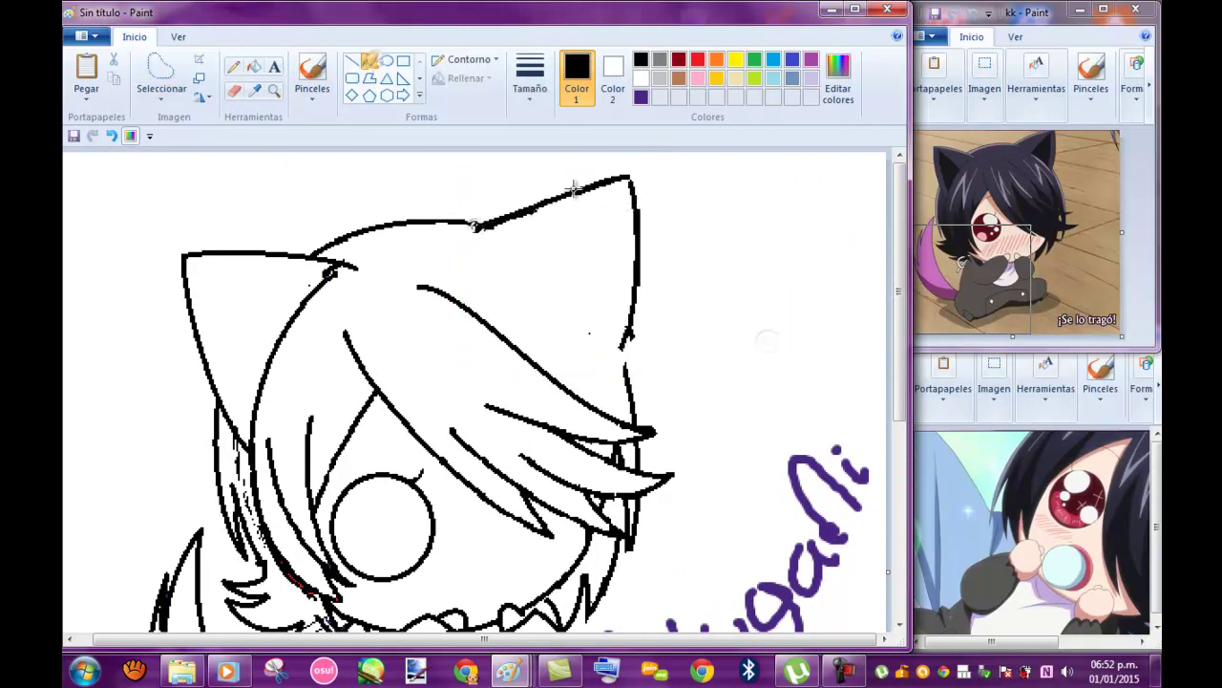
pyautogui.moveTo(622, 363); pyautogui.dragTo(630, 174)
pyautogui.moveTo(535, 290); pyautogui.dragTo(636, 320)
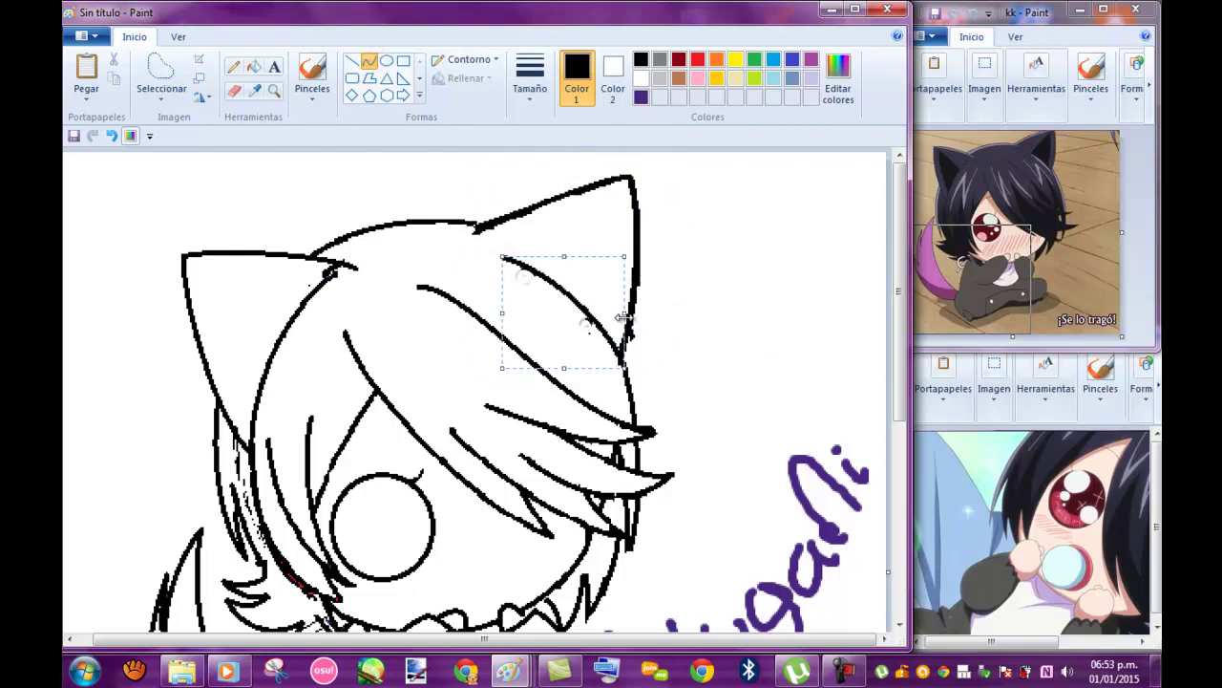
pyautogui.hotkey('ctrl', 'z')
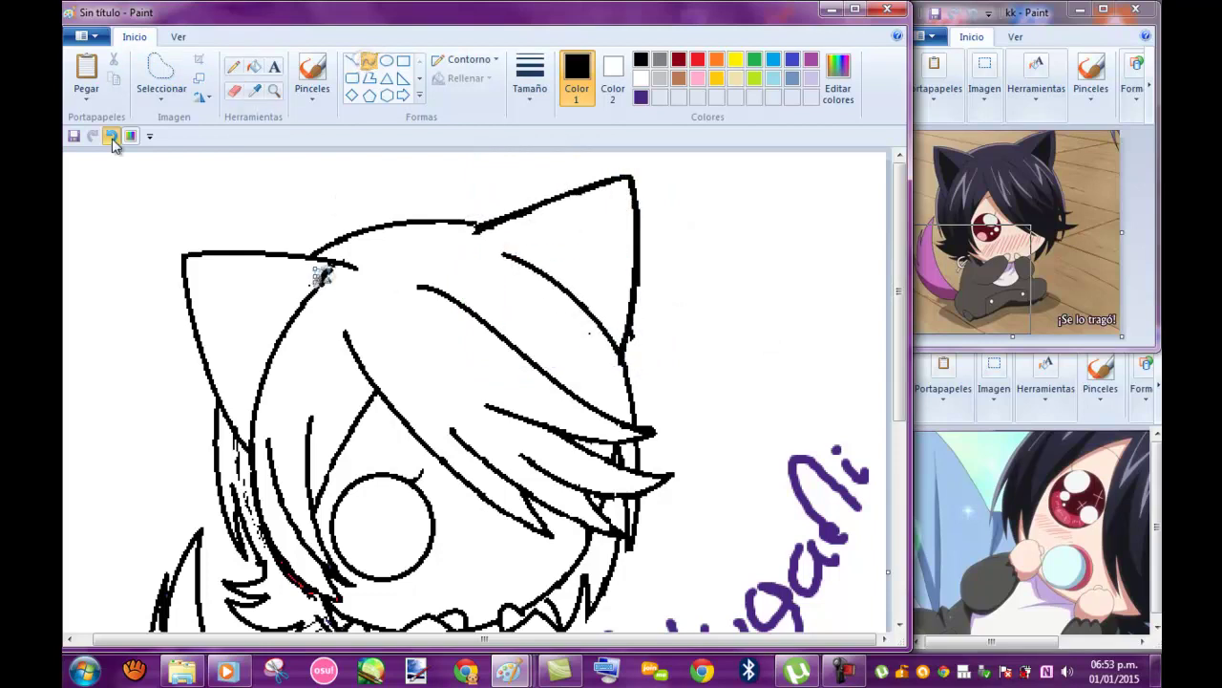
# - Erase the stray pixels along the left hair strands and around the hair clip with a small eraser and white pencil
pyautogui.scroll(-2, 908, 372)
pyautogui.click(530, 76)
pyautogui.click(545, 128)
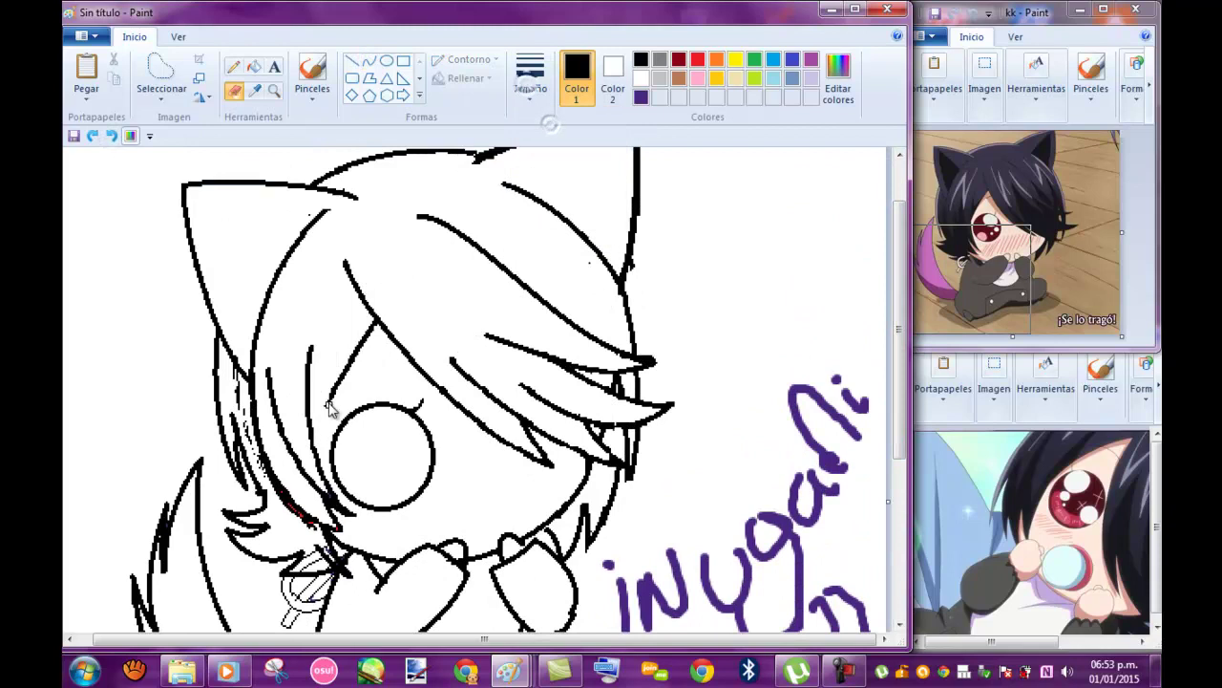
pyautogui.click(530, 76)
pyautogui.click(537, 124)
pyautogui.scroll(2, 462, 399)
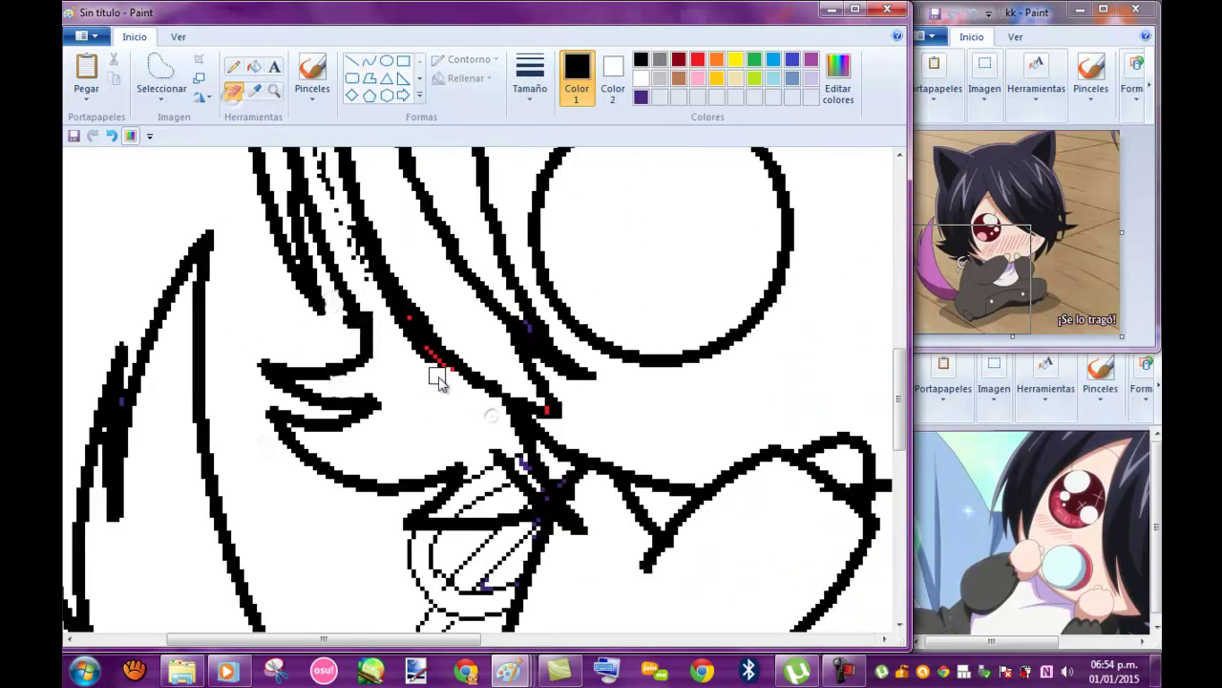
pyautogui.scroll(3, 326, 185)
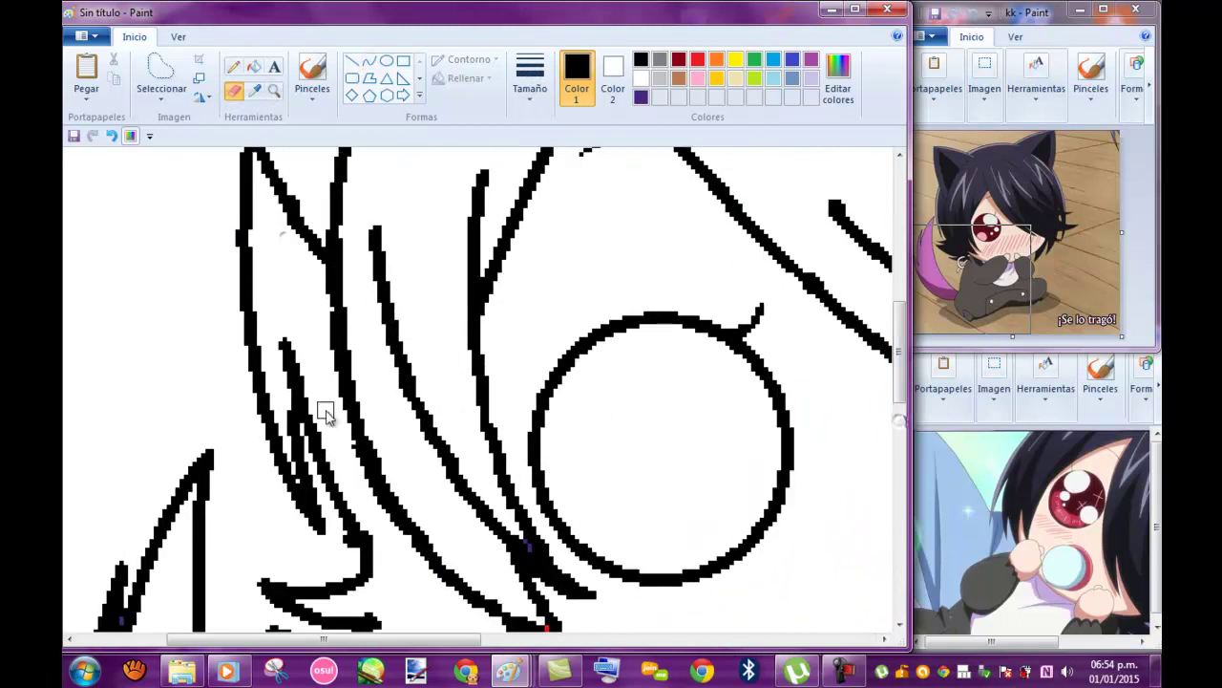
pyautogui.scroll(-5, 316, 368)
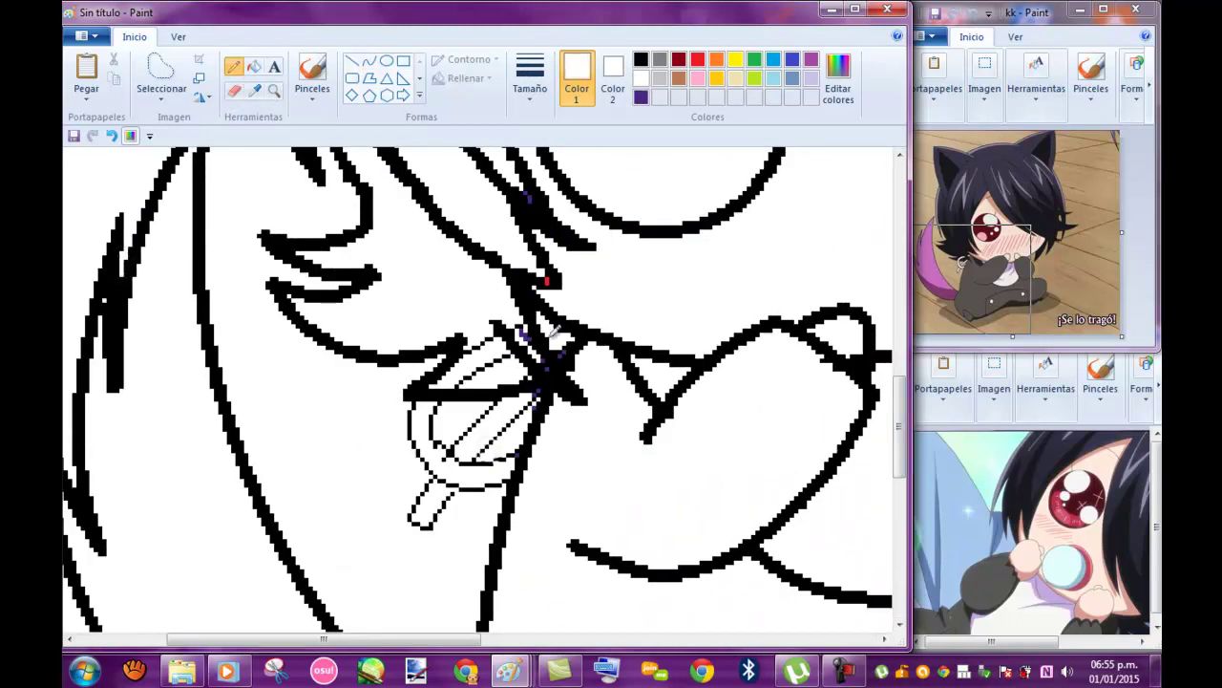
pyautogui.click(532, 332)
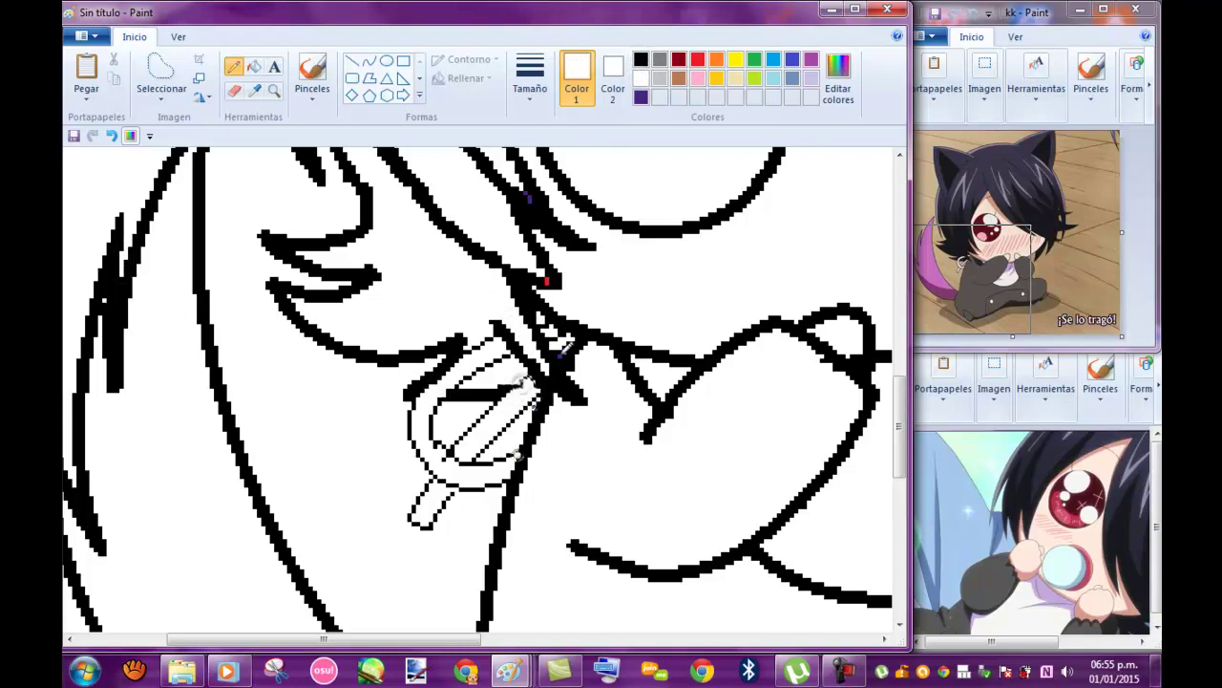
# - Erase the purple handwritten title beside the figure
pyautogui.scroll(-4, 897, 369)
pyautogui.click(233, 90)
pyautogui.moveTo(449, 324); pyautogui.dragTo(360, 434)
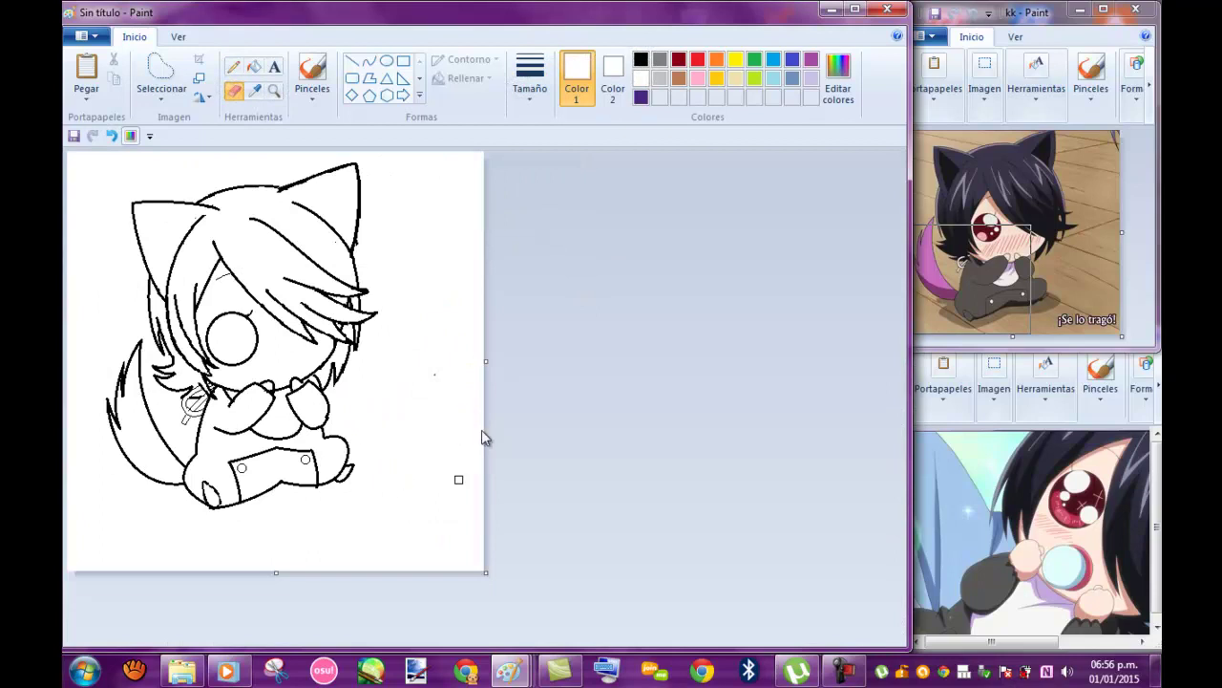
# - Mix a custom dark purple-grey matching the reference and fill the hair and ears with it
pyautogui.scroll(2, 471, 453)
pyautogui.click(162, 77)
pyautogui.scroll(-3, 486, 546)
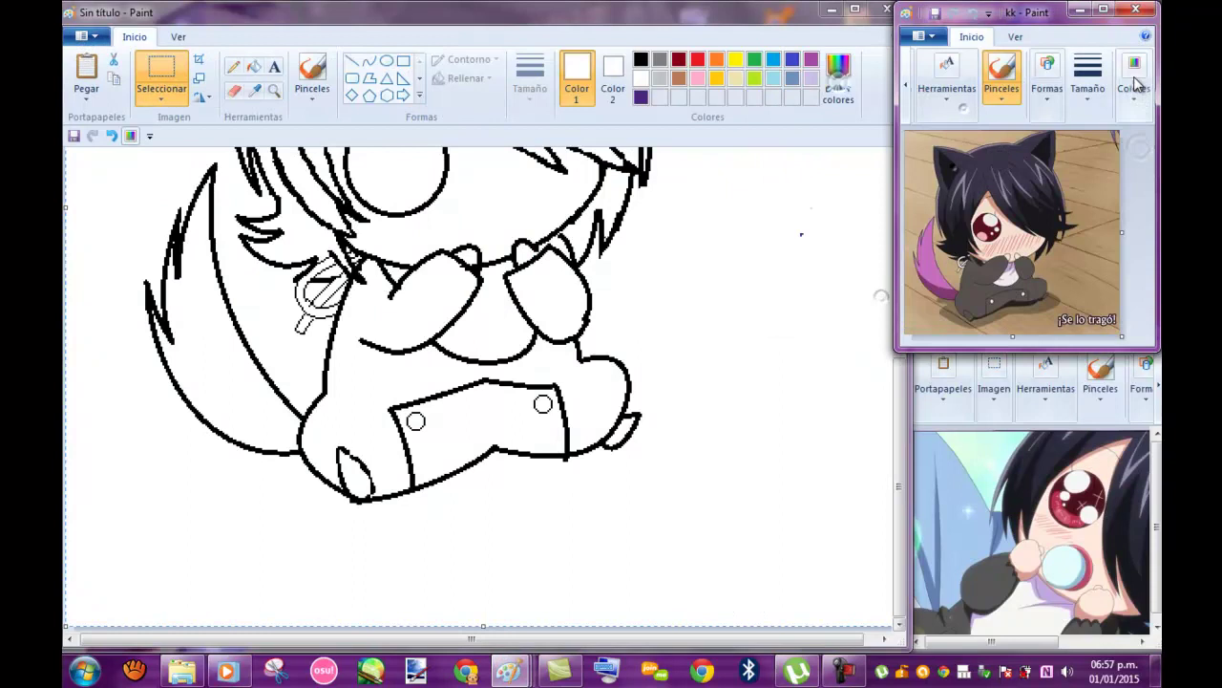
pyautogui.click(837, 81)
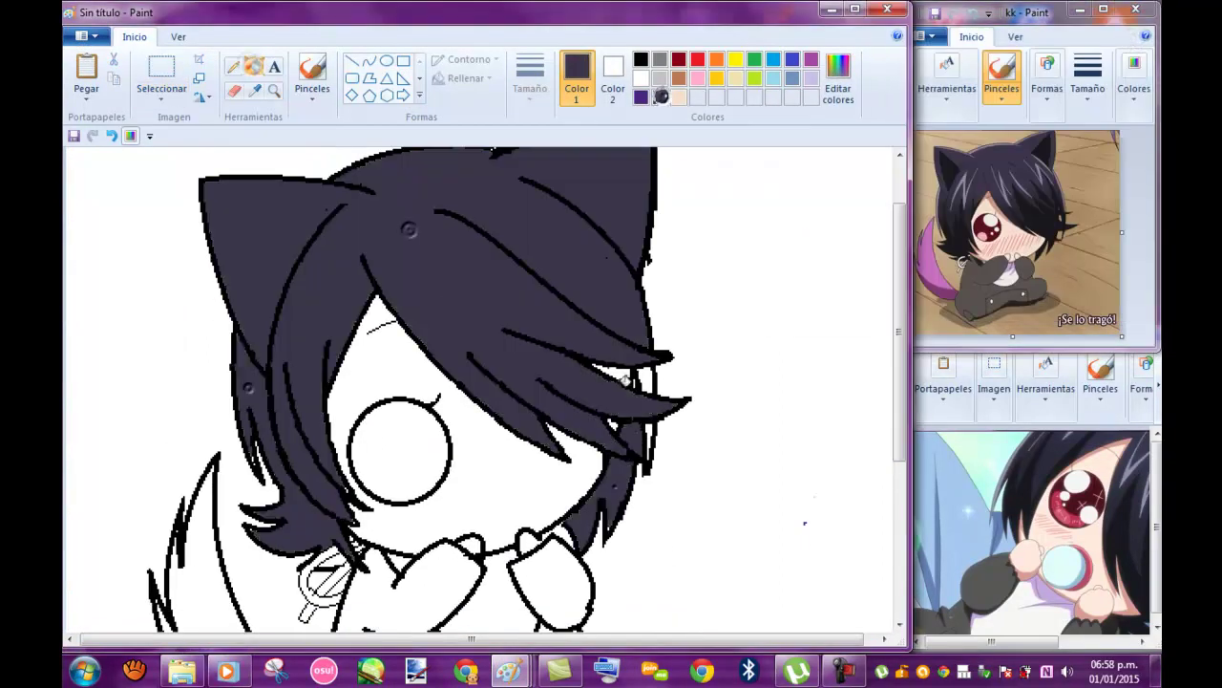
pyautogui.moveTo(626, 381); pyautogui.dragTo(650, 368)
pyautogui.moveTo(626, 425)
pyautogui.mouseDown()
pyautogui.moveTo(638, 448)
pyautogui.moveTo(629, 469)
pyautogui.mouseUp()
# - Undo the fill of the lower right hair lock, close its outline gaps in black and refill it with dark purple-grey
pyautogui.click(112, 136)
pyautogui.click(162, 100)
pyautogui.click(195, 151)
pyautogui.click(368, 62)
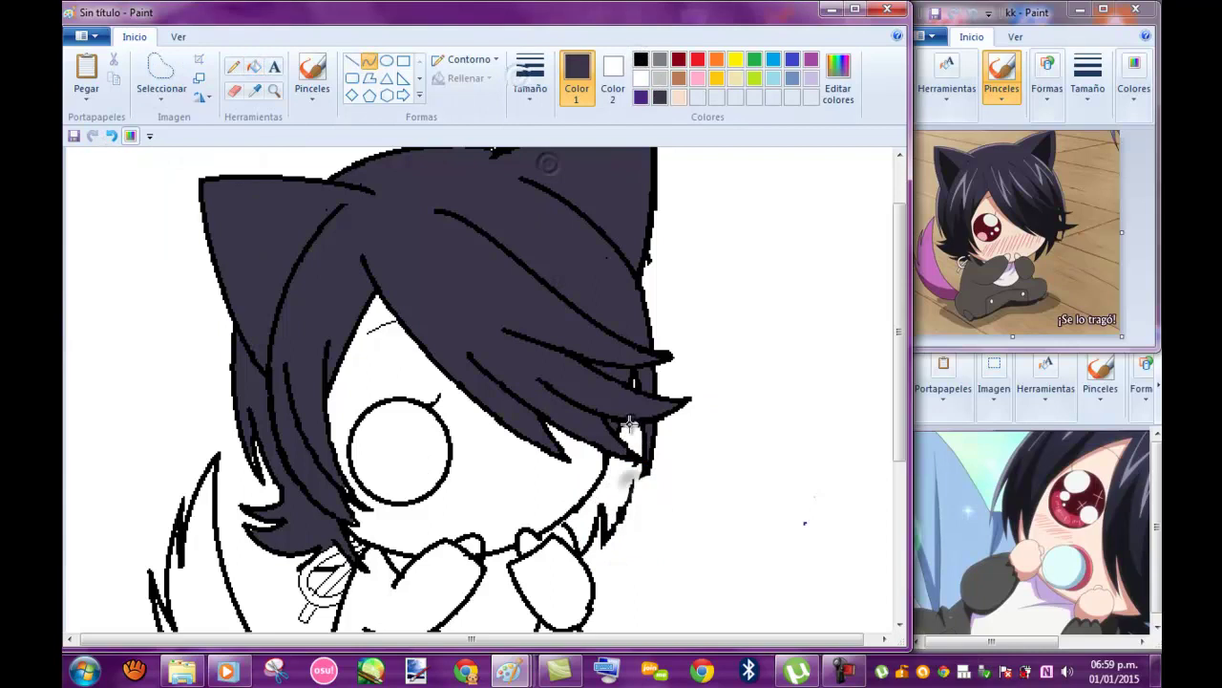
pyautogui.click(641, 59)
pyautogui.click(233, 66)
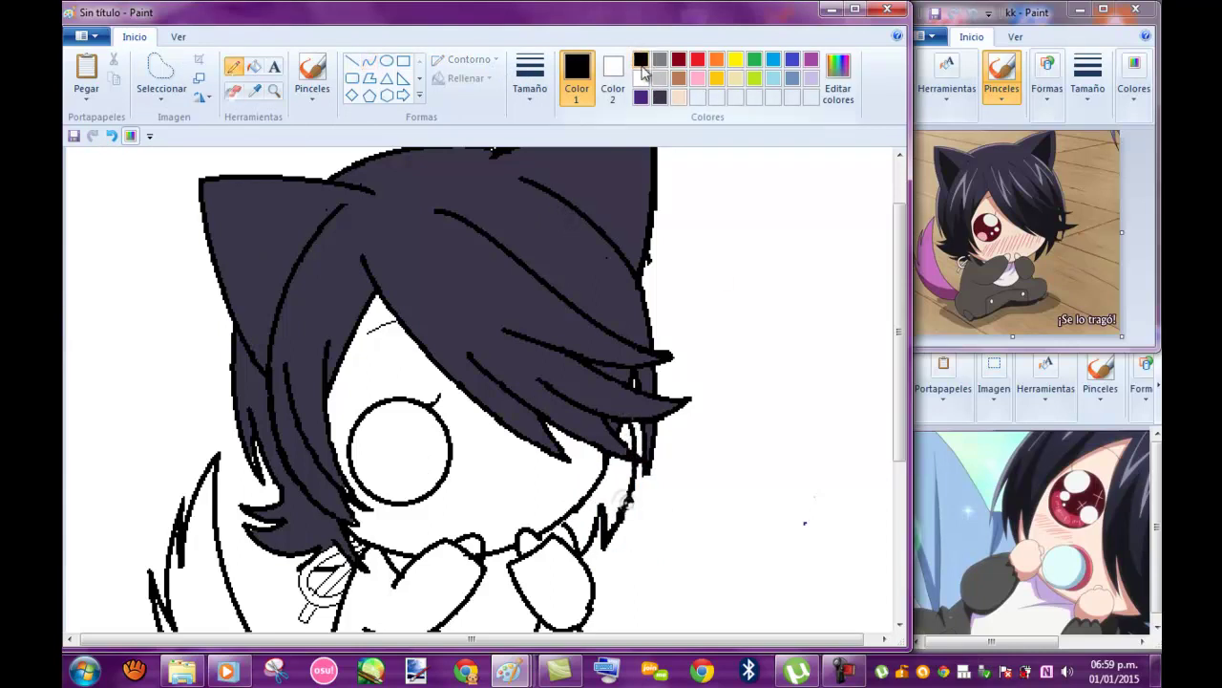
pyautogui.click(657, 96)
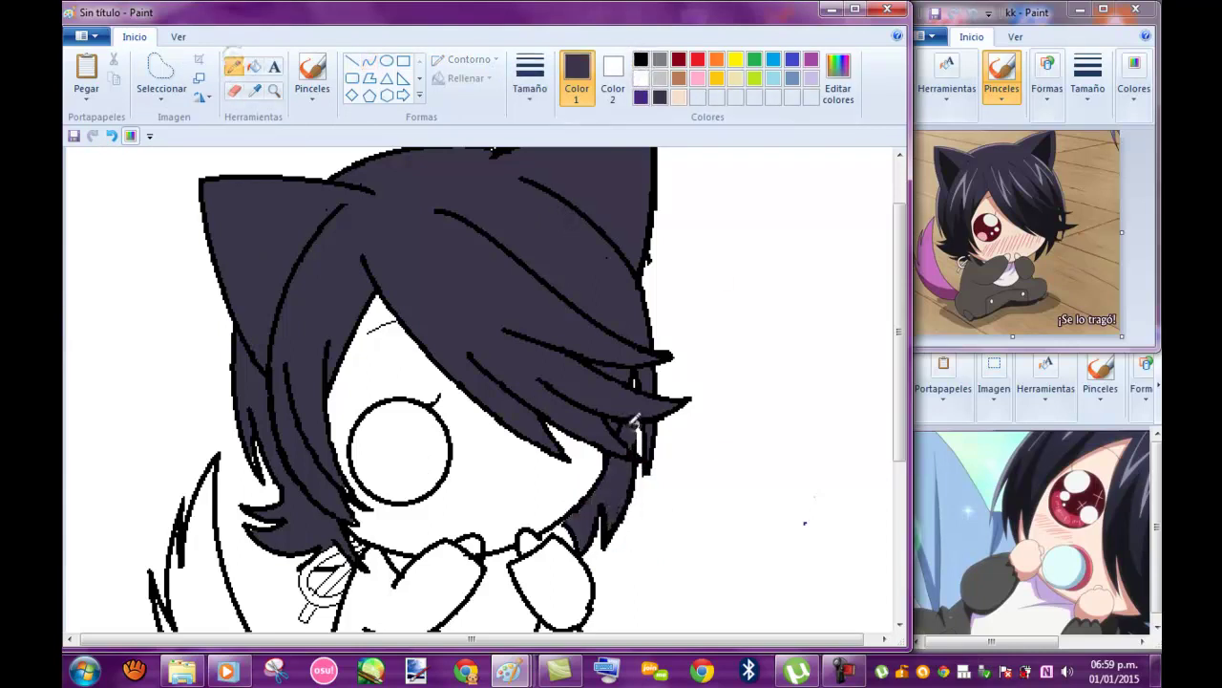
pyautogui.scroll(-1, 638, 415)
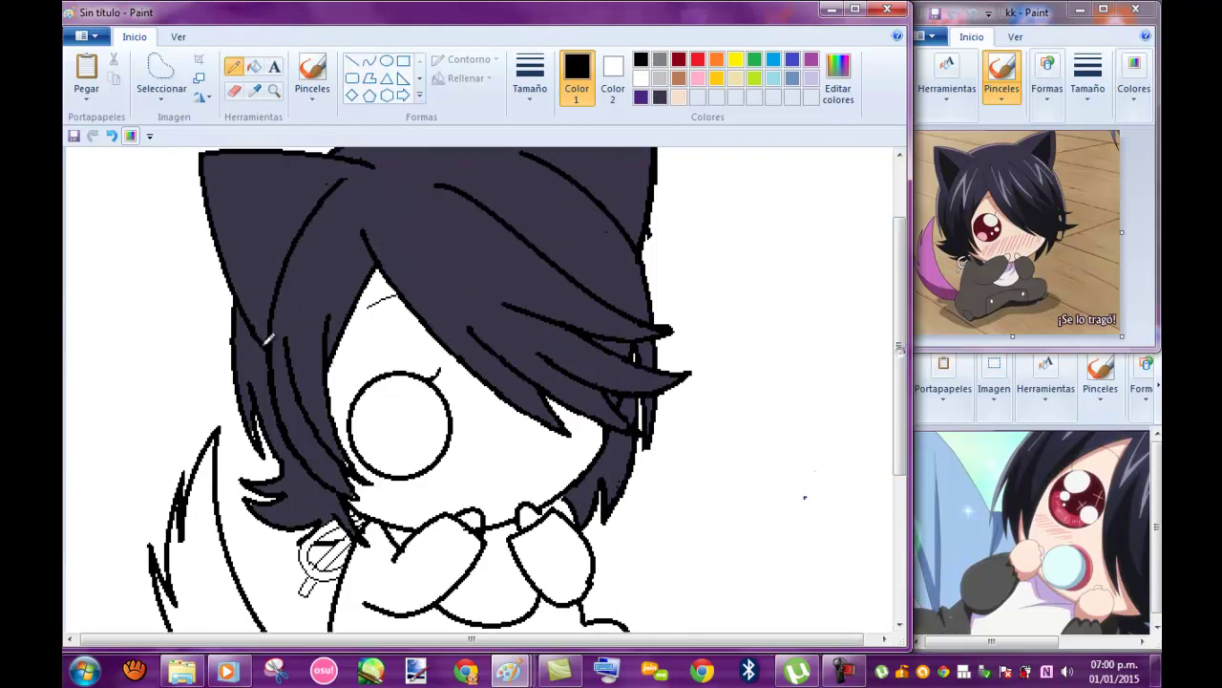
pyautogui.click(659, 97)
pyautogui.scroll(1, 253, 435)
# - Fill the face with the custom peach skin color
pyautogui.click(679, 97)
pyautogui.click(253, 66)
pyautogui.click(497, 449)
# - Mix a custom dark grey from the reference and fill the suit, the right foot and the lower panel with it
pyautogui.scroll(-2, 573, 430)
pyautogui.click(947, 82)
pyautogui.click(837, 81)
pyautogui.click(499, 363)
pyautogui.click(322, 445)
pyautogui.click(430, 573)
pyautogui.scroll(-3, 496, 403)
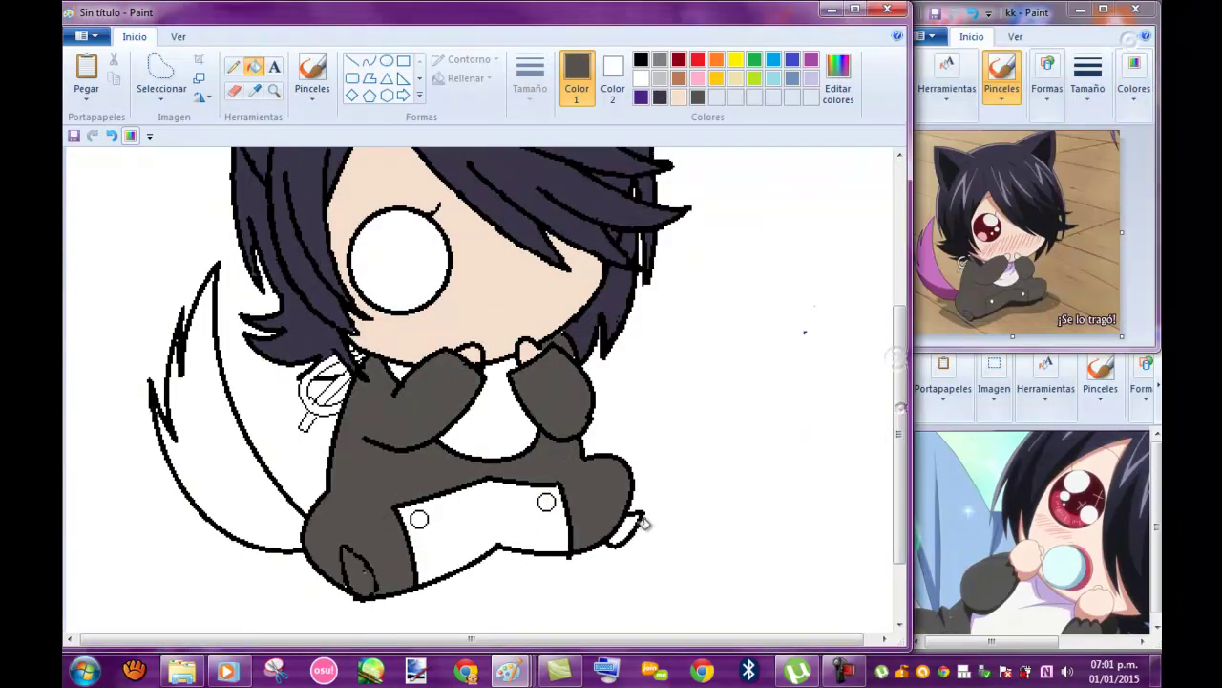
pyautogui.click(625, 527)
pyautogui.click(477, 535)
# - Mix a custom pinkish purple of RGB 199, 111, 191 from the reference and fill the tail with it
pyautogui.click(1127, 89)
pyautogui.click(837, 81)
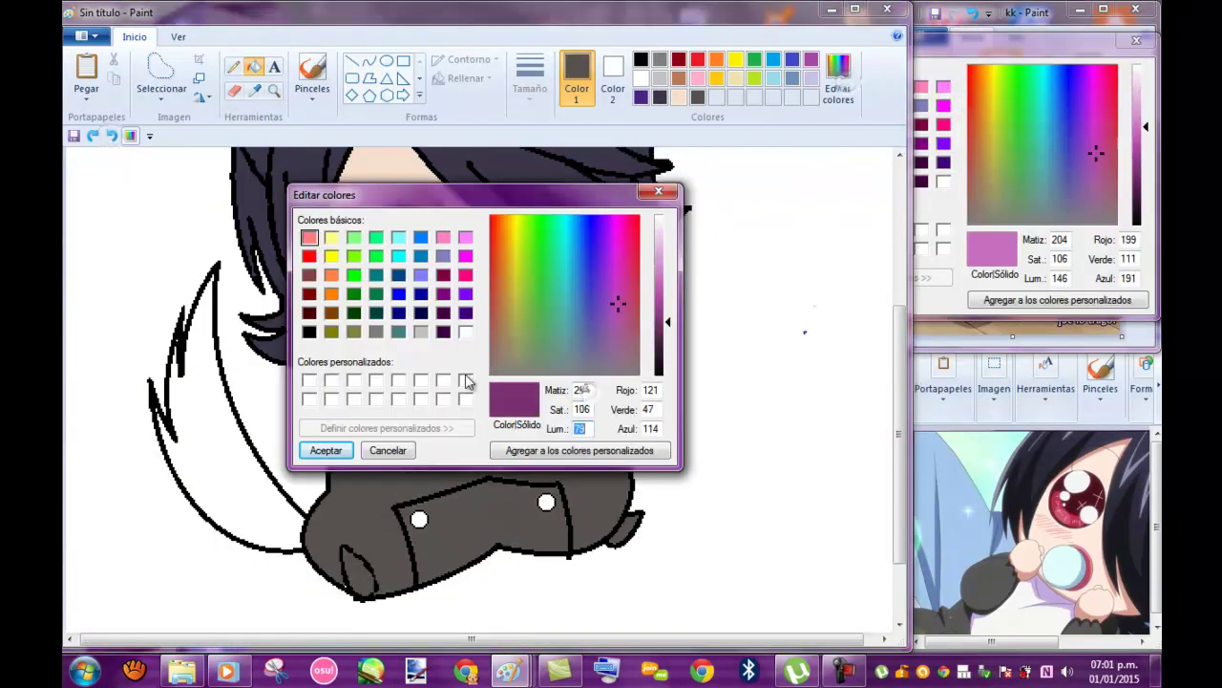
pyautogui.click(325, 450)
pyautogui.click(204, 410)
# - Mix a custom dark red of RGB 87, 15, 28 from the reference eye and fill the iris with it
pyautogui.click(1057, 299)
pyautogui.scroll(3, 497, 382)
pyautogui.click(994, 191)
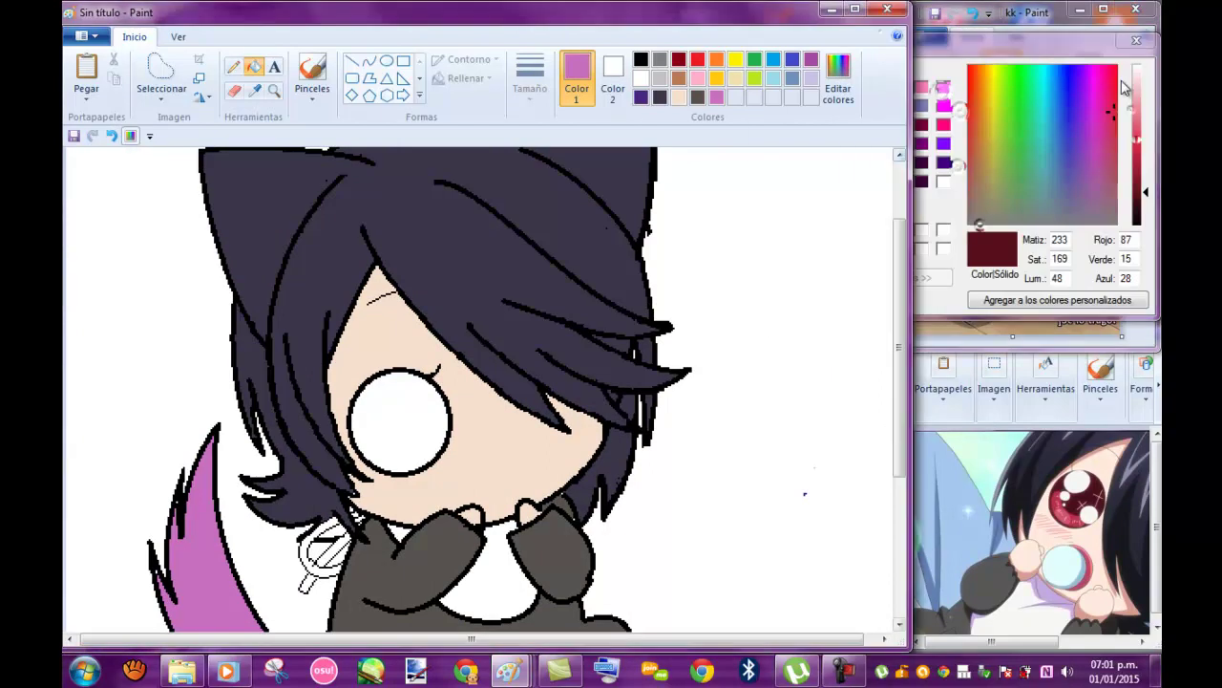
pyautogui.click(838, 81)
pyautogui.click(660, 286)
pyautogui.click(322, 445)
pyautogui.click(399, 421)
# - Sample the darkest hair shade in the reference and add it as a custom near-black of RGB 25, 24, 29
pyautogui.scroll(-1, 795, 249)
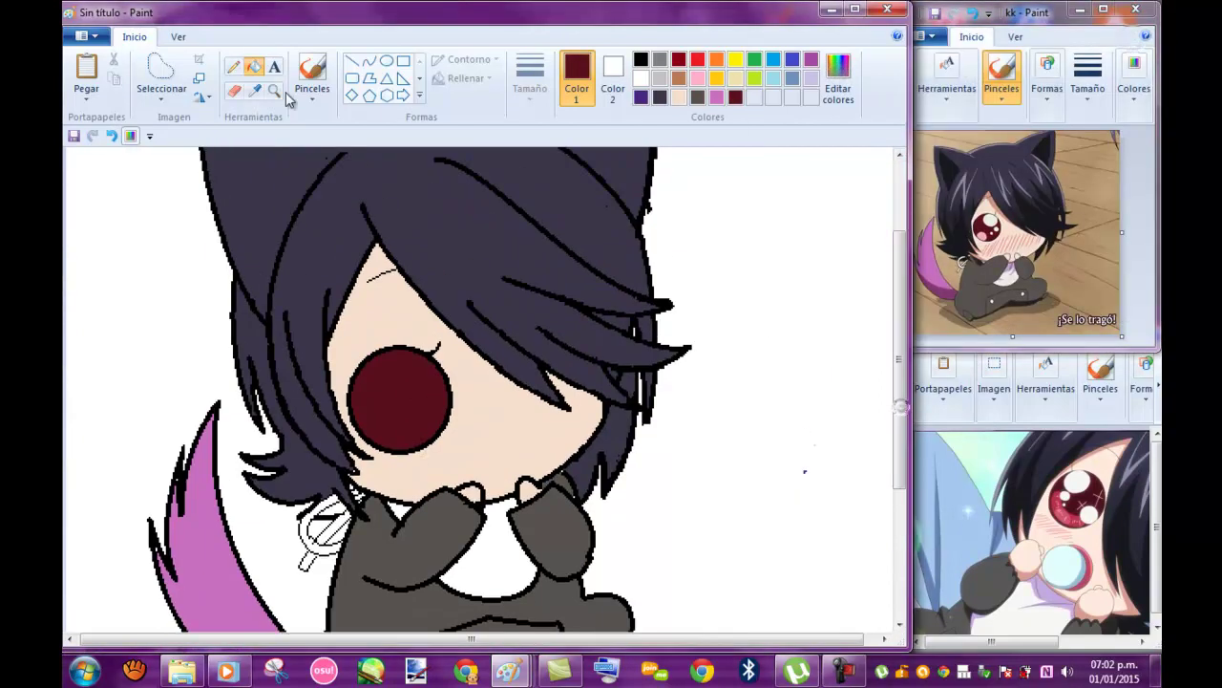
pyautogui.click(233, 66)
pyautogui.click(1031, 13)
pyautogui.click(947, 76)
pyautogui.click(955, 107)
pyautogui.click(1135, 77)
pyautogui.click(1134, 164)
pyautogui.click(838, 81)
pyautogui.click(595, 354)
pyautogui.click(322, 445)
# - Try shading the hair beside the eye with the airbrush, and undo the attempt
pyautogui.click(312, 77)
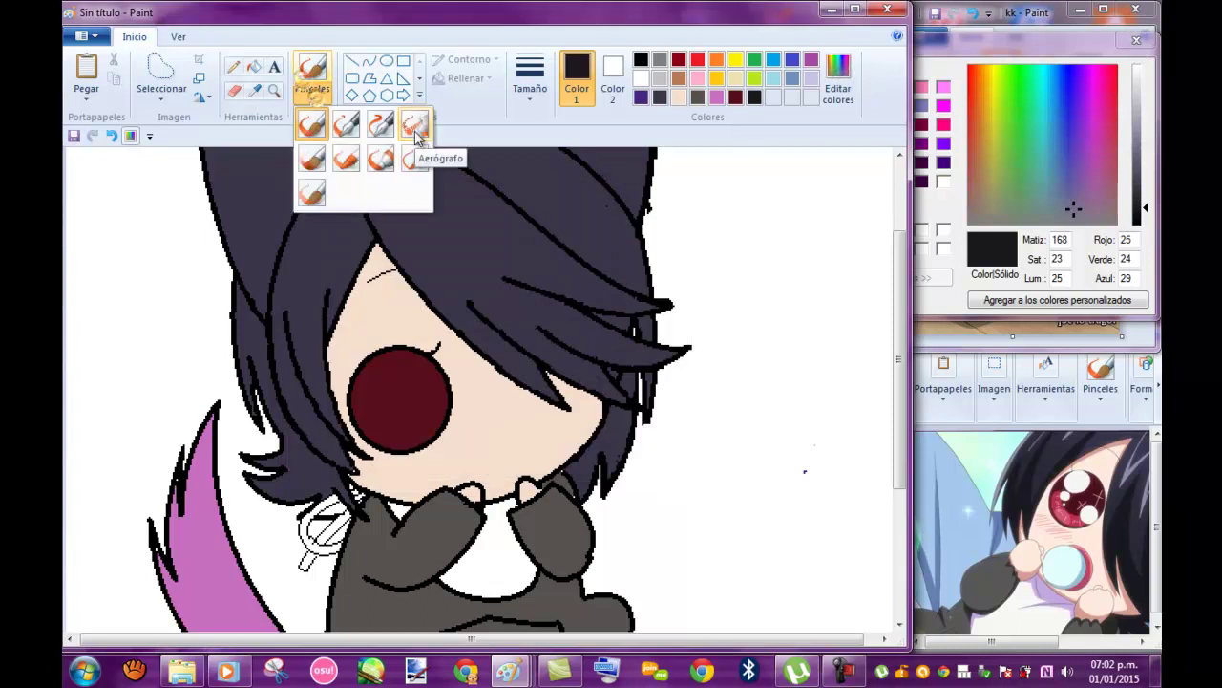
pyautogui.click(415, 138)
pyautogui.moveTo(316, 449); pyautogui.dragTo(401, 497)
pyautogui.click(111, 136)
pyautogui.click(640, 96)
pyautogui.click(111, 135)
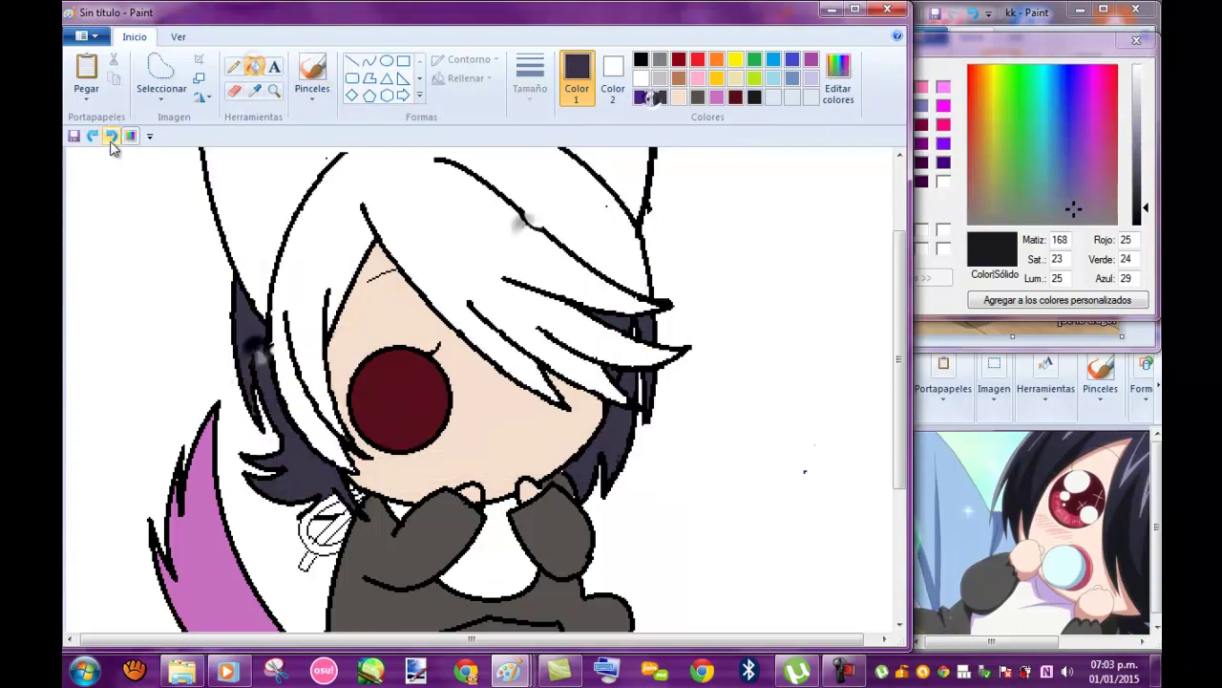
# - Copy the whole dark-haired drawing and paste it into a new Paint document
pyautogui.rightClick(232, 327)
pyautogui.click(251, 355)
pyautogui.rightClick(508, 671)
pyautogui.click(473, 583)
pyautogui.hotkey('ctrl', 'v')
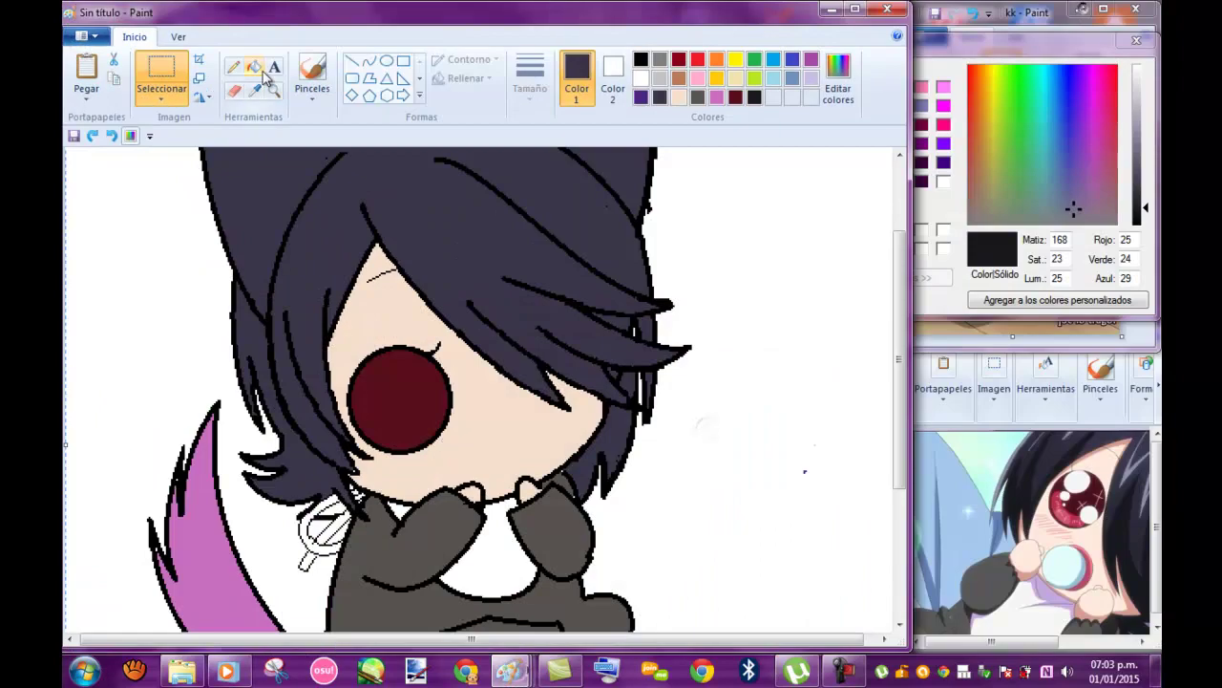
# - Brush soft dark purple-grey shading onto the white hair tips on both sides and overlay the clean outlines
pyautogui.hotkey('ctrl', 'z')
pyautogui.press('Return')
pyautogui.moveTo(277, 459)
pyautogui.mouseDown()
pyautogui.moveTo(750, 308)
pyautogui.moveTo(150, 268)
pyautogui.mouseUp()
pyautogui.hotkey('ctrl', 'z')
pyautogui.moveTo(303, 377)
pyautogui.mouseDown()
pyautogui.moveTo(357, 350)
pyautogui.moveTo(606, 352)
pyautogui.moveTo(646, 273)
pyautogui.moveTo(619, 420)
pyautogui.moveTo(688, 286)
pyautogui.moveTo(611, 420)
pyautogui.moveTo(725, 306)
pyautogui.mouseUp()
pyautogui.hotkey('ctrl', 'v')
pyautogui.moveTo(446, 382)
pyautogui.mouseDown()
pyautogui.moveTo(435, 279)
pyautogui.moveTo(570, 328)
pyautogui.mouseUp()
pyautogui.hotkey('ctrl', 'z')
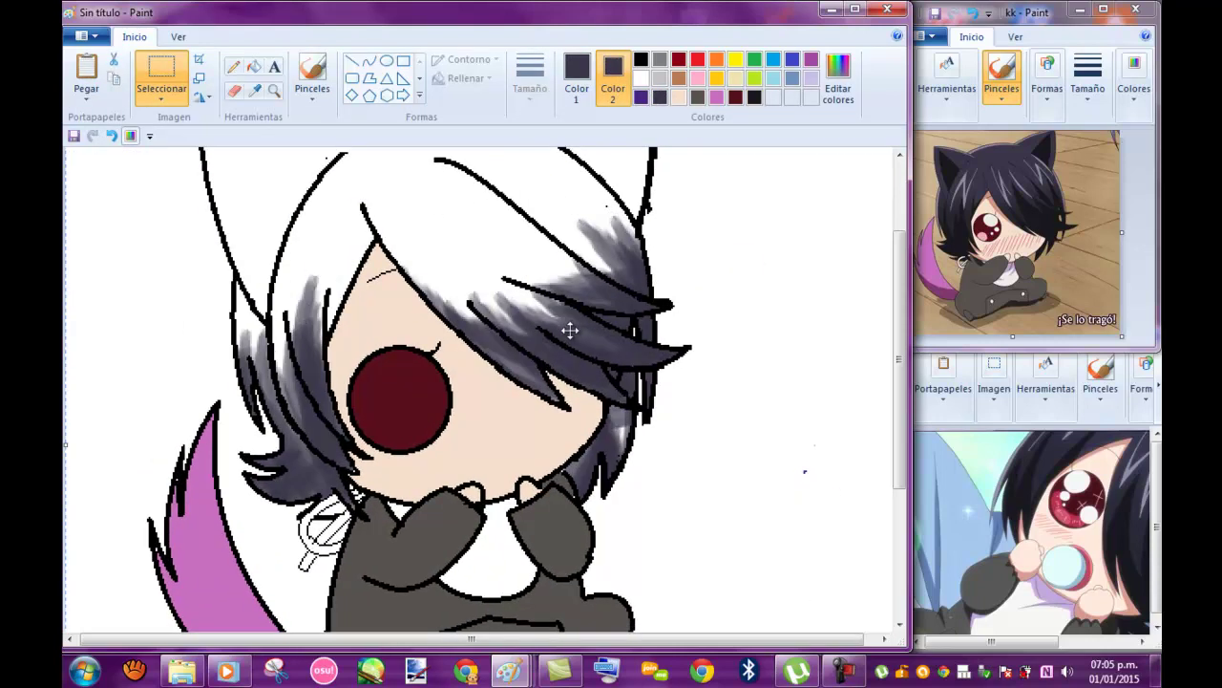
# - Place the shaded version beside the flat-colored one in the second document, and return to the main drawing to blend both
pyautogui.moveTo(524, 676)
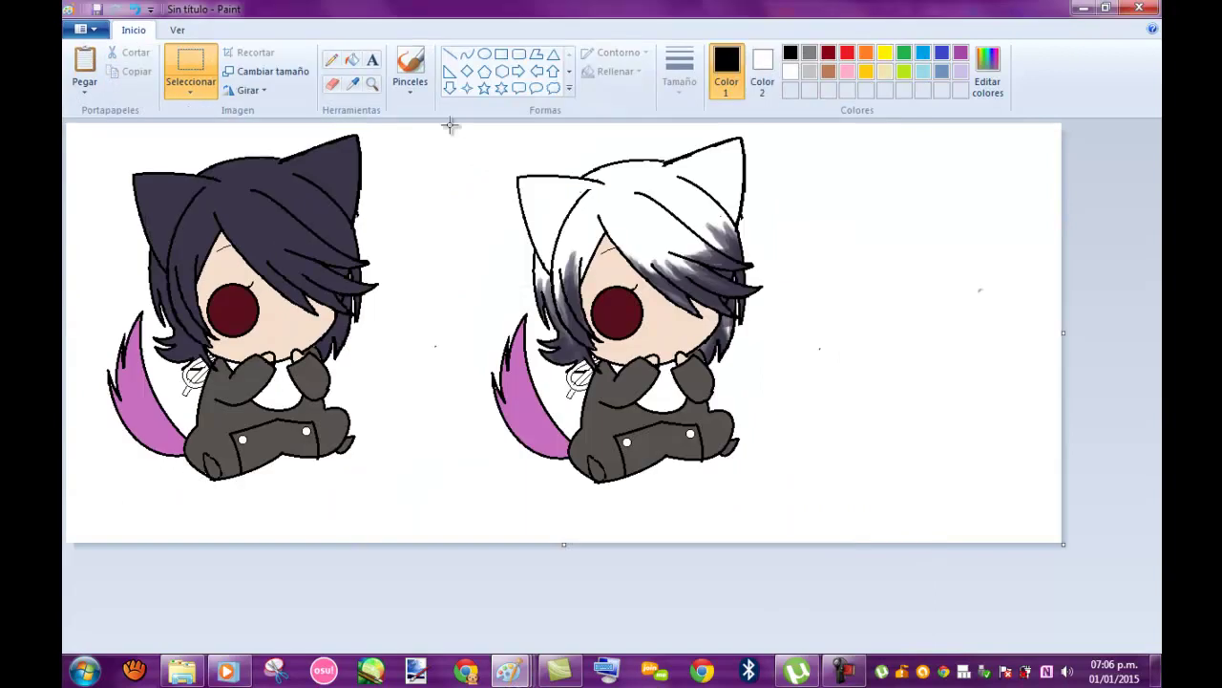
pyautogui.moveTo(509, 671)
pyautogui.click(377, 597)
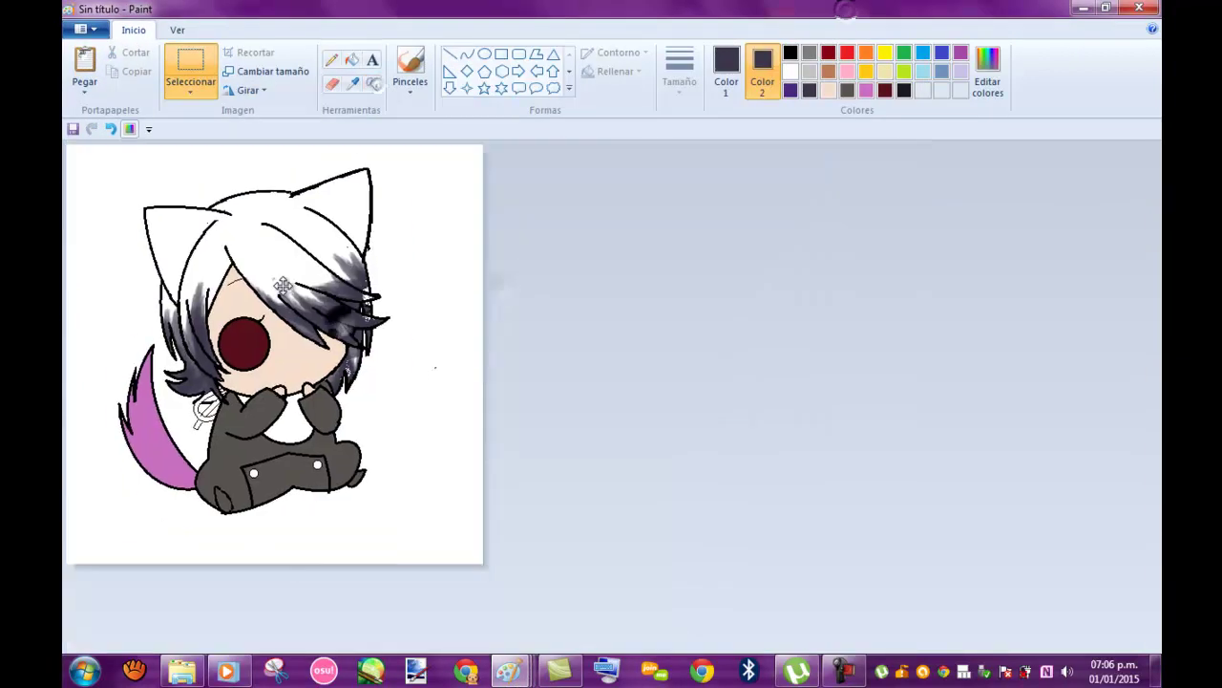
pyautogui.hotkey('ctrl', 'z')
pyautogui.moveTo(528, 670)
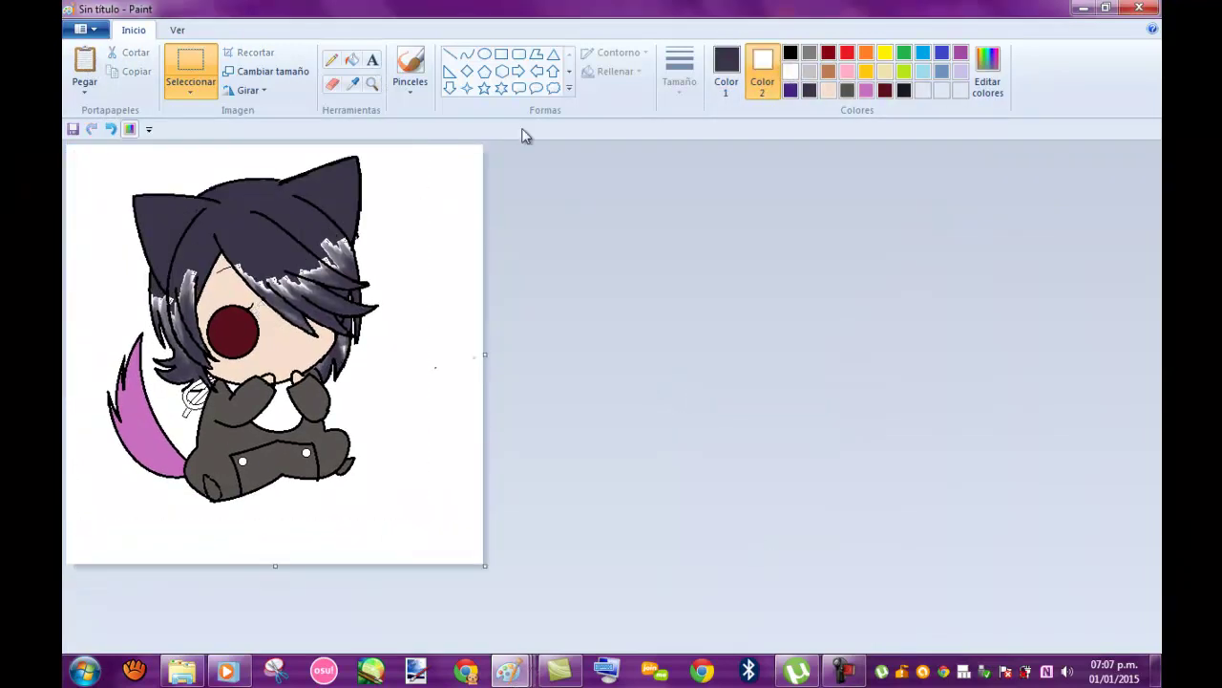
# - Try brushing near-black shading over the hair ends on both sides of the head
pyautogui.click(411, 68)
pyautogui.click(902, 90)
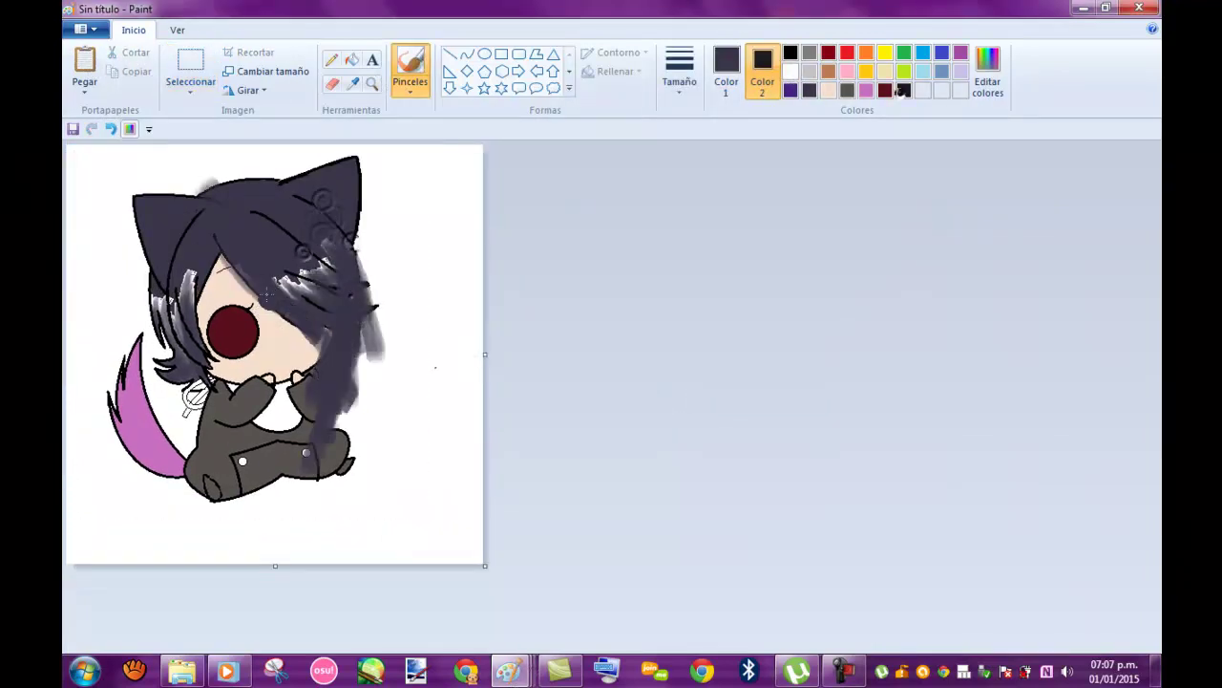
pyautogui.click(726, 69)
pyautogui.click(902, 90)
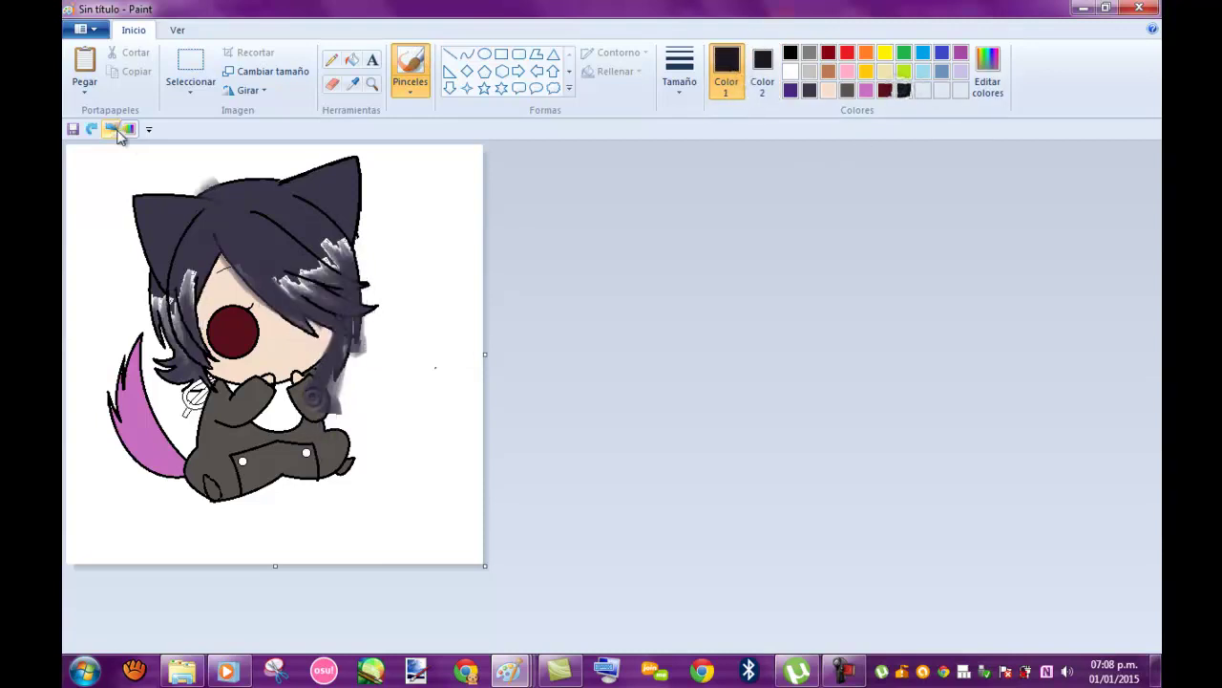
pyautogui.moveTo(181, 392)
pyautogui.mouseDown()
pyautogui.moveTo(194, 347)
pyautogui.moveTo(157, 284)
pyautogui.moveTo(168, 316)
pyautogui.mouseUp()
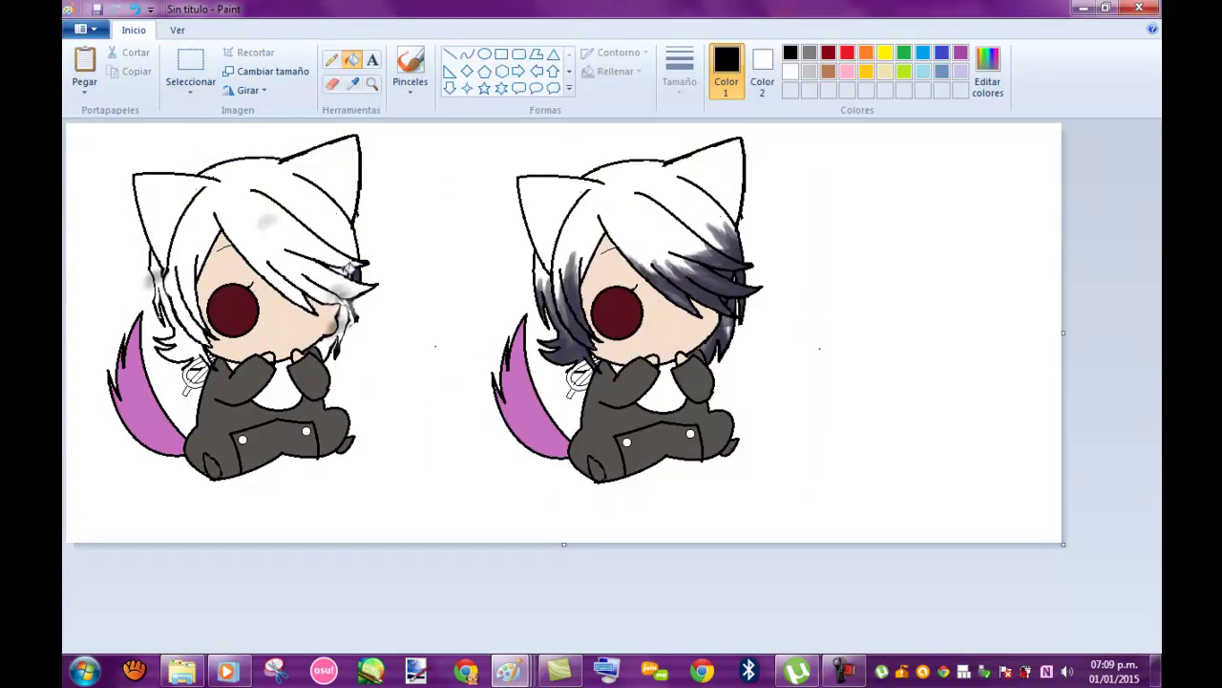
# - Bring the clean white-haired copy into the main drawing and airbrush near-black over the hair ends on both sides
pyautogui.hotkey('ctrl', 'z')
pyautogui.click(191, 66)
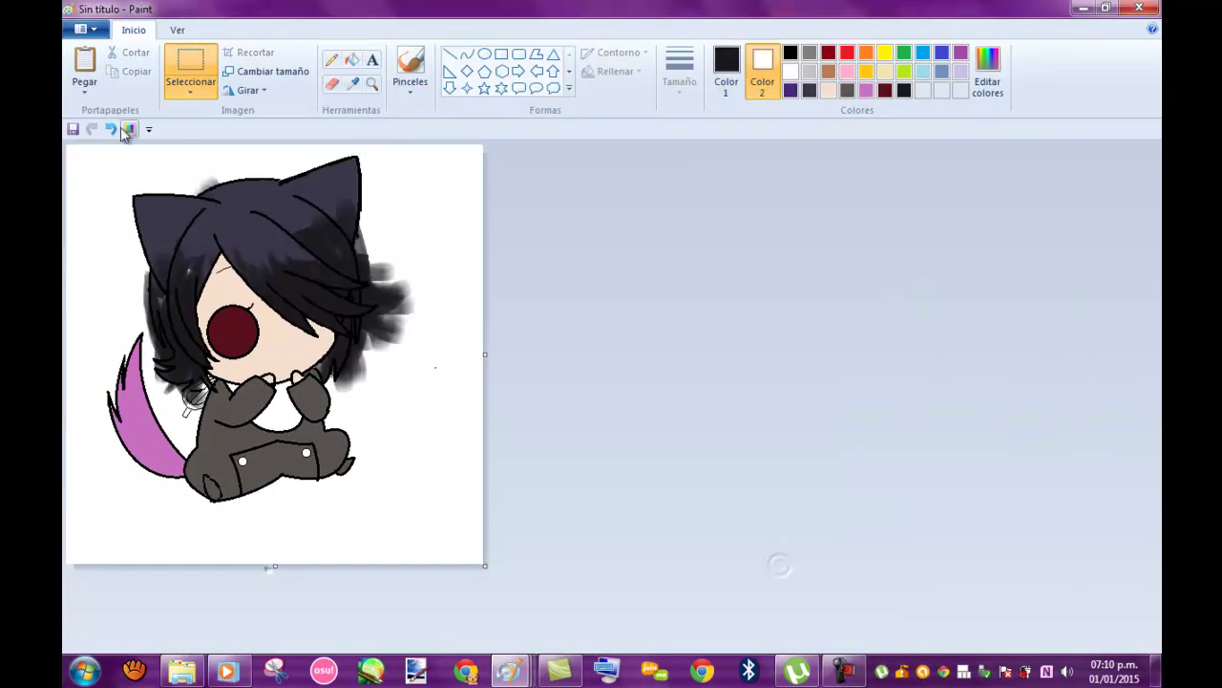
pyautogui.click(902, 91)
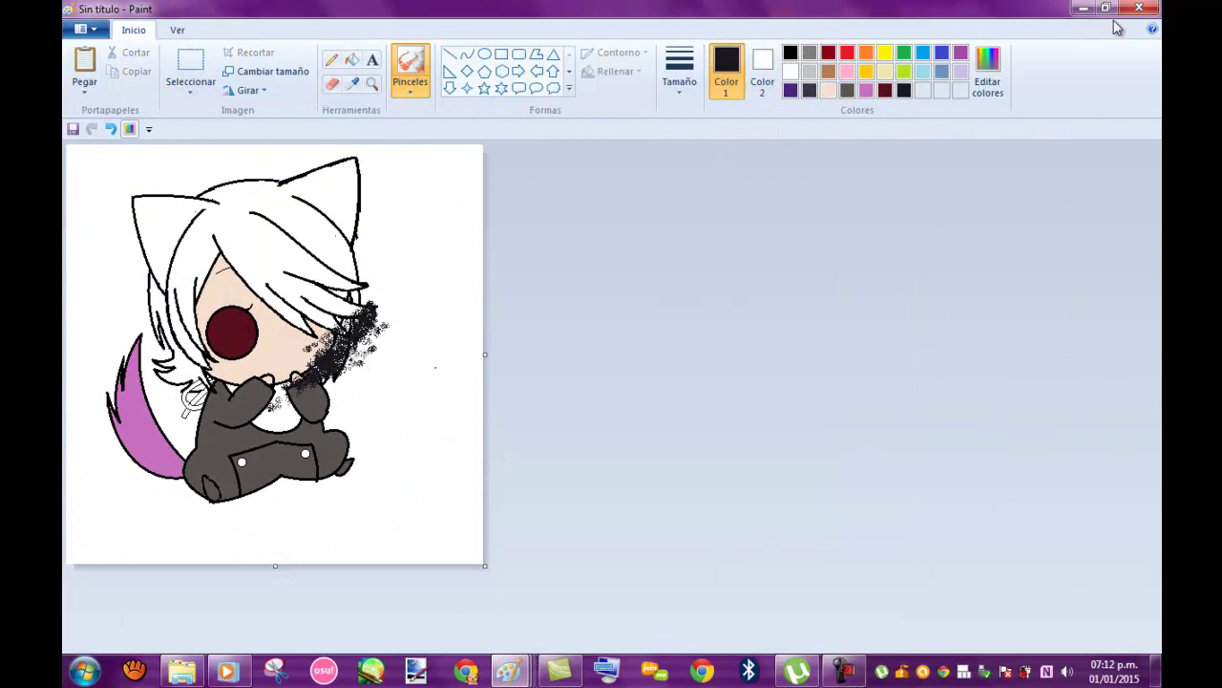
pyautogui.click(1105, 8)
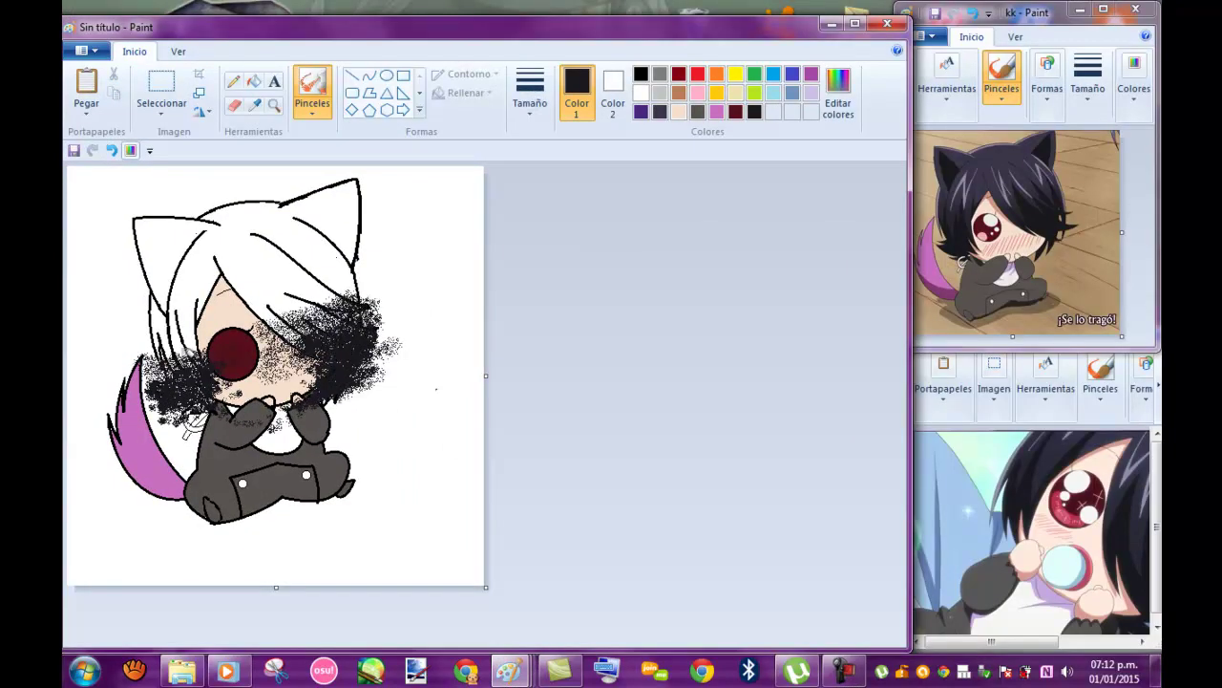
pyautogui.moveTo(141, 329)
pyautogui.mouseDown()
pyautogui.moveTo(242, 356)
pyautogui.moveTo(250, 406)
pyautogui.mouseUp()
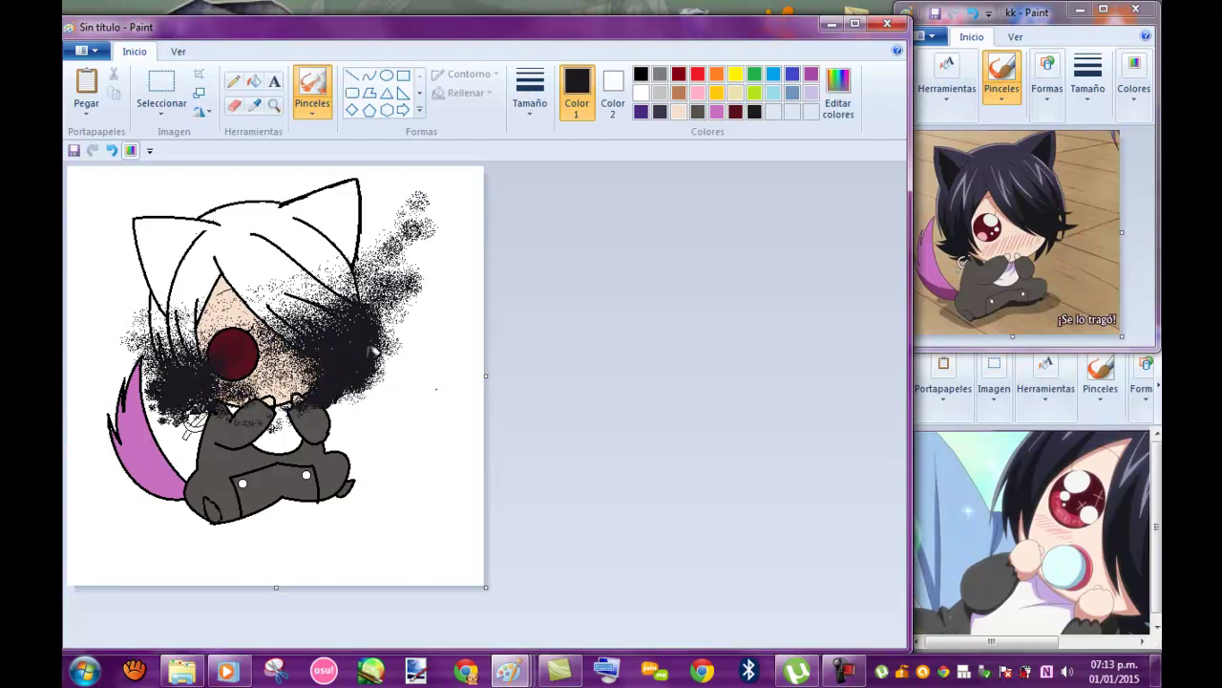
# - Overlay the clean white-haired copy on the sprayed drawing with transparent white, and paste another copy beside it
pyautogui.click(640, 93)
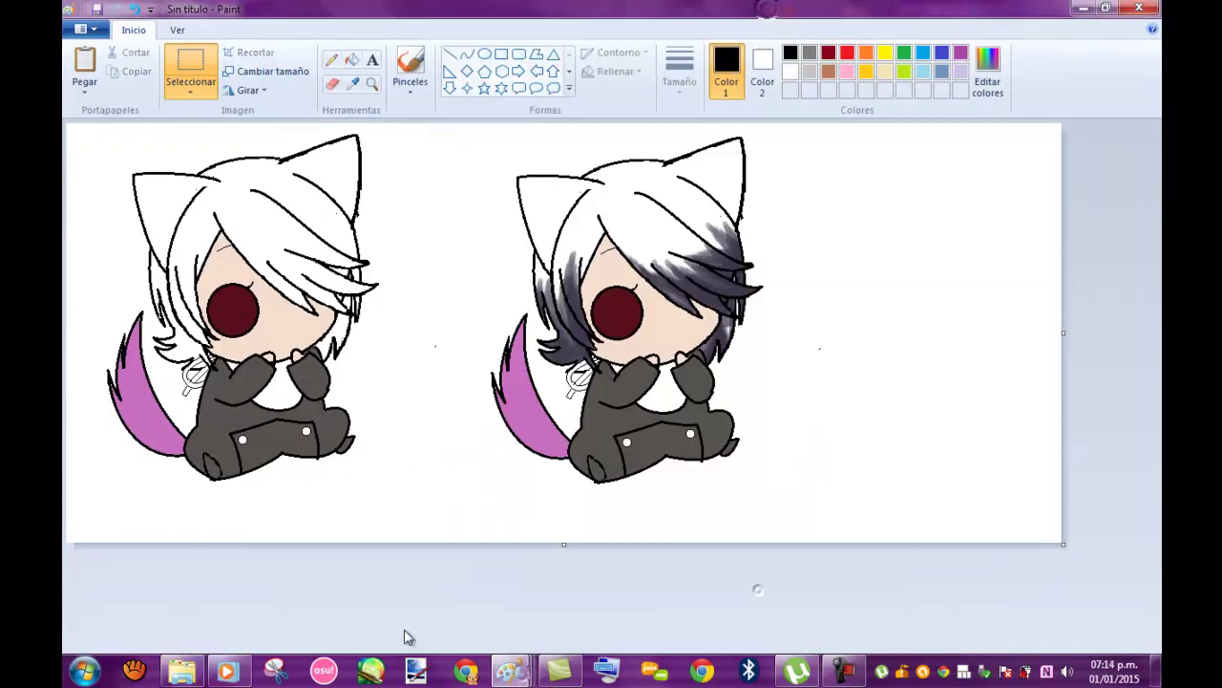
pyautogui.moveTo(509, 669)
pyautogui.click(240, 573)
pyautogui.click(86, 86)
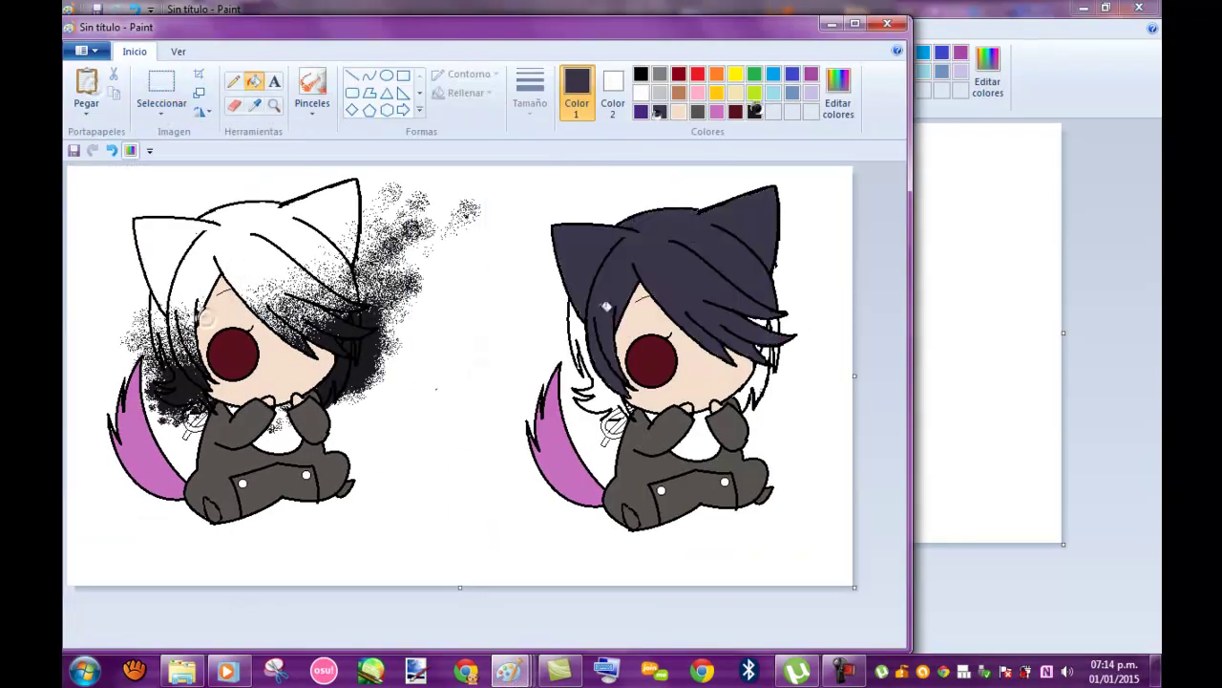
# - Fill the remaining hair of the second copy with dark indigo and overlay that copy on the sprayed drawing
pyautogui.moveTo(606, 305)
pyautogui.mouseDown()
pyautogui.moveTo(621, 411)
pyautogui.moveTo(770, 318)
pyautogui.mouseUp()
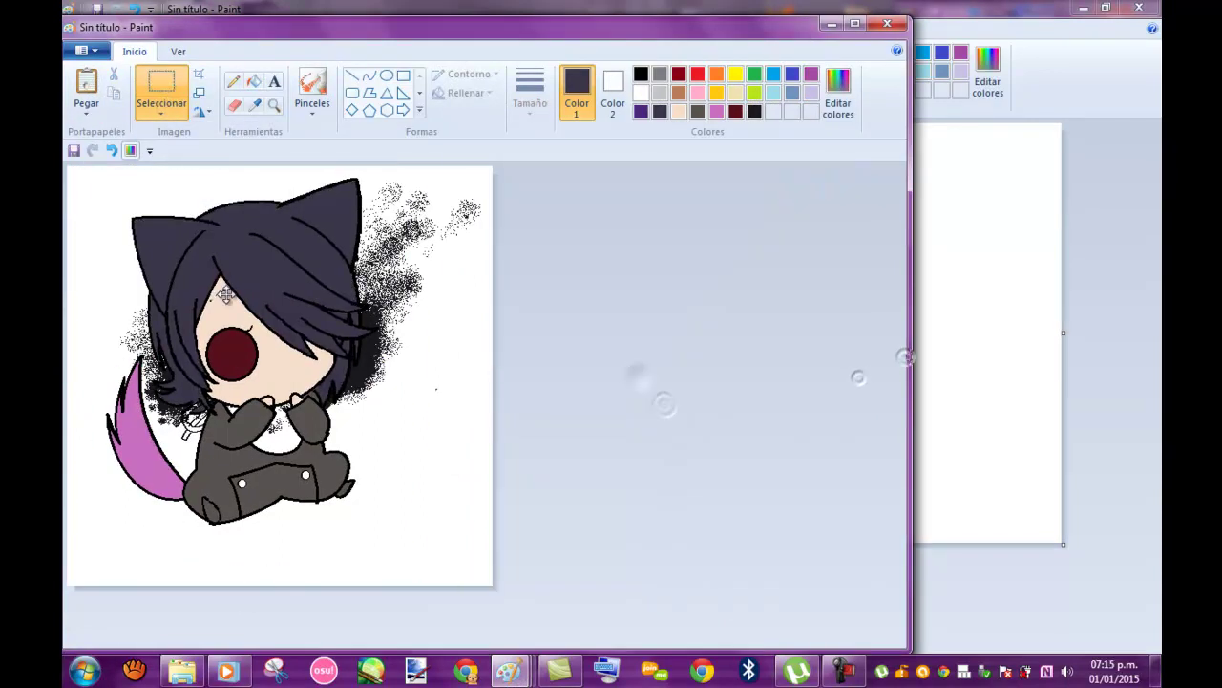
pyautogui.click(161, 105)
pyautogui.click(215, 268)
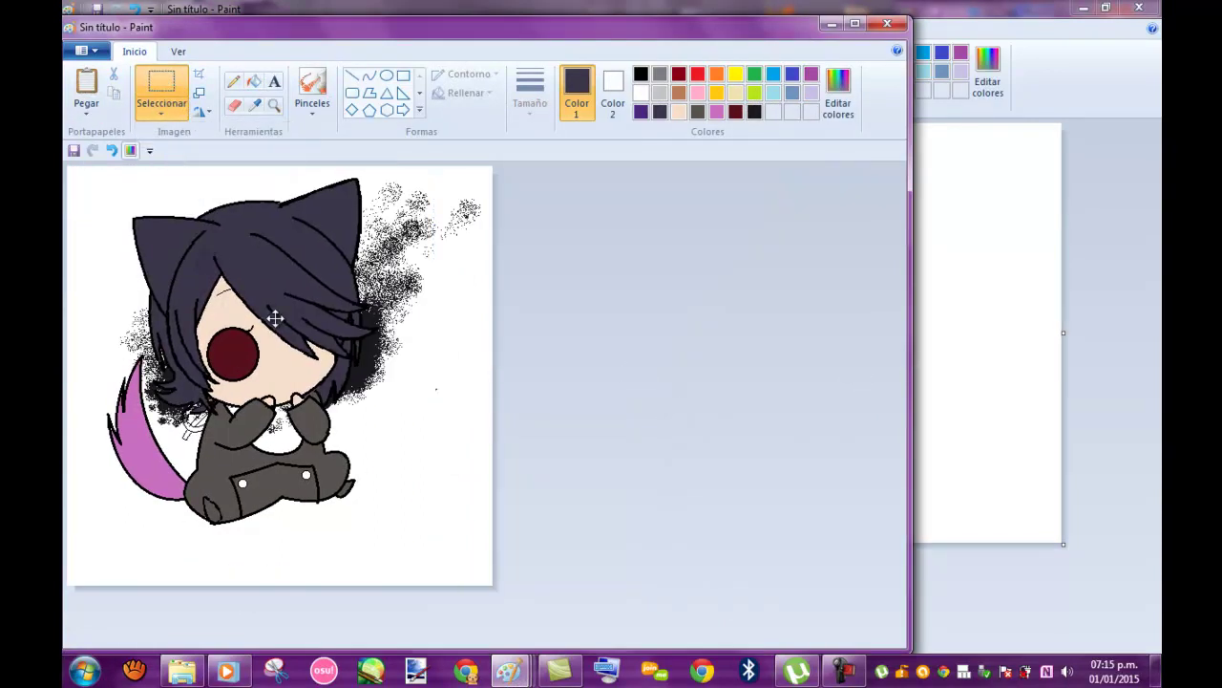
# - Airbrush near-black over the lower hair and fringe, and overlay the clean white-haired copy to mask the overspray, trimming the canvas
pyautogui.click(313, 91)
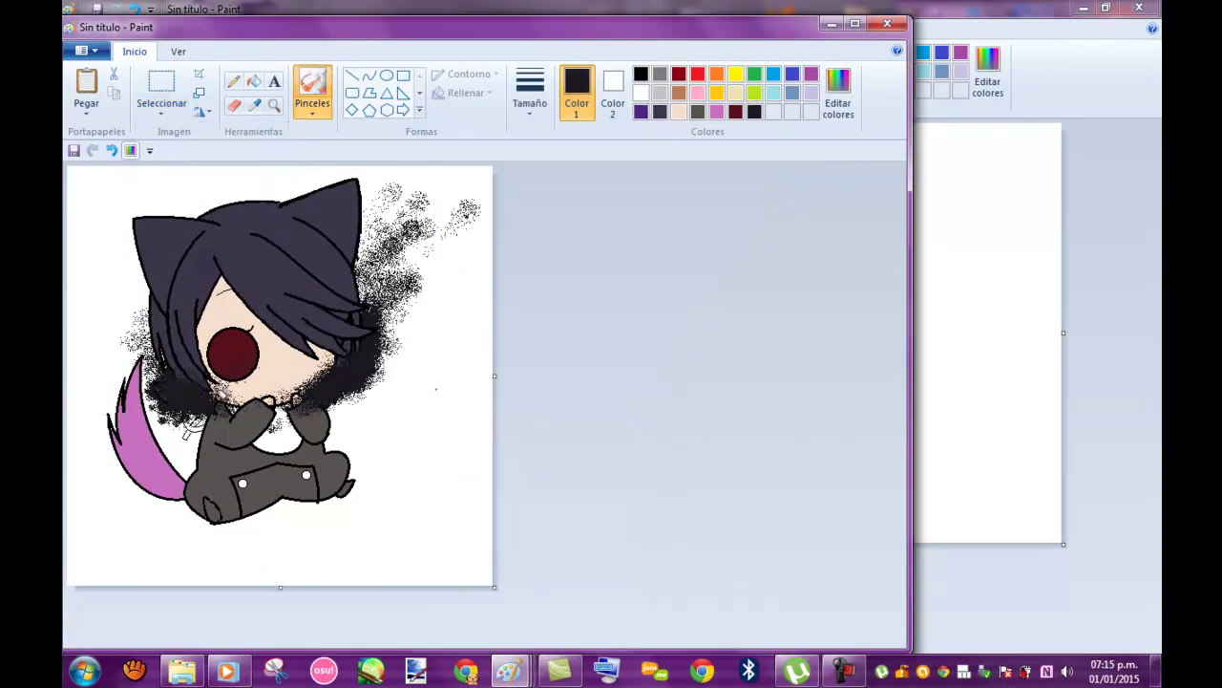
pyautogui.moveTo(247, 325)
pyautogui.mouseDown()
pyautogui.moveTo(348, 330)
pyautogui.moveTo(380, 247)
pyautogui.mouseUp()
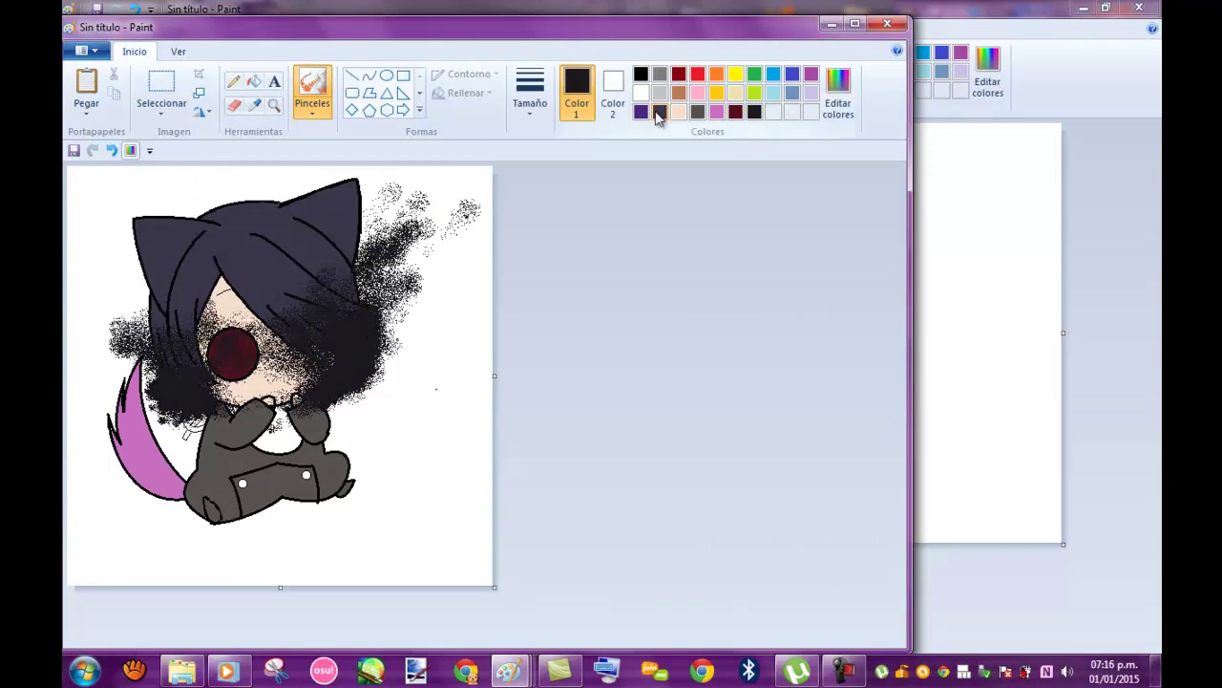
pyautogui.click(755, 112)
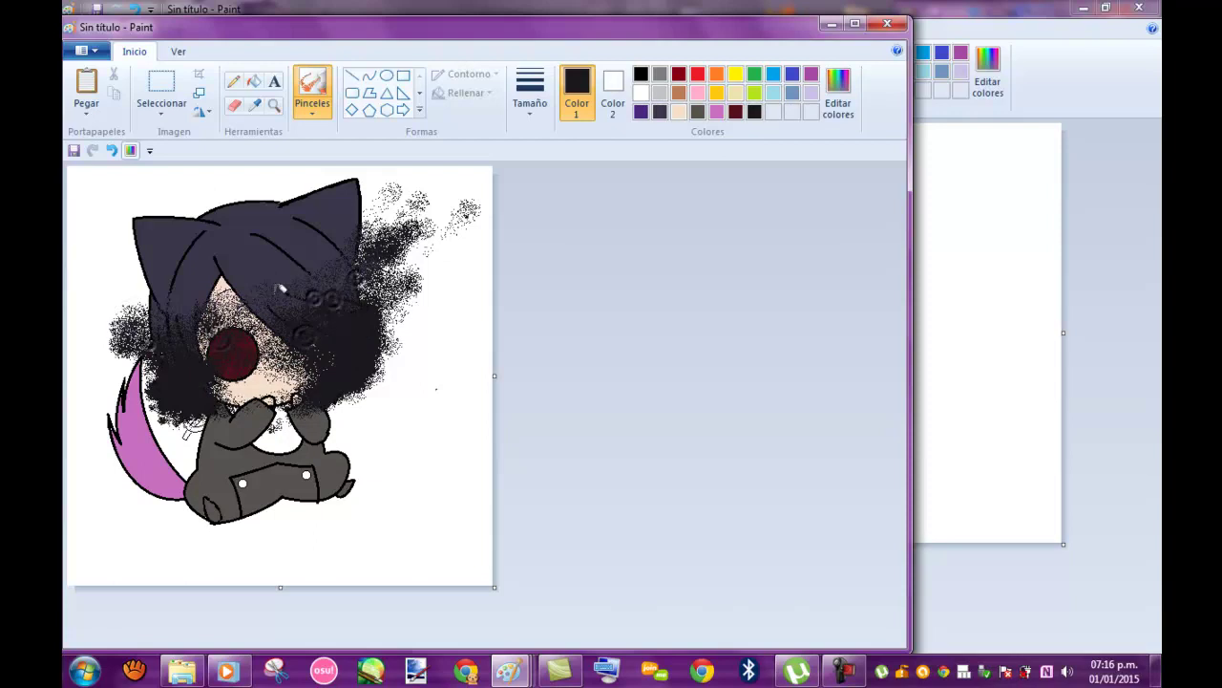
pyautogui.hotkey('ctrl', 'v')
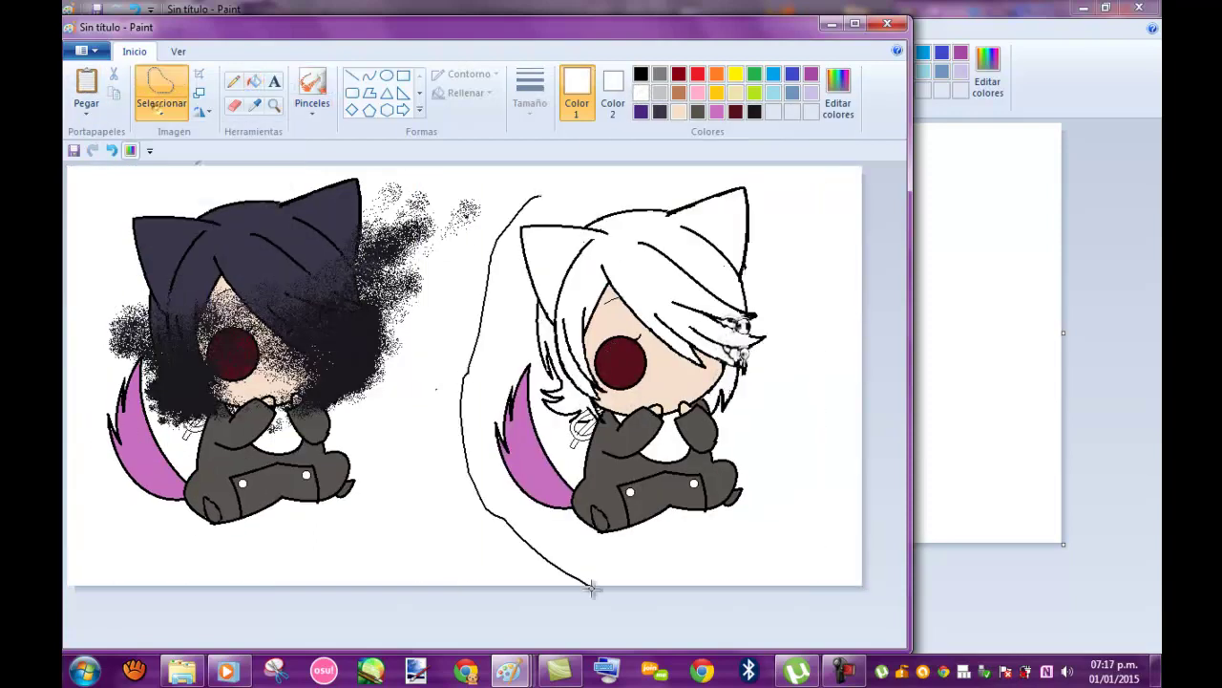
pyautogui.moveTo(864, 375); pyautogui.dragTo(486, 376)
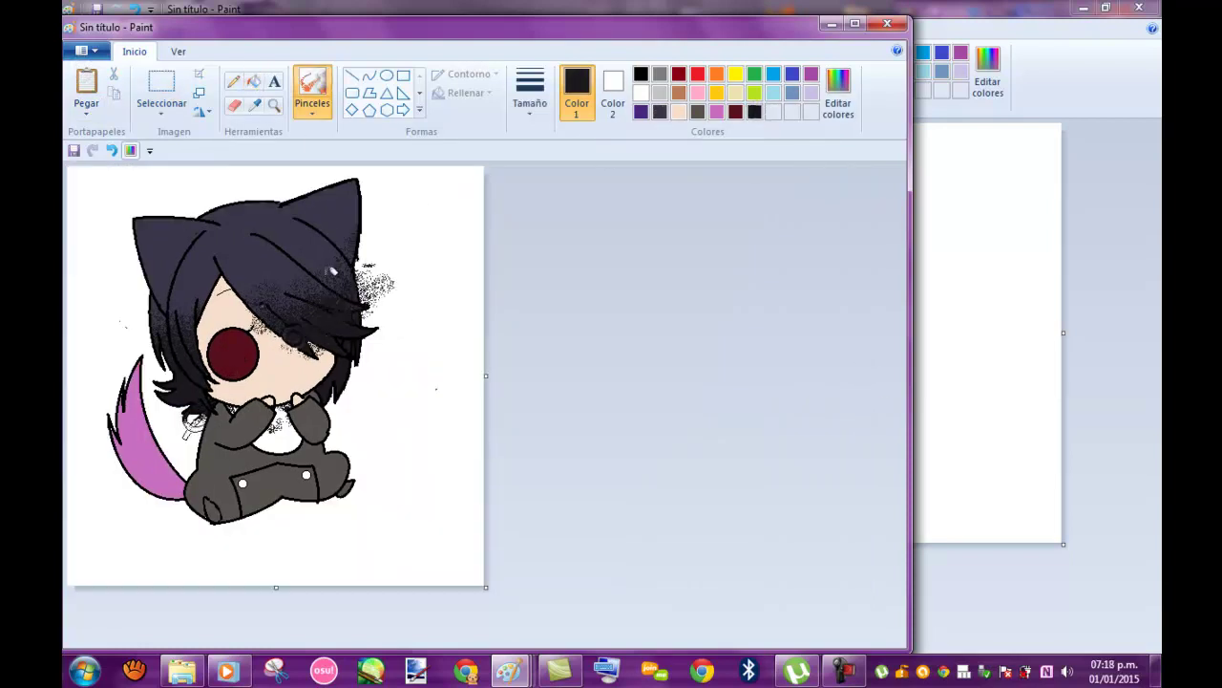
# - Airbrush near-black and dark indigo across the fringe and side hair, and clear the overspray from the face and background
pyautogui.moveTo(358, 250); pyautogui.dragTo(410, 202)
pyautogui.click(658, 111)
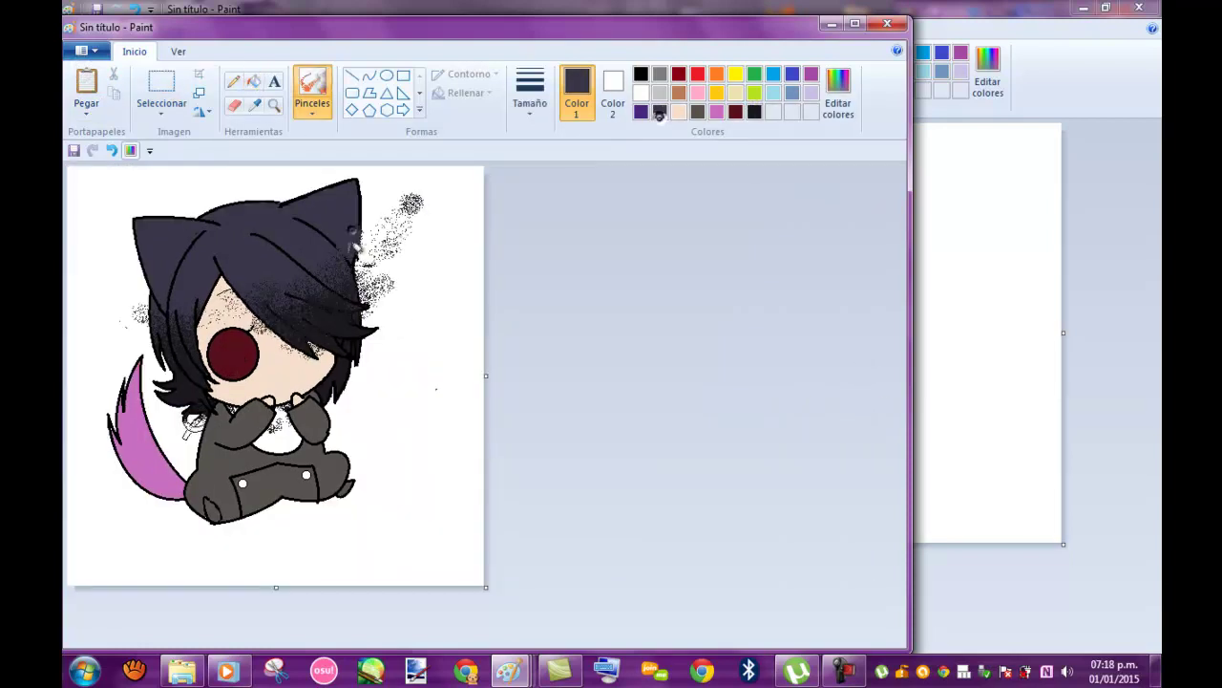
pyautogui.moveTo(143, 325); pyautogui.dragTo(92, 334)
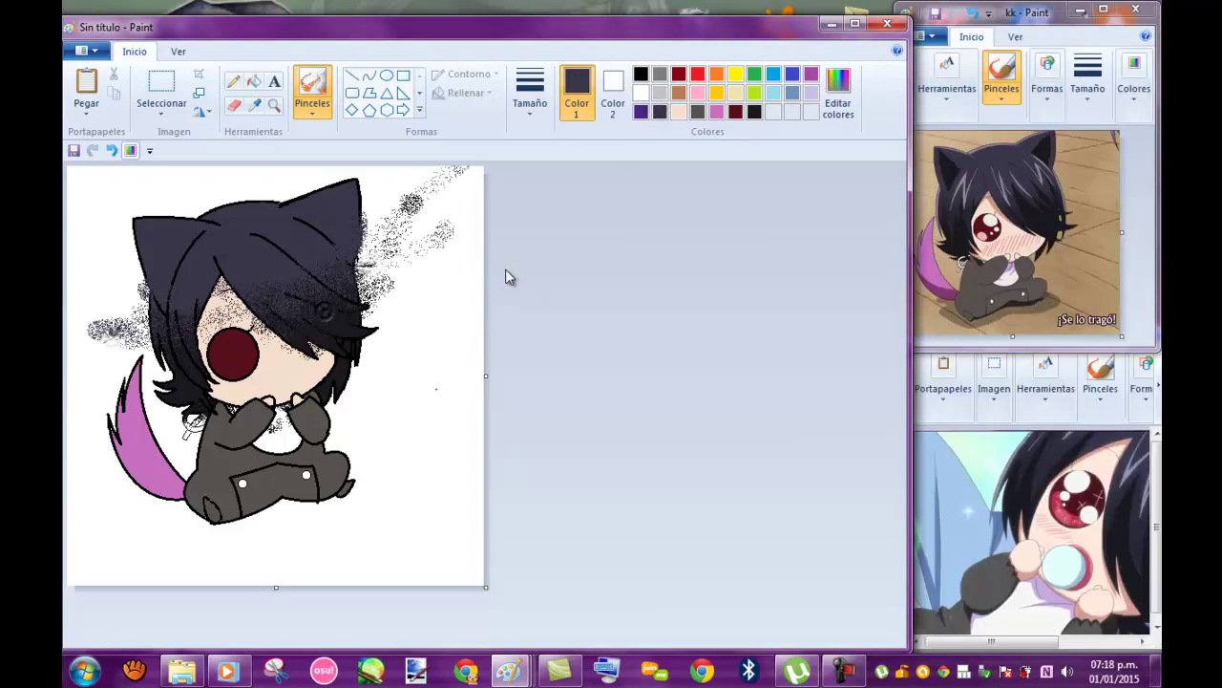
pyautogui.click(755, 111)
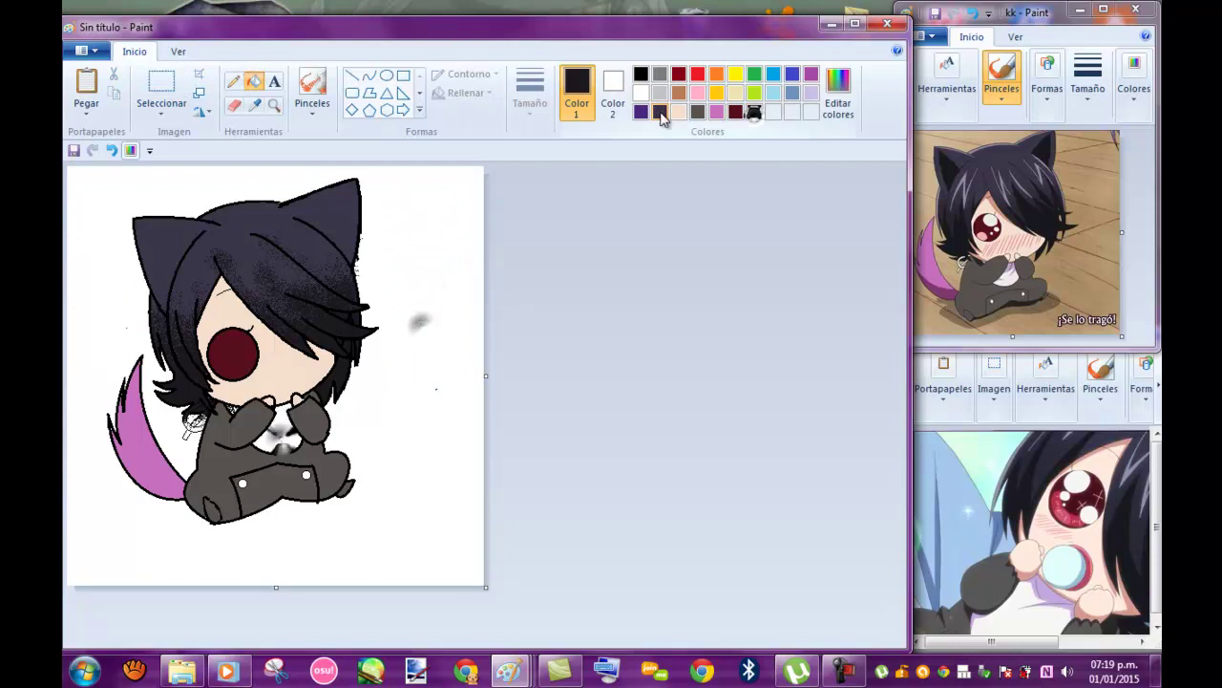
pyautogui.click(659, 111)
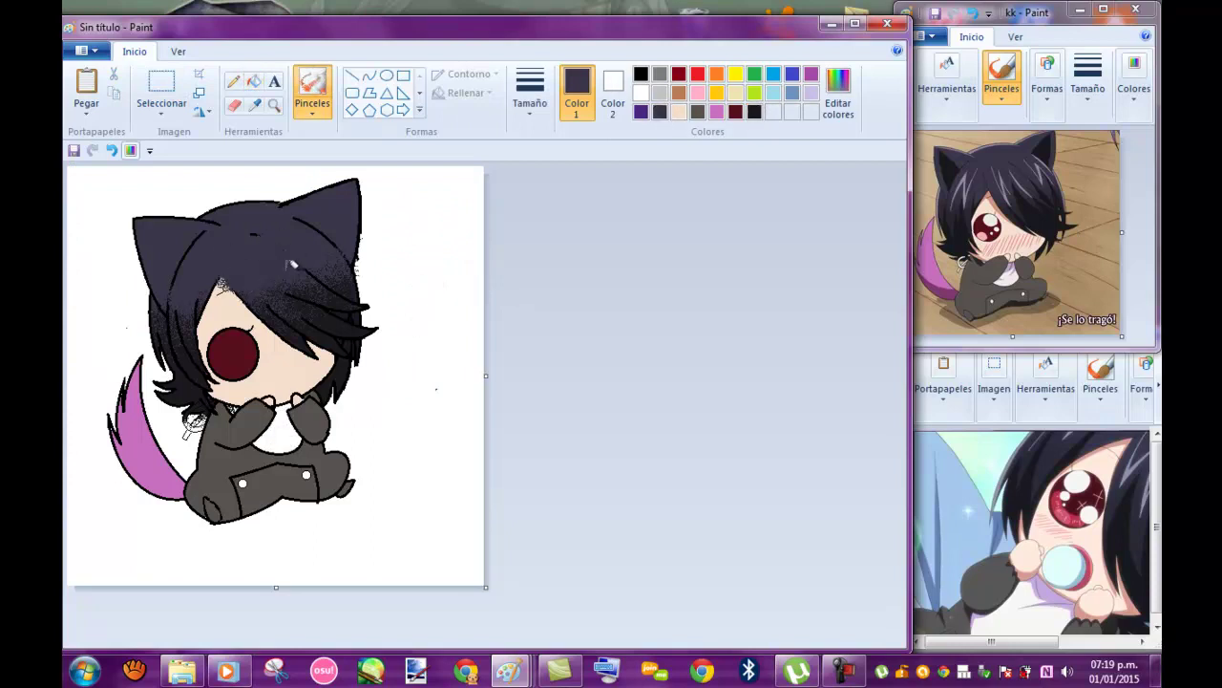
# - Soften the mid-hair gradient with further dark indigo and near-black spray, and clean up the spray outside the hair
pyautogui.moveTo(378, 248)
pyautogui.mouseDown()
pyautogui.moveTo(105, 315)
pyautogui.moveTo(239, 334)
pyautogui.mouseUp()
pyautogui.click(162, 91)
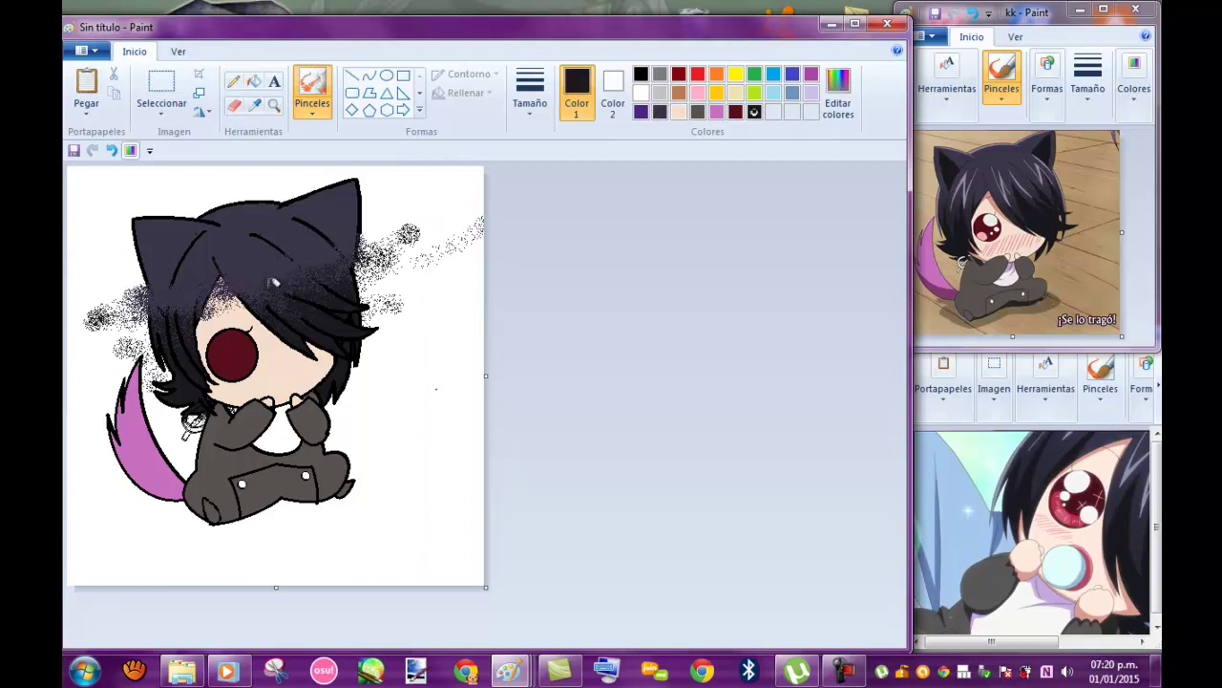
pyautogui.moveTo(143, 306)
pyautogui.mouseDown()
pyautogui.moveTo(248, 301)
pyautogui.moveTo(401, 238)
pyautogui.moveTo(162, 306)
pyautogui.moveTo(267, 305)
pyautogui.mouseUp()
pyautogui.moveTo(223, 176); pyautogui.dragTo(143, 296)
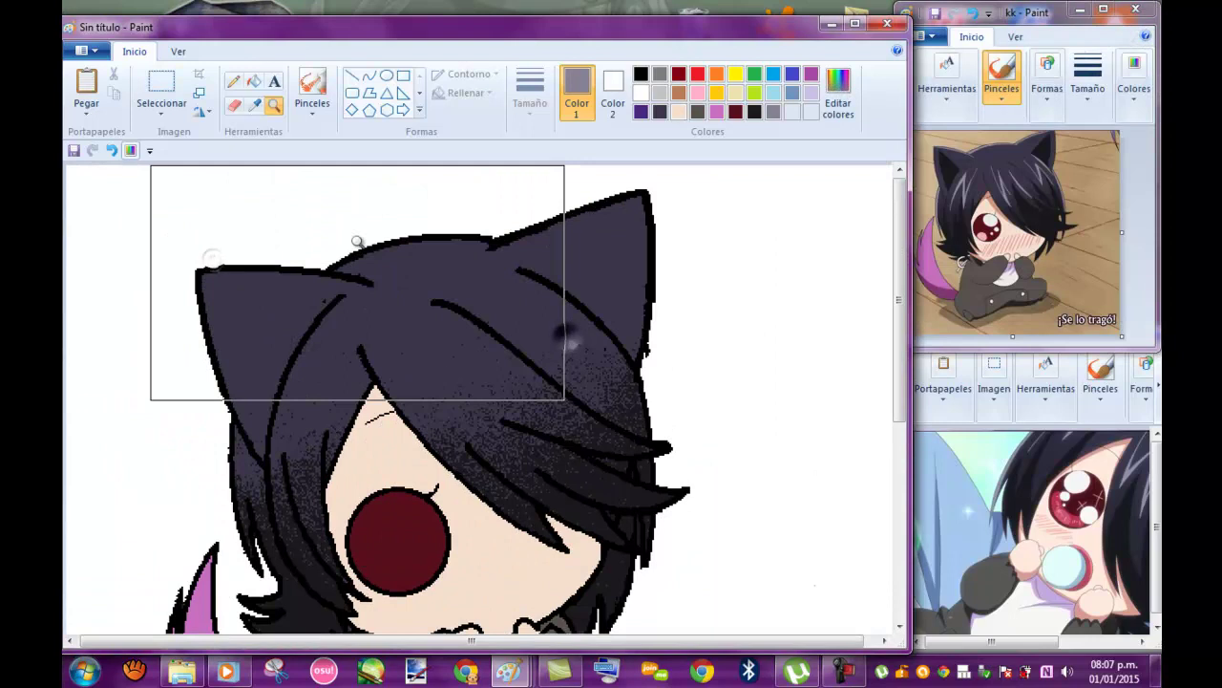
# - Mark a shadow across the fringe's lowest lock with a red curve and retrace it in a newly added custom near-black
pyautogui.click(369, 74)
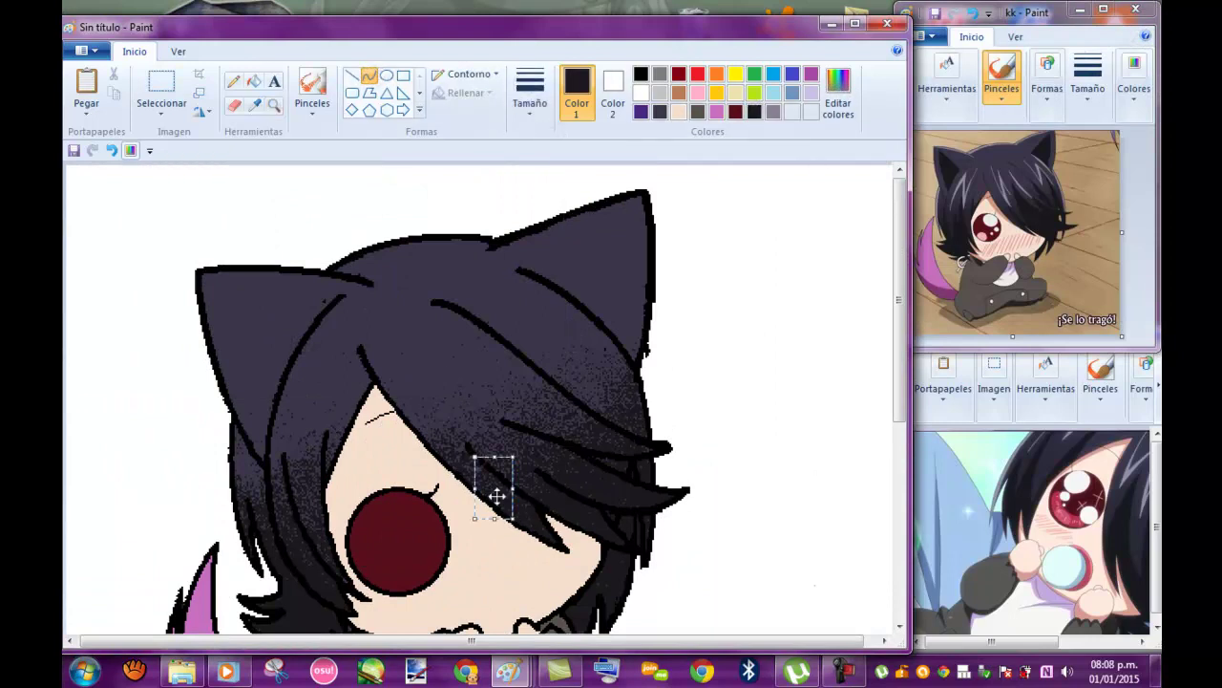
pyautogui.scroll(1, 497, 494)
pyautogui.click(233, 80)
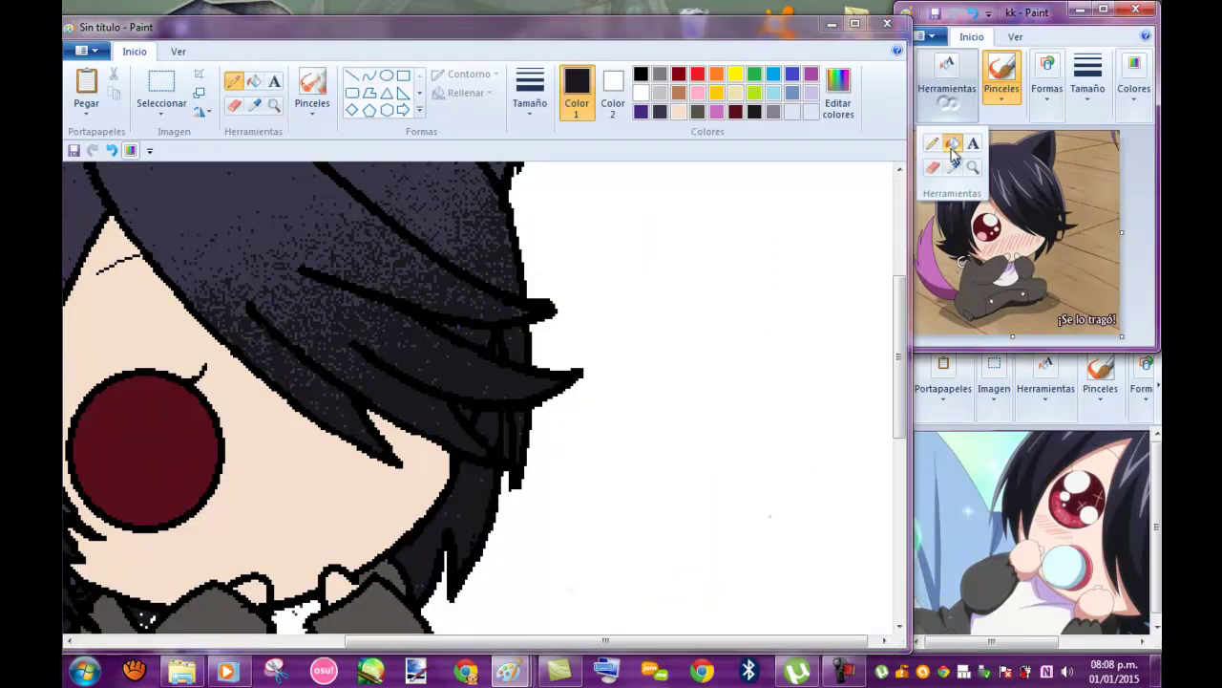
pyautogui.click(839, 96)
pyautogui.click(325, 457)
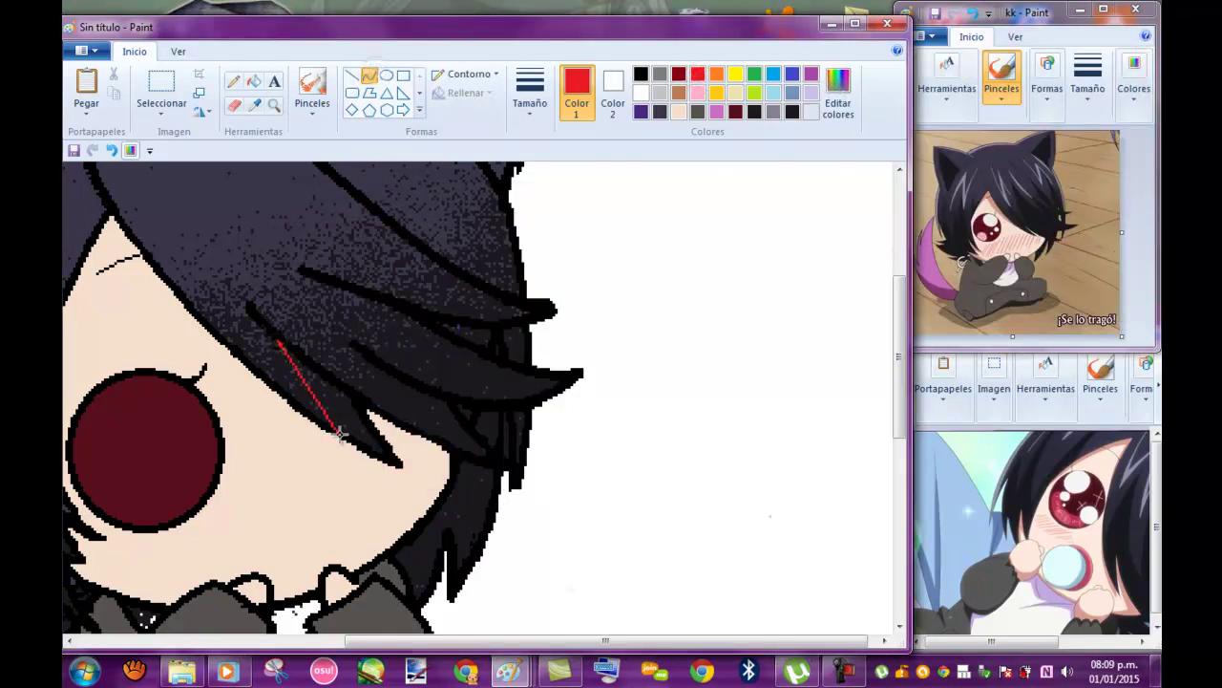
pyautogui.click(618, 333)
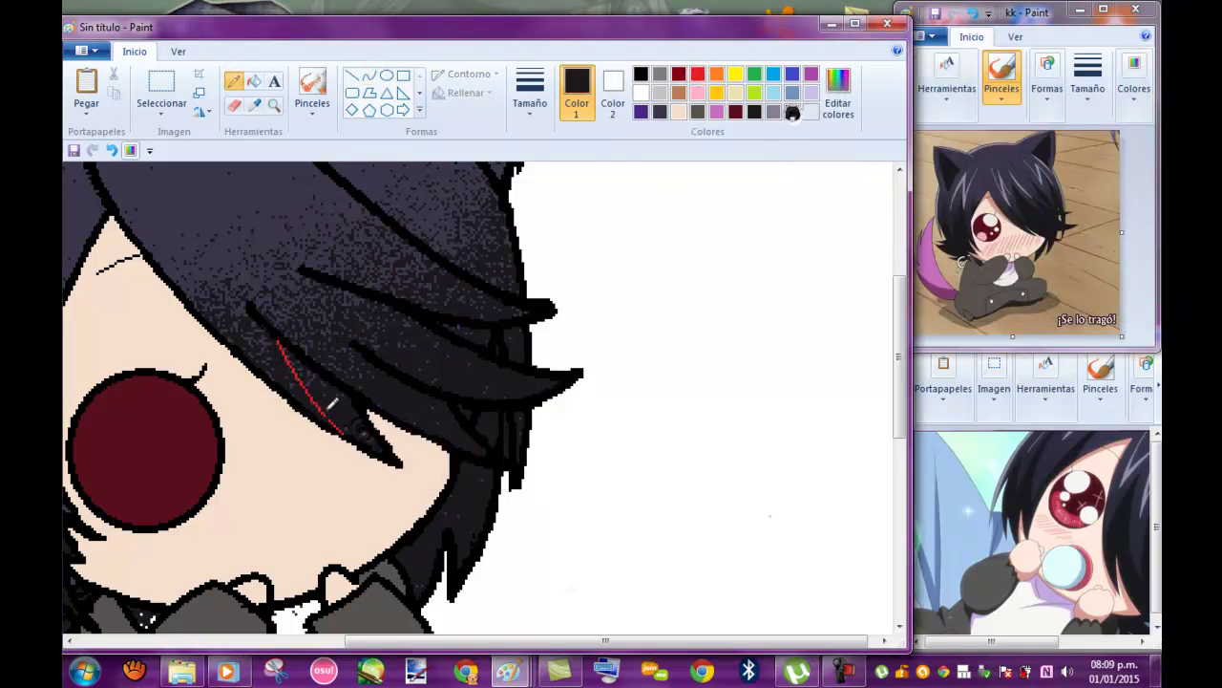
pyautogui.click(274, 105)
pyautogui.click(334, 401)
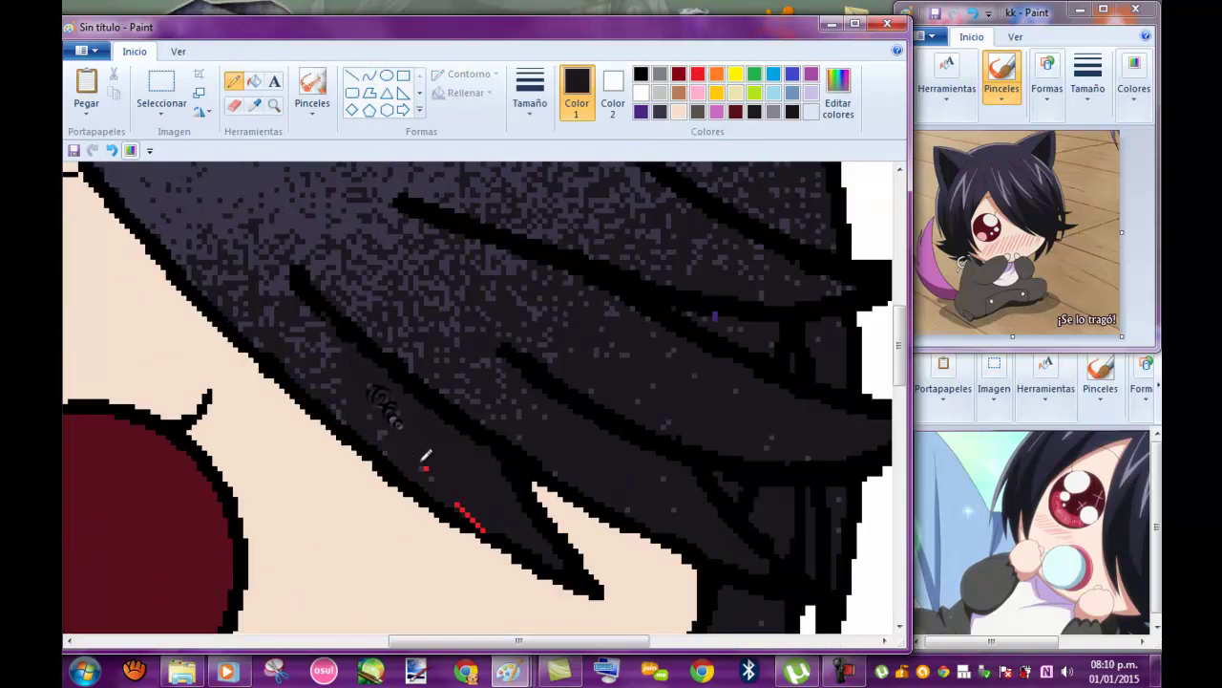
# - Draw a red curve across the middle fringe locks to mark the edge of the next shadow
pyautogui.moveTo(458, 232); pyautogui.dragTo(636, 524)
pyautogui.moveTo(507, 322); pyautogui.dragTo(420, 287)
pyautogui.moveTo(633, 518); pyautogui.dragTo(513, 510)
pyautogui.moveTo(423, 353); pyautogui.dragTo(443, 357)
# - Fill the fringe locks beyond the red curve with the custom near-black and pencil over the curve in the same color
pyautogui.click(253, 81)
pyautogui.click(793, 112)
pyautogui.click(602, 330)
pyautogui.click(602, 331)
pyautogui.click(462, 273)
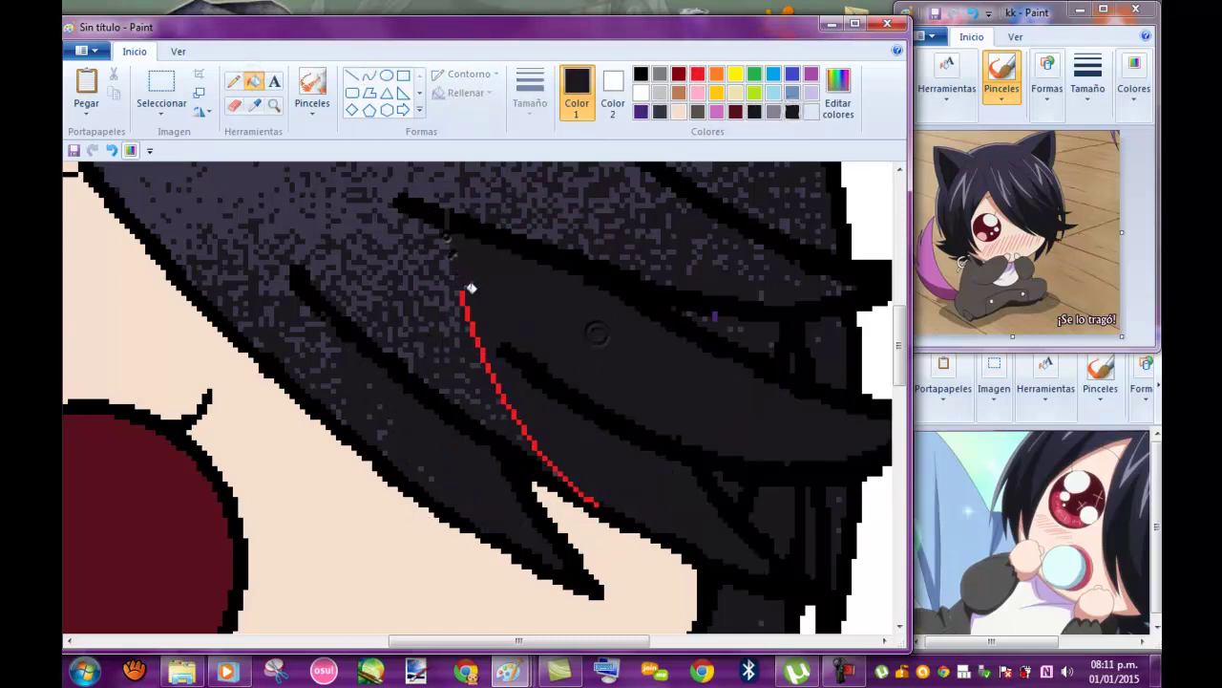
pyautogui.click(518, 408)
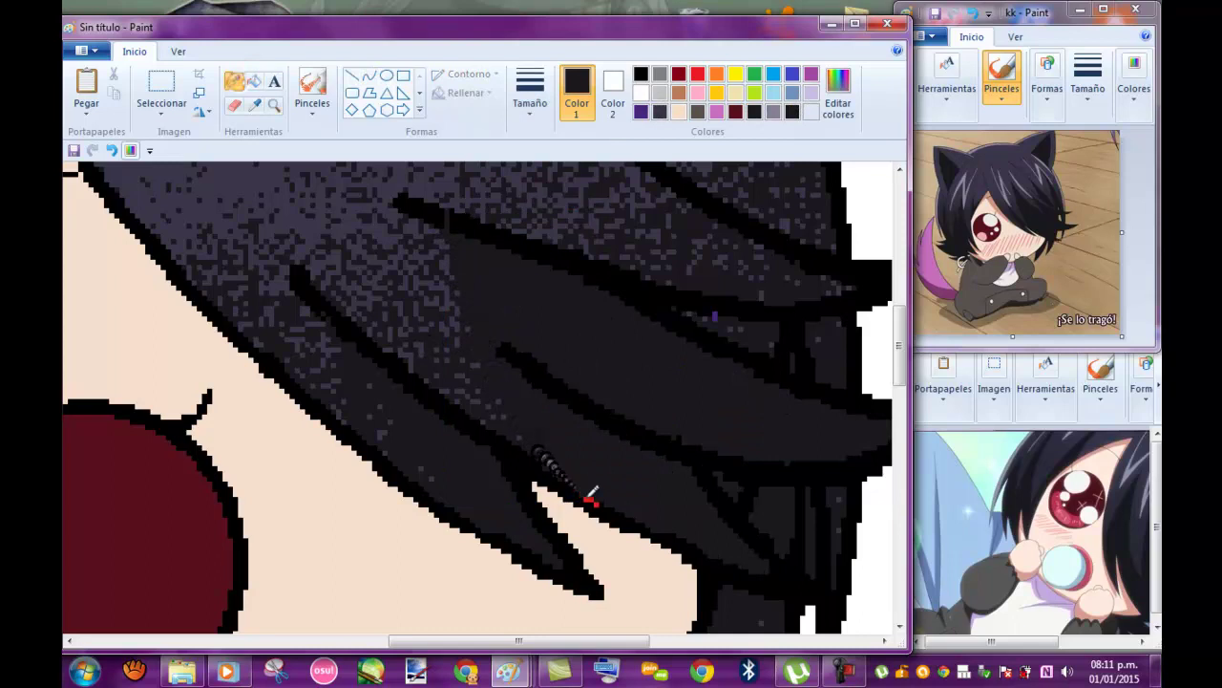
pyautogui.scroll(-5, 393, 315)
pyautogui.scroll(3, 393, 315)
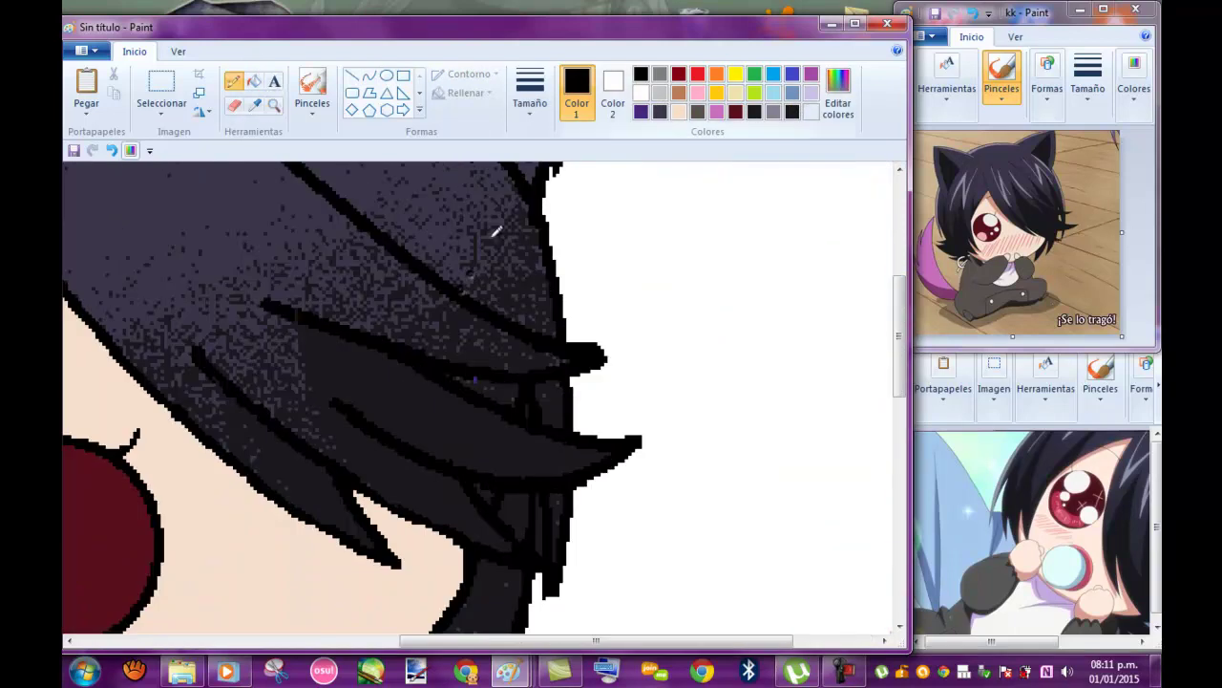
# - Draw two red curves from one tip to outline a pointed shadow extending up the middle of the fringe
pyautogui.click(697, 74)
pyautogui.click(369, 75)
pyautogui.moveTo(185, 213); pyautogui.dragTo(328, 450)
pyautogui.moveTo(185, 213); pyautogui.dragTo(377, 334)
# - Flood the speckled area inside the pointed outline with white, and fill it with the custom near-black
pyautogui.click(253, 81)
pyautogui.rightClick(239, 287)
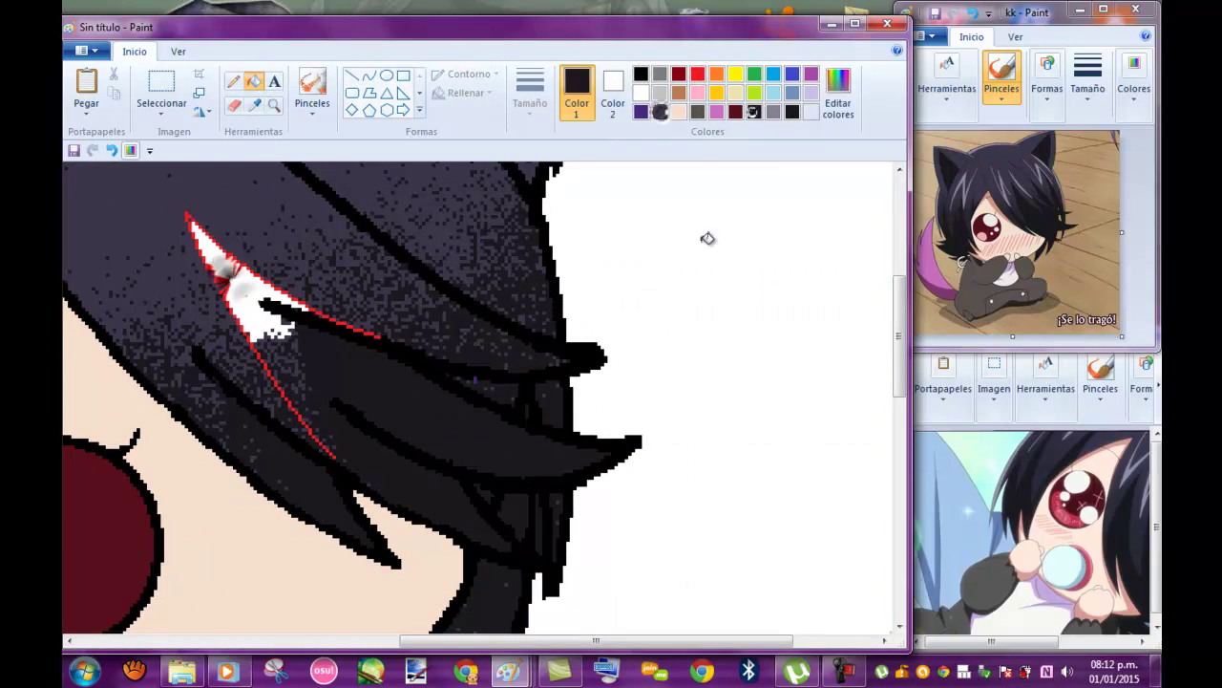
pyautogui.click(754, 111)
pyautogui.click(251, 284)
pyautogui.hotkey('ctrl', 'z')
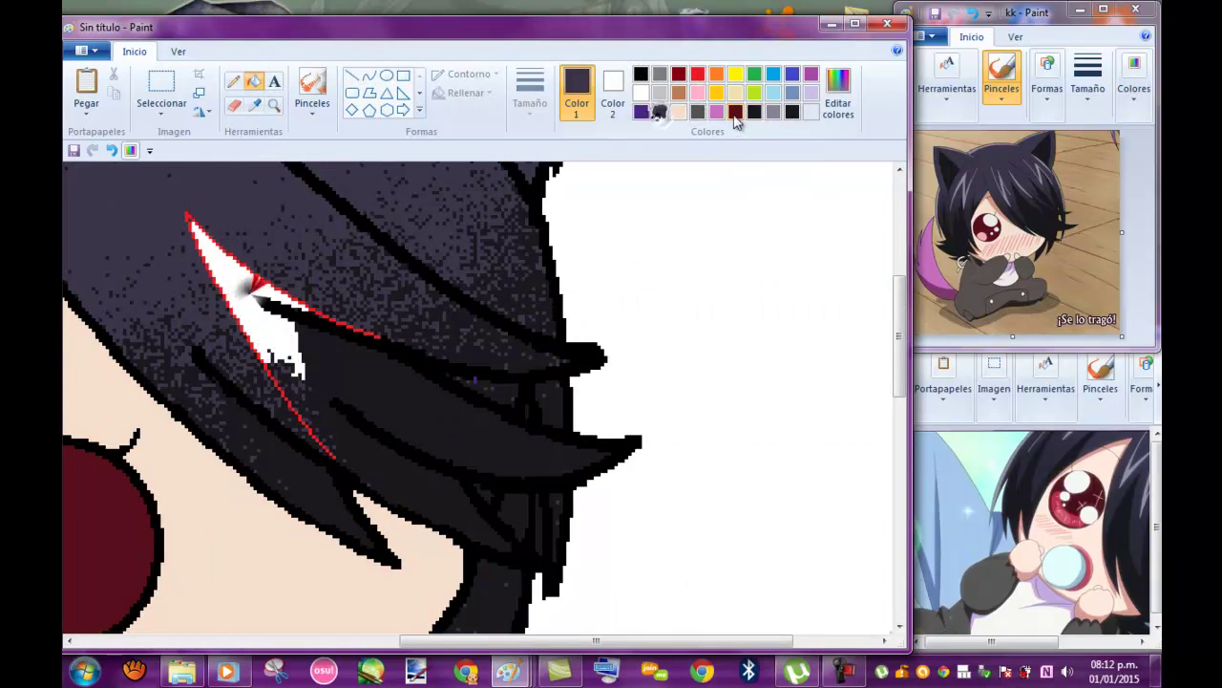
pyautogui.rightClick(246, 299)
pyautogui.click(792, 112)
pyautogui.click(256, 303)
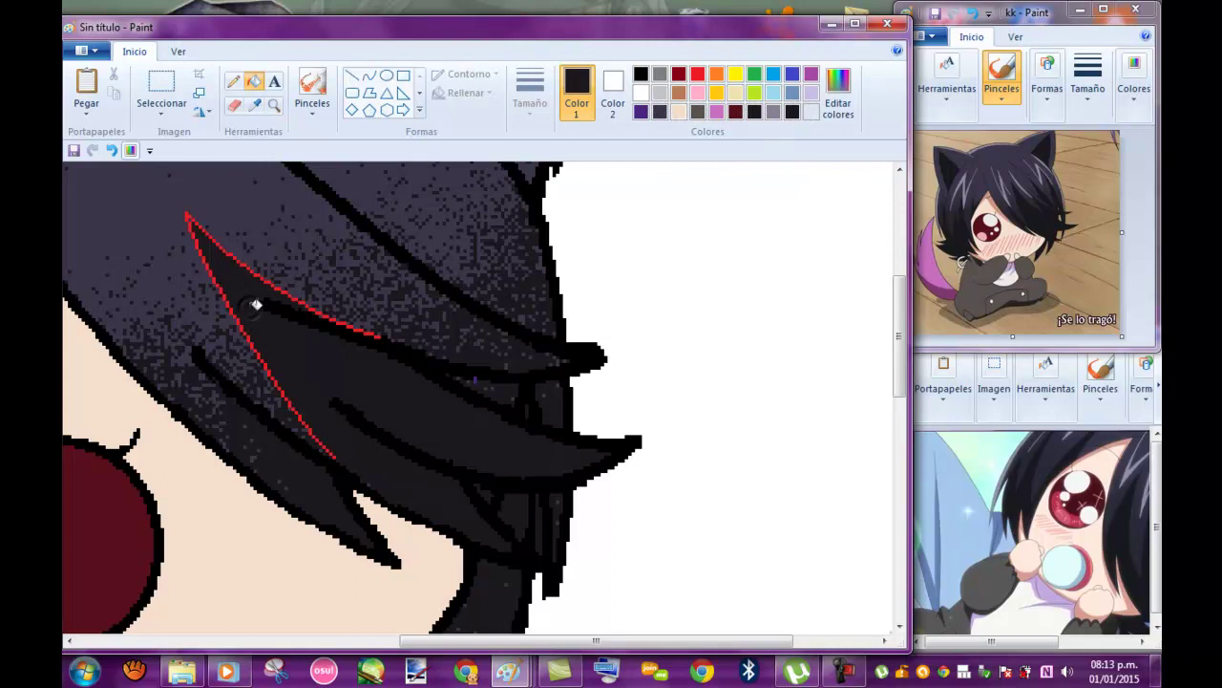
# - Pencil over the red outlines of the pointed fringe shadow in near-black
pyautogui.scroll(2, 205, 186)
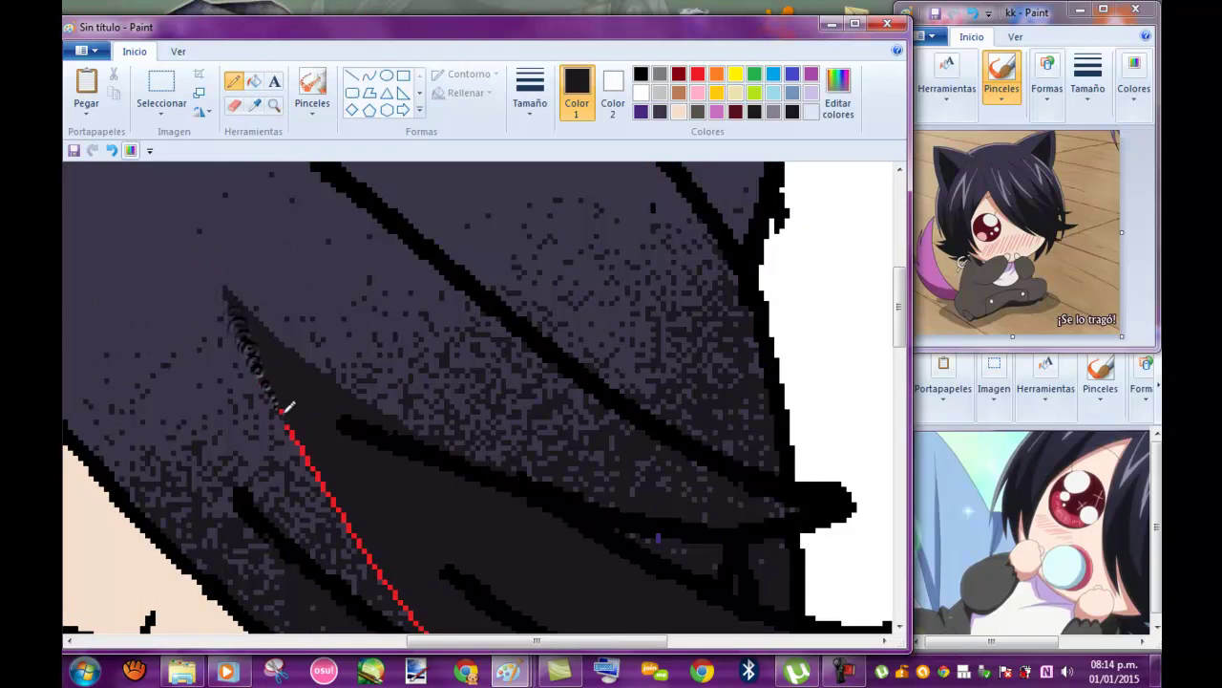
pyautogui.moveTo(353, 533); pyautogui.dragTo(379, 578)
pyautogui.scroll(-3, 436, 415)
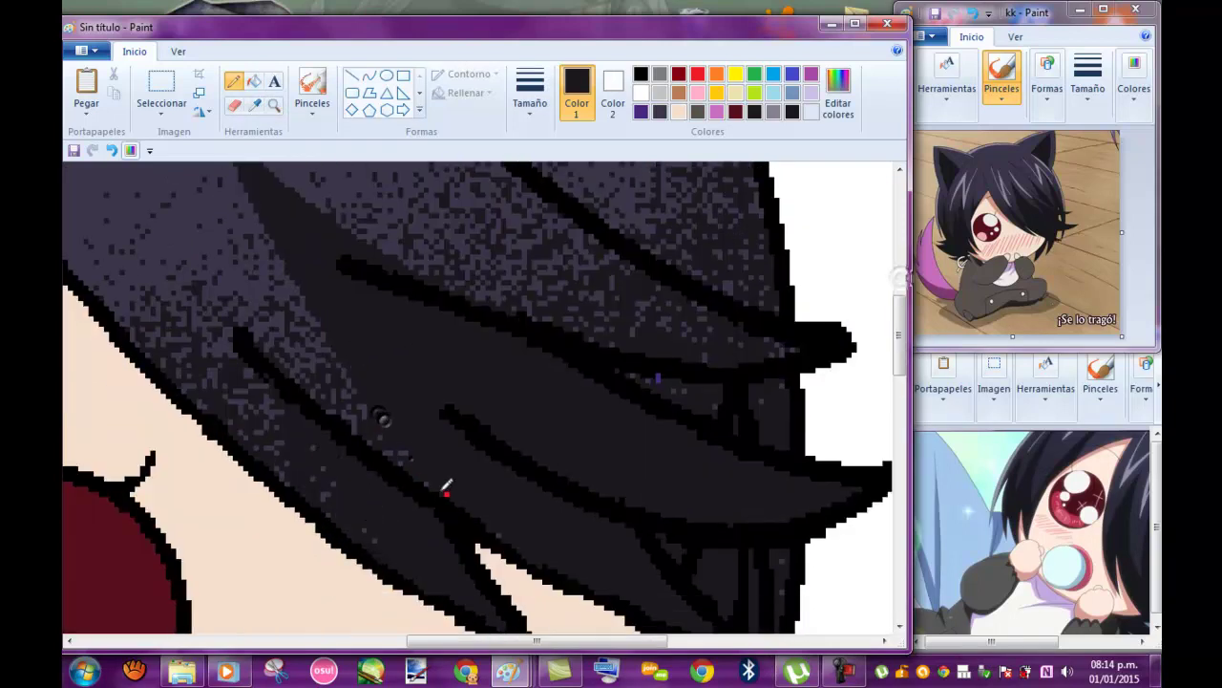
# - Outline a narrow pointed shadow with red curves on the hair at the head's edge below the raised ear, undoing the misplaced curve
pyautogui.scroll(-5, 379, 417)
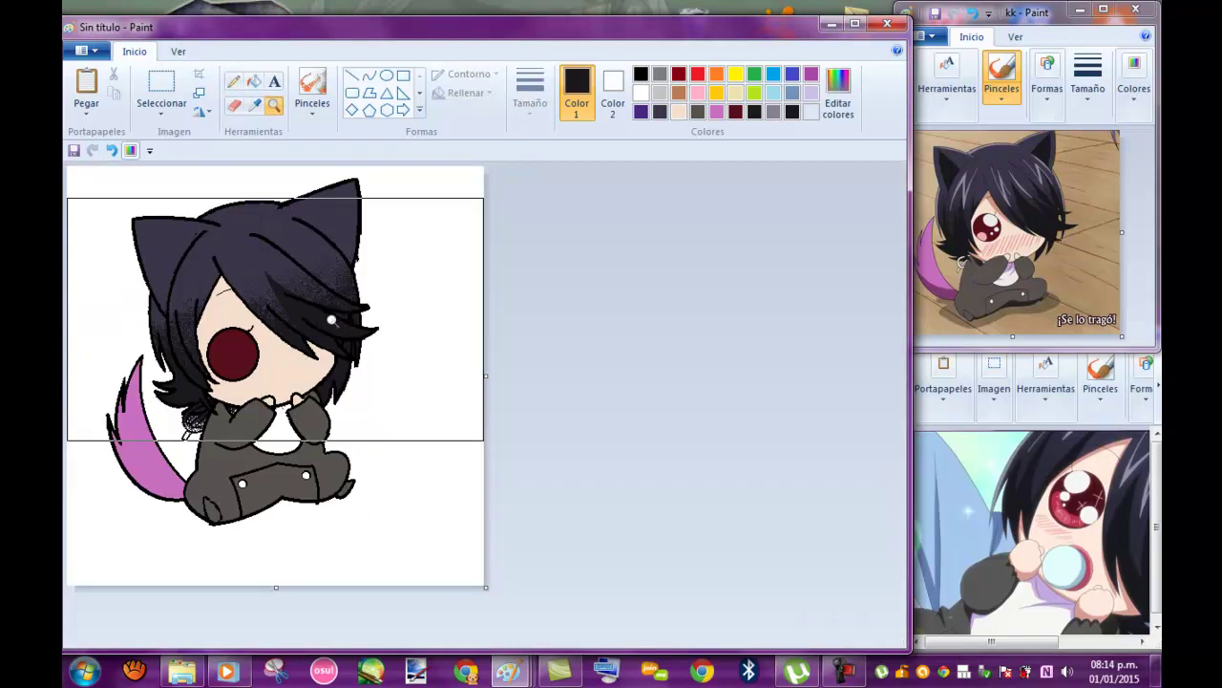
pyautogui.click(275, 319)
pyautogui.click(698, 76)
pyautogui.moveTo(597, 318); pyautogui.dragTo(640, 386)
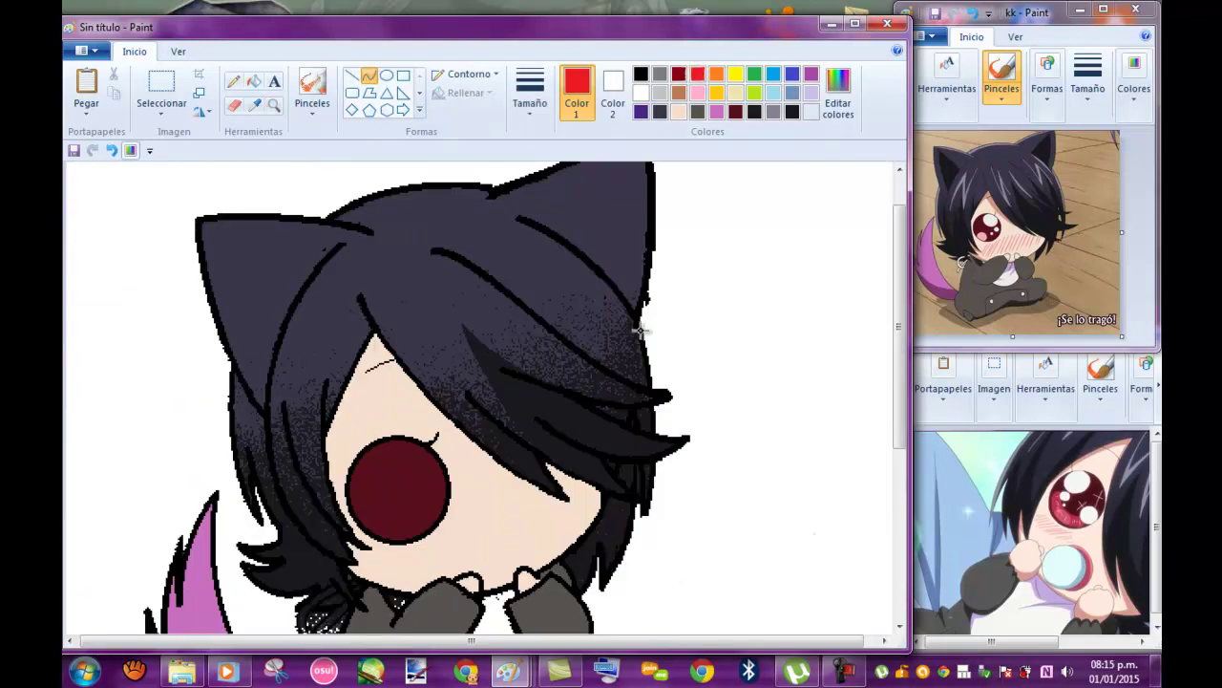
pyautogui.scroll(2, 602, 332)
pyautogui.moveTo(341, 327); pyautogui.dragTo(429, 465)
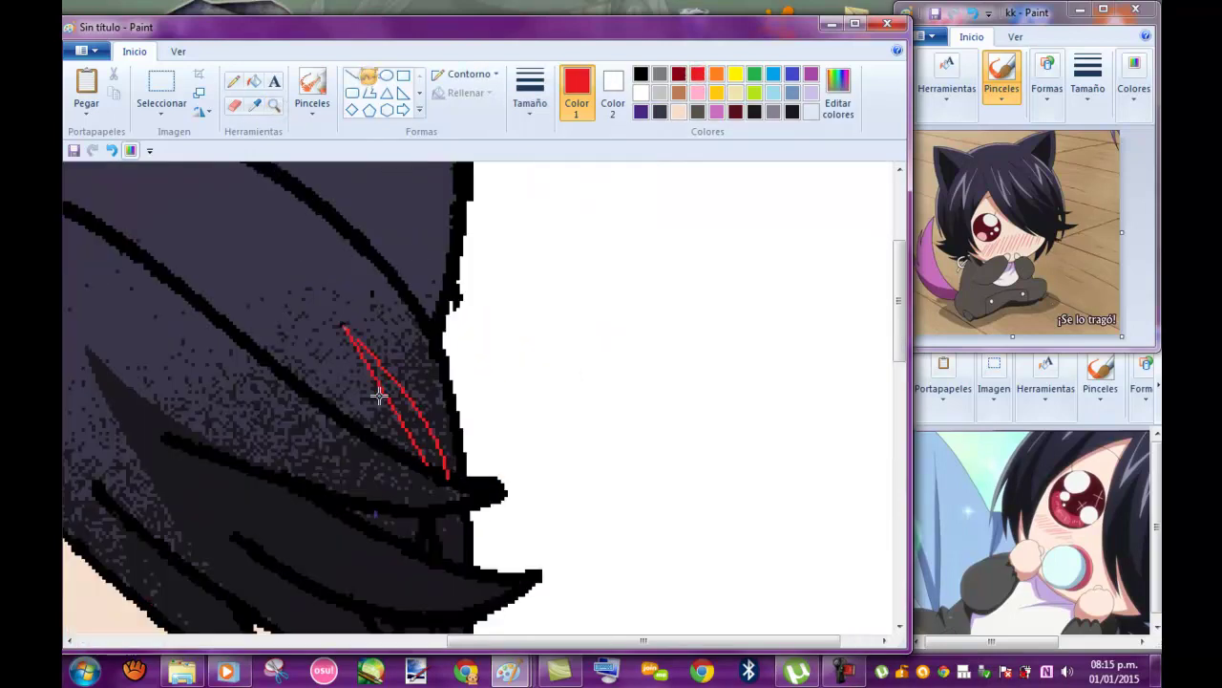
pyautogui.click(351, 242)
pyautogui.hotkey('ctrl', 'z')
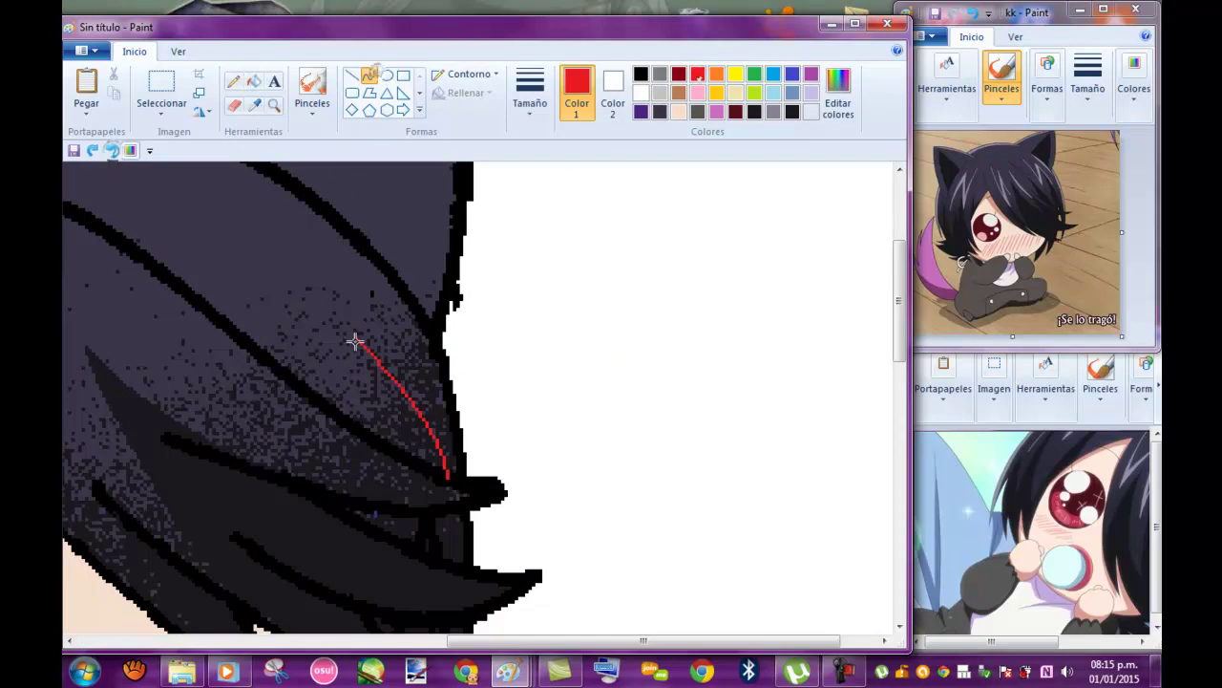
# - Clear the speckles inside the narrow outline with white and fill it with near-black
pyautogui.click(253, 80)
pyautogui.rightClick(406, 410)
pyautogui.click(659, 110)
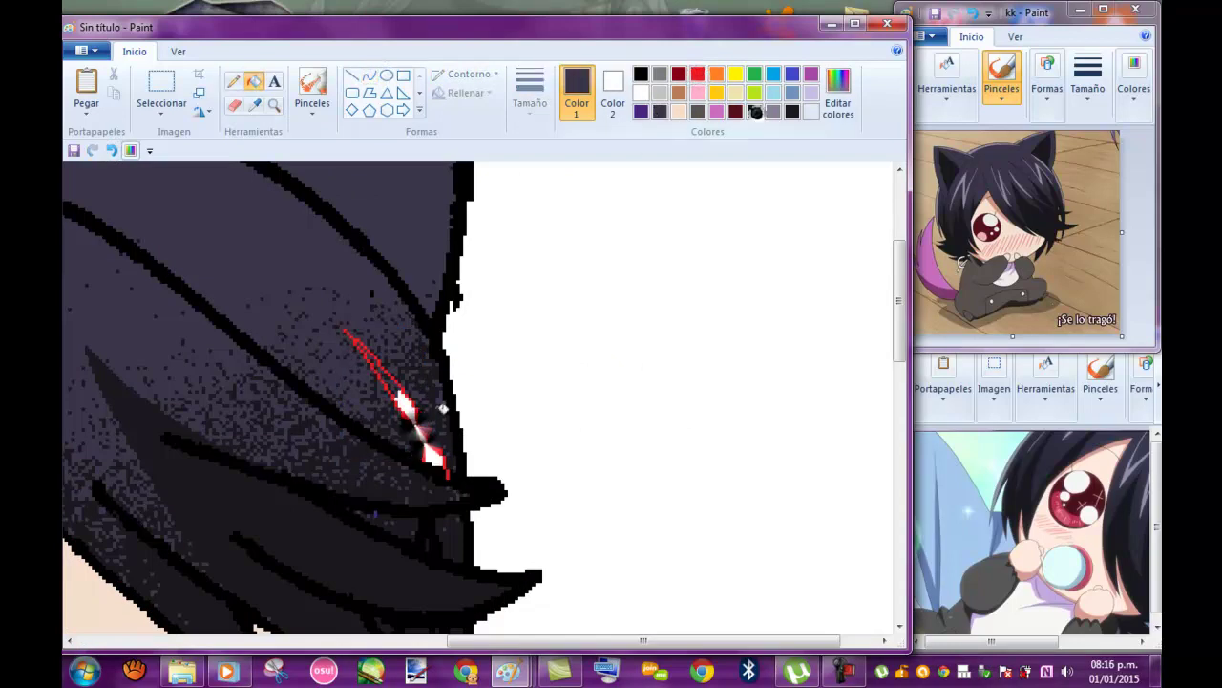
pyautogui.click(426, 430)
pyautogui.hotkey('ctrl', 'z')
pyautogui.hotkey('ctrl', 'y')
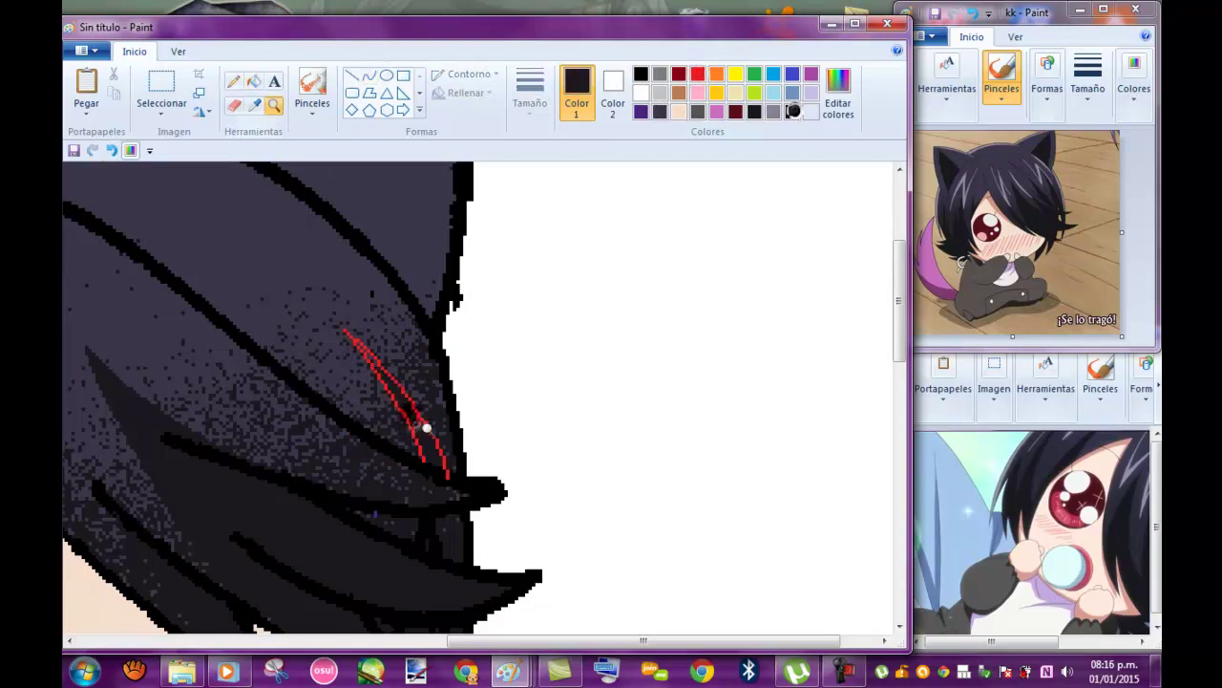
# - Pencil over the narrow shadow's red outlines in near-black to blend them into the hair
pyautogui.click(233, 80)
pyautogui.scroll(1, 245, 204)
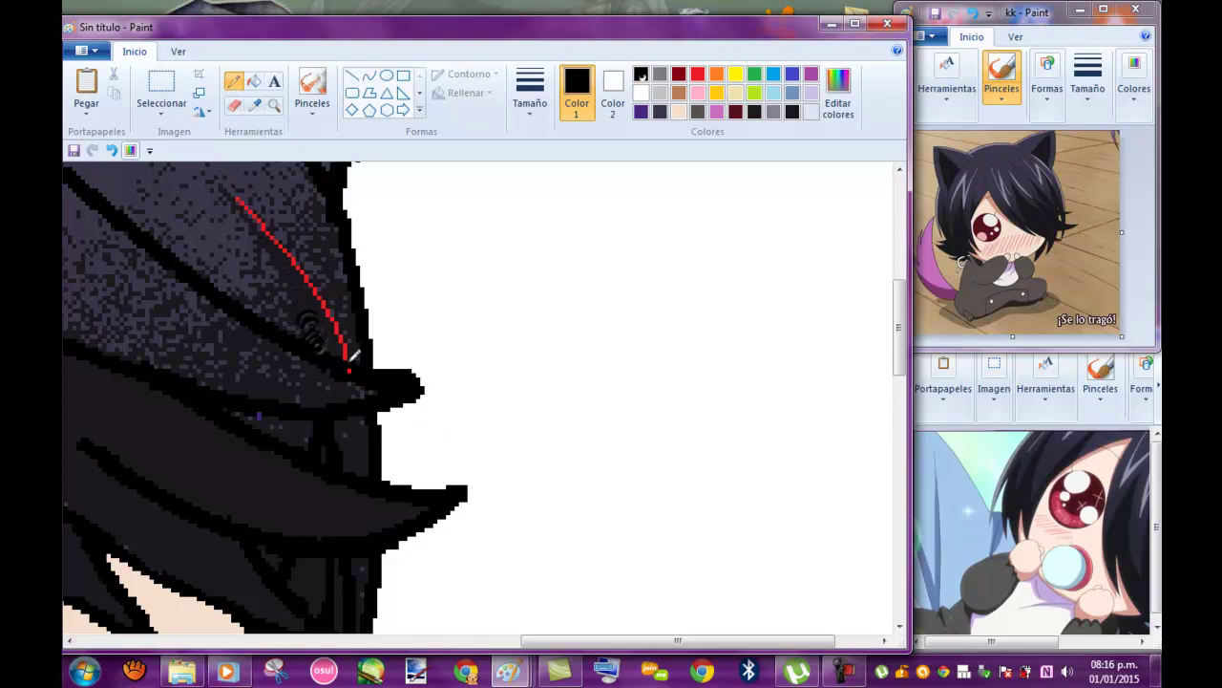
pyautogui.click(755, 111)
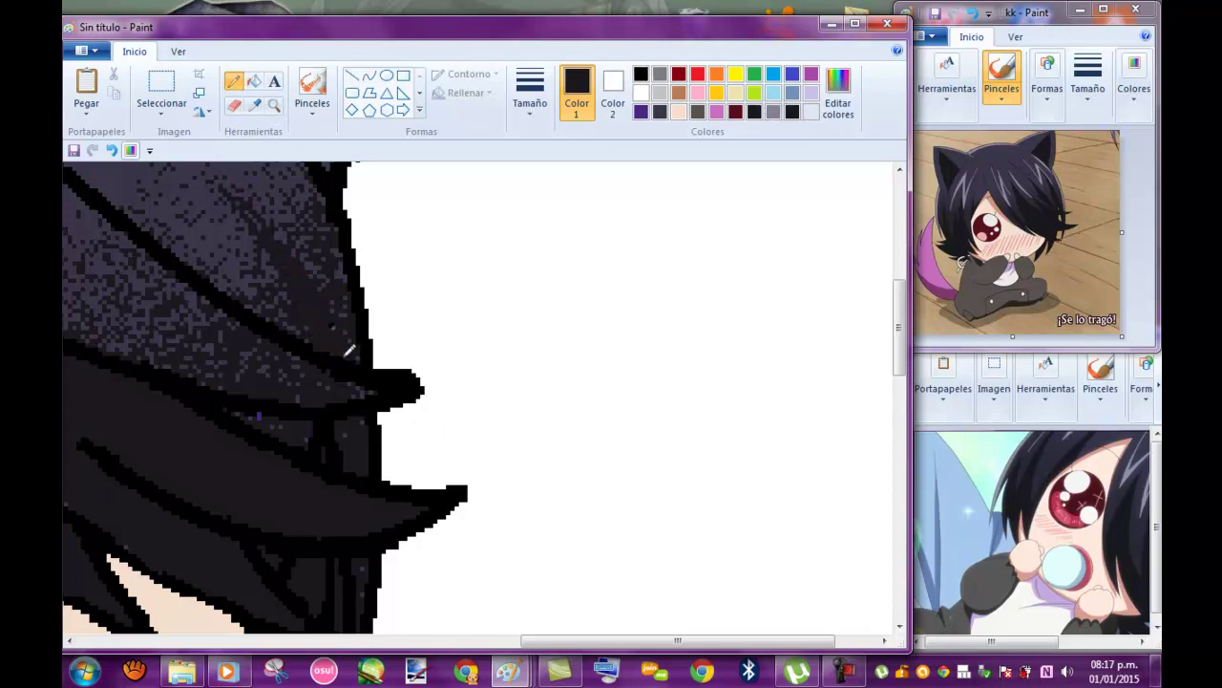
pyautogui.scroll(-1, 349, 348)
pyautogui.scroll(1, 531, 322)
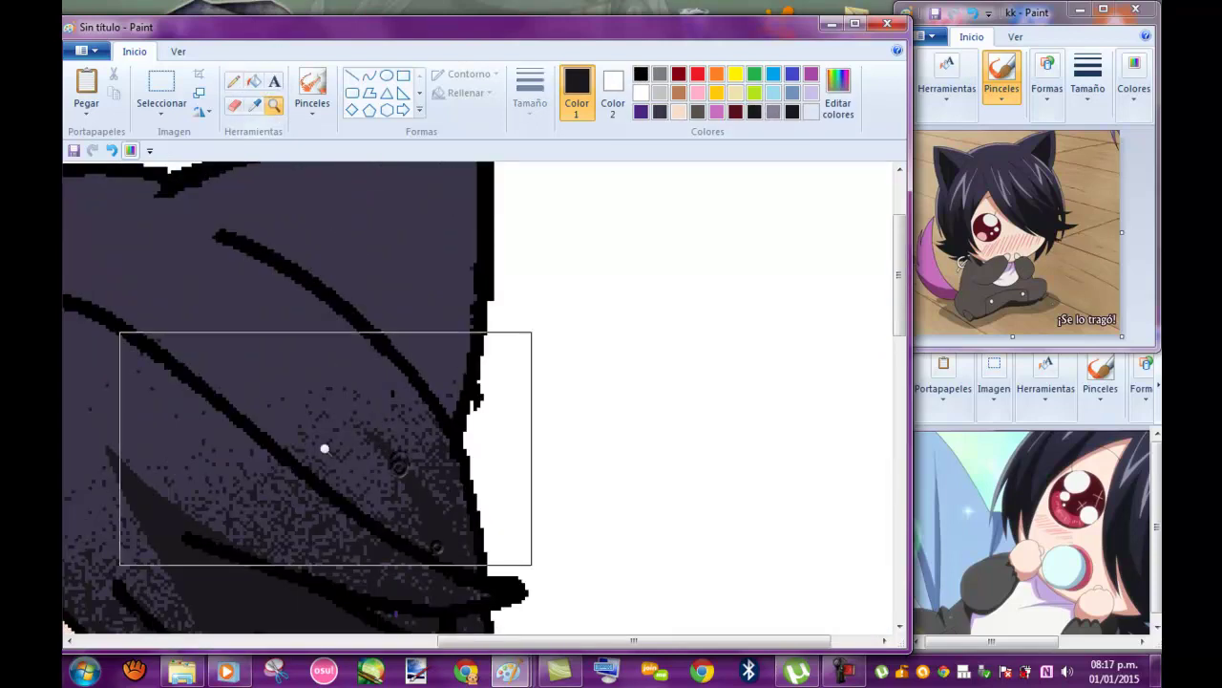
# - Undo the last pencil touches on the hair
pyautogui.click(277, 115)
pyautogui.scroll(-1, 331, 304)
pyautogui.click(330, 304)
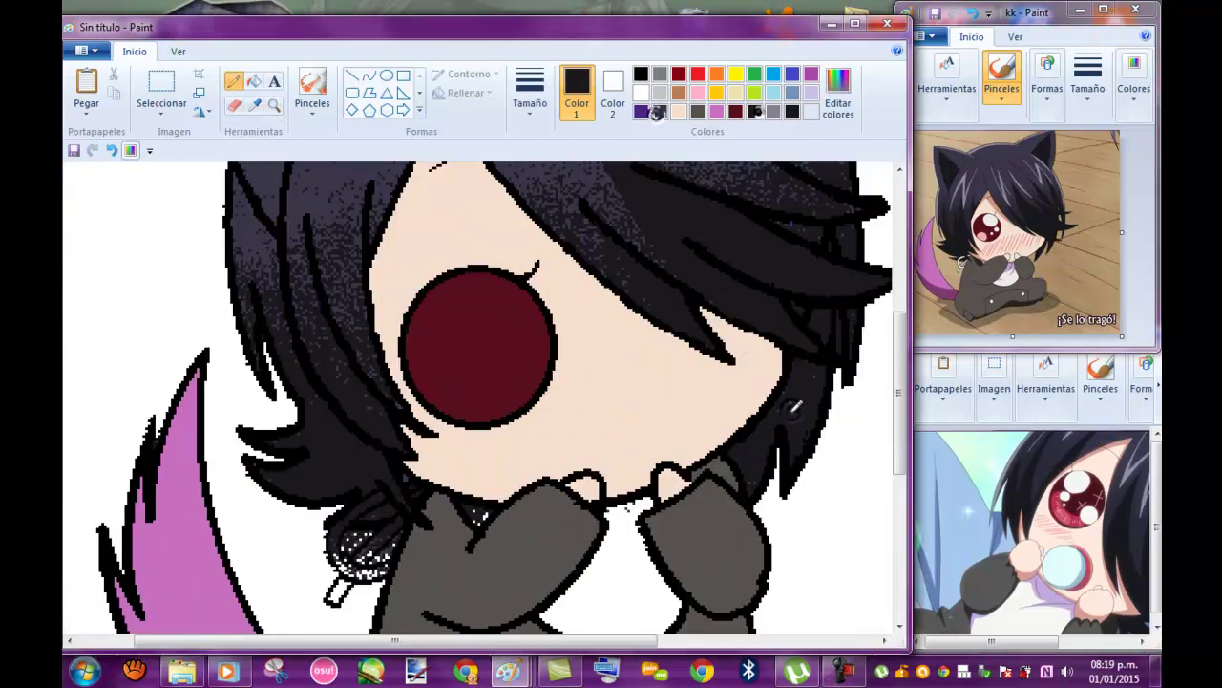
pyautogui.scroll(2, 793, 409)
pyautogui.scroll(2, 591, 242)
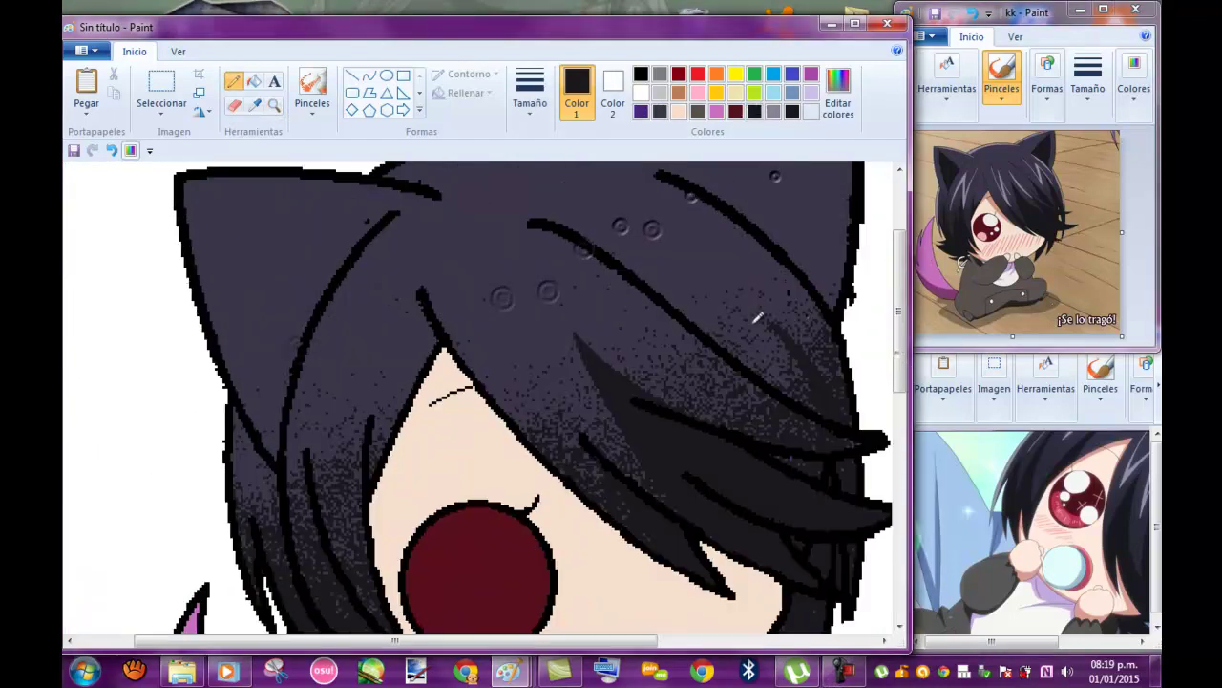
pyautogui.click(110, 150)
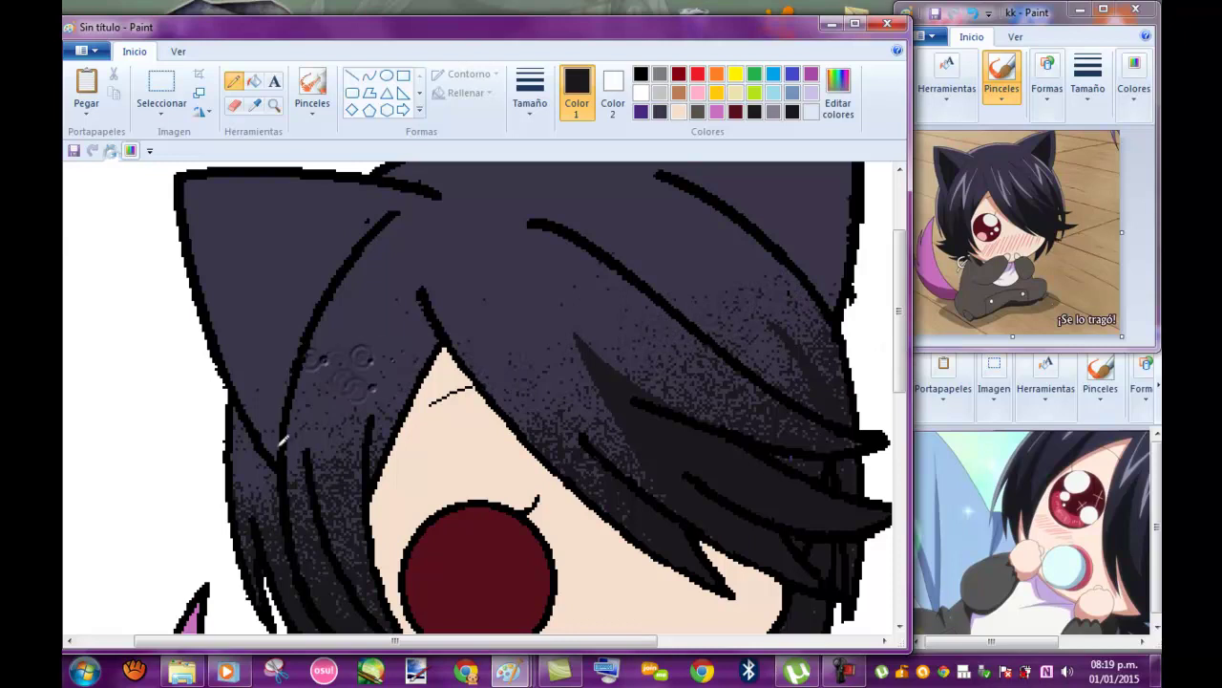
pyautogui.hotkey('ctrl', 'z')
pyautogui.hotkey('ctrl', 'z')
pyautogui.hotkey('ctrl', 'z')
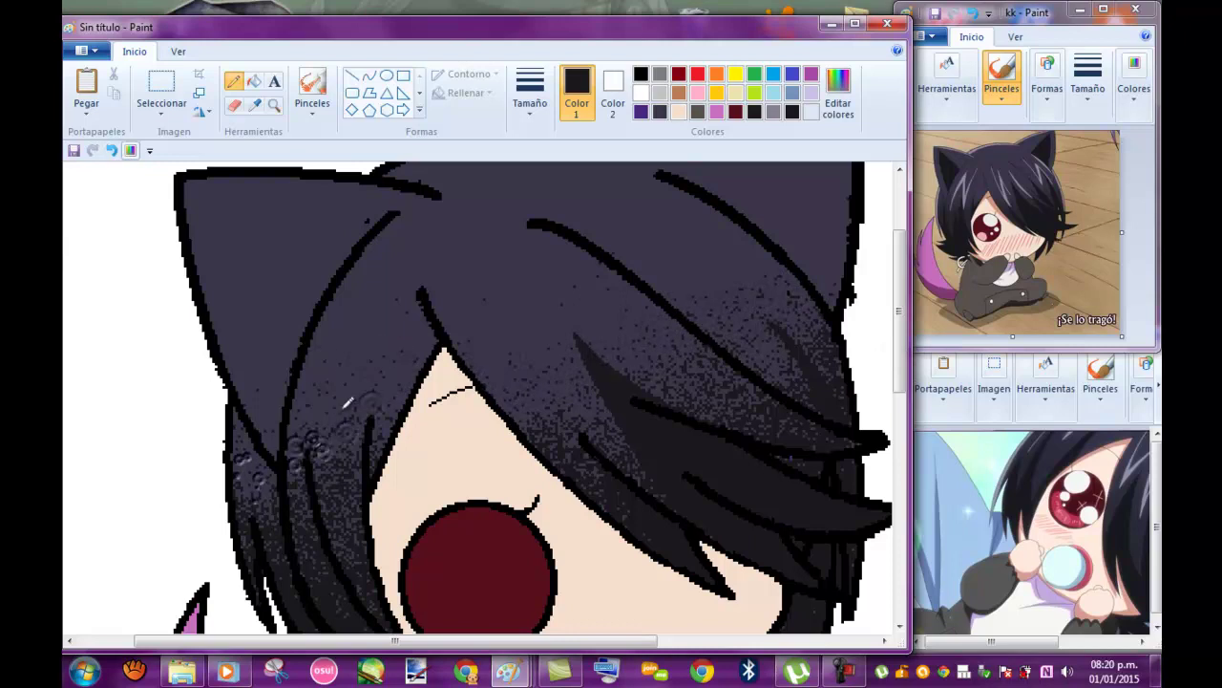
pyautogui.hotkey('ctrl', 'z')
# - Spray near-black speckles over the fringe and the side locks to extend the hair shading
pyautogui.click(274, 103)
pyautogui.rightClick(308, 447)
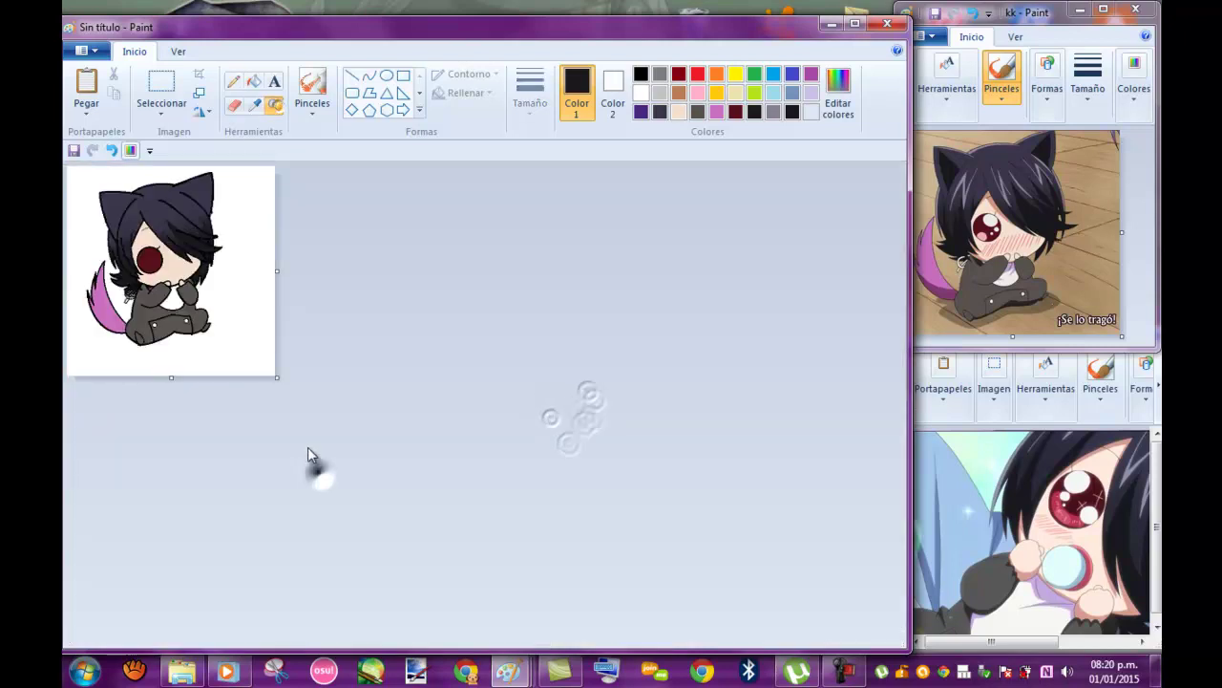
pyautogui.click(258, 286)
pyautogui.click(756, 113)
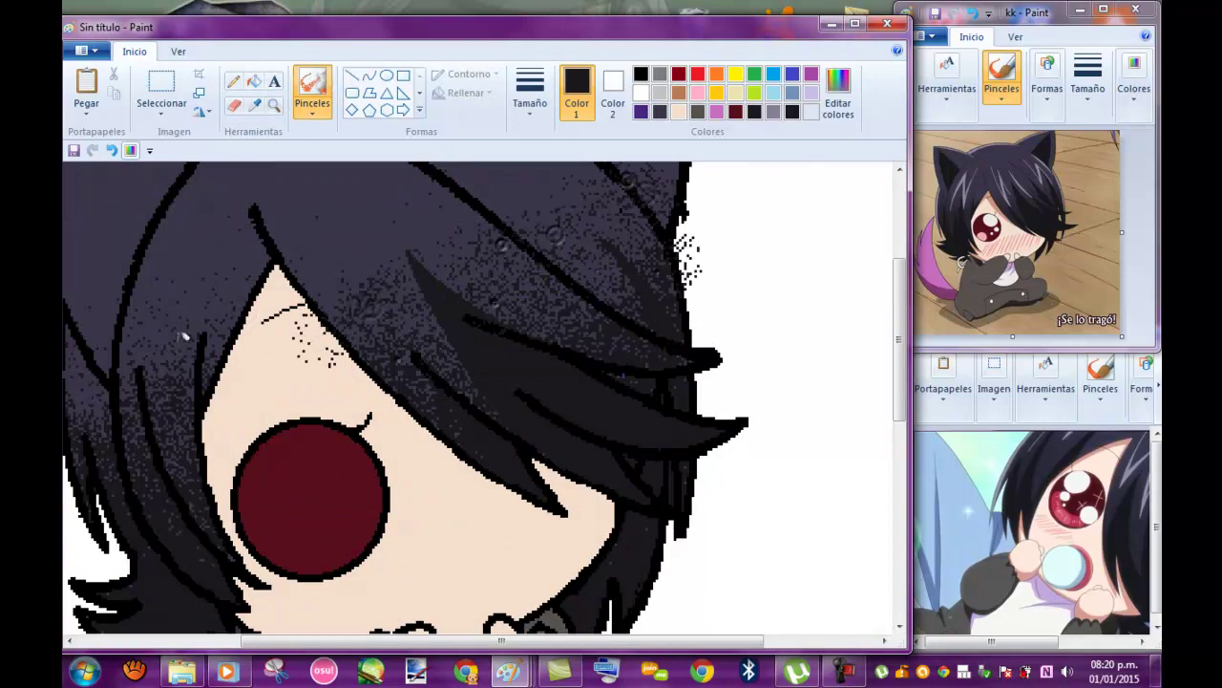
pyautogui.hotkey('ctrl', 'v')
pyautogui.hotkey('ctrl', 'z')
pyautogui.click(274, 103)
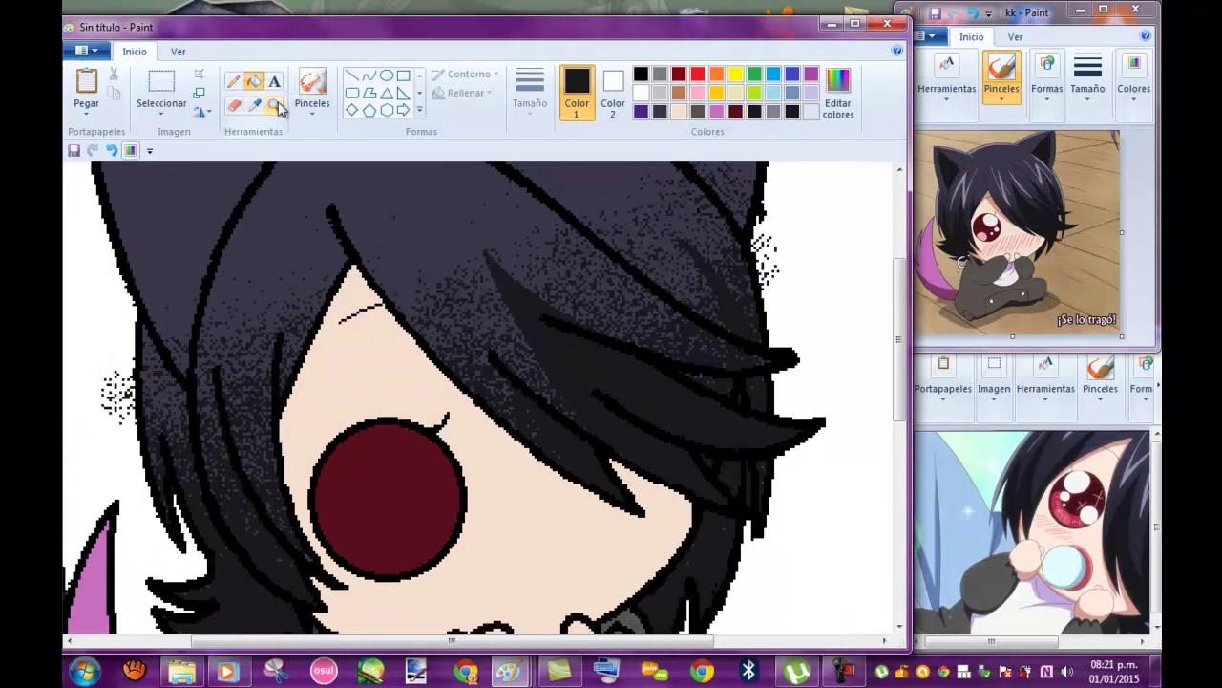
# - Blend the upper fringe shading with more sprayed speckles and clear the stray ones from the face and background
pyautogui.rightClick(502, 331)
pyautogui.click(511, 344)
pyautogui.hscroll(-2, 477, 402)
pyautogui.click(660, 112)
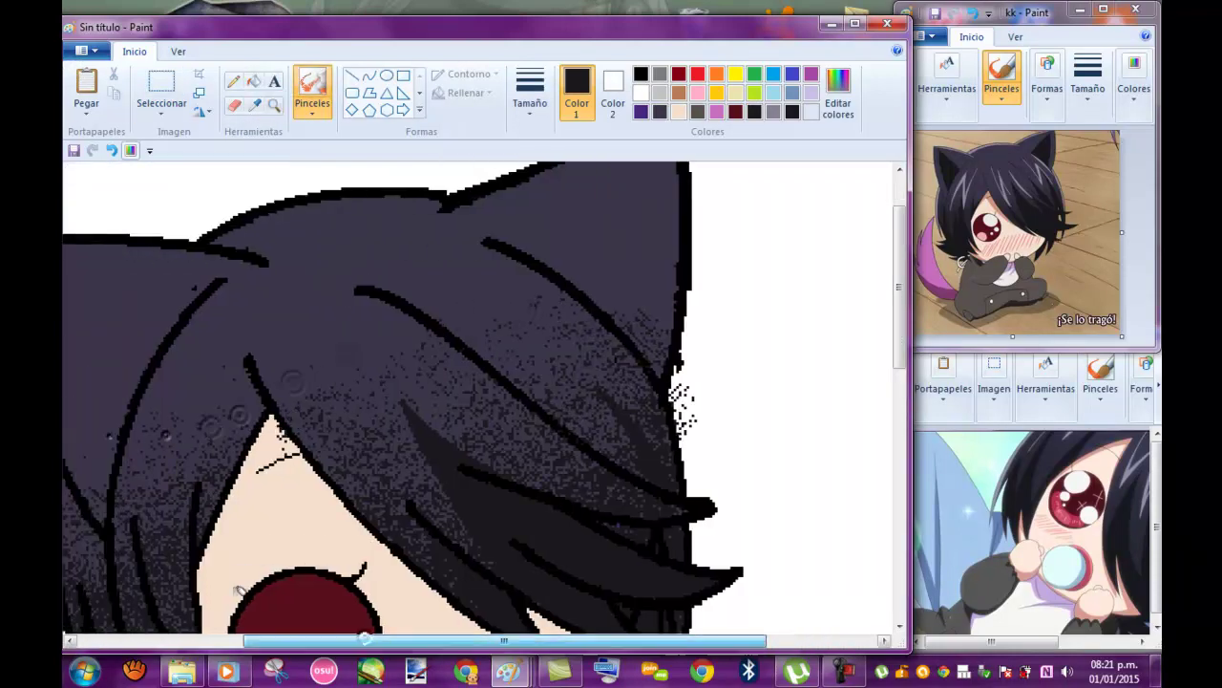
pyautogui.click(272, 439)
pyautogui.hscroll(-2, 205, 423)
pyautogui.hotkey('ctrl', 'v')
pyautogui.moveTo(286, 296); pyautogui.dragTo(451, 415)
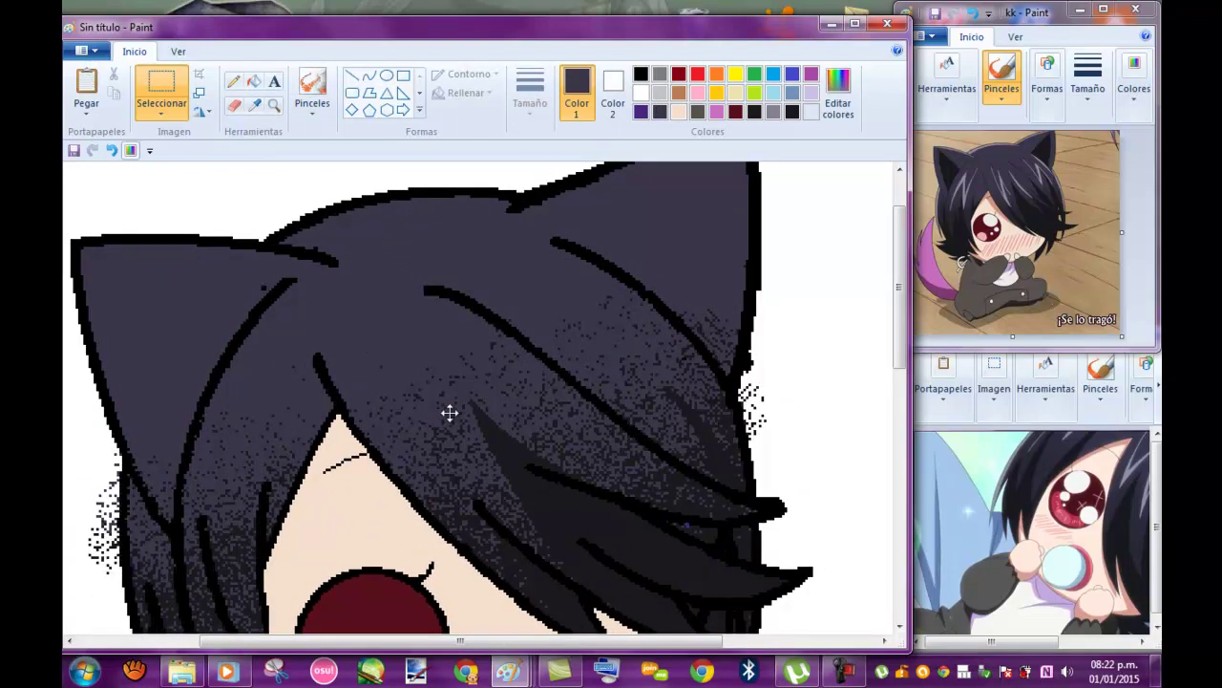
pyautogui.hotkey('ctrl', 'z')
pyautogui.click(791, 111)
pyautogui.hscroll(-3, 315, 281)
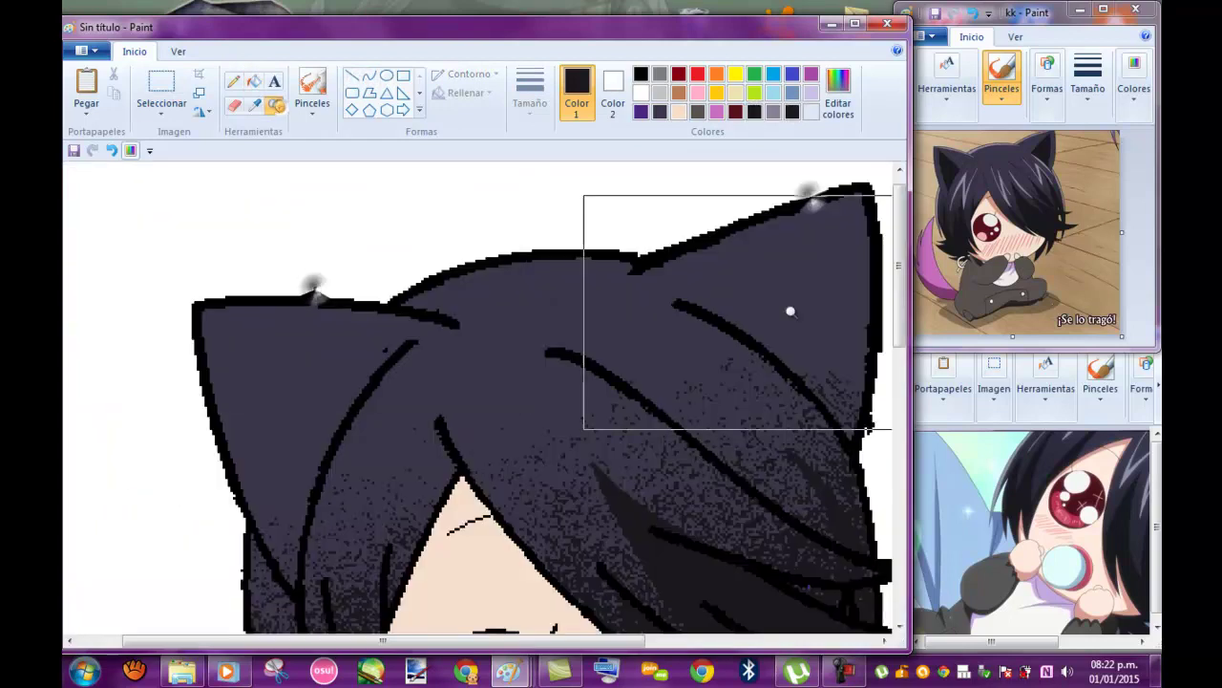
# - Try to taper the ends of the hair's black ink lines with thin dark-purple strokes and curves
pyautogui.scroll(-5, 478, 401)
pyautogui.scroll(4, 478, 401)
pyautogui.click(660, 112)
pyautogui.click(530, 96)
pyautogui.click(542, 250)
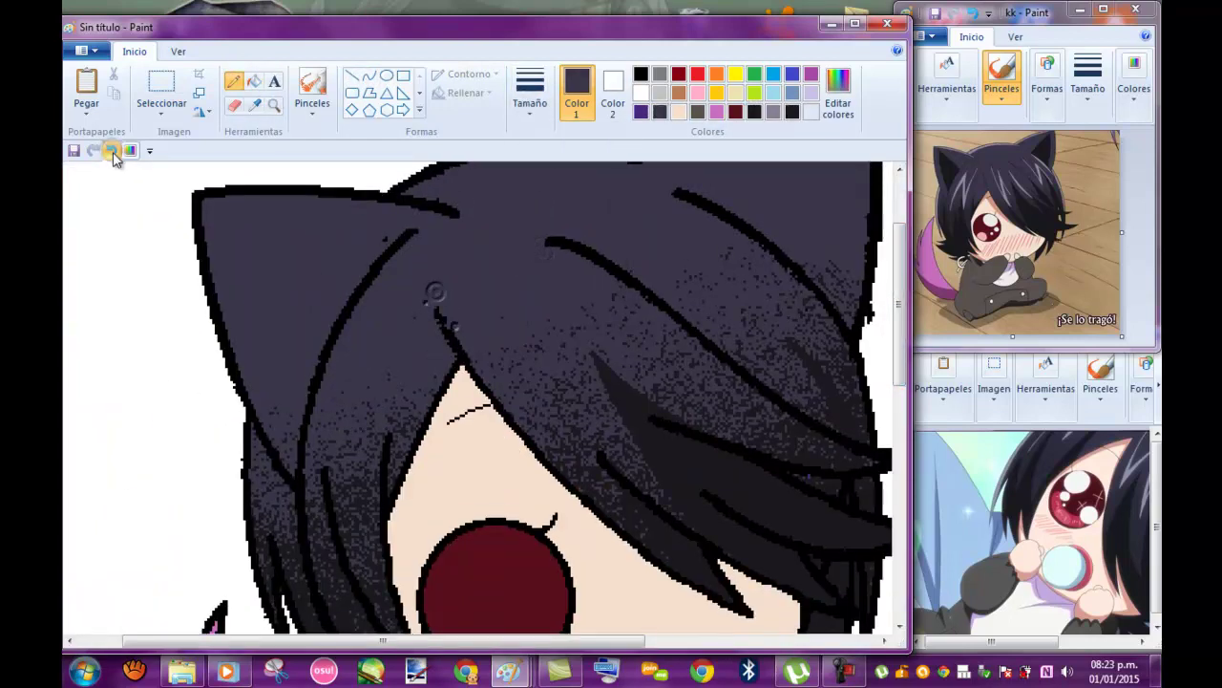
pyautogui.click(368, 74)
pyautogui.click(530, 96)
pyautogui.click(538, 183)
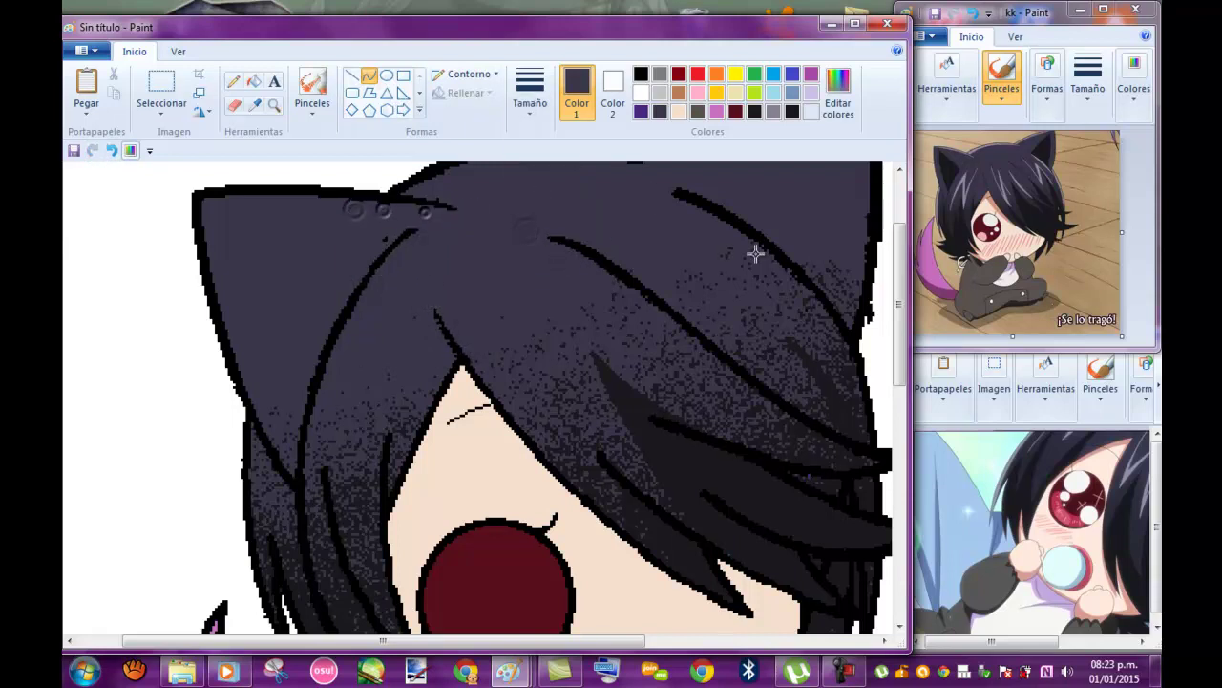
# - Spray dark purple over the upper hair and side locks to soften the top edge of the shading
pyautogui.click(312, 90)
pyautogui.moveTo(219, 449)
pyautogui.mouseDown()
pyautogui.moveTo(477, 420)
pyautogui.moveTo(487, 449)
pyautogui.mouseUp()
pyautogui.moveTo(869, 230); pyautogui.dragTo(468, 382)
pyautogui.moveTo(467, 274); pyautogui.dragTo(451, 361)
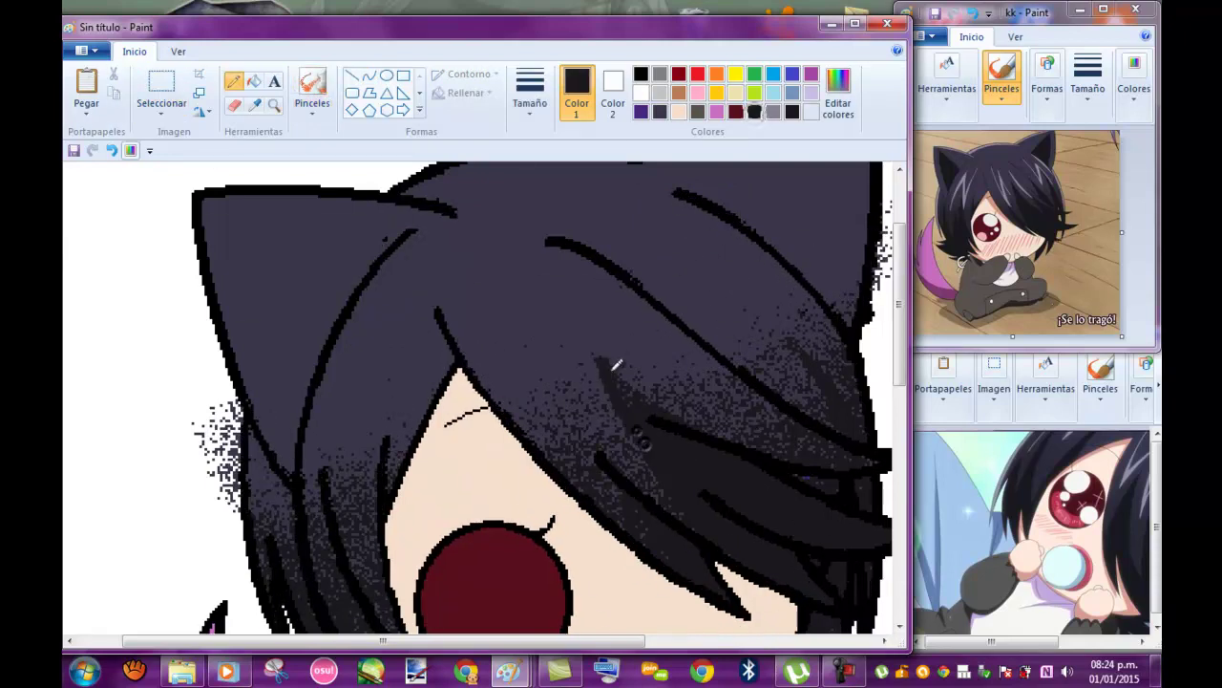
# - Pencil pointed near-black shadows into the side locks beside the visible eye
pyautogui.scroll(-5, 827, 364)
pyautogui.click(530, 91)
pyautogui.click(541, 163)
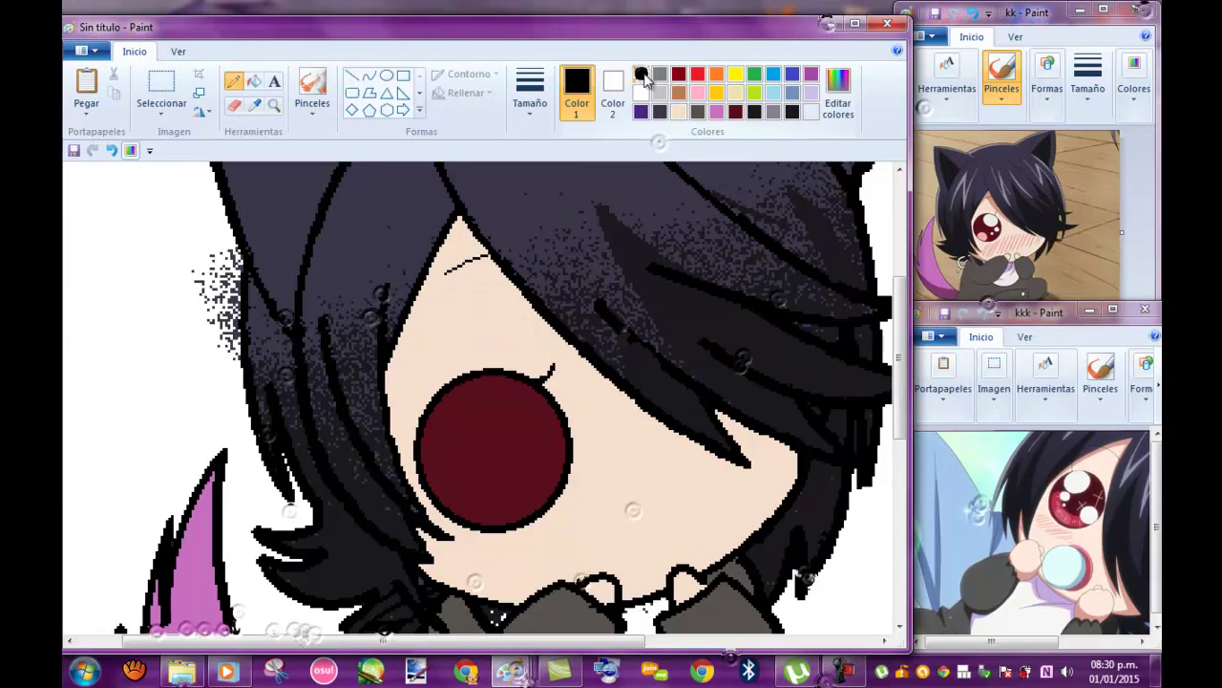
pyautogui.click(792, 112)
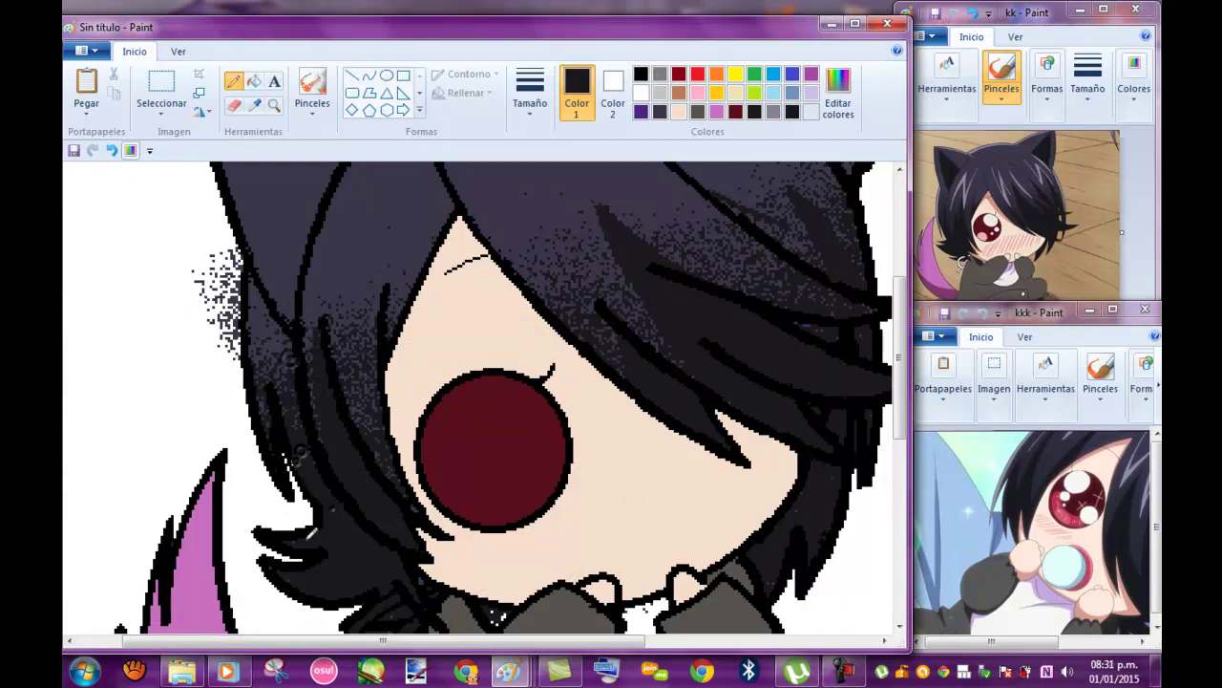
pyautogui.click(530, 95)
pyautogui.click(565, 156)
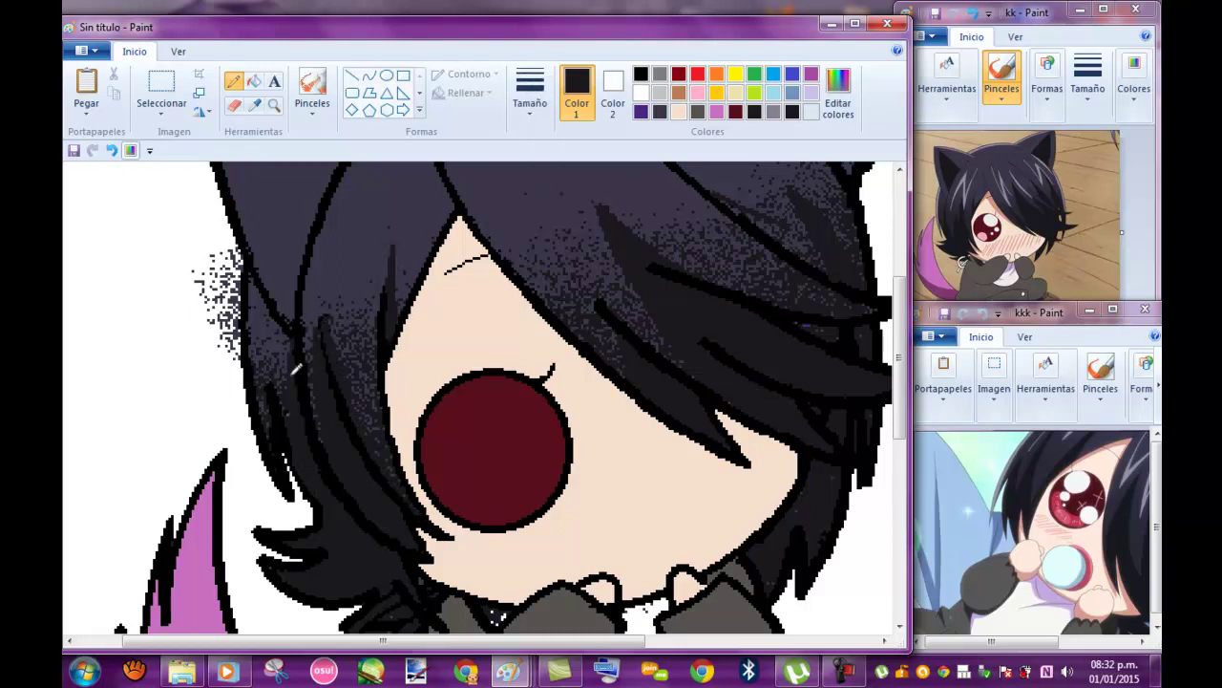
# - Clear the stray speckles outside the side locks and retouch the ink outlines with a black pencil
pyautogui.click(274, 105)
pyautogui.rightClick(691, 197)
pyautogui.click(292, 354)
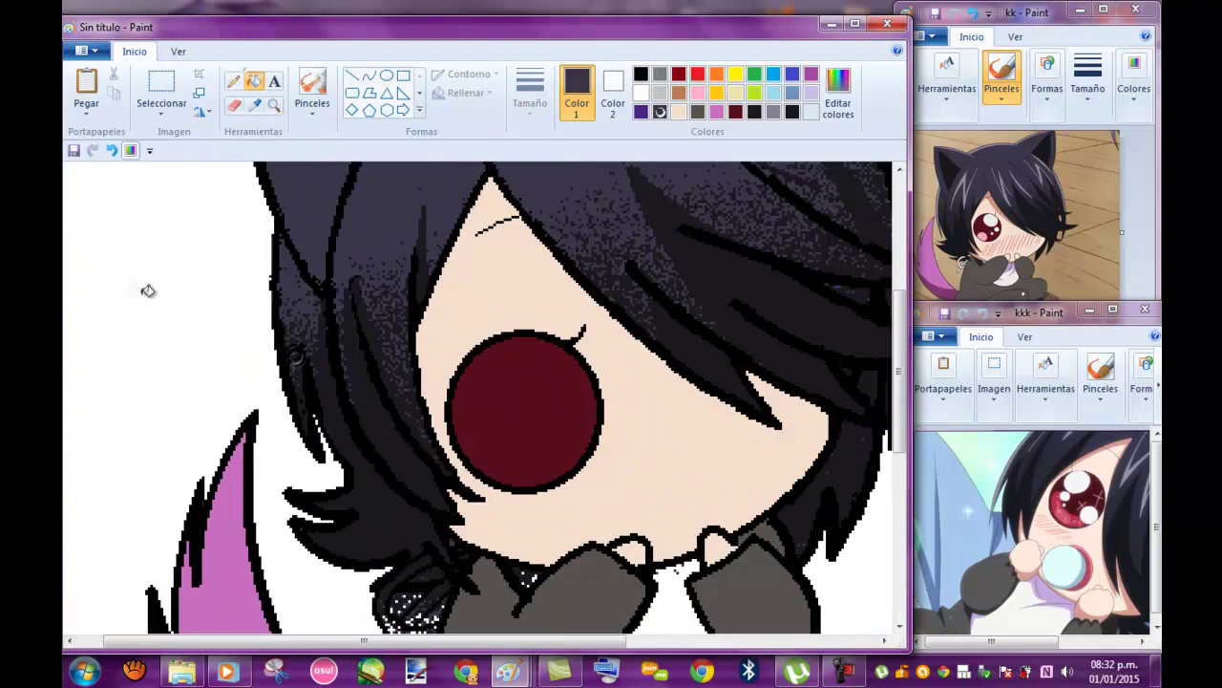
pyautogui.rightClick(329, 277)
pyautogui.rightClick(325, 273)
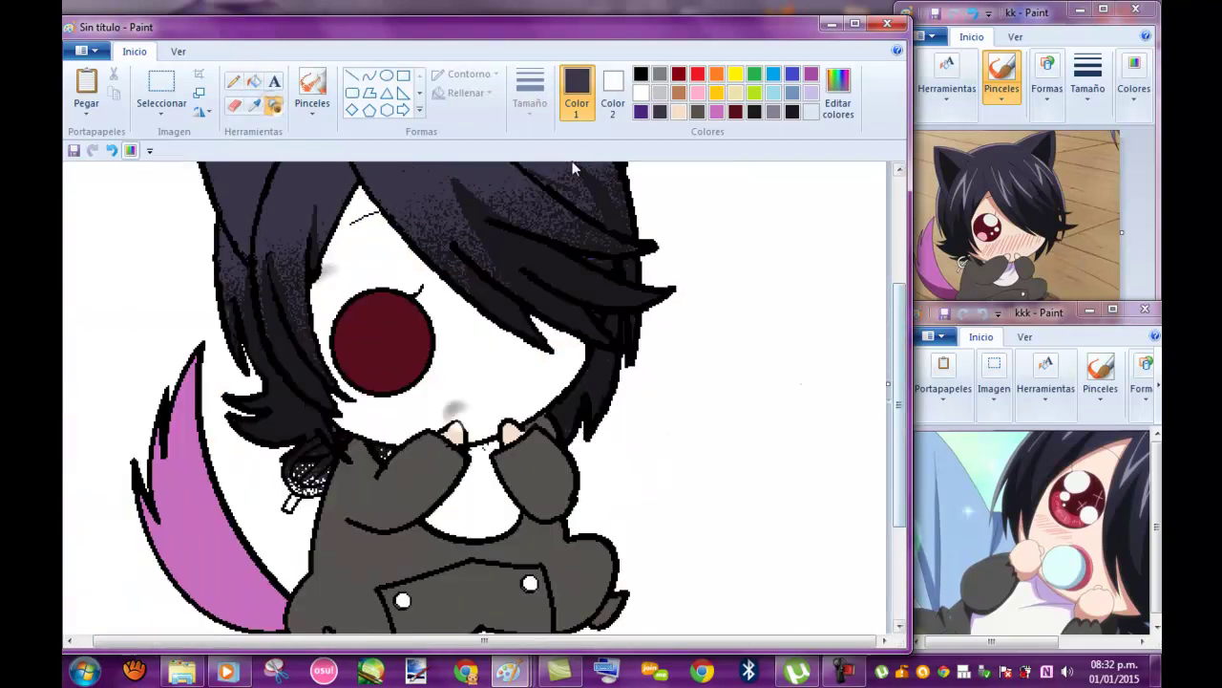
pyautogui.click(234, 80)
pyautogui.click(639, 73)
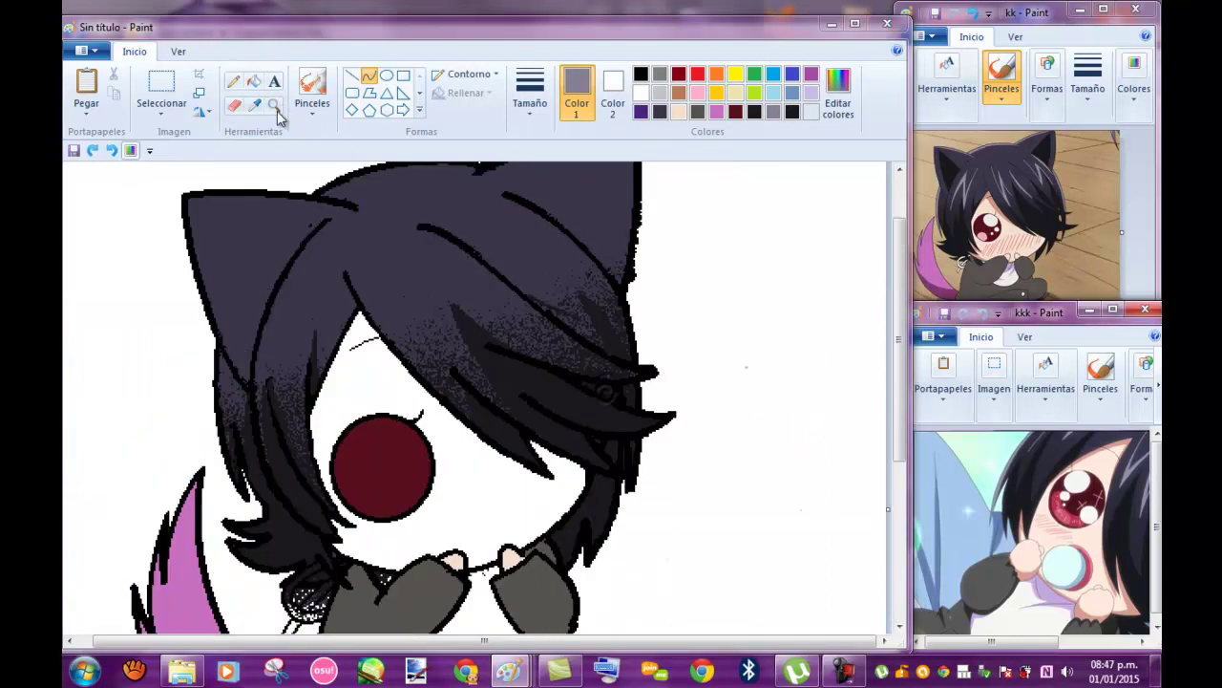
# - Draw a purple-gray highlight curve along the outermost left lock and repair the black outline beside it
pyautogui.click(277, 111)
pyautogui.click(245, 191)
pyautogui.click(368, 74)
pyautogui.moveTo(244, 186)
pyautogui.mouseDown()
pyautogui.moveTo(282, 463)
pyautogui.moveTo(253, 317)
pyautogui.mouseUp()
pyautogui.hotkey('ctrl', 'v')
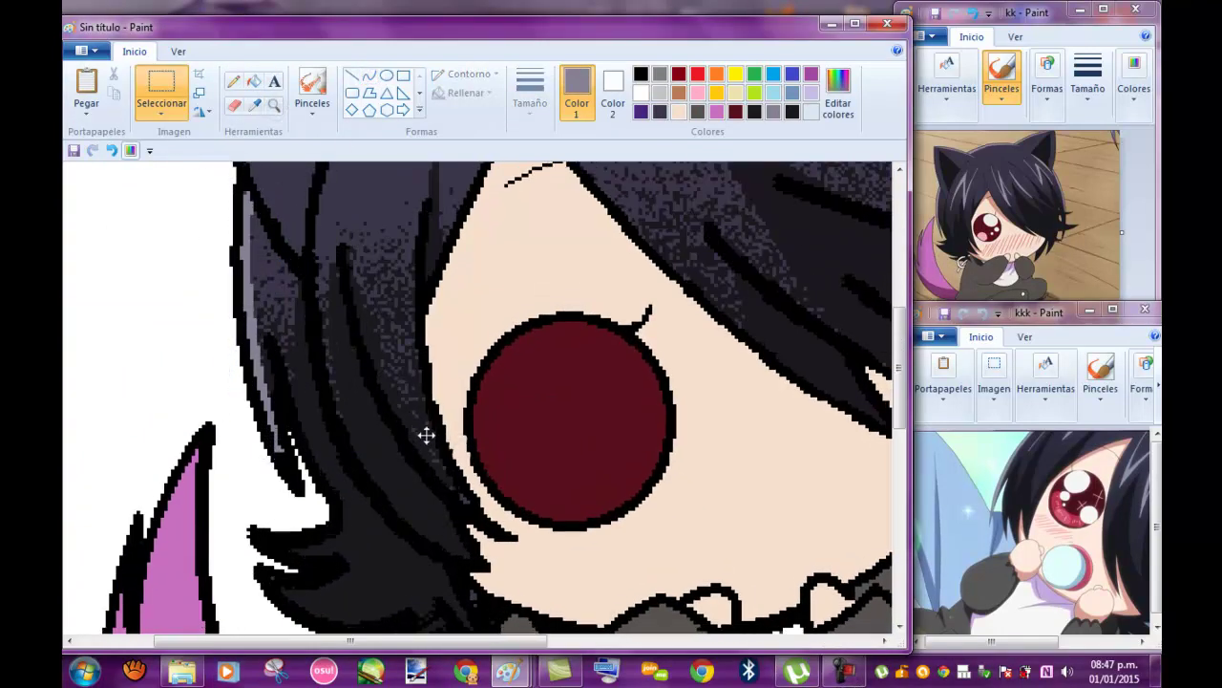
pyautogui.click(369, 74)
pyautogui.click(640, 74)
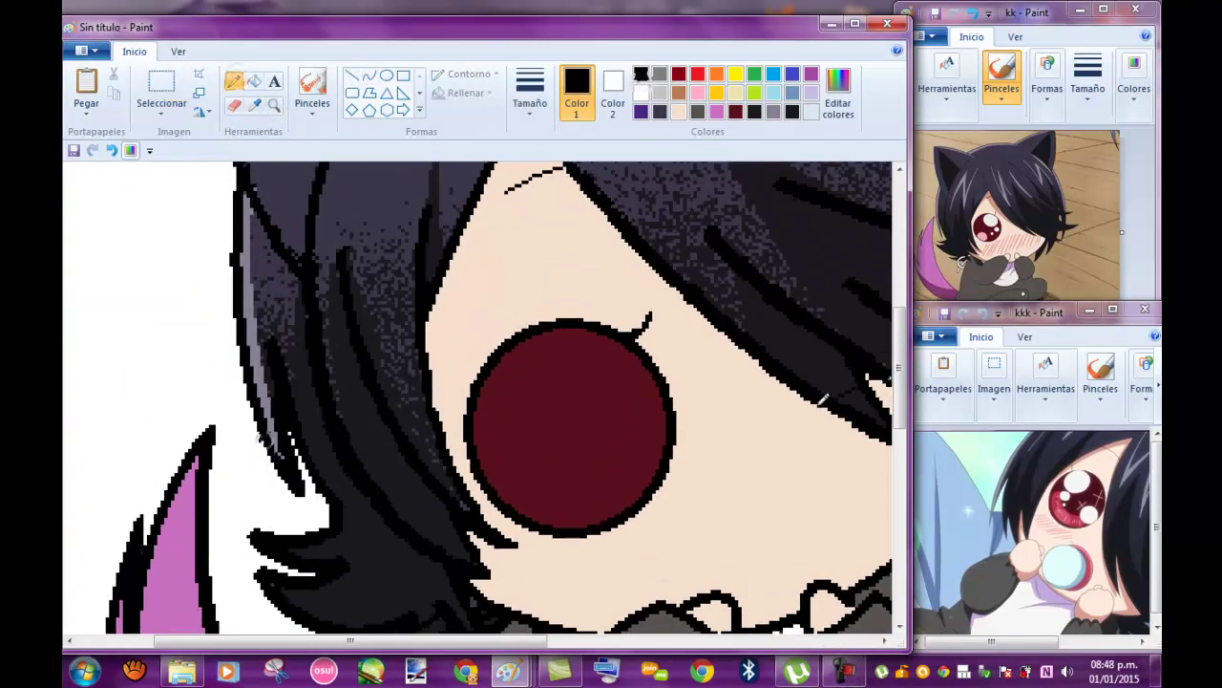
# - Draw zigzag purple-gray highlight curves on the wide lock beside the visible eye
pyautogui.scroll(2, 392, 229)
pyautogui.moveTo(382, 212); pyautogui.dragTo(326, 468)
pyautogui.moveTo(346, 334); pyautogui.dragTo(330, 320)
pyautogui.moveTo(380, 216); pyautogui.dragTo(397, 410)
pyautogui.moveTo(380, 315); pyautogui.dragTo(388, 380)
# - Draw zigzag purple-gray highlight curves on the fringe just past the hair parting
pyautogui.scroll(1, 387, 380)
pyautogui.hscroll(3, 387, 380)
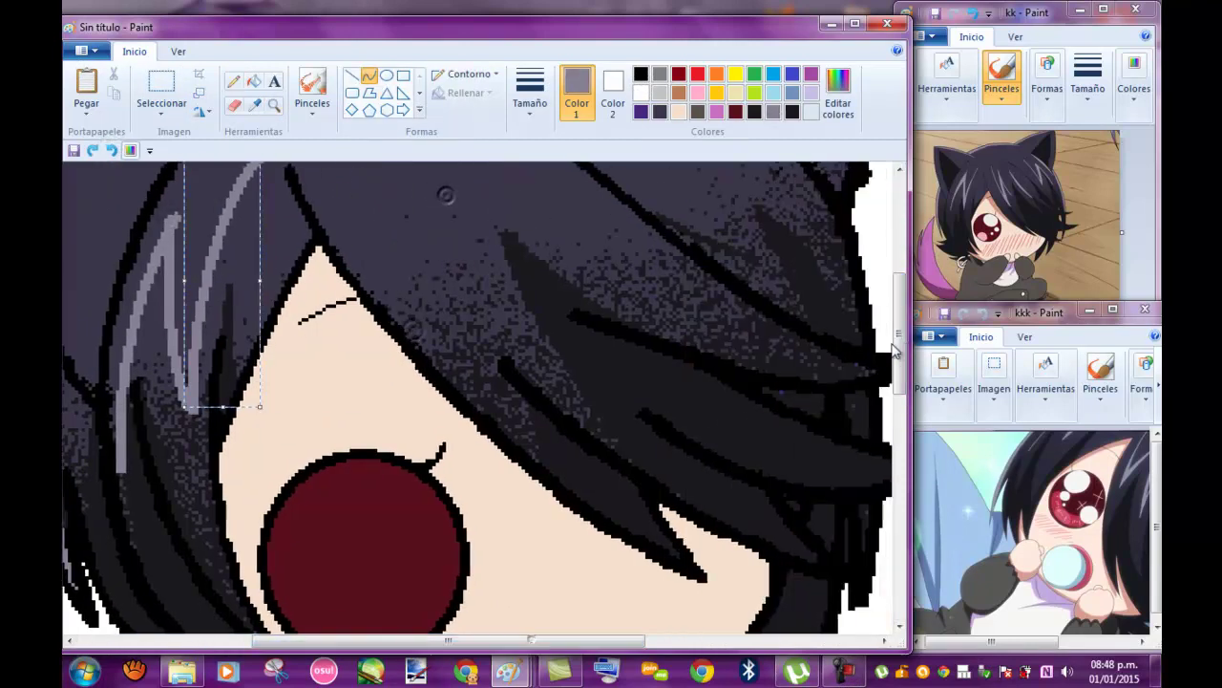
pyautogui.moveTo(322, 231); pyautogui.dragTo(482, 454)
pyautogui.moveTo(415, 265); pyautogui.dragTo(425, 363)
pyautogui.moveTo(449, 315); pyautogui.dragTo(556, 381)
# - Draw zigzag purple-gray highlight curves on the hair below the raised right ear
pyautogui.moveTo(511, 642); pyautogui.dragTo(590, 642)
pyautogui.scroll(2, 478, 401)
pyautogui.moveTo(410, 349); pyautogui.dragTo(558, 477)
pyautogui.moveTo(497, 401)
pyautogui.mouseDown()
pyautogui.moveTo(506, 382)
pyautogui.moveTo(543, 440)
pyautogui.mouseUp()
pyautogui.moveTo(492, 348); pyautogui.dragTo(635, 478)
# - Taper the ends of the zigzag highlights with dark-purple curves and a near-black curve on the side lock
pyautogui.click(660, 111)
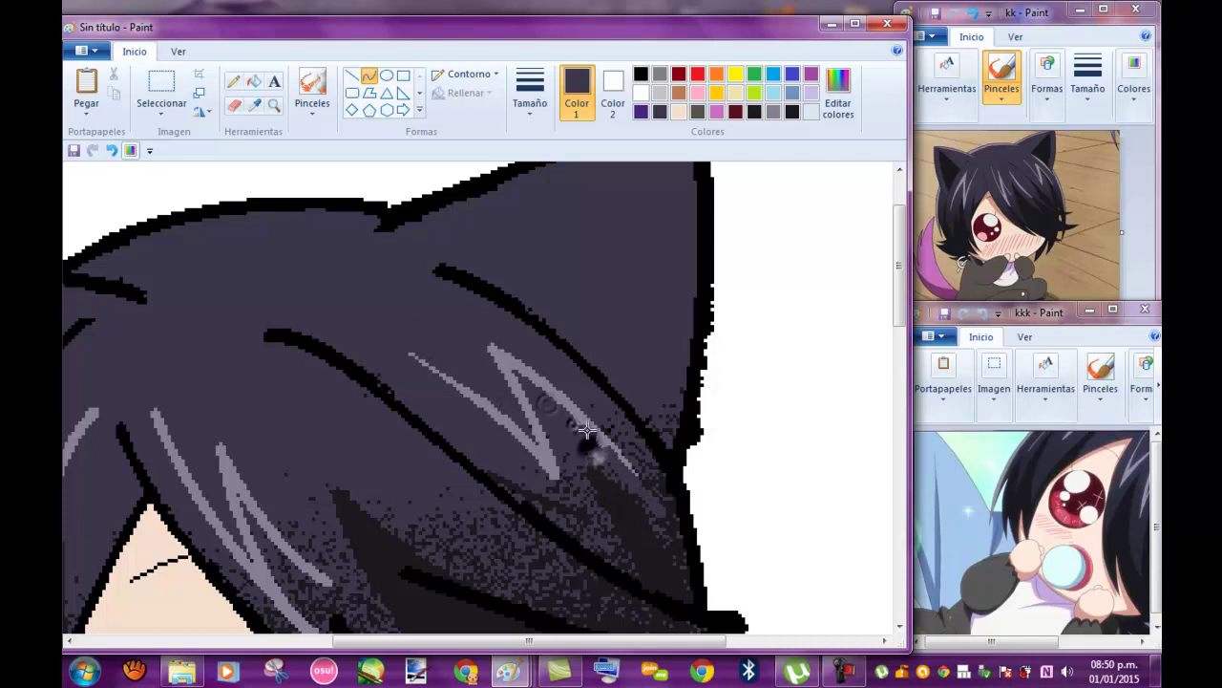
pyautogui.hscroll(-1, 475, 616)
pyautogui.scroll(-2, 427, 439)
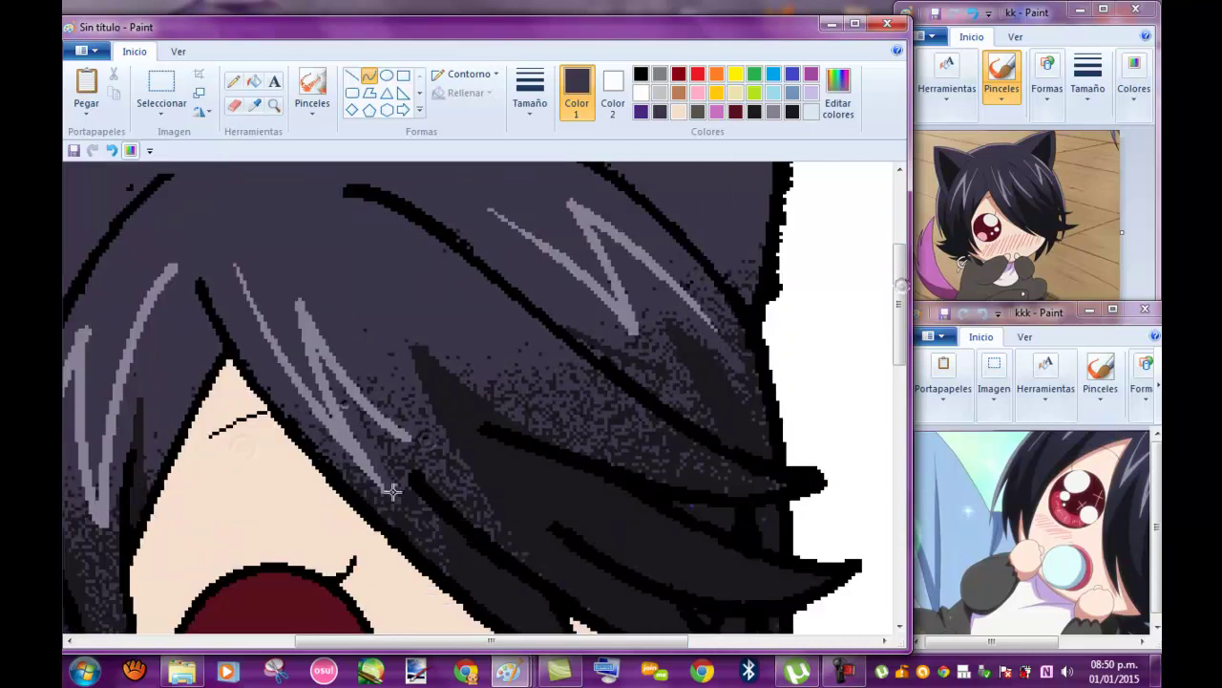
pyautogui.hscroll(-1, 571, 188)
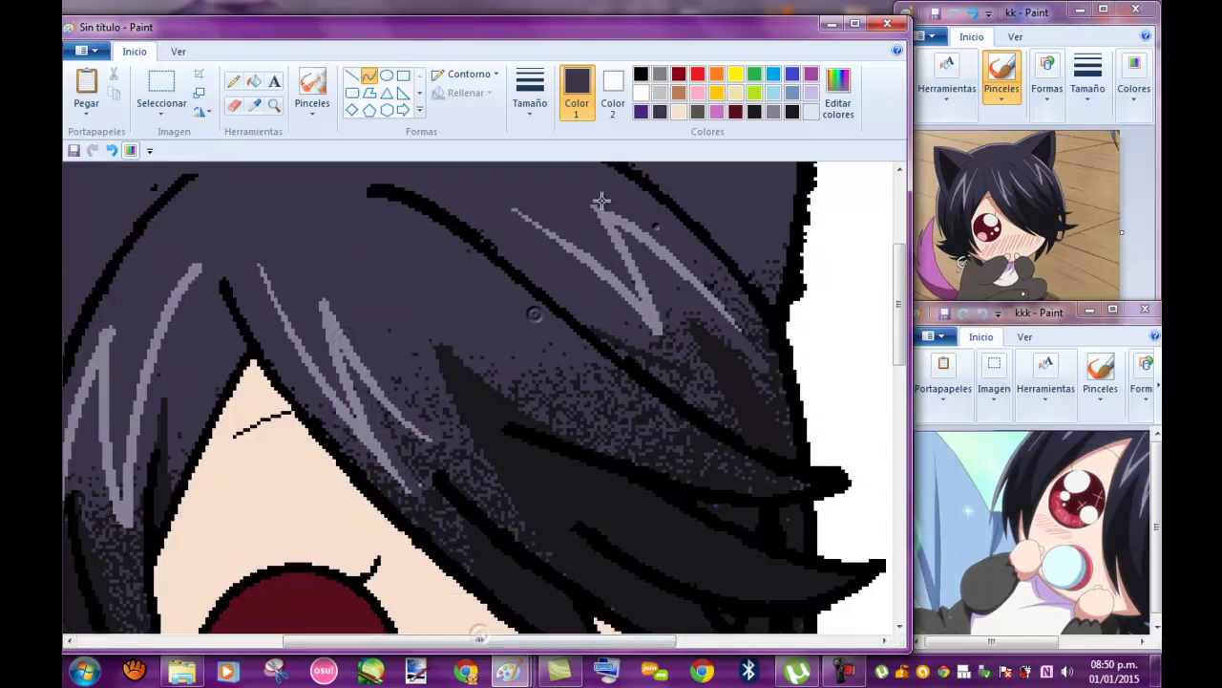
pyautogui.hscroll(-3, 355, 402)
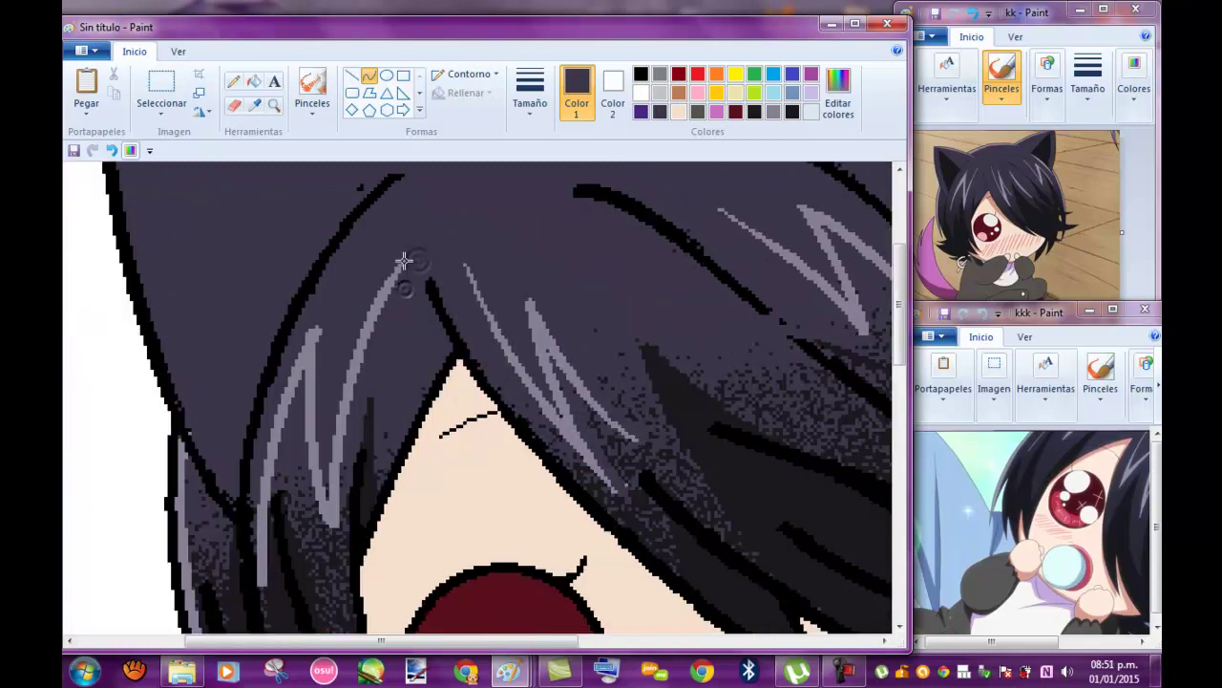
pyautogui.click(792, 112)
pyautogui.moveTo(269, 486); pyautogui.dragTo(259, 588)
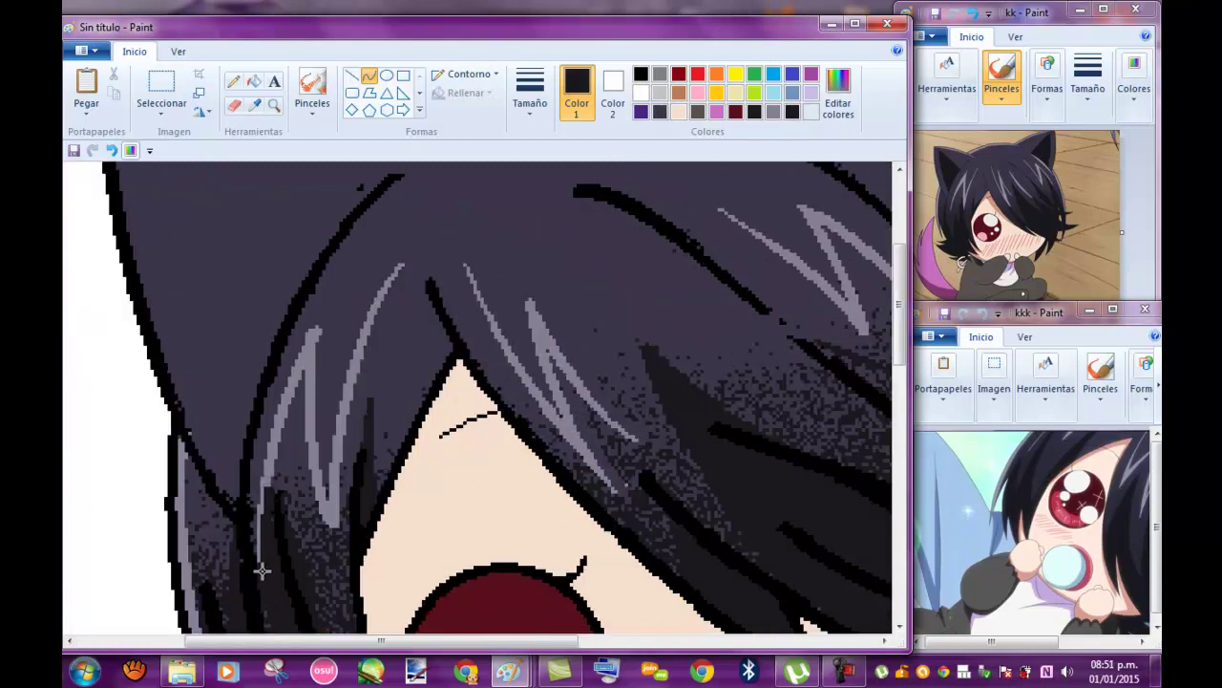
# - Draw a single curved purple-gray highlight across the middle of the fringe above the pointed shadow
pyautogui.hscroll(1, 267, 585)
pyautogui.hscroll(3, 277, 119)
pyautogui.click(774, 112)
pyautogui.moveTo(445, 420); pyautogui.dragTo(449, 413)
# - Taper the mid-fringe highlight with dark-purple and near-black curves and repair the broken ink line above it
pyautogui.click(754, 112)
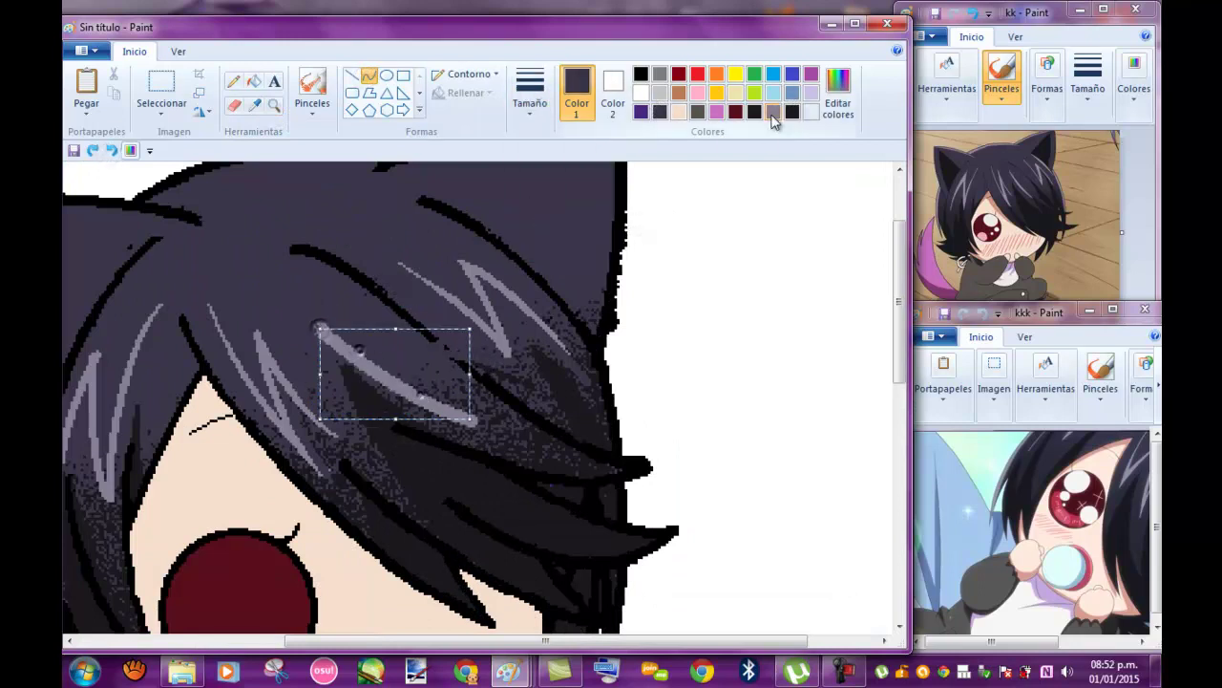
pyautogui.click(451, 261)
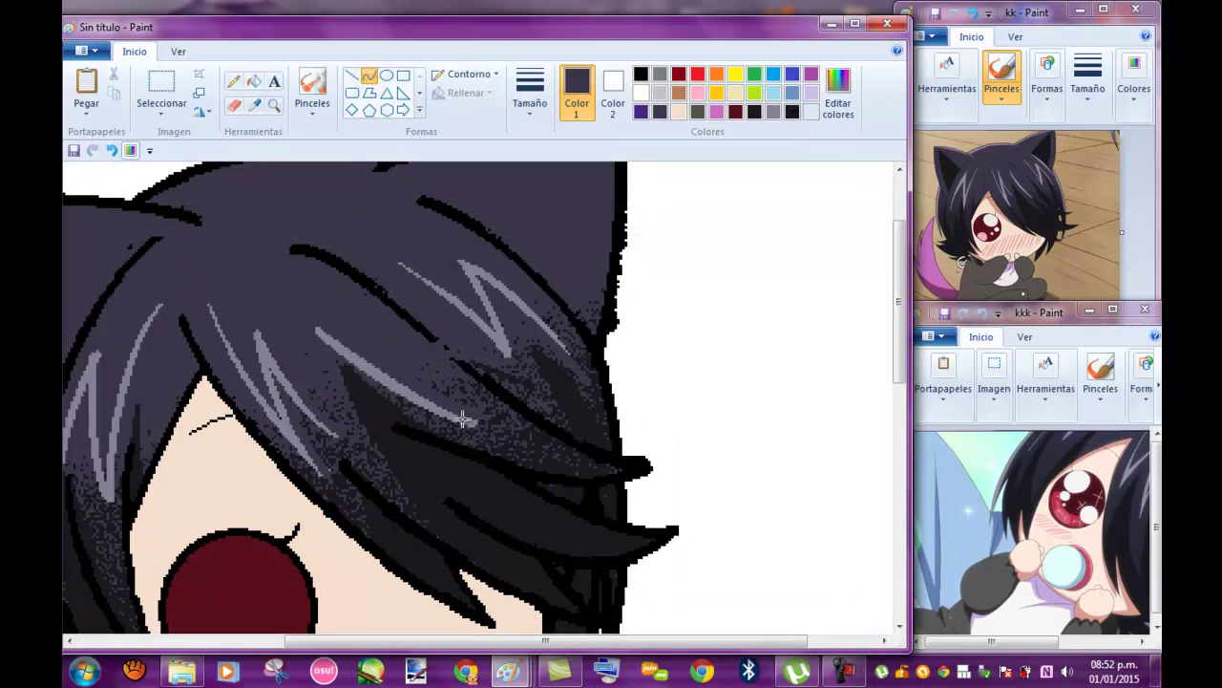
pyautogui.click(530, 90)
pyautogui.click(563, 205)
pyautogui.click(792, 112)
pyautogui.click(530, 91)
pyautogui.click(554, 212)
pyautogui.click(159, 91)
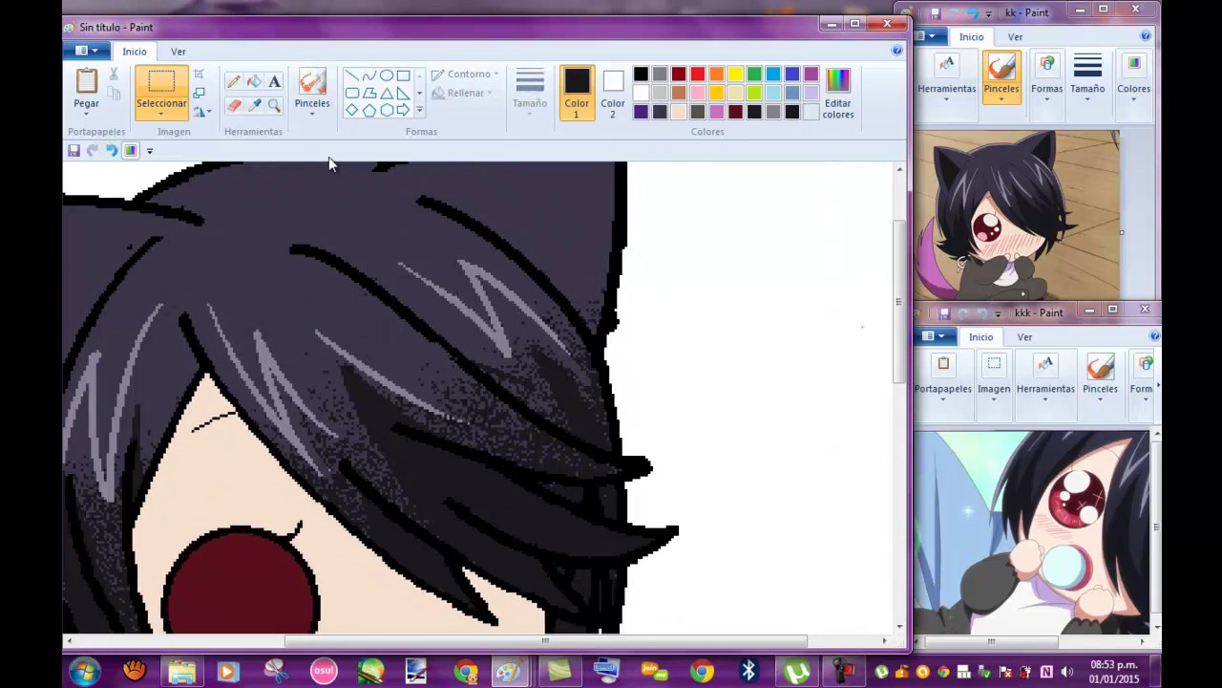
# - Draw a purple-gray highlight curve under the outline along the top of the head between the ears
pyautogui.scroll(-3, 862, 328)
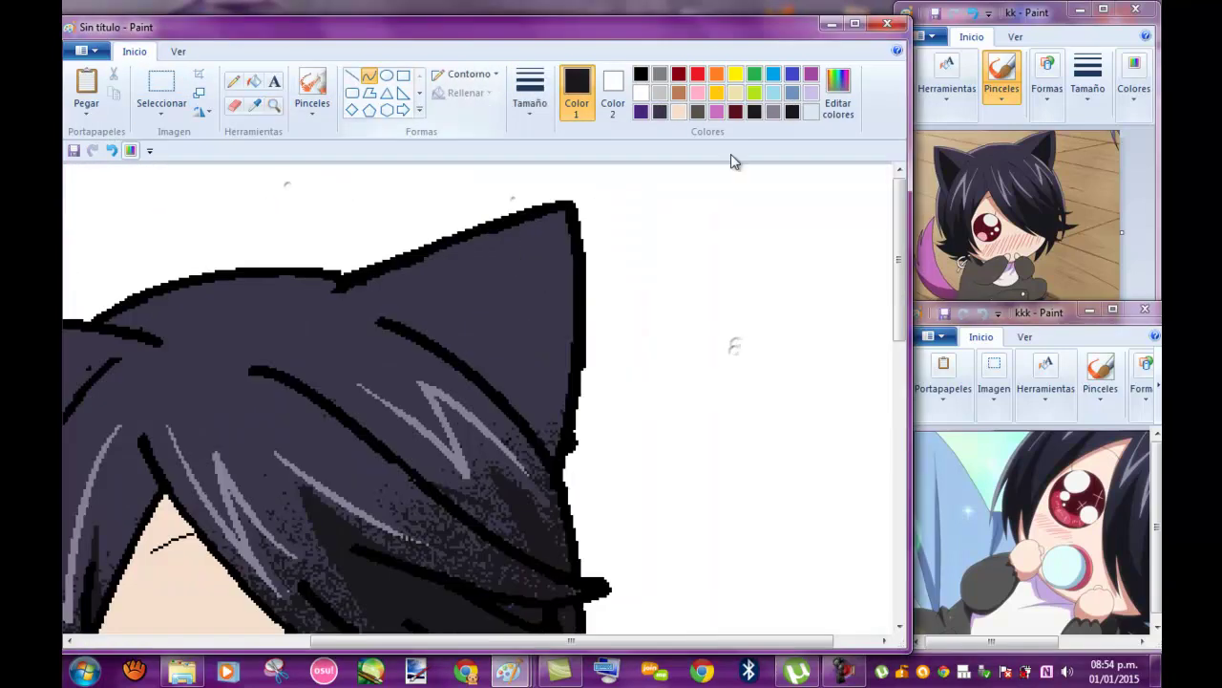
pyautogui.moveTo(134, 291); pyautogui.dragTo(339, 277)
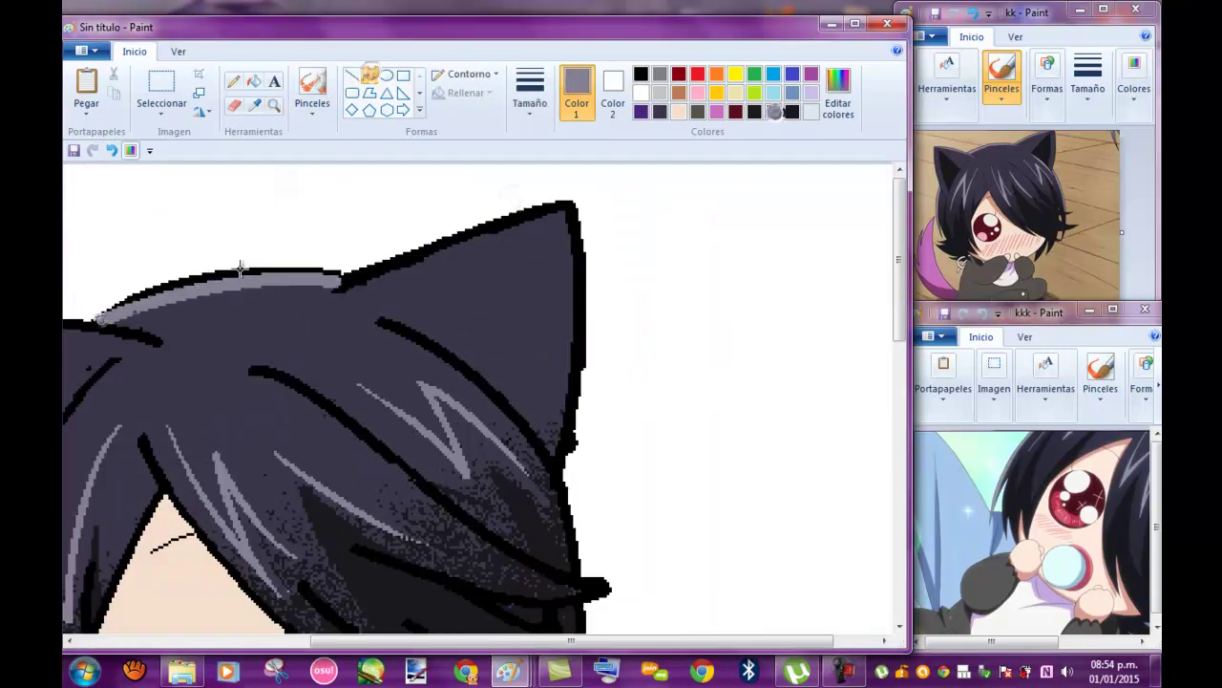
pyautogui.click(161, 91)
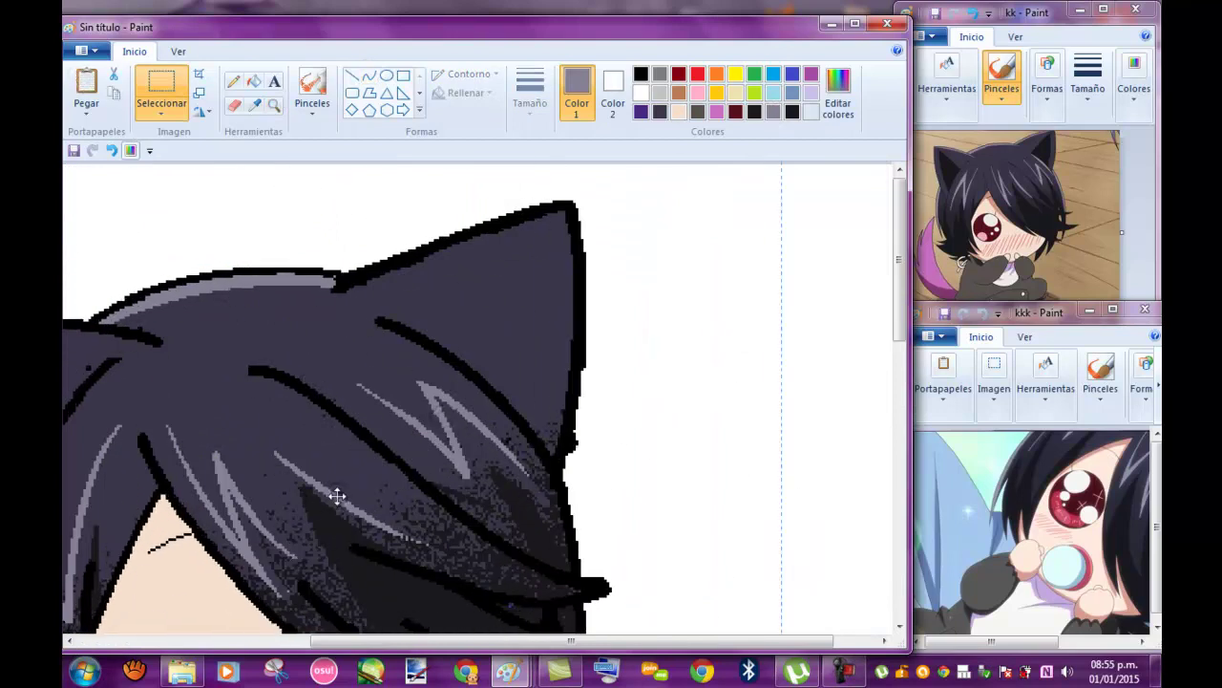
# - Outline the triangular inner area of the left cat ear with a near-black curve
pyautogui.scroll(-3, 859, 395)
pyautogui.click(968, 89)
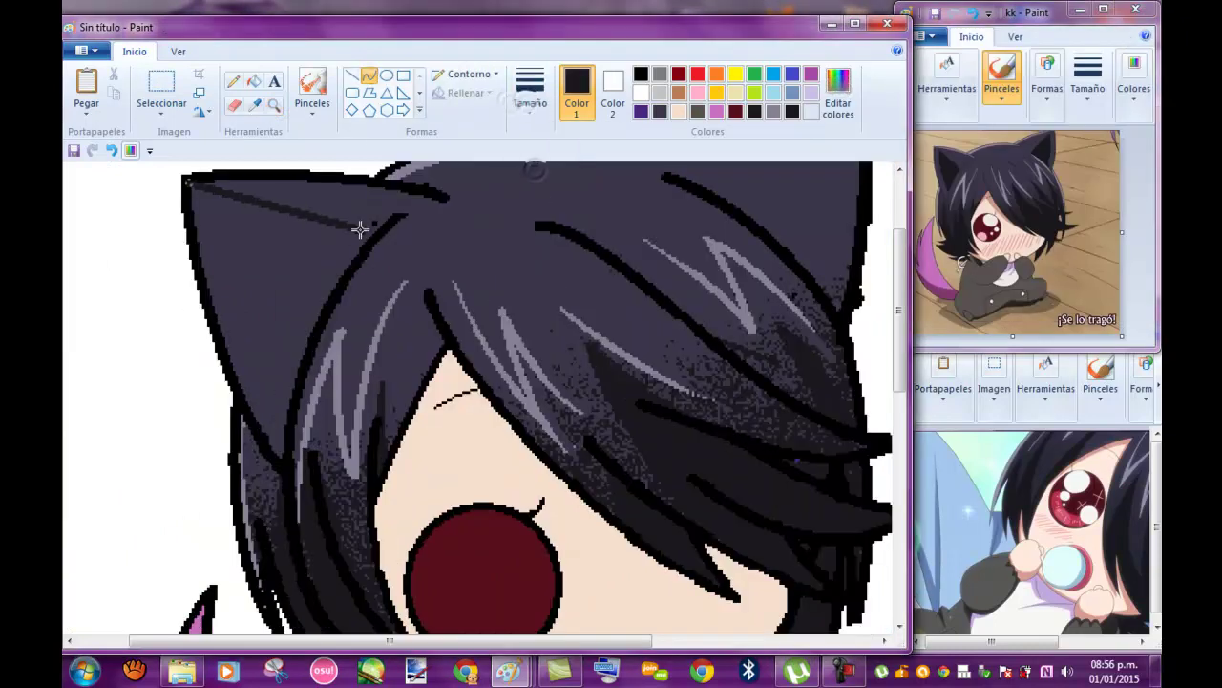
pyautogui.moveTo(359, 229); pyautogui.dragTo(315, 225)
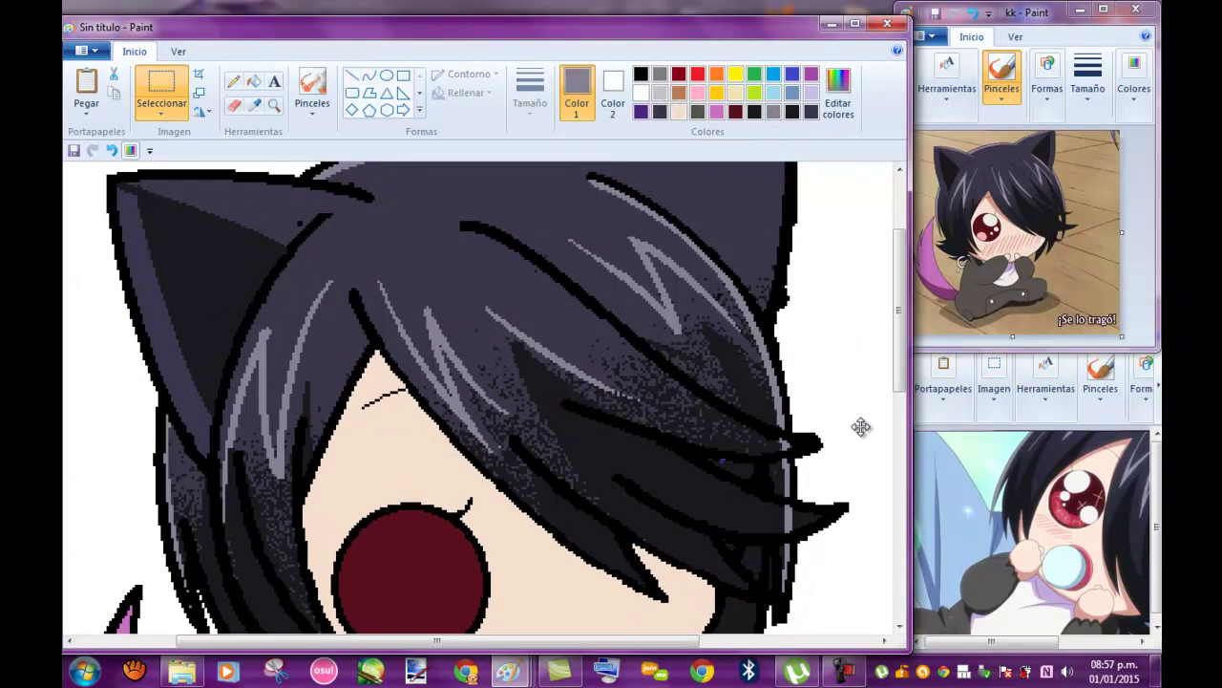
# - Outline the triangular inner area of the right cat ear with a near-black curve and fill it near-black
pyautogui.click(253, 81)
pyautogui.click(792, 112)
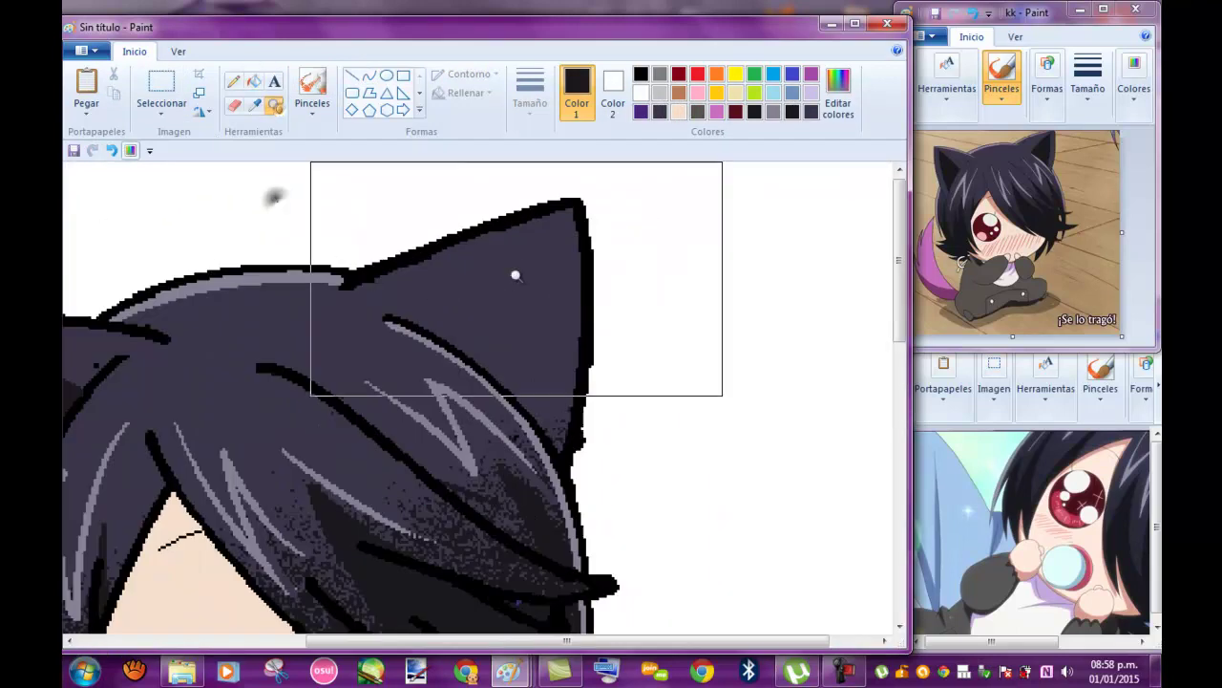
pyautogui.click(791, 109)
pyautogui.moveTo(424, 324)
pyautogui.mouseDown()
pyautogui.moveTo(551, 237)
pyautogui.moveTo(545, 437)
pyautogui.mouseUp()
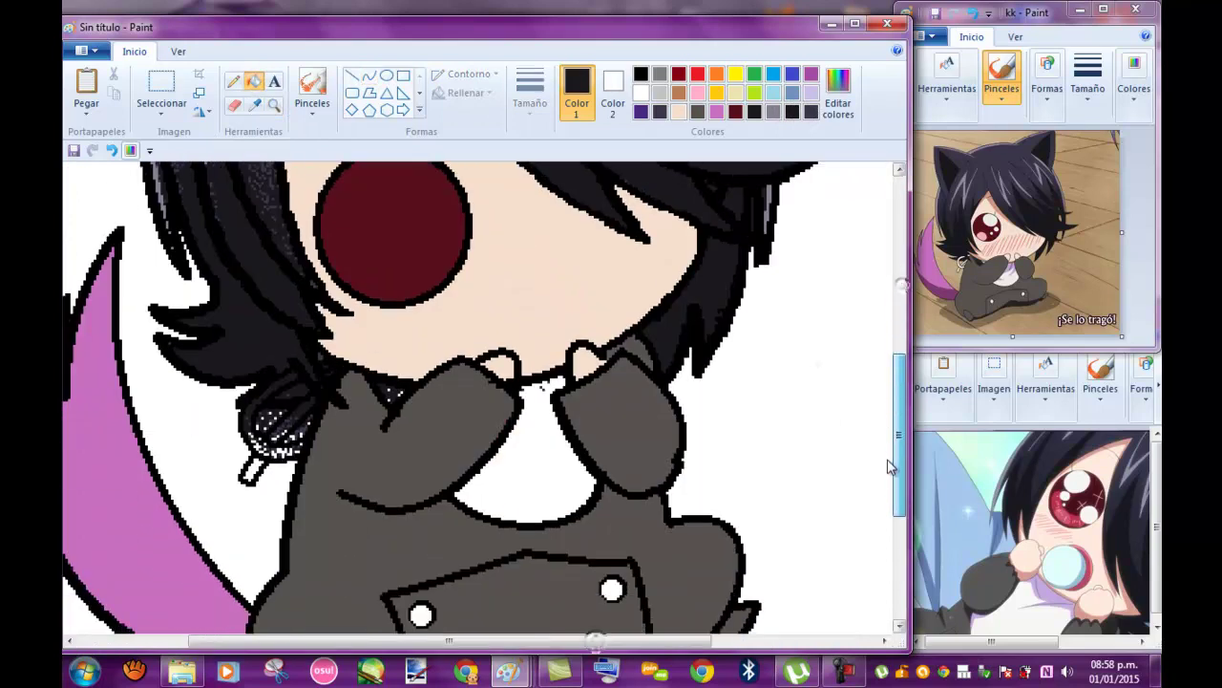
# - Mix a dark maroon and airbrush it across the upper part of the iris
pyautogui.scroll(-3, 887, 466)
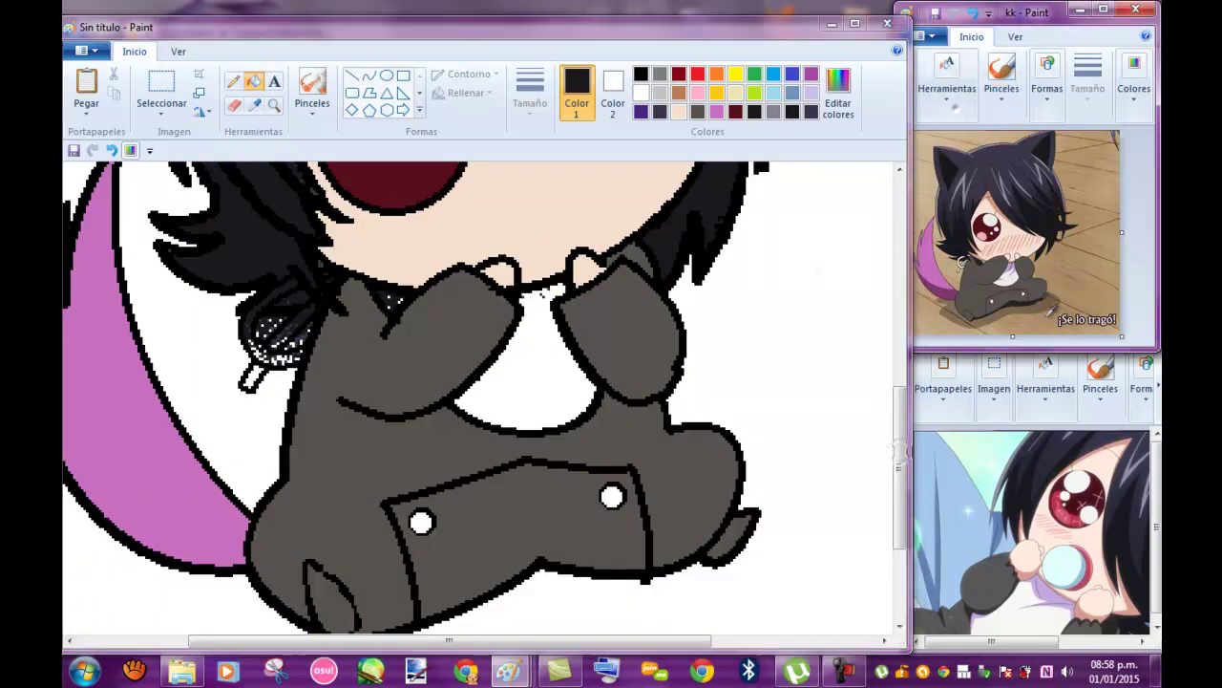
pyautogui.click(839, 95)
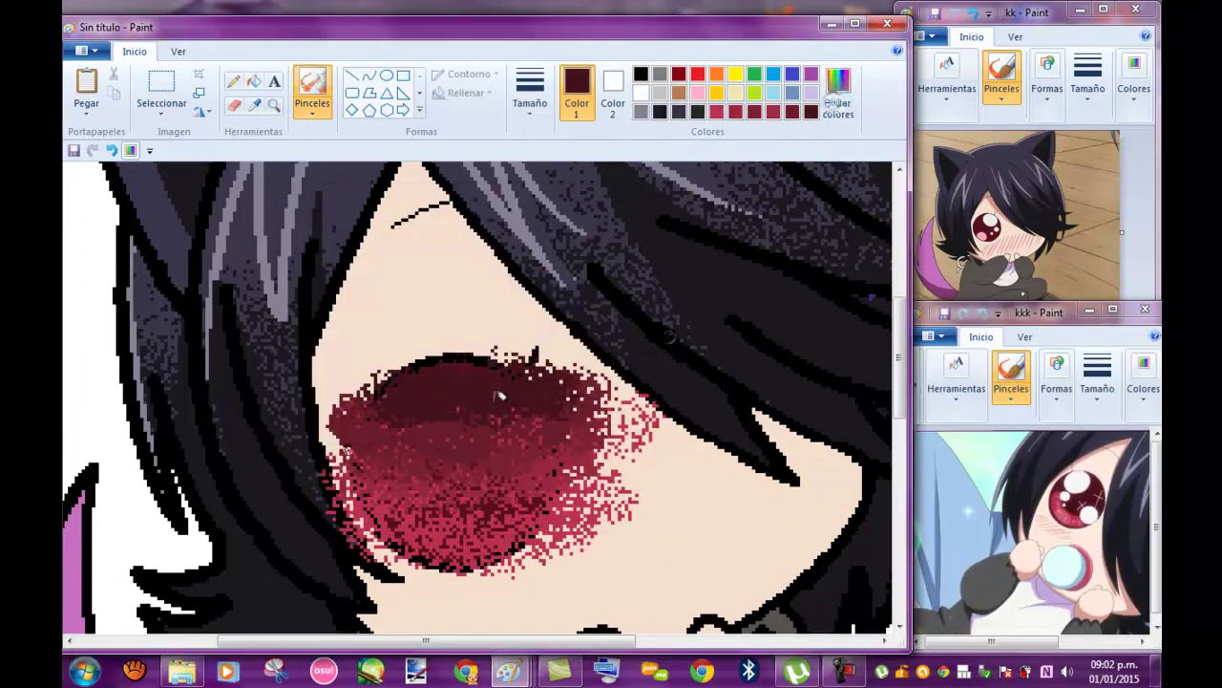
pyautogui.moveTo(461, 364); pyautogui.dragTo(573, 401)
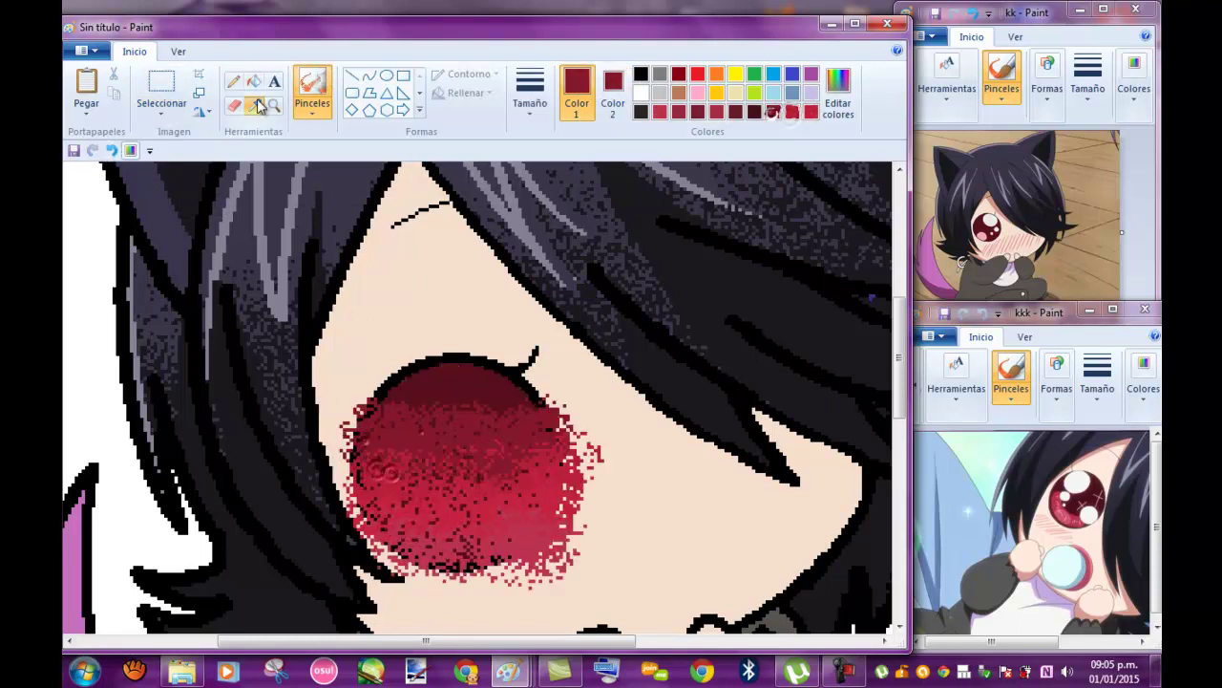
pyautogui.moveTo(373, 386)
pyautogui.mouseDown()
pyautogui.moveTo(554, 377)
pyautogui.moveTo(602, 401)
pyautogui.mouseUp()
# - Airbrush the lower iris with lighter crimson shades and blend them into the dark red above
pyautogui.click(811, 112)
pyautogui.moveTo(533, 528)
pyautogui.mouseDown()
pyautogui.moveTo(469, 517)
pyautogui.moveTo(450, 539)
pyautogui.moveTo(395, 487)
pyautogui.moveTo(464, 480)
pyautogui.mouseUp()
pyautogui.click(792, 110)
pyautogui.click(773, 111)
pyautogui.moveTo(573, 406)
pyautogui.mouseDown()
pyautogui.moveTo(430, 444)
pyautogui.moveTo(554, 401)
pyautogui.mouseUp()
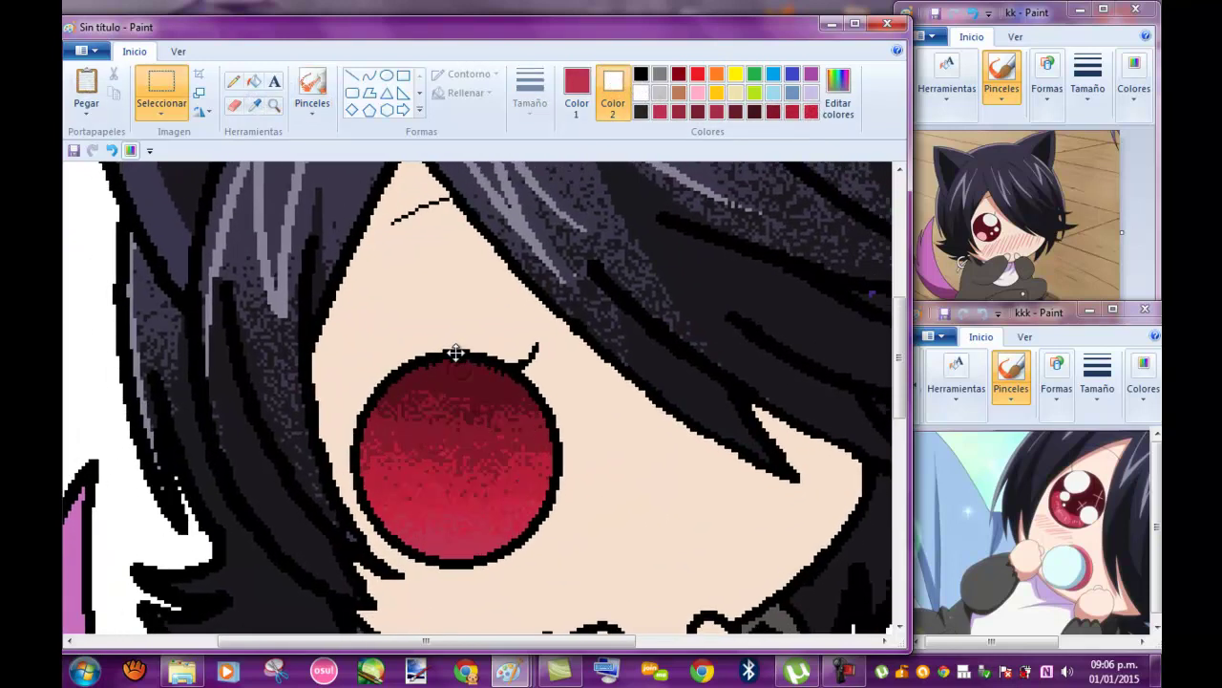
# - Draw a thick rose-red U-shaped curve across the lower iris and cover the area beneath it
pyautogui.scroll(-3, 457, 353)
pyautogui.click(274, 105)
pyautogui.scroll(3, 816, 349)
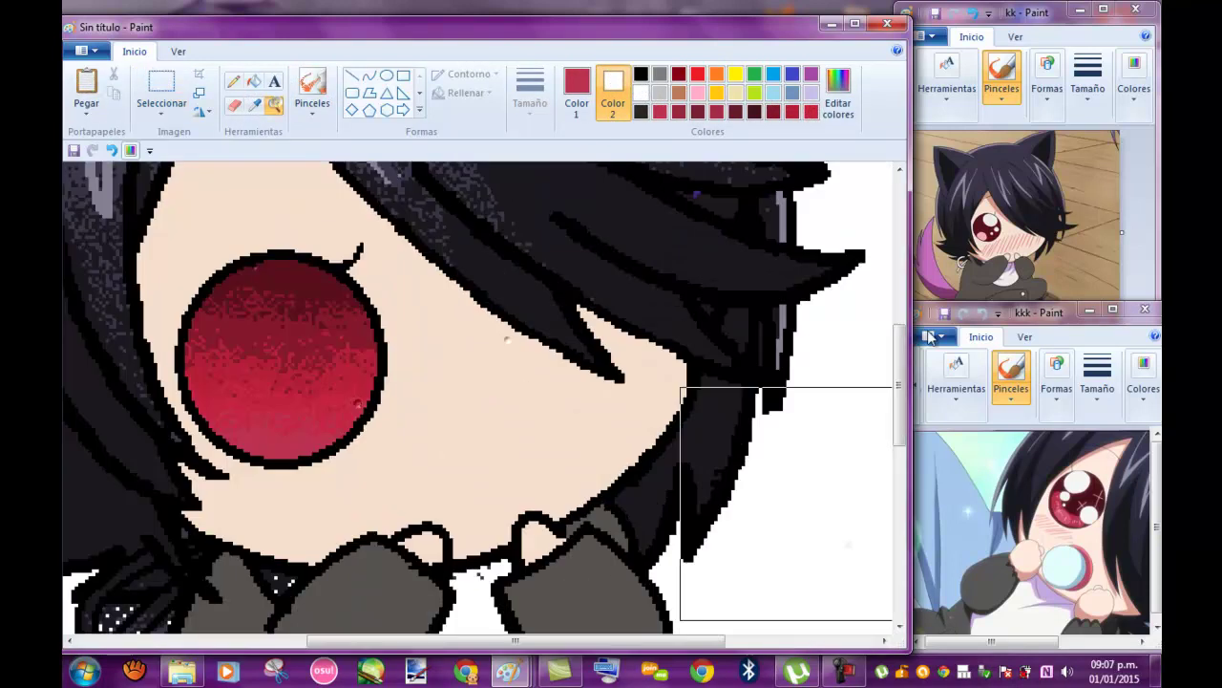
pyautogui.click(816, 348)
pyautogui.click(369, 75)
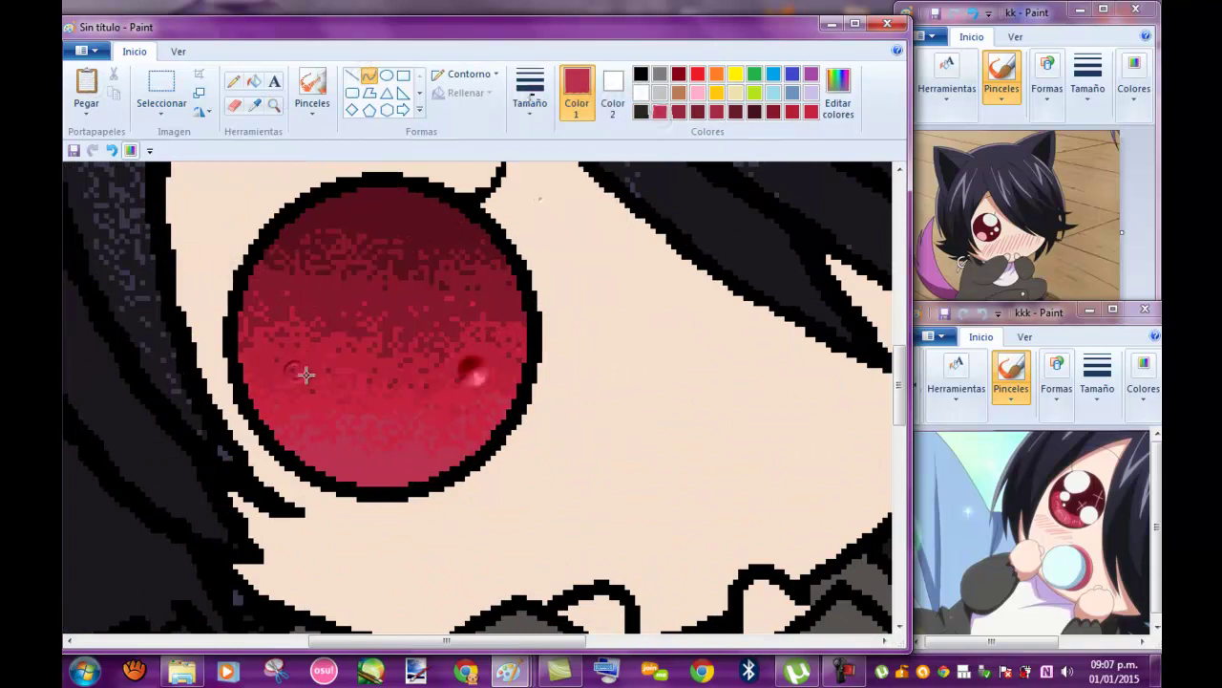
pyautogui.moveTo(501, 372); pyautogui.dragTo(431, 409)
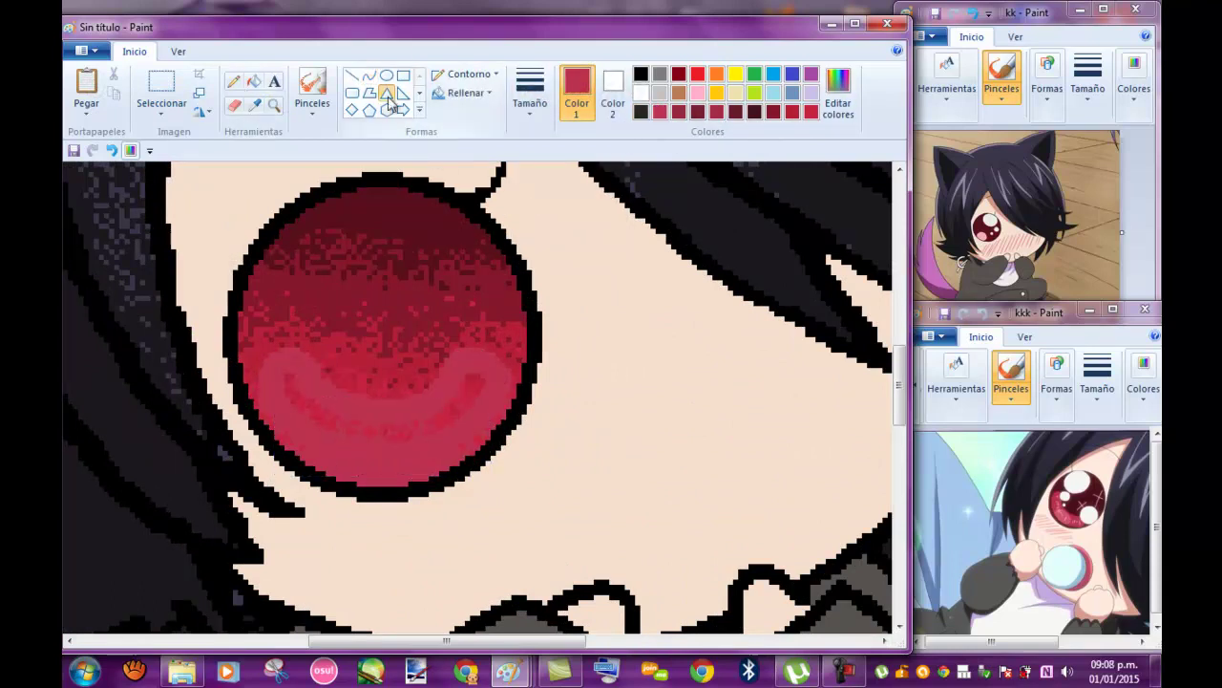
pyautogui.moveTo(305, 420); pyautogui.dragTo(283, 393)
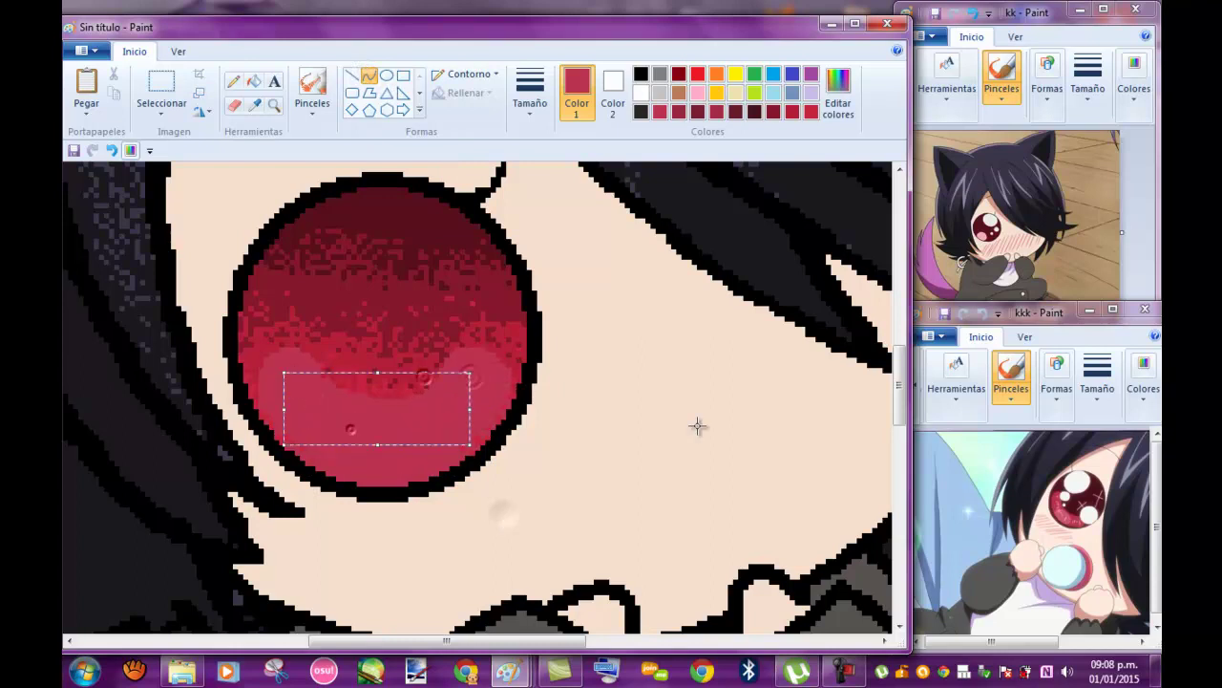
# - Draw a dome-shaped pink reflection at the bottom of the iris with hue 231, saturation 119, luminosity 135, and fill it
pyautogui.click(838, 91)
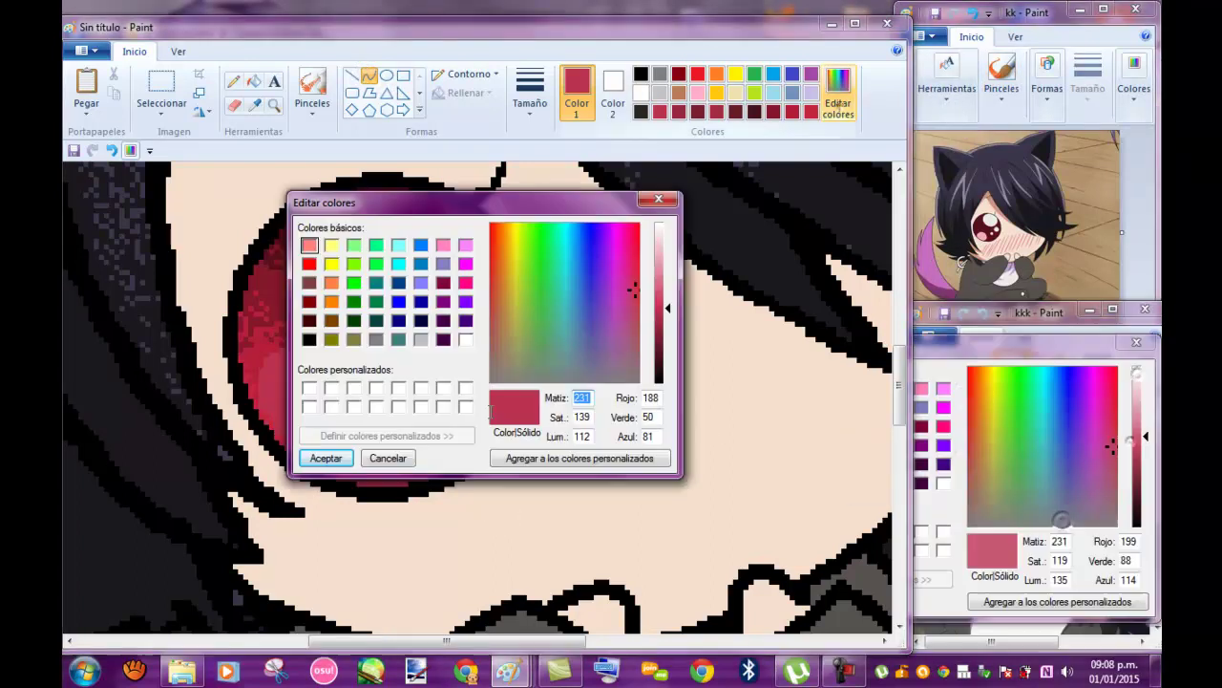
pyautogui.press('Return')
pyautogui.moveTo(365, 442); pyautogui.dragTo(364, 396)
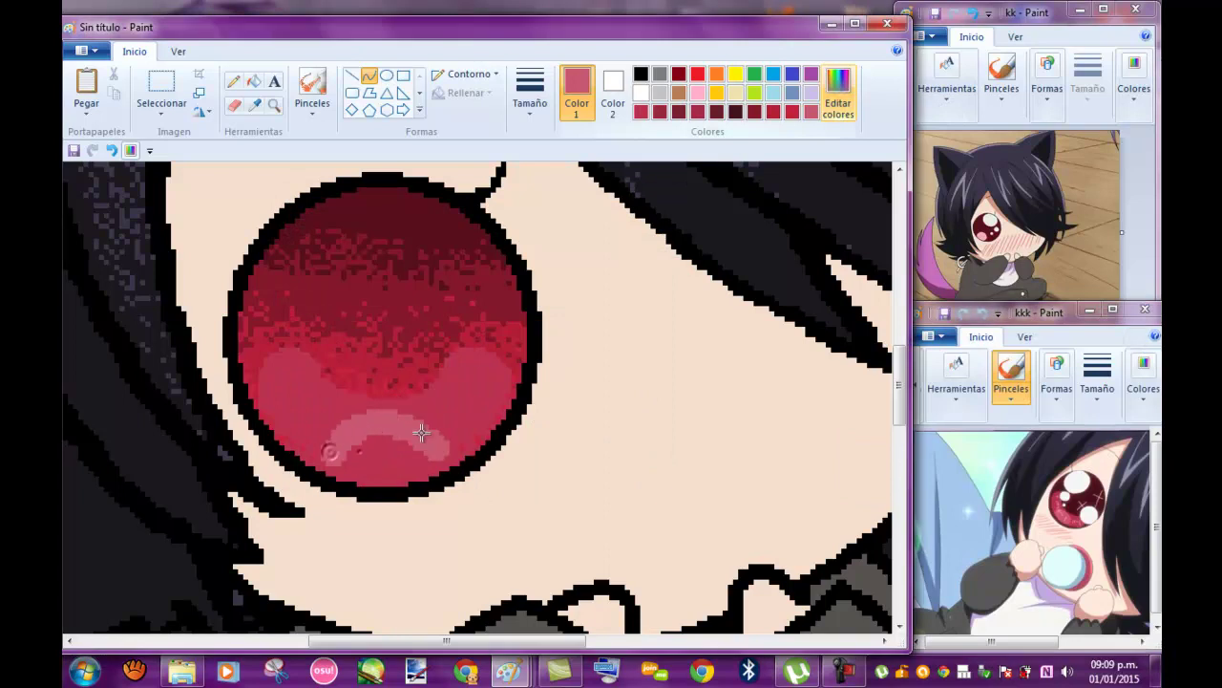
pyautogui.moveTo(436, 423); pyautogui.dragTo(430, 428)
pyautogui.click(253, 81)
pyautogui.click(426, 435)
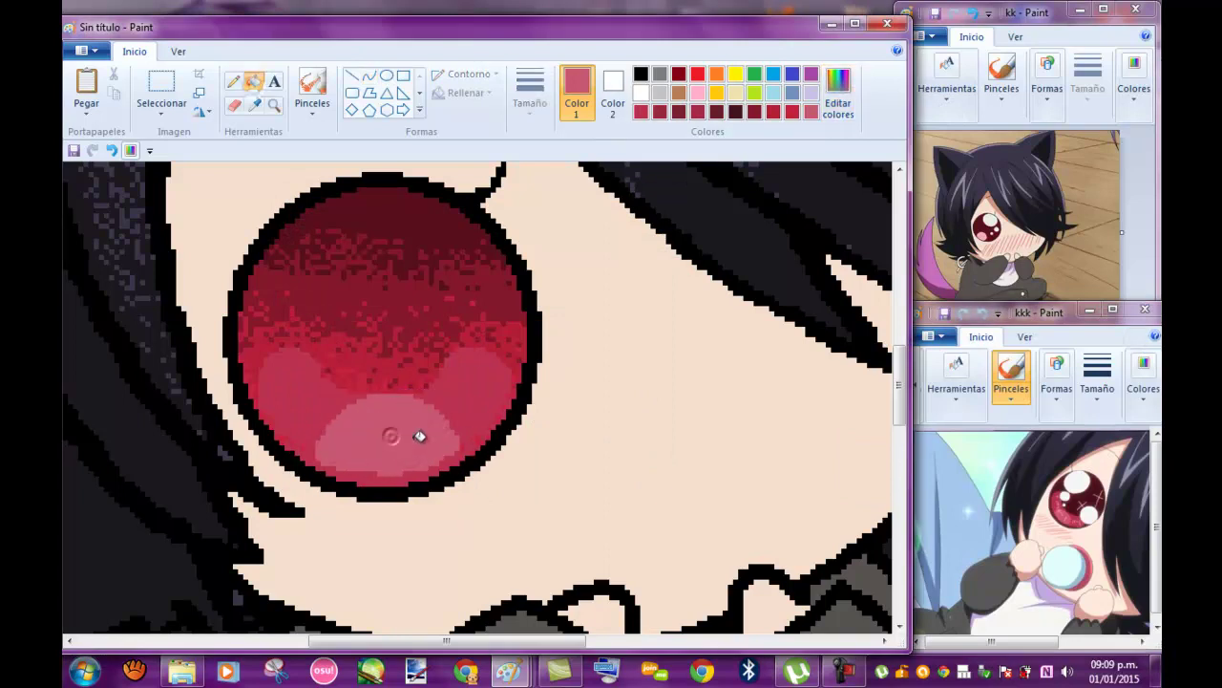
# - Draw a large white circular highlight over the upper right part of the iris
pyautogui.scroll(2, 902, 394)
pyautogui.scroll(-3, 901, 395)
pyautogui.scroll(3, 726, 325)
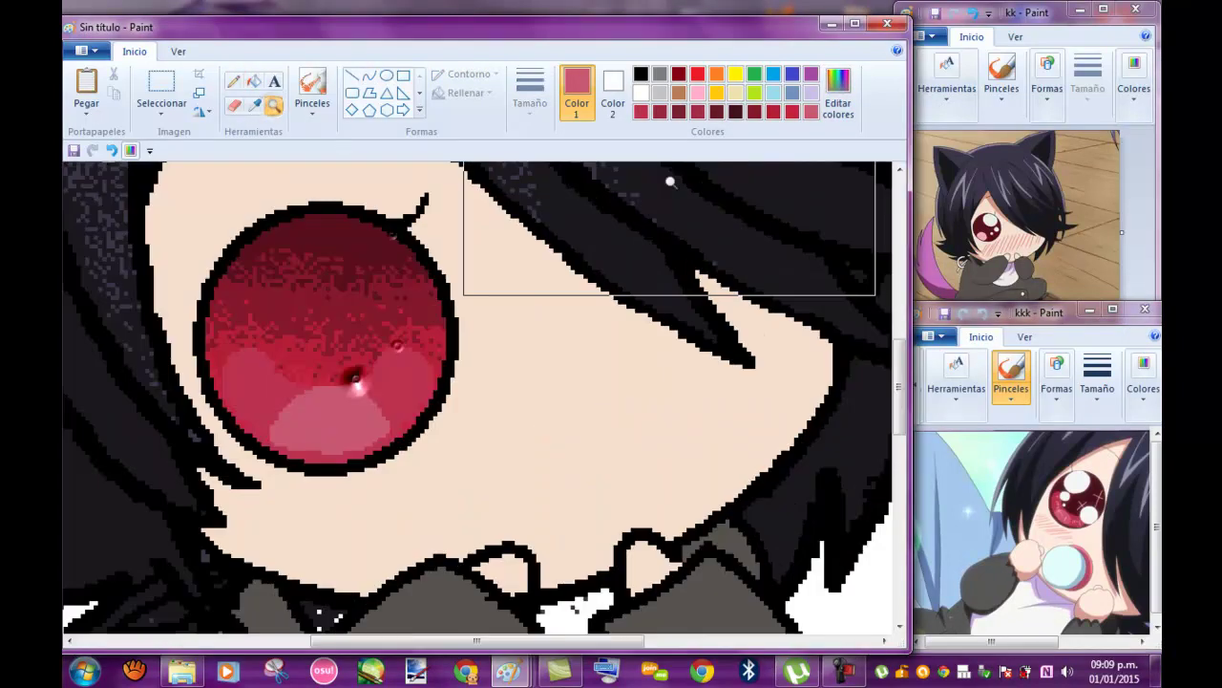
pyautogui.click(385, 75)
pyautogui.click(641, 92)
pyautogui.moveTo(253, 236); pyautogui.dragTo(367, 352)
pyautogui.click(528, 96)
pyautogui.click(567, 242)
pyautogui.moveTo(300, 277); pyautogui.dragTo(377, 260)
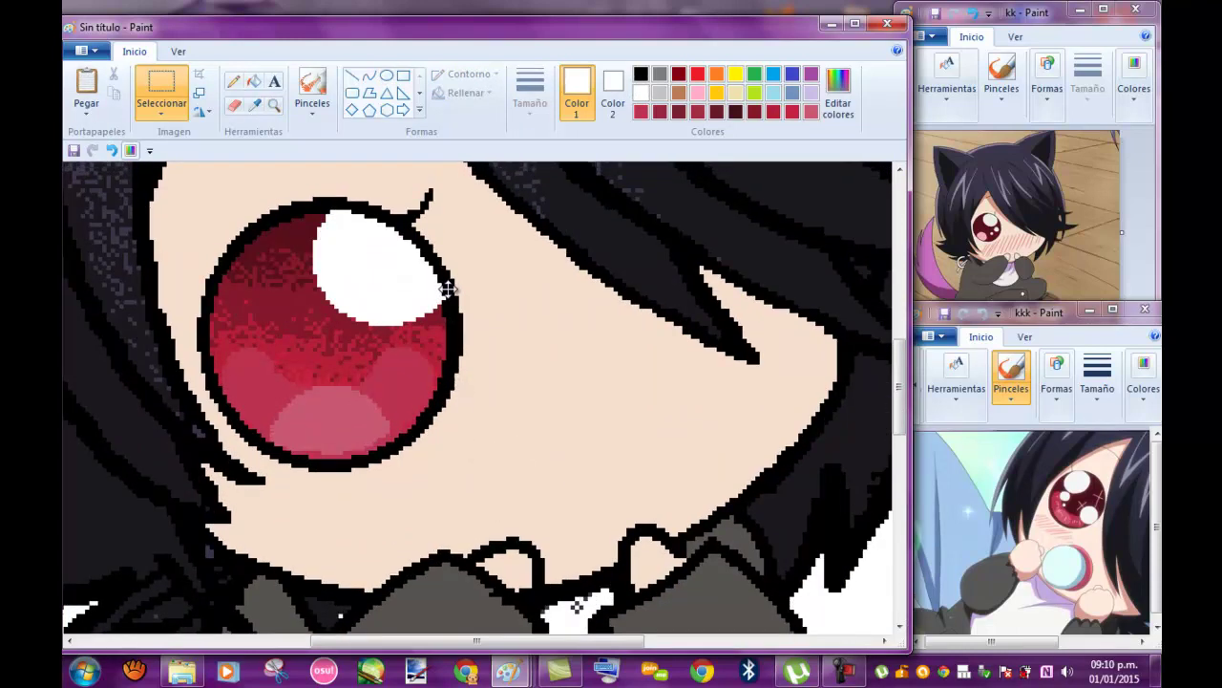
# - Undo the large white highlight, redraw it over the upper right iris and paste the eye outline back over it
pyautogui.click(111, 149)
pyautogui.moveTo(354, 254); pyautogui.dragTo(389, 278)
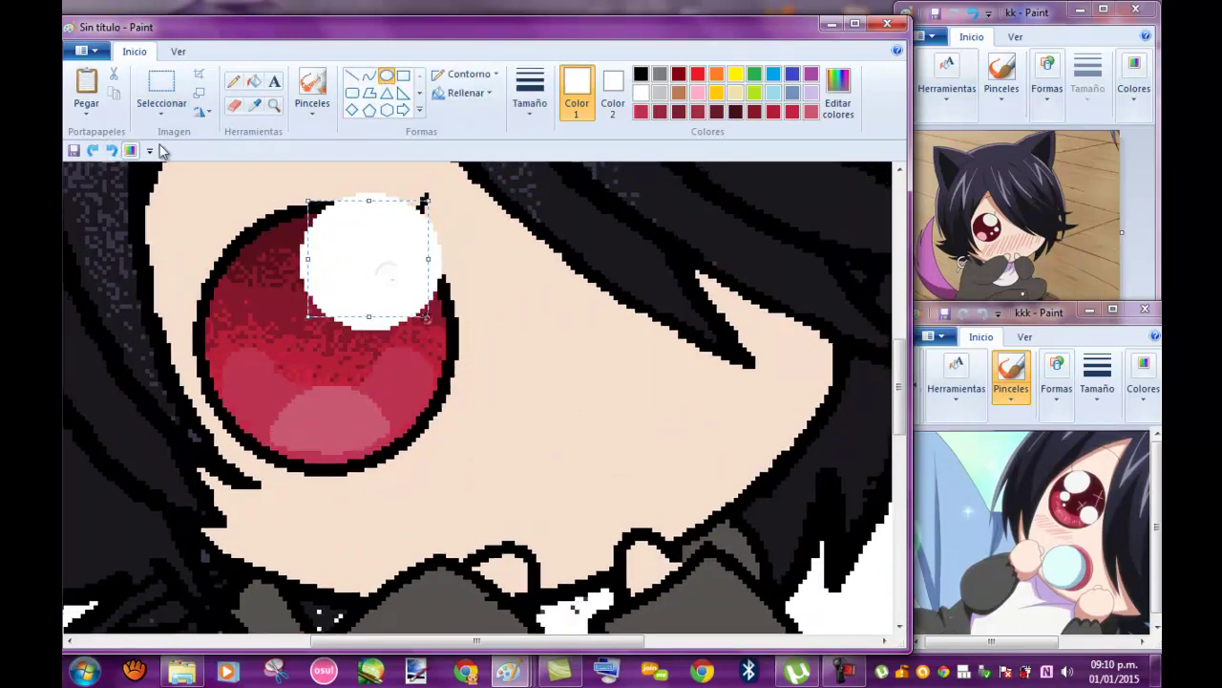
pyautogui.click(506, 408)
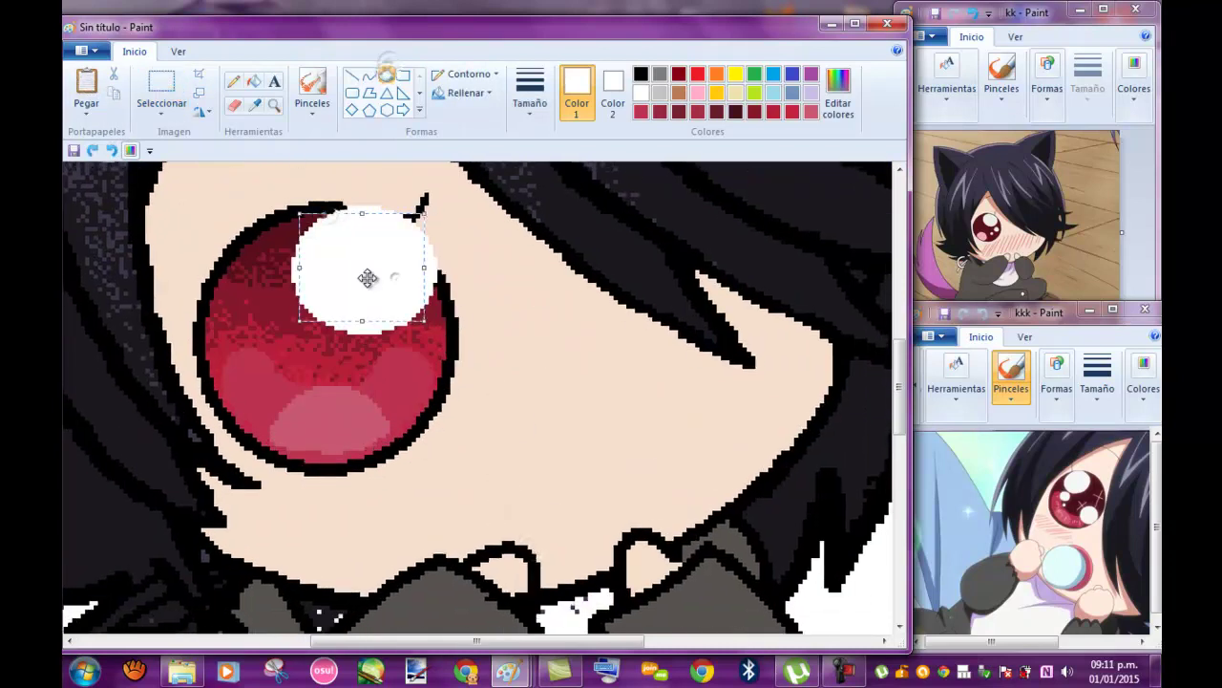
pyautogui.click(274, 104)
pyautogui.rightClick(254, 261)
pyautogui.rightClick(254, 261)
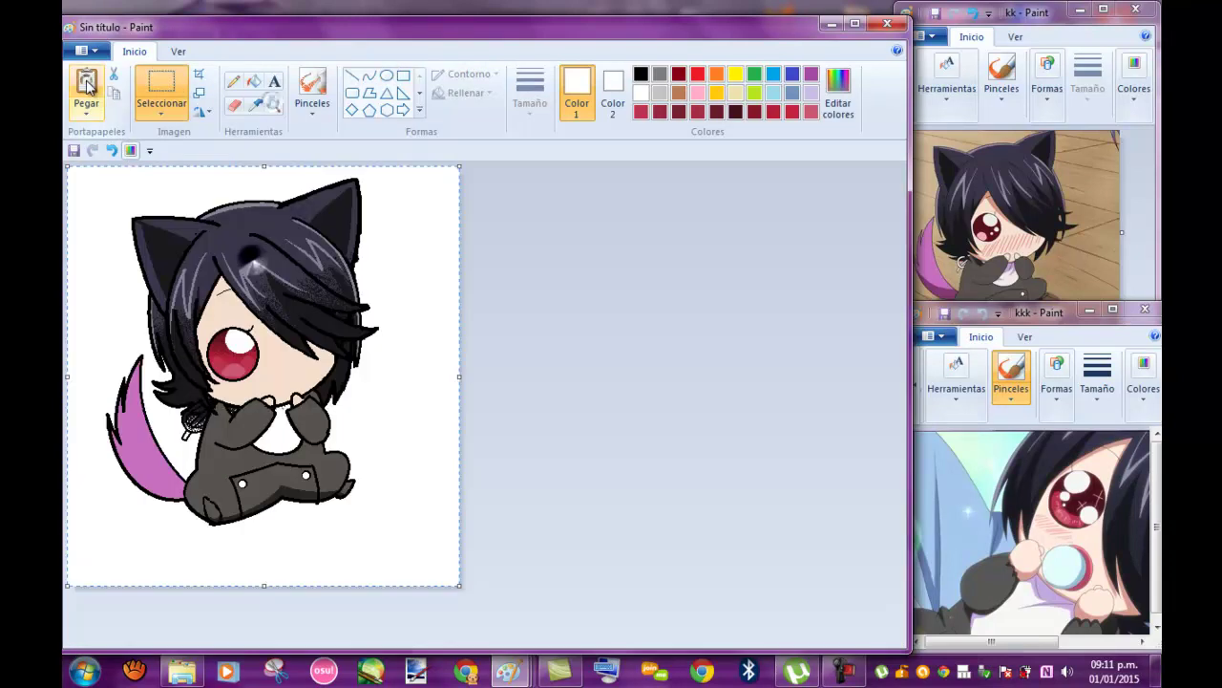
pyautogui.click(241, 344)
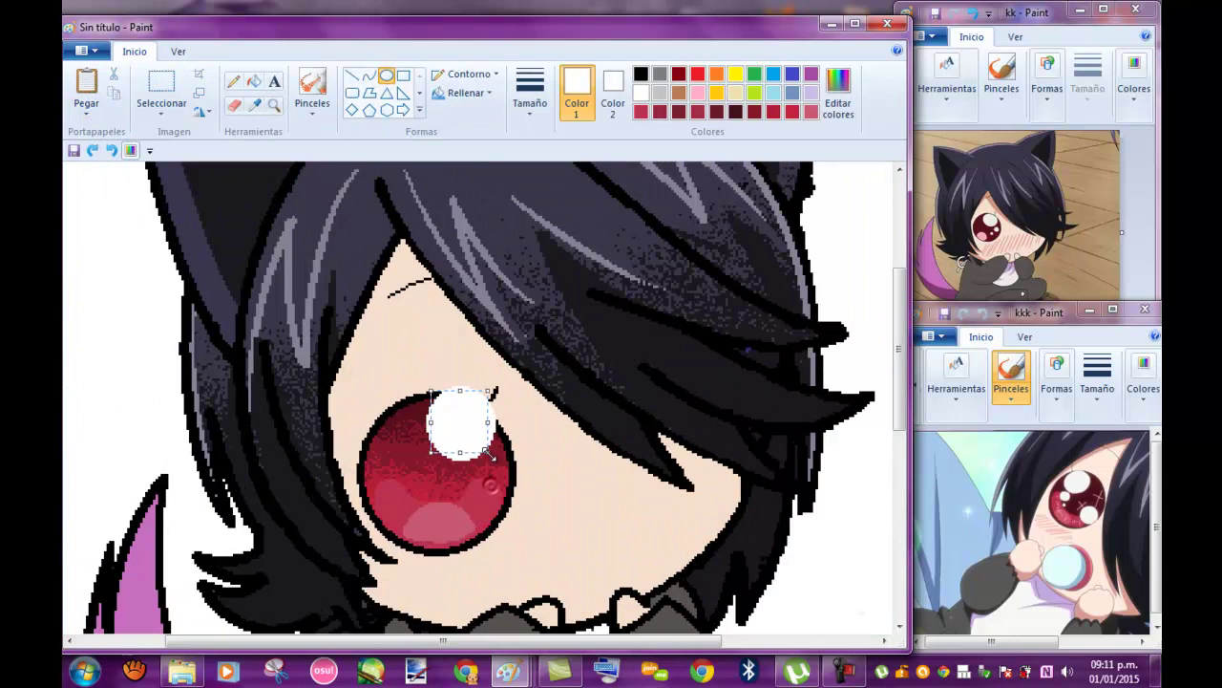
pyautogui.scroll(-3, 582, 468)
pyautogui.scroll(3, 390, 364)
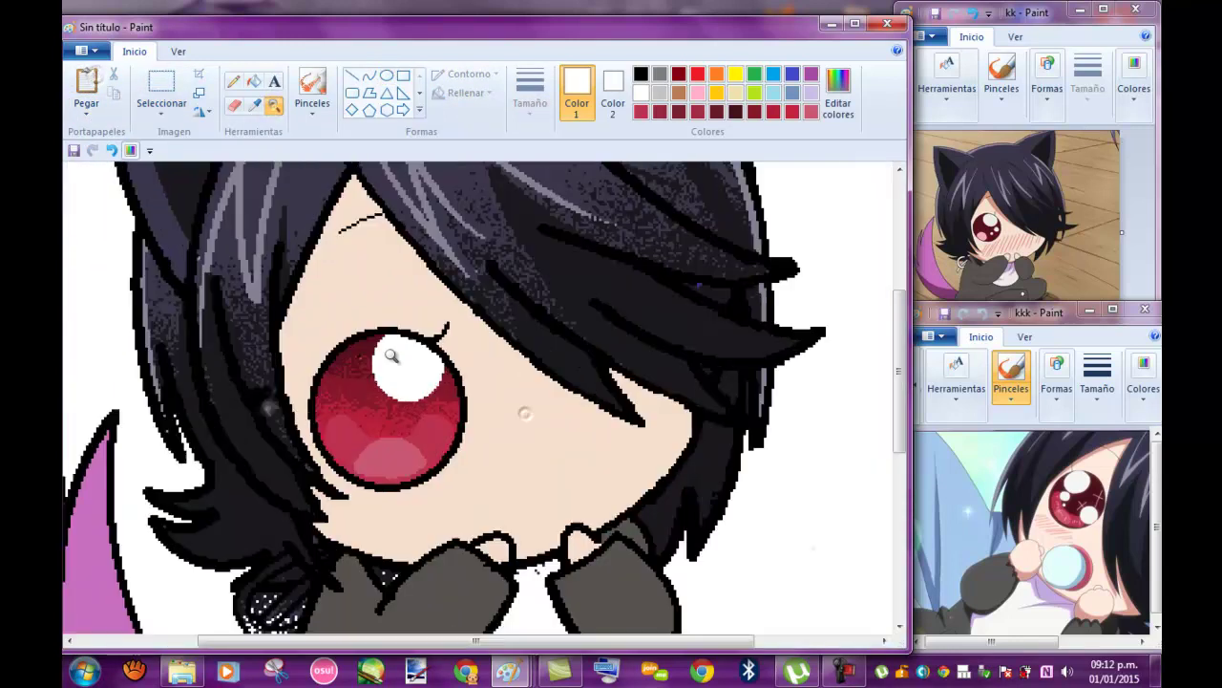
# - Draw two small solid white circles on the iris below the large highlight
pyautogui.scroll(1, 429, 420)
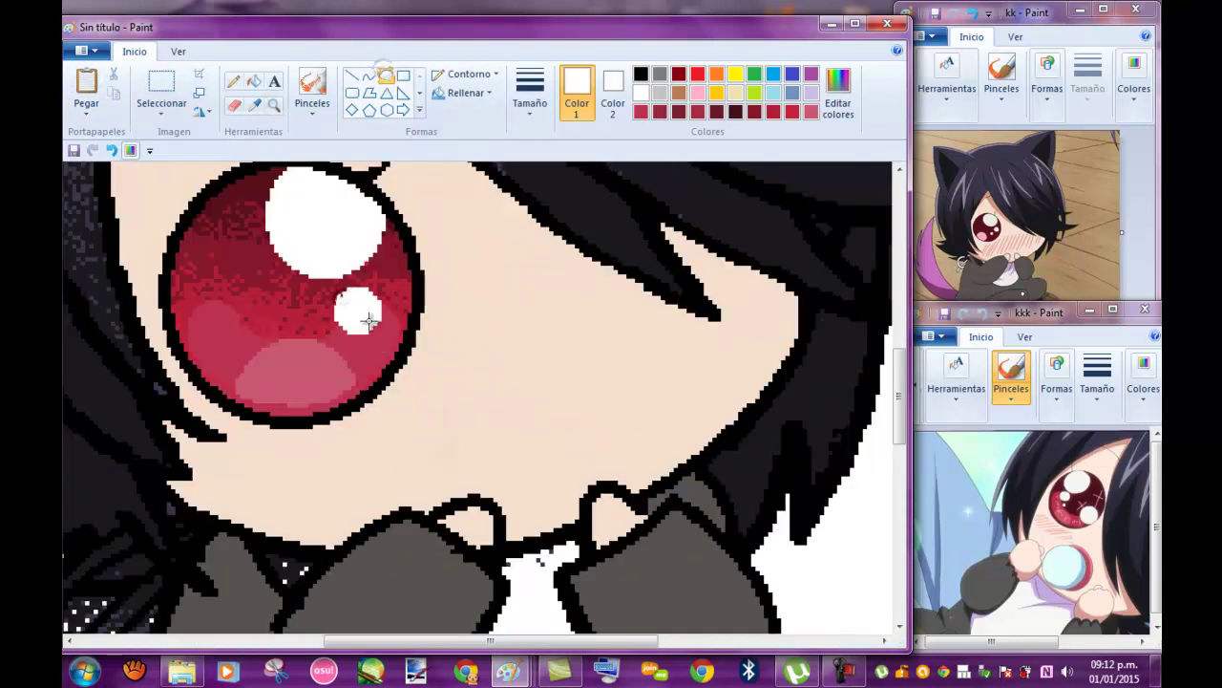
pyautogui.click(277, 112)
pyautogui.click(354, 286)
pyautogui.click(386, 74)
pyautogui.moveTo(382, 329); pyautogui.dragTo(434, 401)
pyautogui.moveTo(372, 319); pyautogui.dragTo(417, 379)
# - Mix a pale dusty pink and draw thin crossed sparkle lines on the left side of the iris
pyautogui.click(275, 105)
pyautogui.rightClick(254, 429)
pyautogui.click(351, 74)
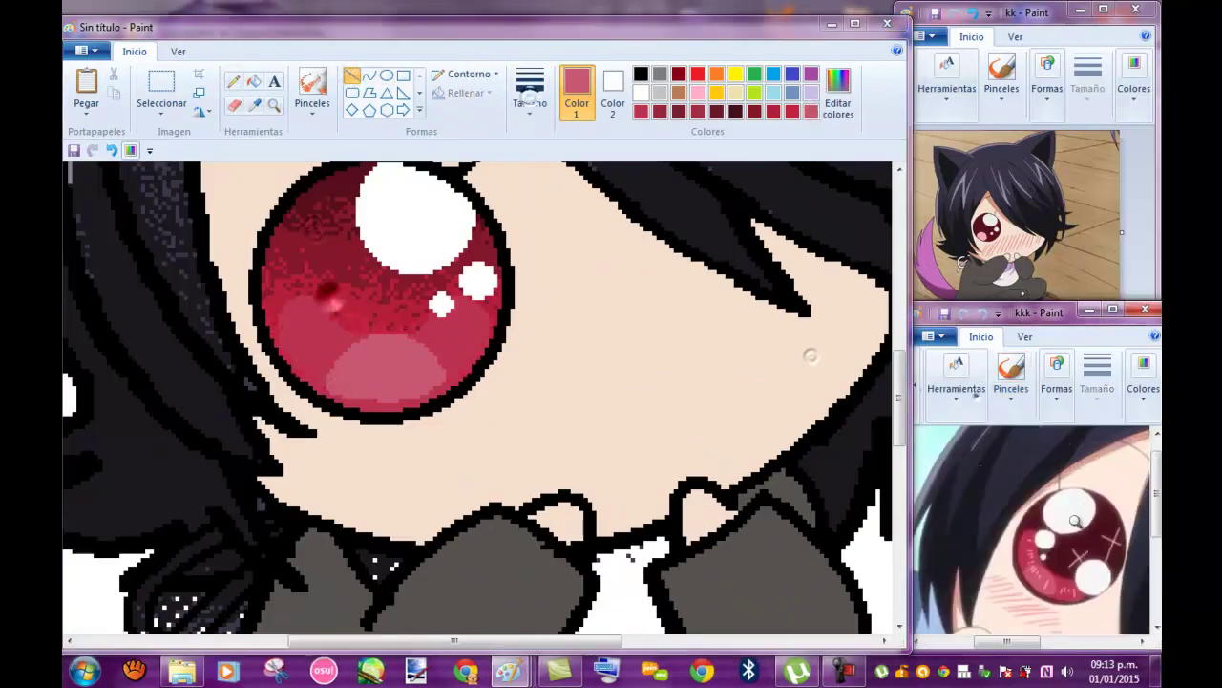
pyautogui.click(838, 95)
pyautogui.click(322, 455)
pyautogui.moveTo(308, 212); pyautogui.dragTo(328, 268)
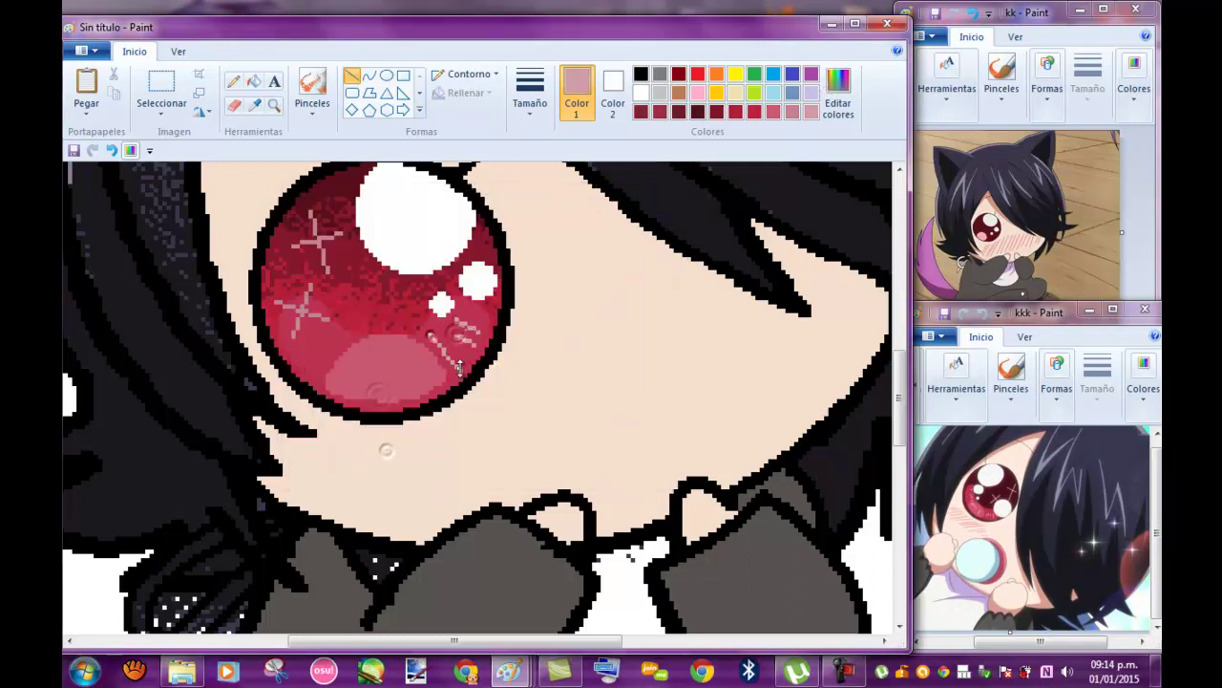
# - Draw short pale-pink radial lines along the lower iris and trim their ends with rose-red pixels
pyautogui.scroll(3, 417, 490)
pyautogui.moveTo(350, 306); pyautogui.dragTo(372, 408)
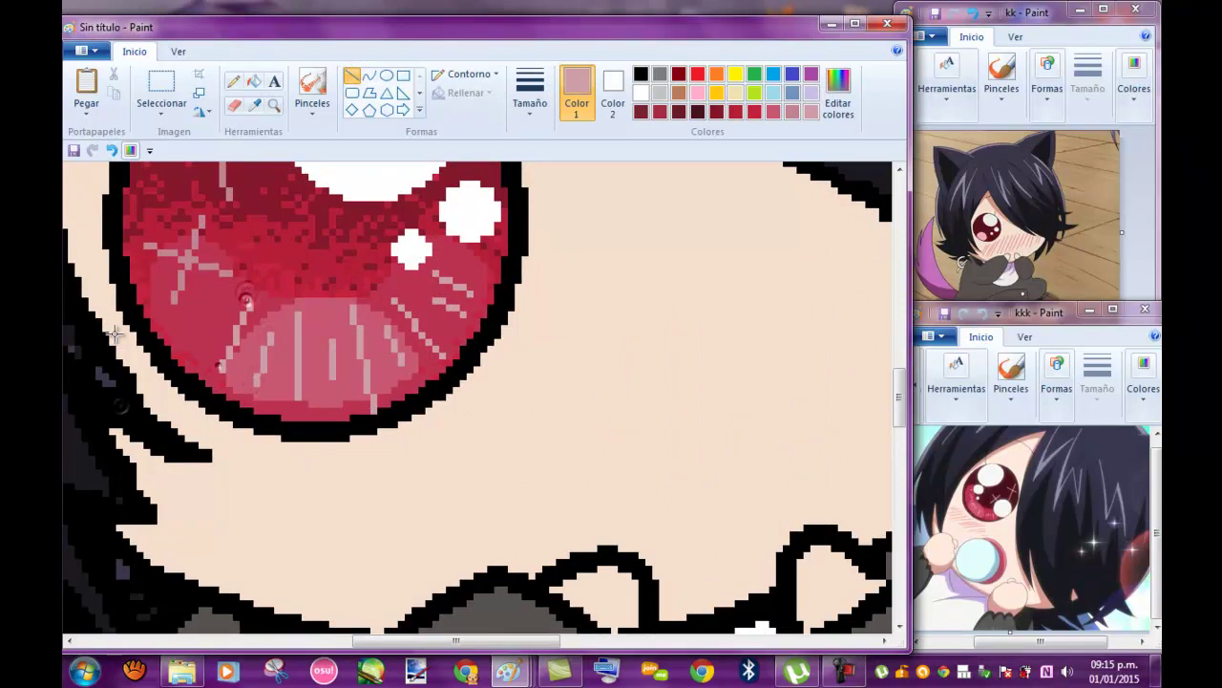
pyautogui.click(274, 105)
pyautogui.rightClick(286, 286)
pyautogui.click(233, 417)
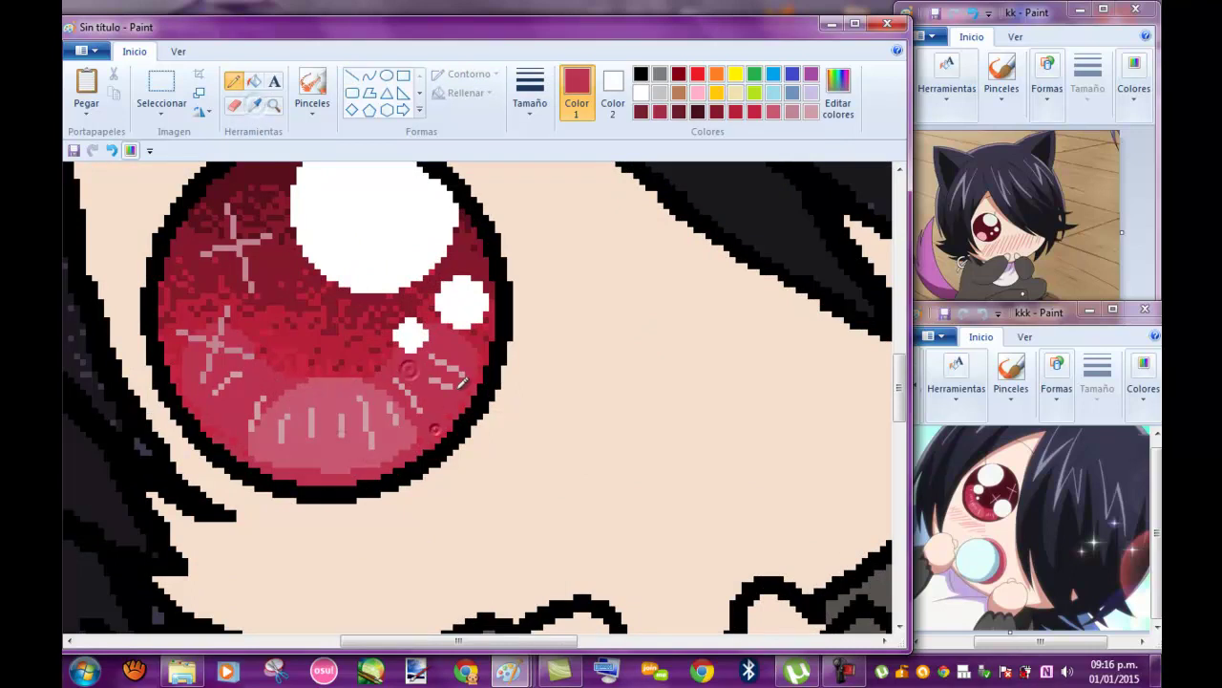
pyautogui.click(459, 389)
pyautogui.rightClick(450, 382)
# - Sample the light gray from the reference image (hue 40, saturation 11, luminosity 220) and fill the white chest area
pyautogui.rightClick(633, 453)
pyautogui.click(1066, 271)
pyautogui.click(1134, 76)
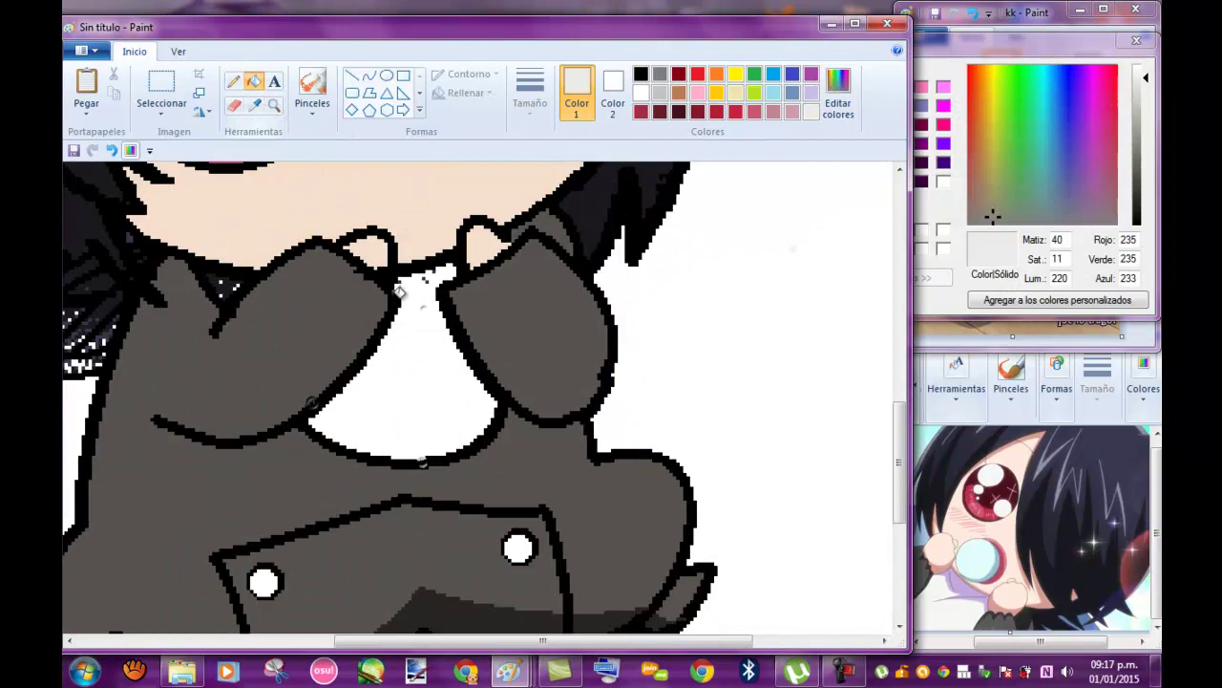
pyautogui.click(443, 380)
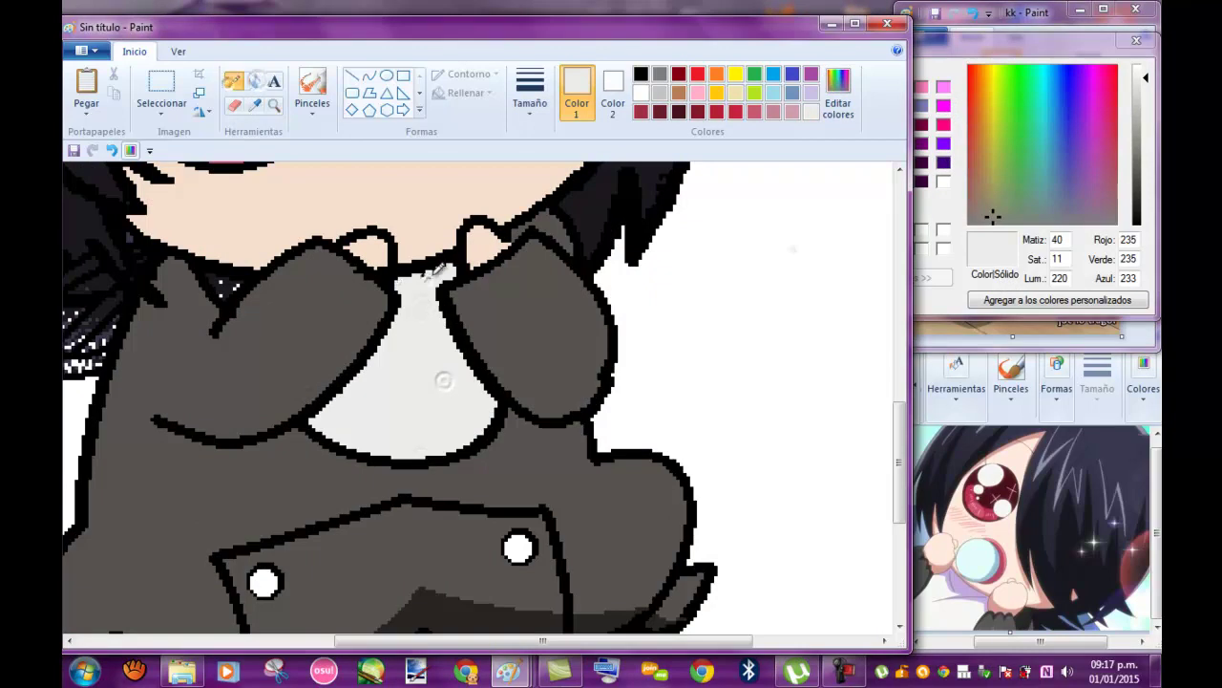
# - Clean up the ring ornament below the hair pixel by pixel with light gray, white and black
pyautogui.moveTo(484, 641); pyautogui.dragTo(384, 642)
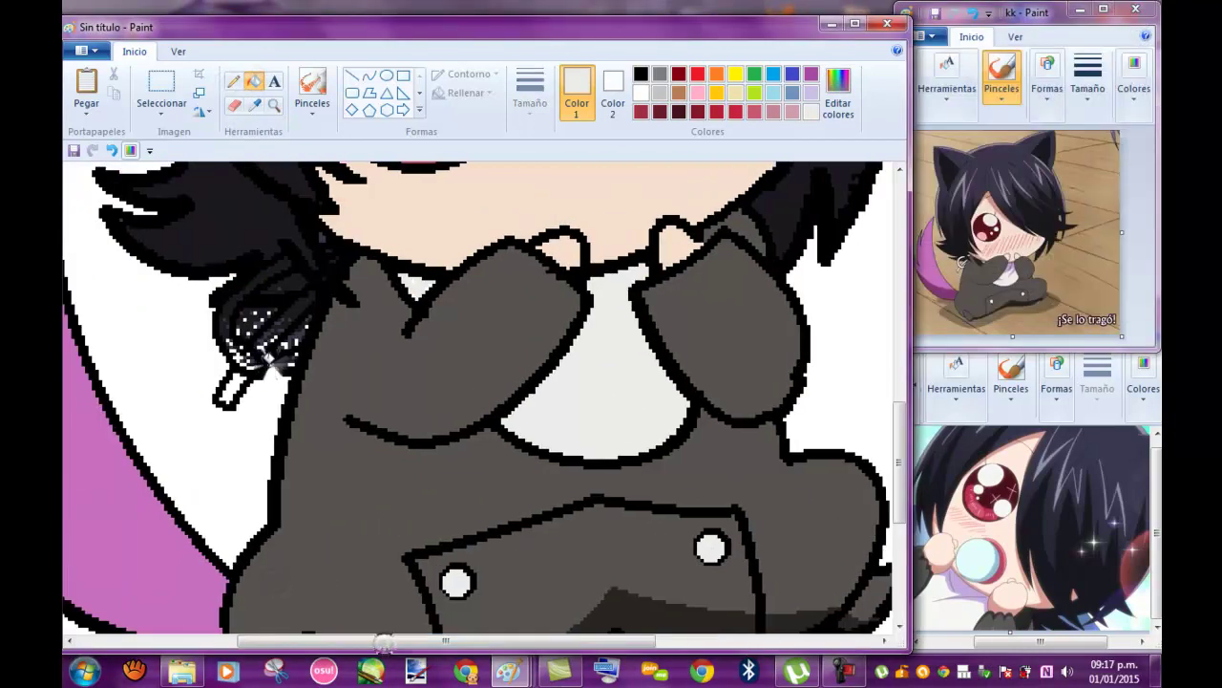
pyautogui.scroll(2, 272, 361)
pyautogui.click(233, 80)
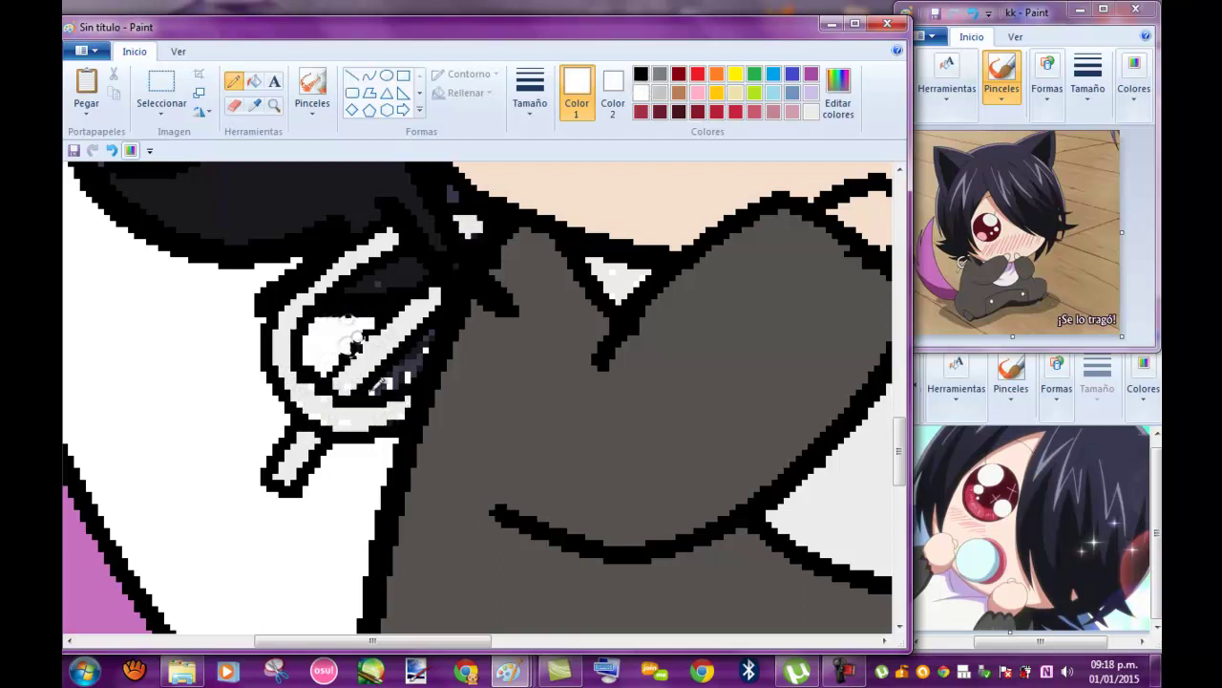
# - Fill the upper chest with light purple and set the drawing color to lavender gray with hue 179, saturation 52, luminosity 181
pyautogui.scroll(-3, 422, 341)
pyautogui.click(456, 376)
pyautogui.click(839, 91)
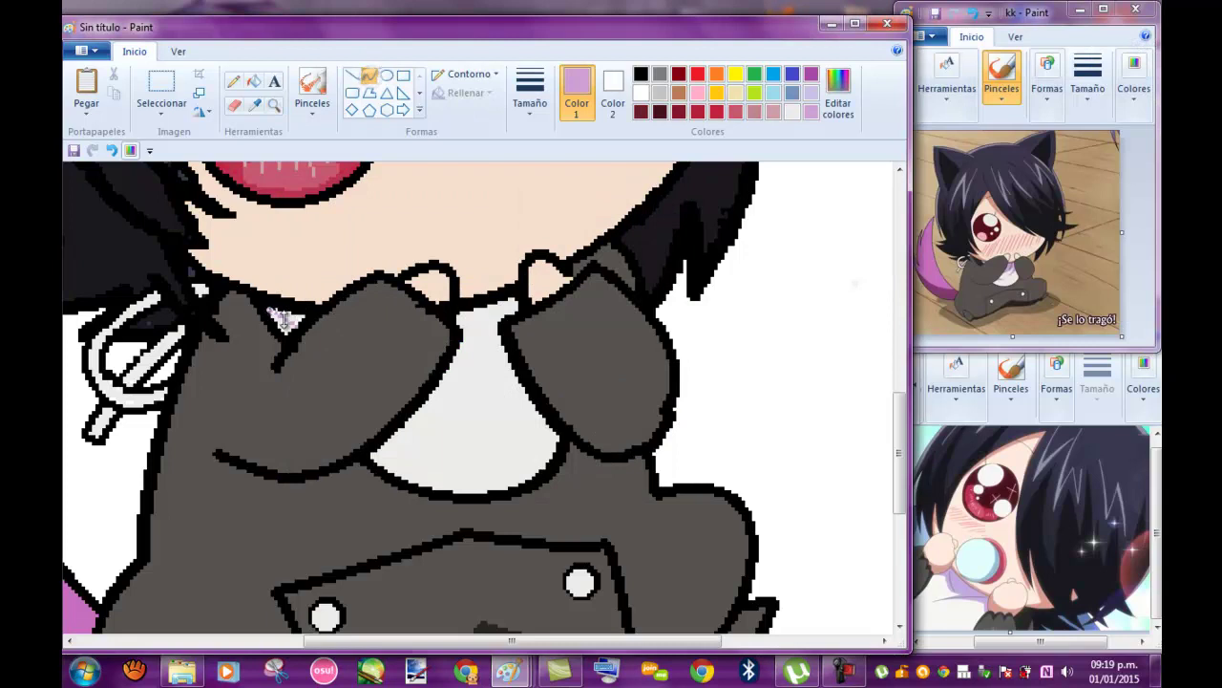
pyautogui.click(253, 81)
pyautogui.click(473, 344)
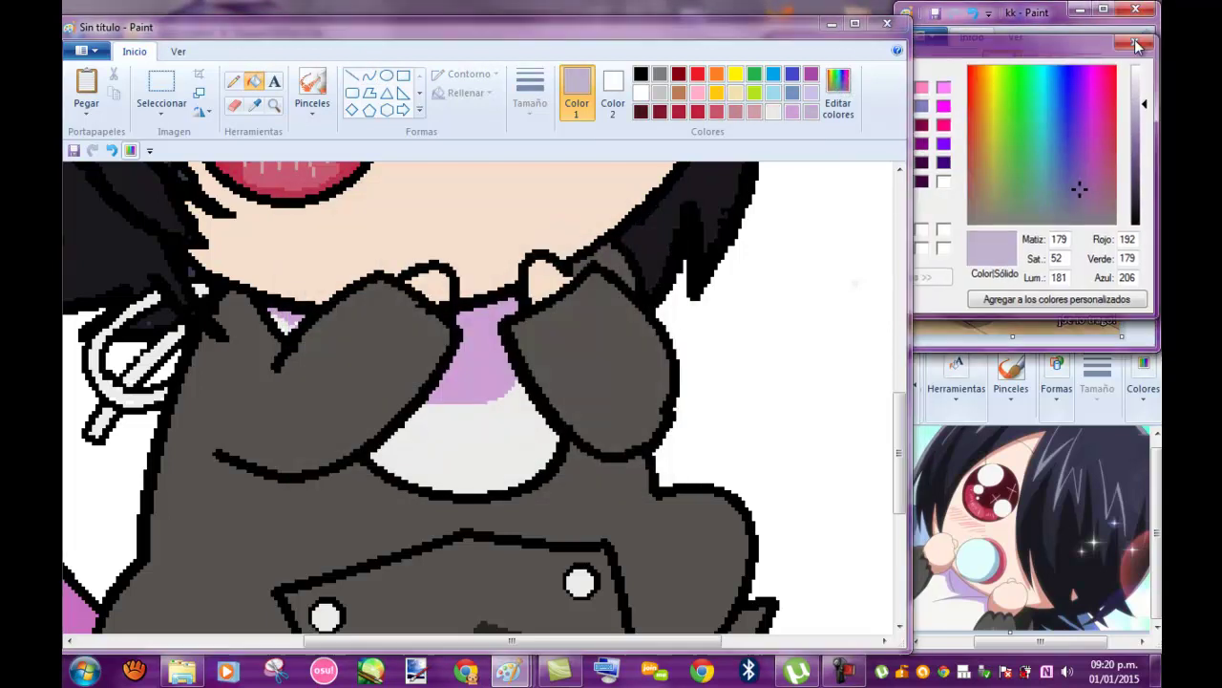
pyautogui.click(1136, 44)
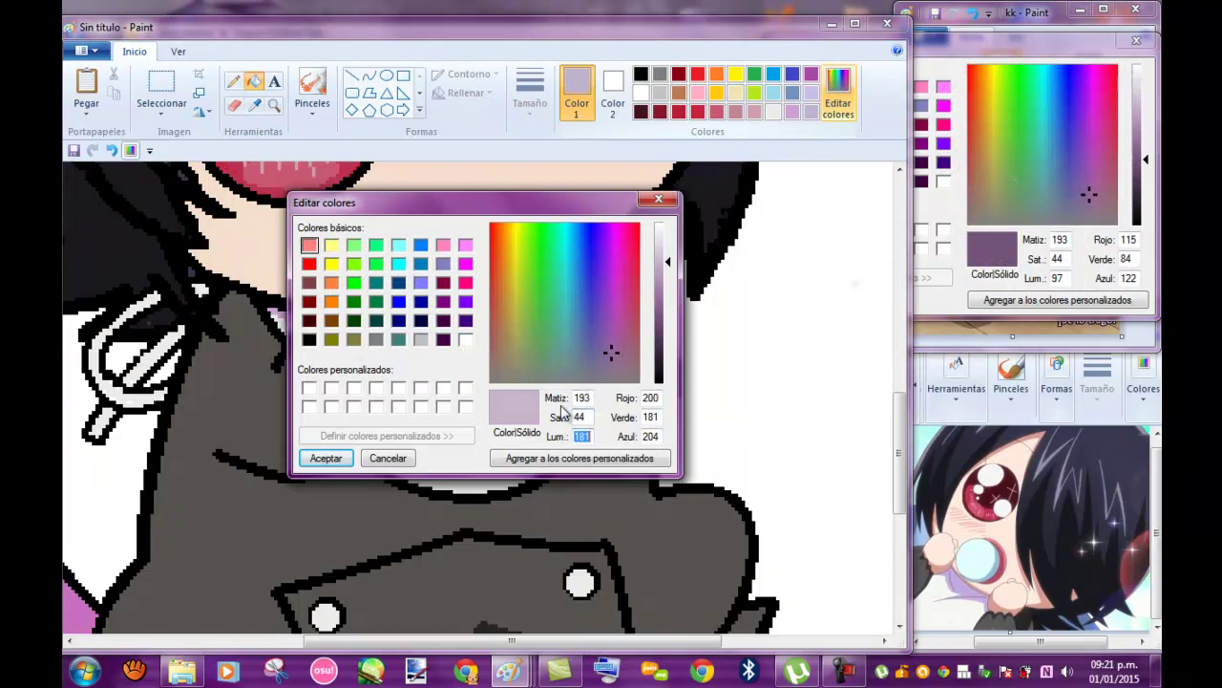
# - Set a dark purple with hue 193, saturation 44, luminosity 97 and draw a fold shadow down the upper chest
pyautogui.write('97')
pyautogui.press('Return')
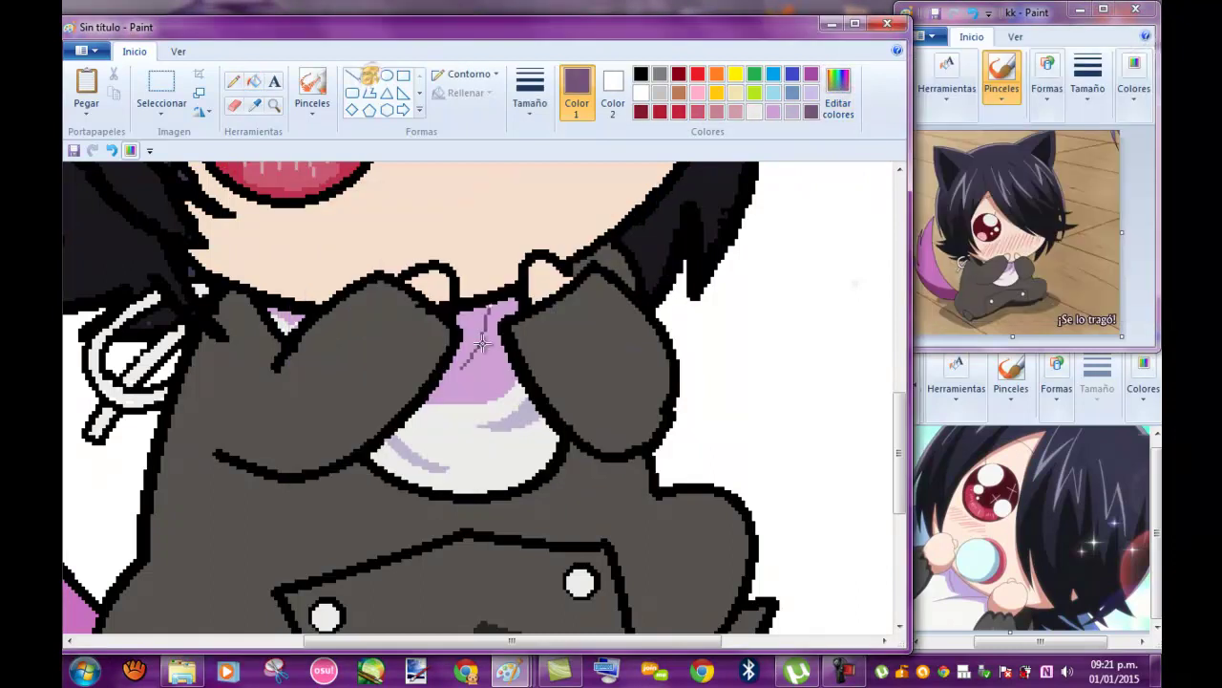
pyautogui.click(484, 356)
pyautogui.scroll(-4, 466, 324)
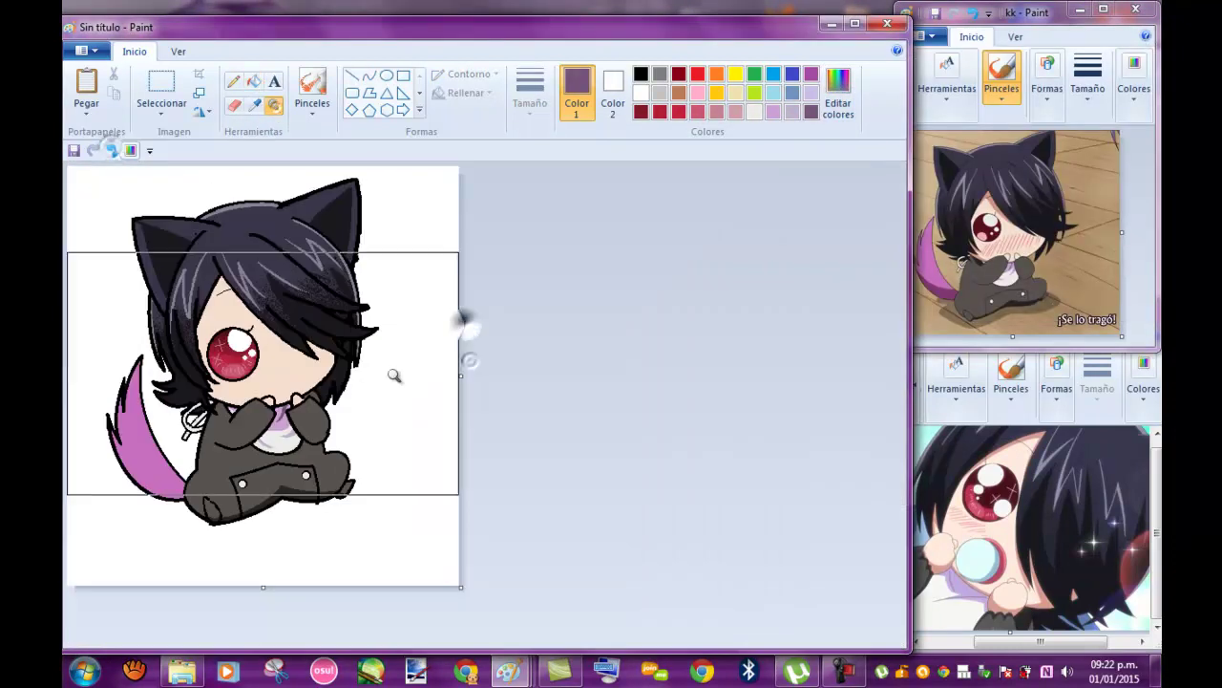
pyautogui.scroll(5, 466, 324)
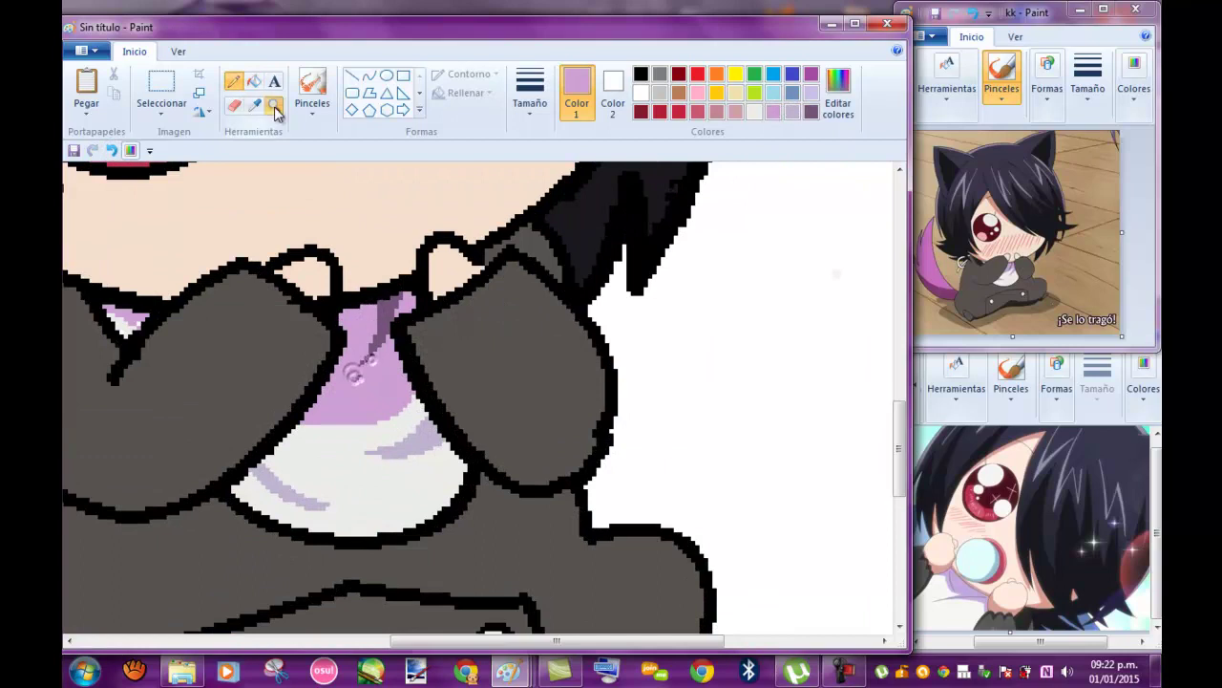
# - Set the drawing color to a brownish pink and shade the forehead skin along the underside of the bangs
pyautogui.click(274, 105)
pyautogui.rightClick(262, 335)
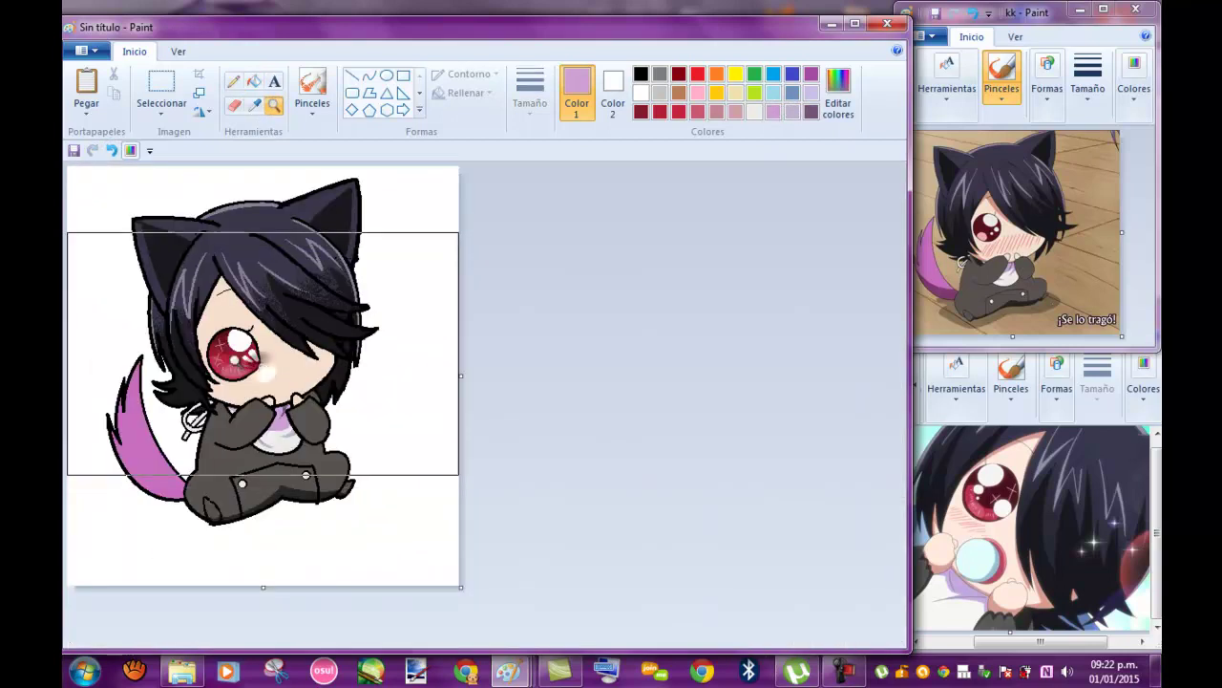
pyautogui.click(273, 191)
pyautogui.scroll(-2, 287, 239)
pyautogui.hscroll(3, 287, 239)
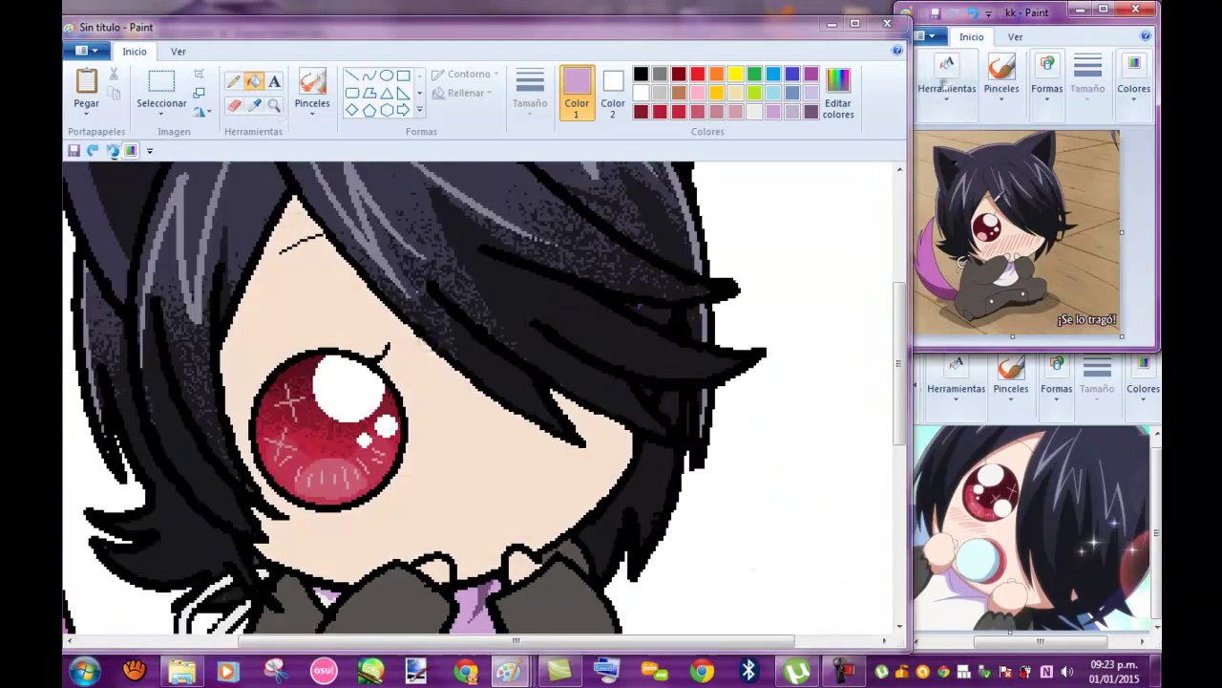
pyautogui.click(838, 90)
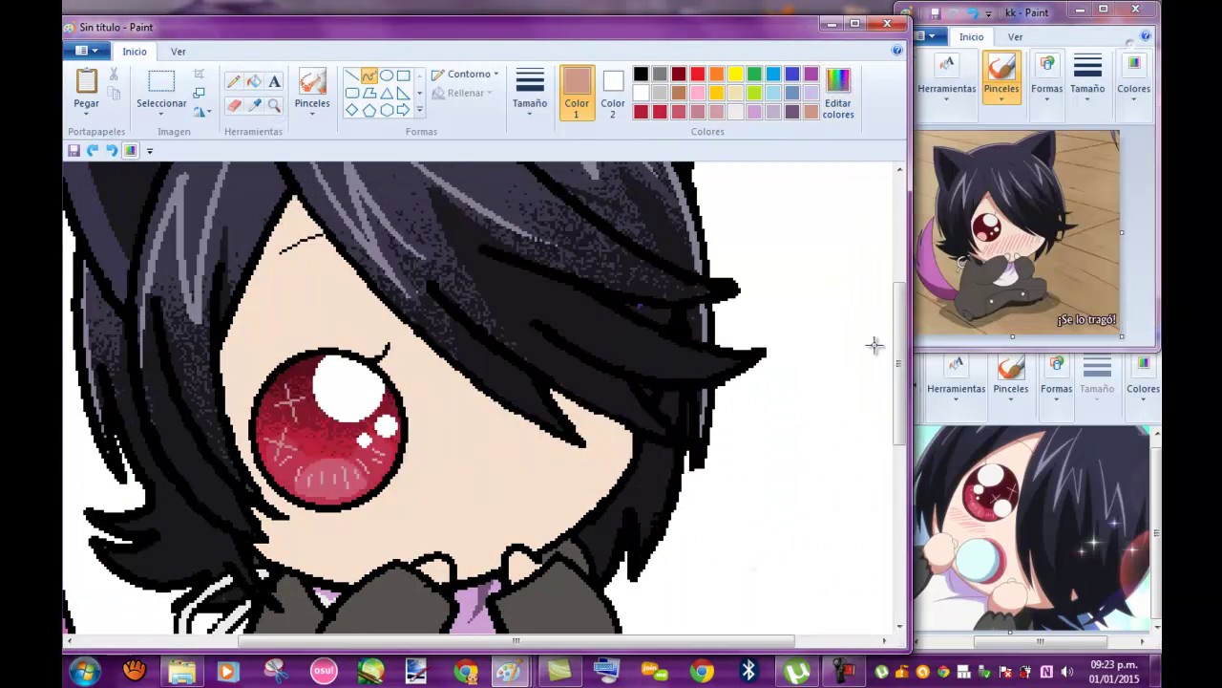
pyautogui.scroll(1, 830, 303)
pyautogui.click(312, 280)
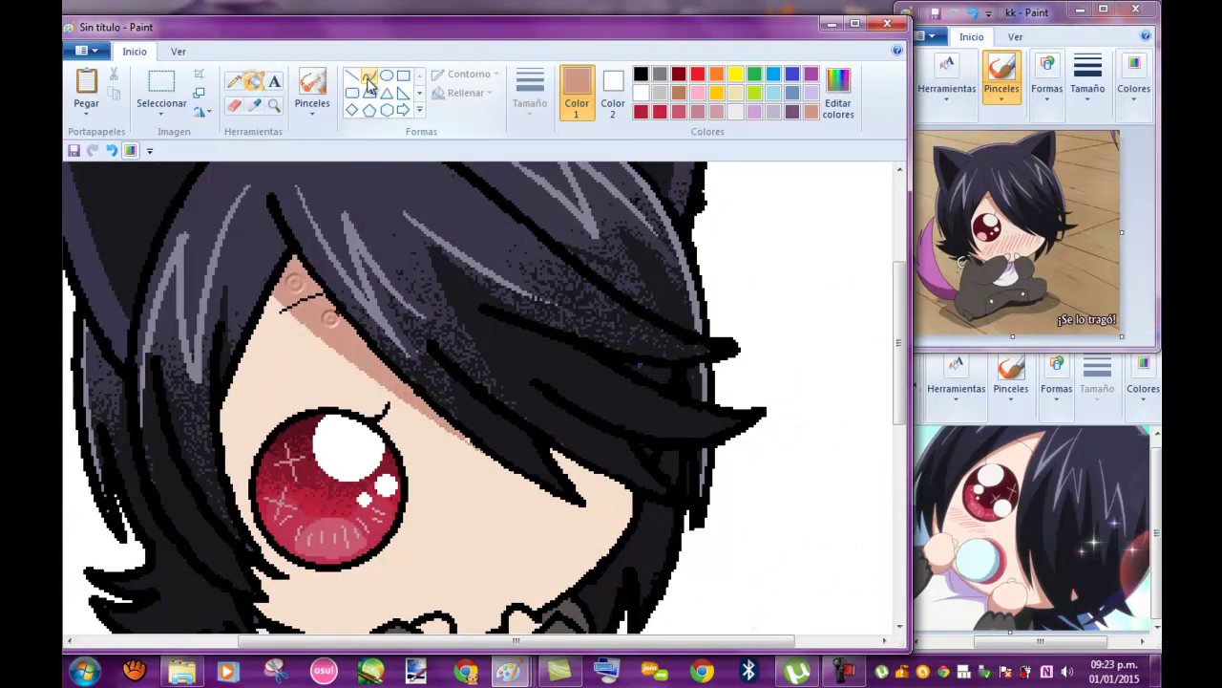
pyautogui.click(236, 85)
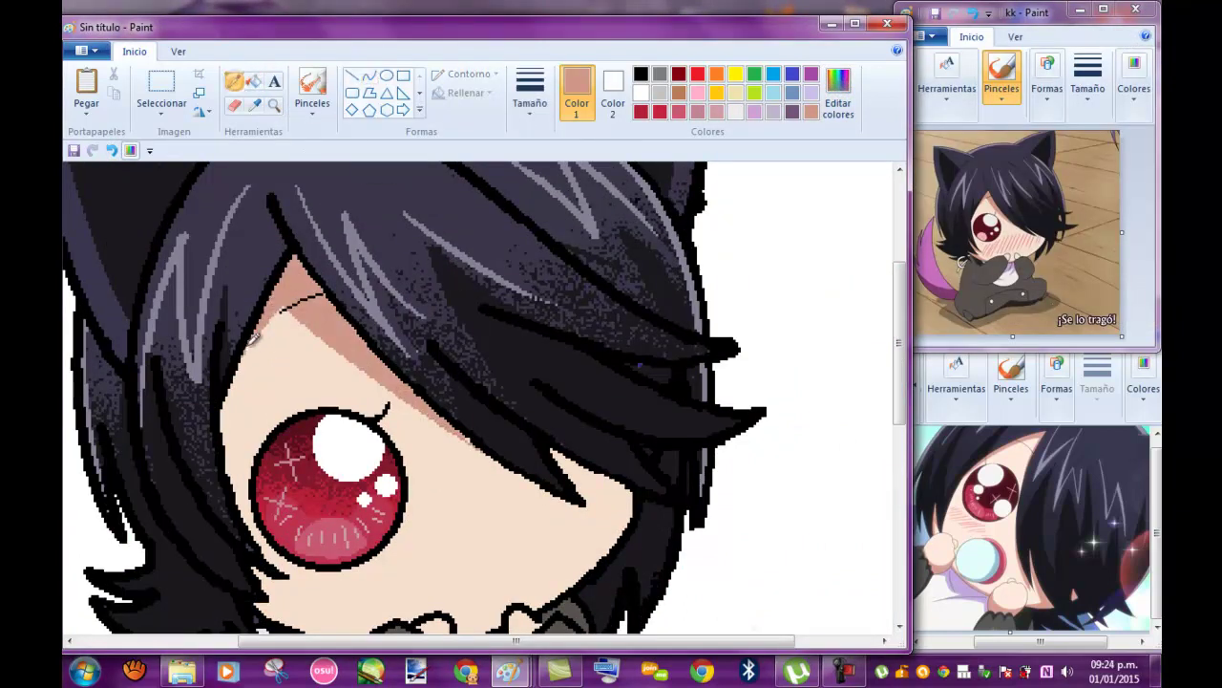
pyautogui.scroll(-1, 649, 333)
# - Try a white fill on the face and a light pink blush line below the eye, and undo it
pyautogui.click(254, 80)
pyautogui.rightClick(506, 305)
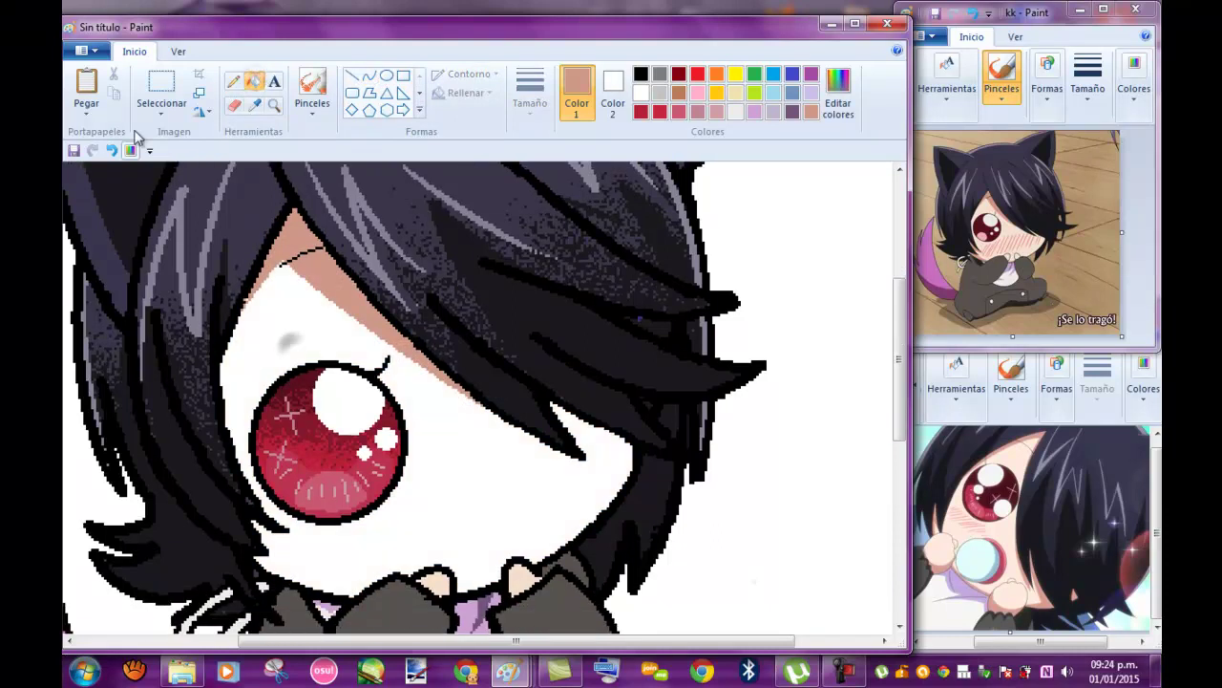
pyautogui.click(162, 86)
pyautogui.rightClick(218, 260)
pyautogui.press('Escape')
pyautogui.click(839, 91)
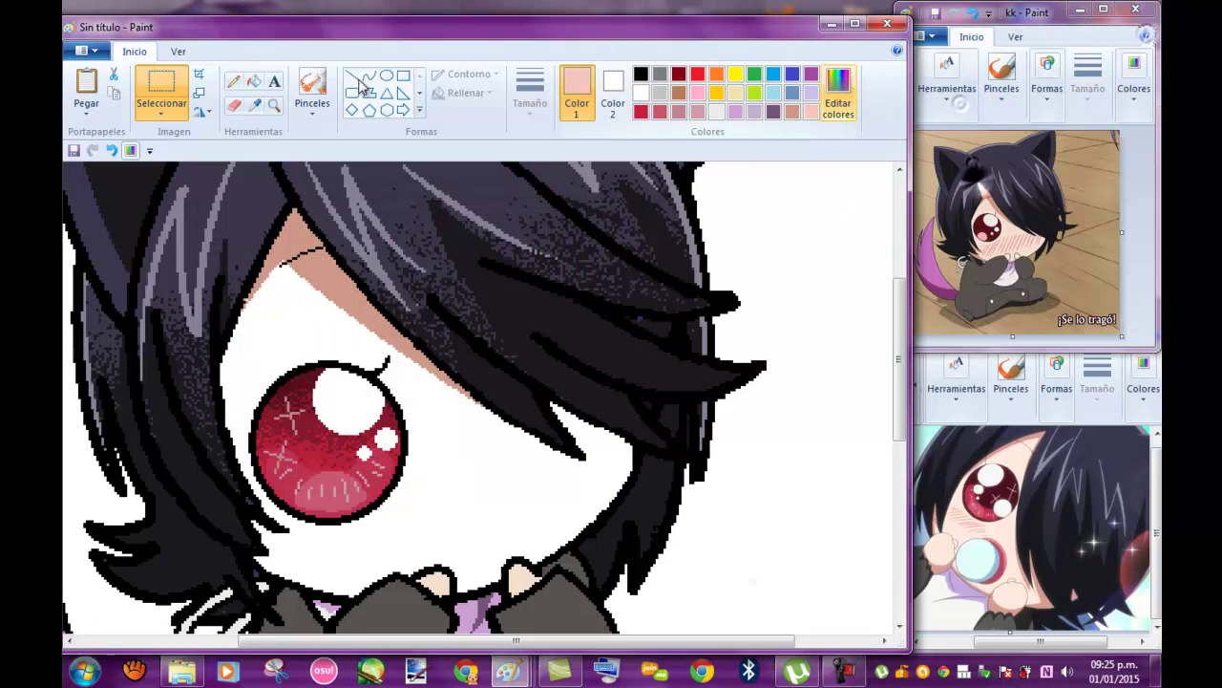
pyautogui.click(352, 75)
pyautogui.moveTo(335, 516); pyautogui.dragTo(314, 568)
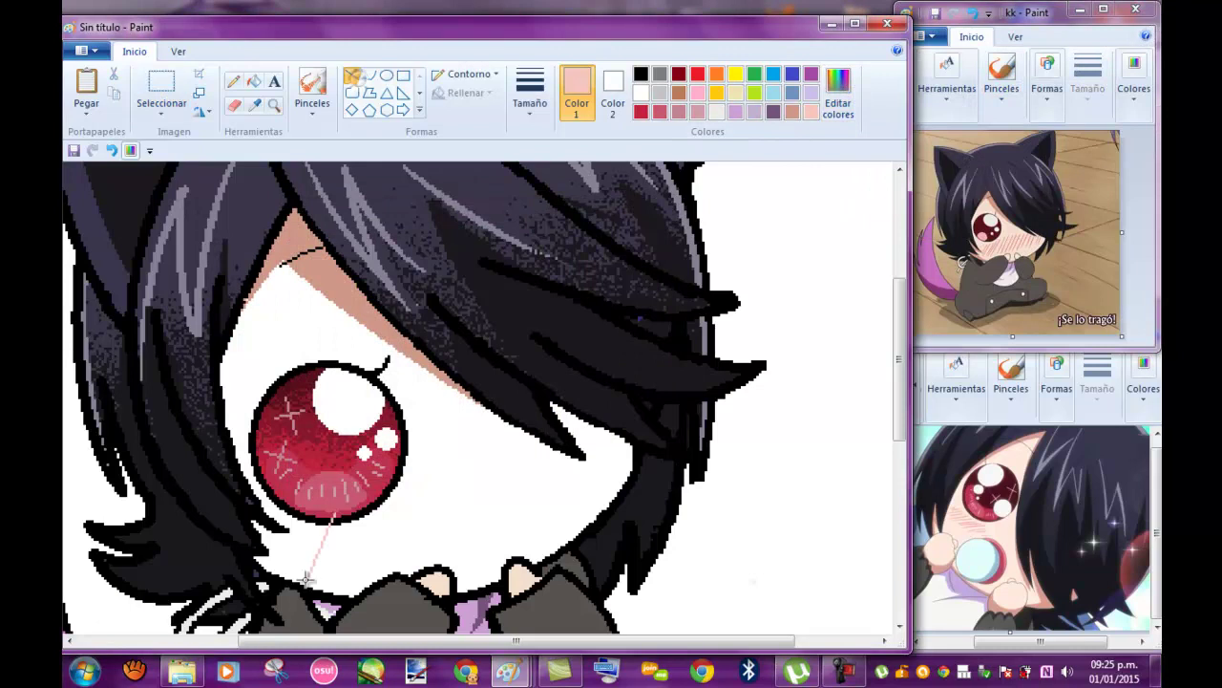
pyautogui.click(111, 150)
# - Set a salmon color with hue 5, saturation 174, luminosity 170 and draw diagonal blush lines across the lower face
pyautogui.click(839, 91)
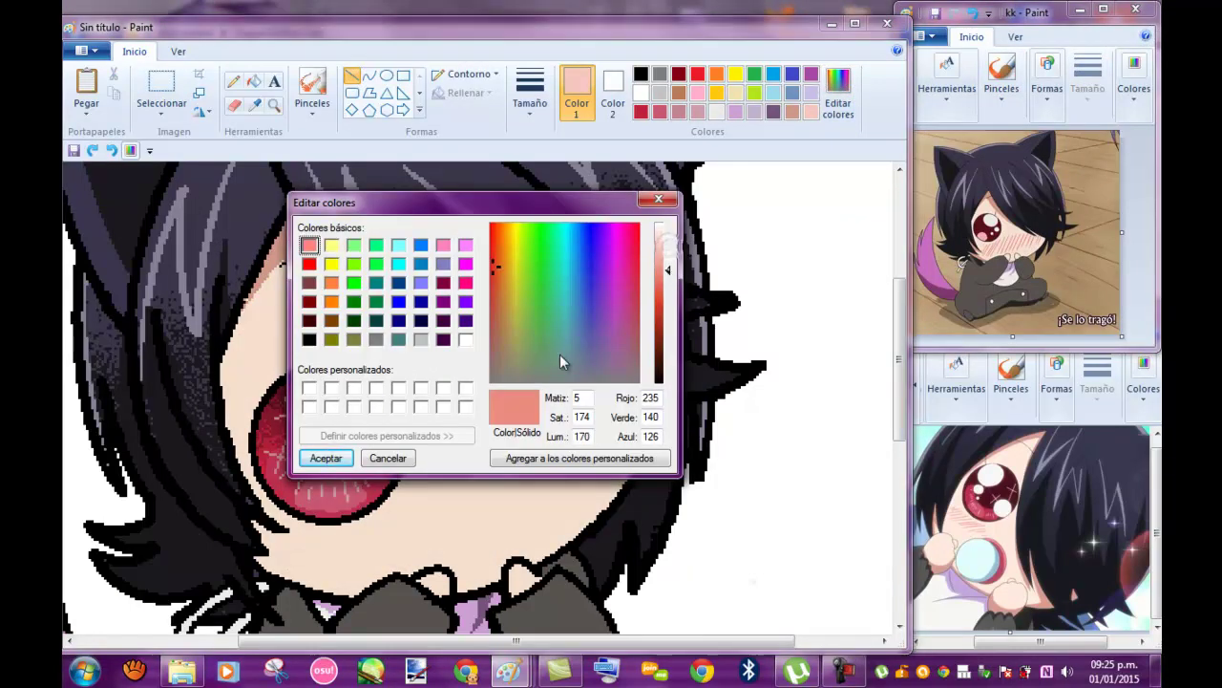
pyautogui.click(325, 457)
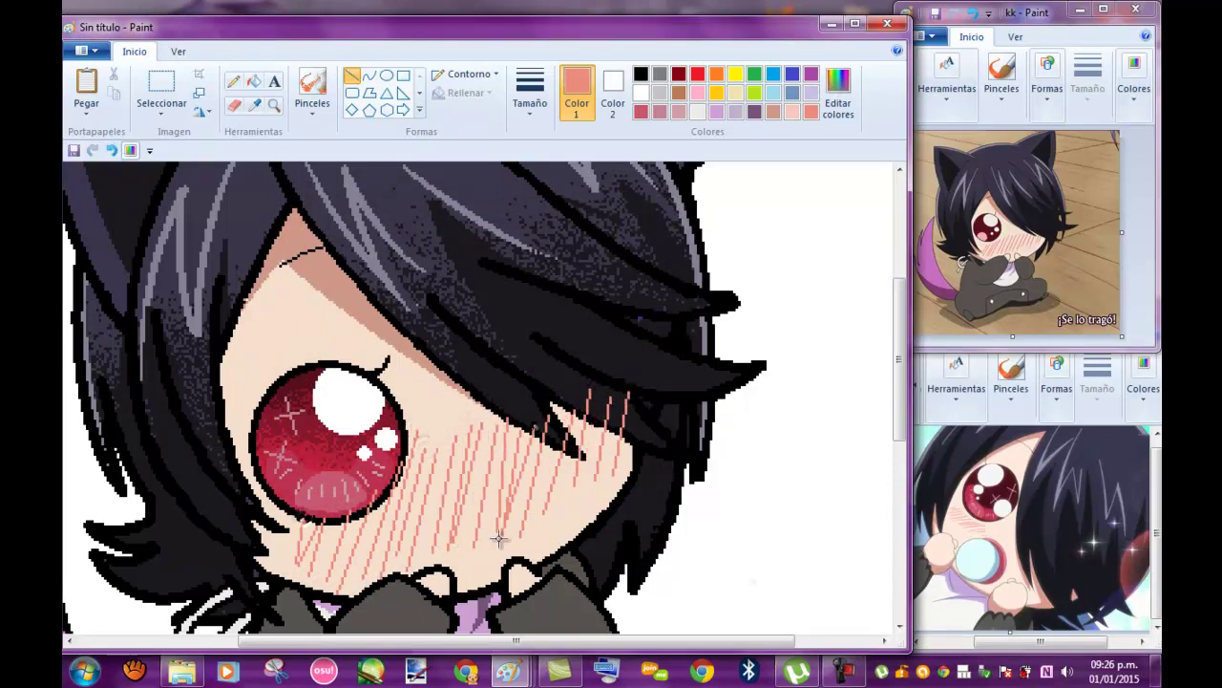
pyautogui.scroll(-5, 498, 539)
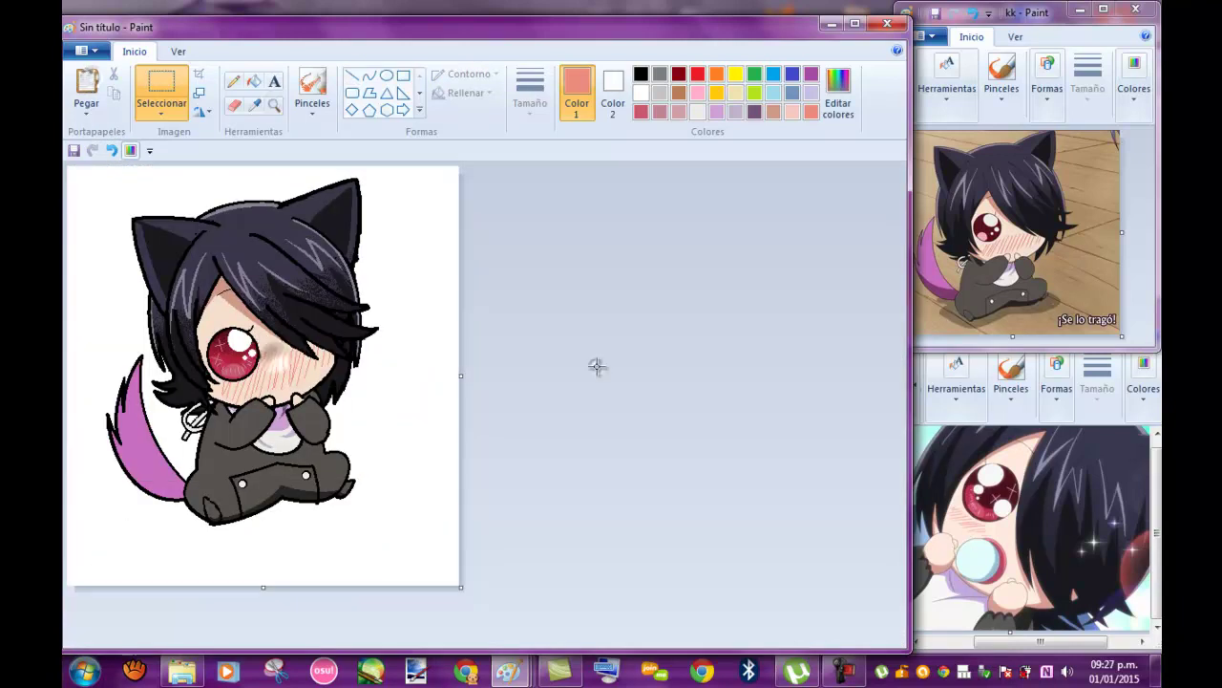
# - Try to spray skin color over the blush and around the eye with the airbrush, and undo it
pyautogui.click(793, 111)
pyautogui.click(312, 84)
pyautogui.moveTo(334, 329); pyautogui.dragTo(247, 358)
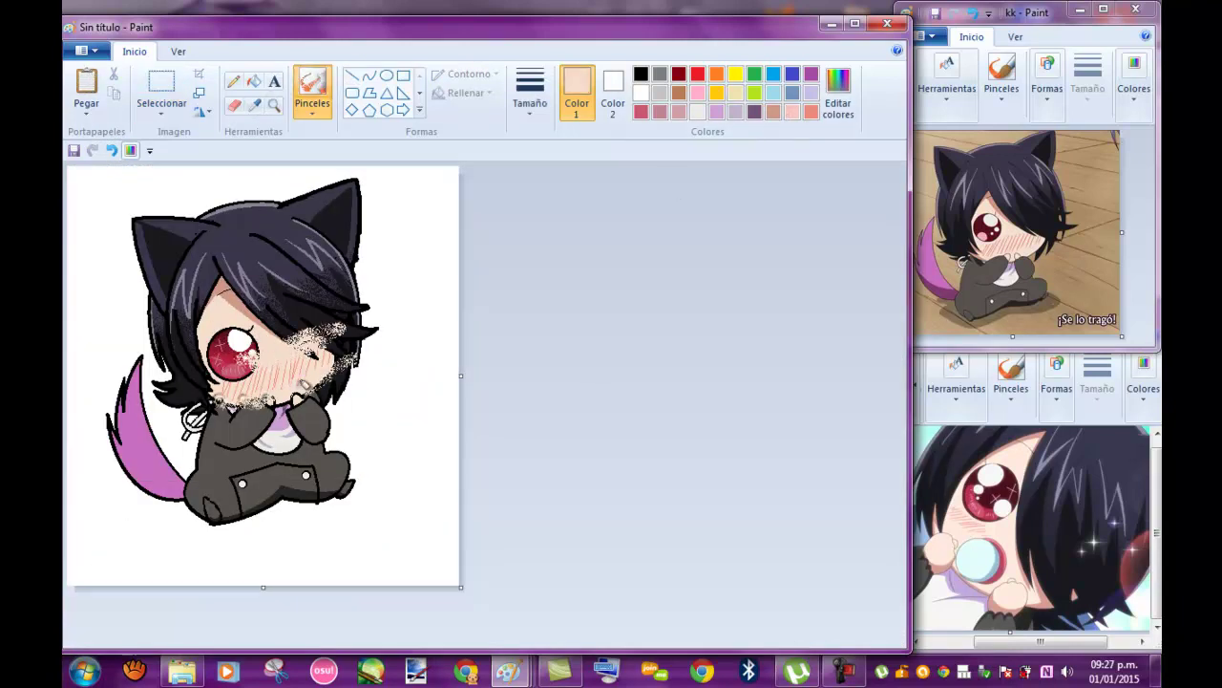
pyautogui.hotkey('ctrl', 'z')
# - Set a dark purple with hue 210, saturation 90, luminosity 86 and shade the lower edge of the tail with a curve
pyautogui.click(274, 105)
pyautogui.click(233, 82)
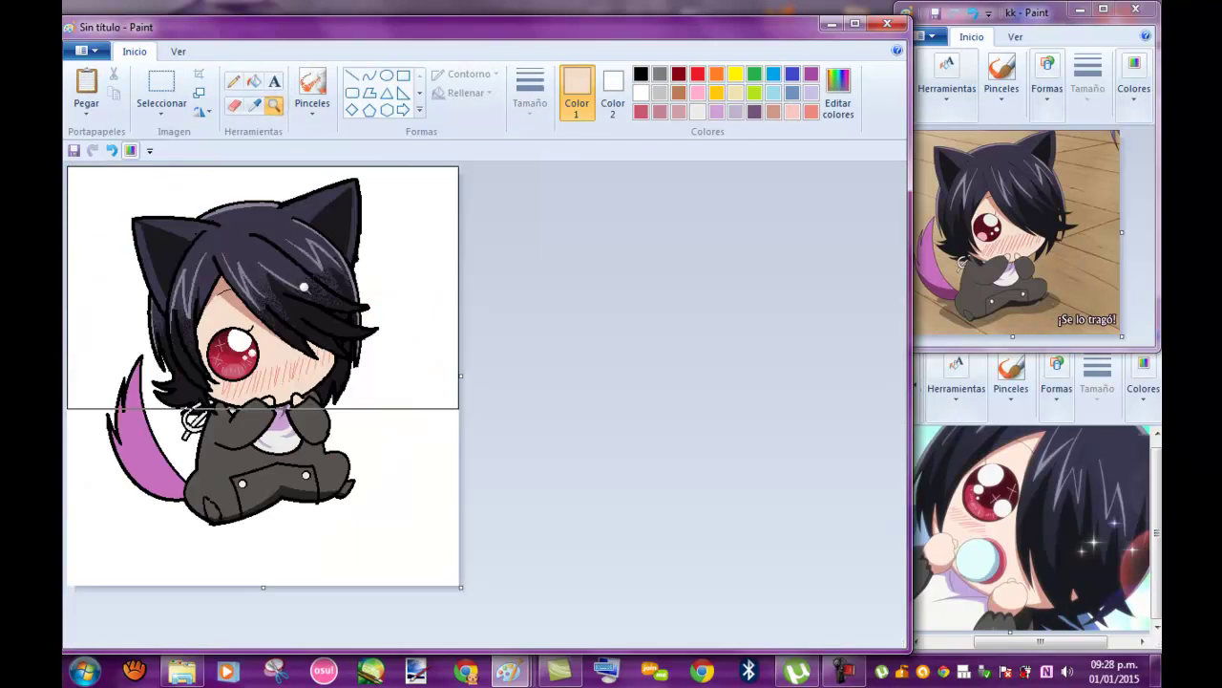
pyautogui.click(262, 286)
pyautogui.scroll(-3, 306, 301)
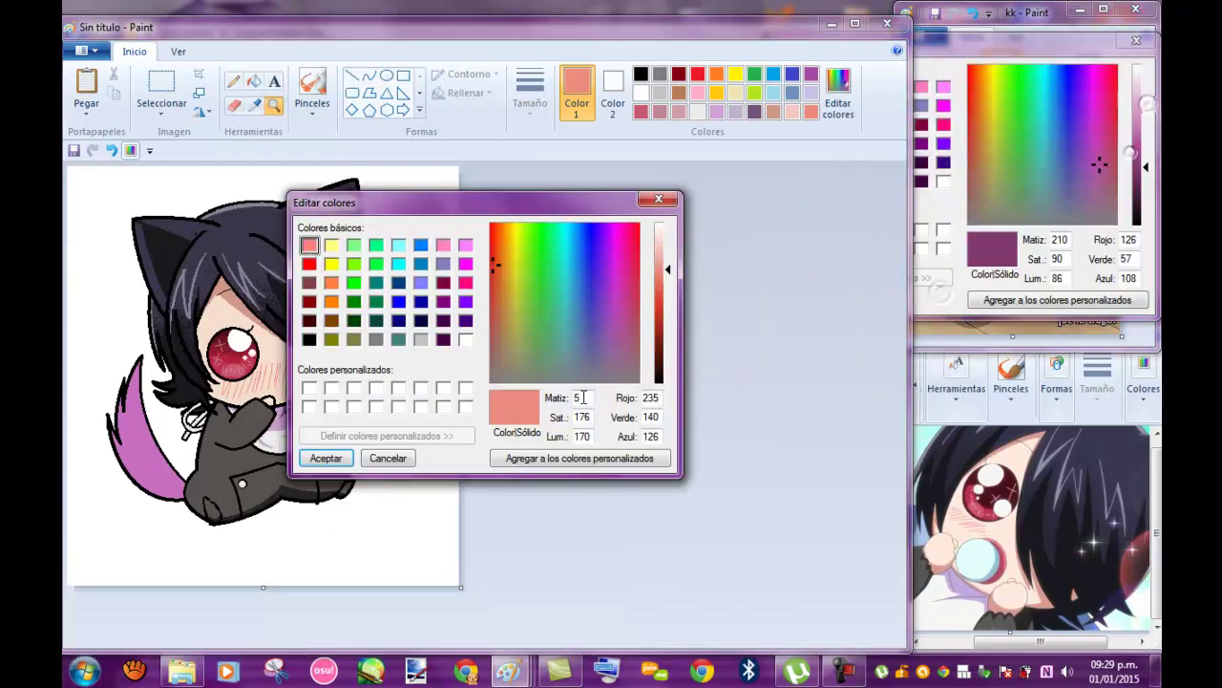
pyautogui.click(325, 457)
pyautogui.click(259, 423)
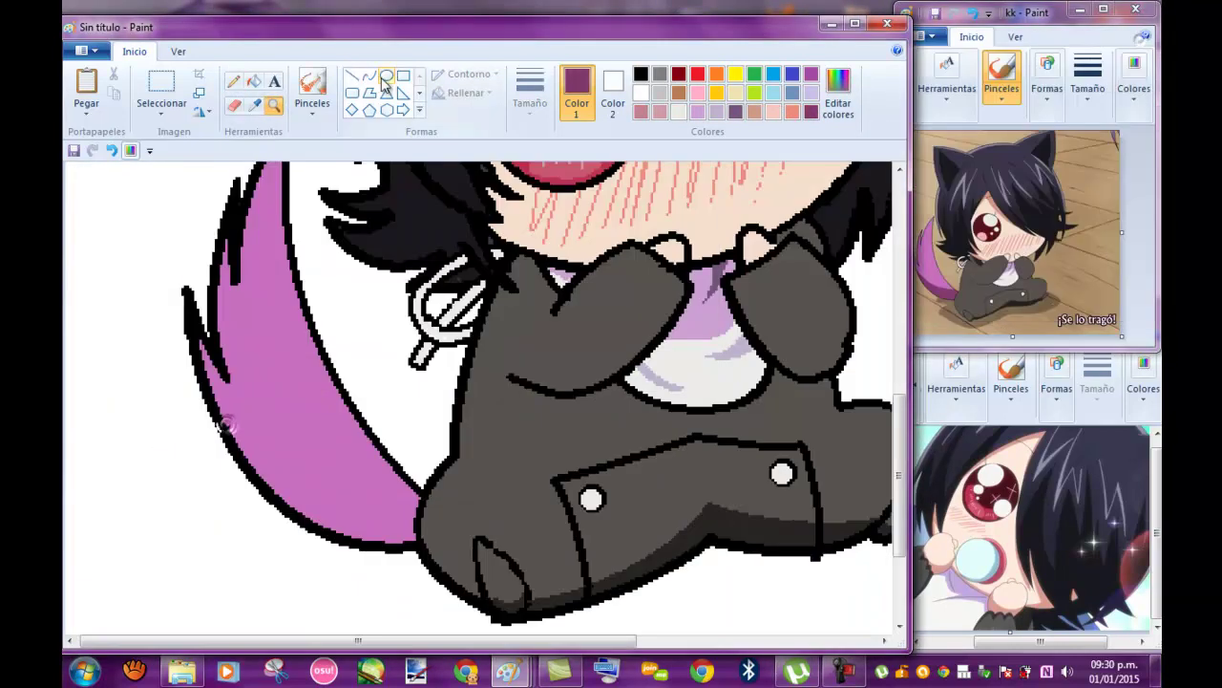
pyautogui.click(368, 74)
pyautogui.moveTo(420, 497); pyautogui.dragTo(203, 375)
pyautogui.click(162, 91)
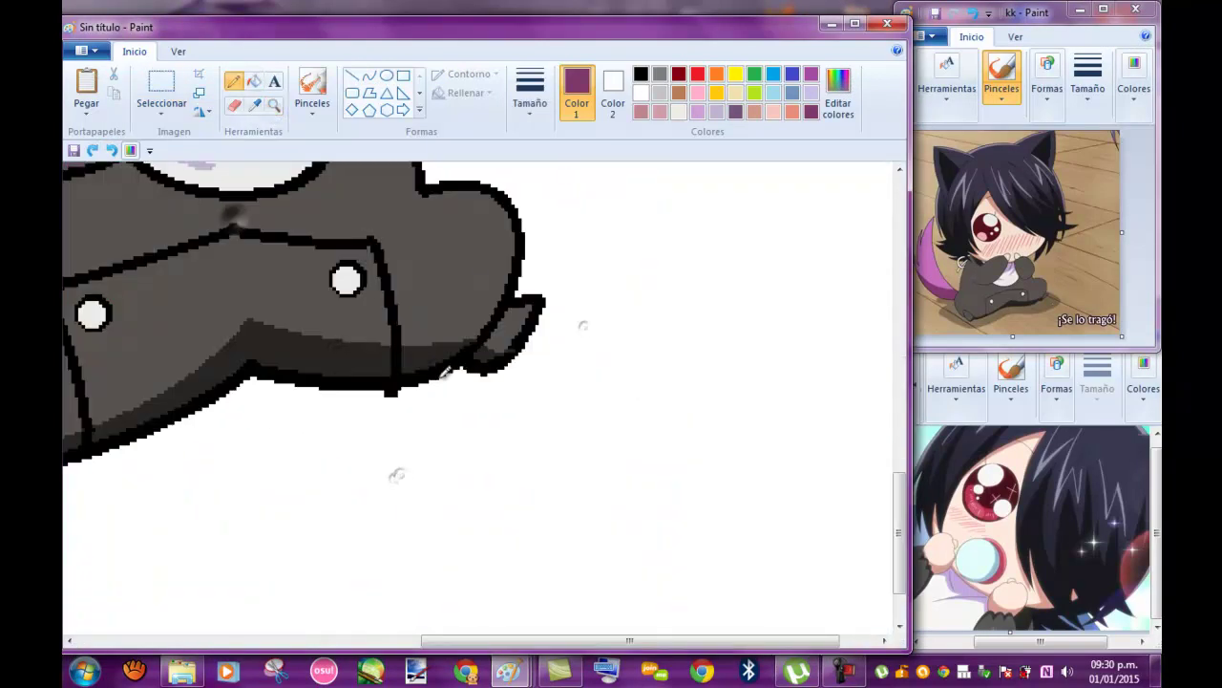
# - Widen the canvas beside the character and brush "Time: 2 hrs", ":3" and "Thanks for watching" there in purple
pyautogui.click(395, 468)
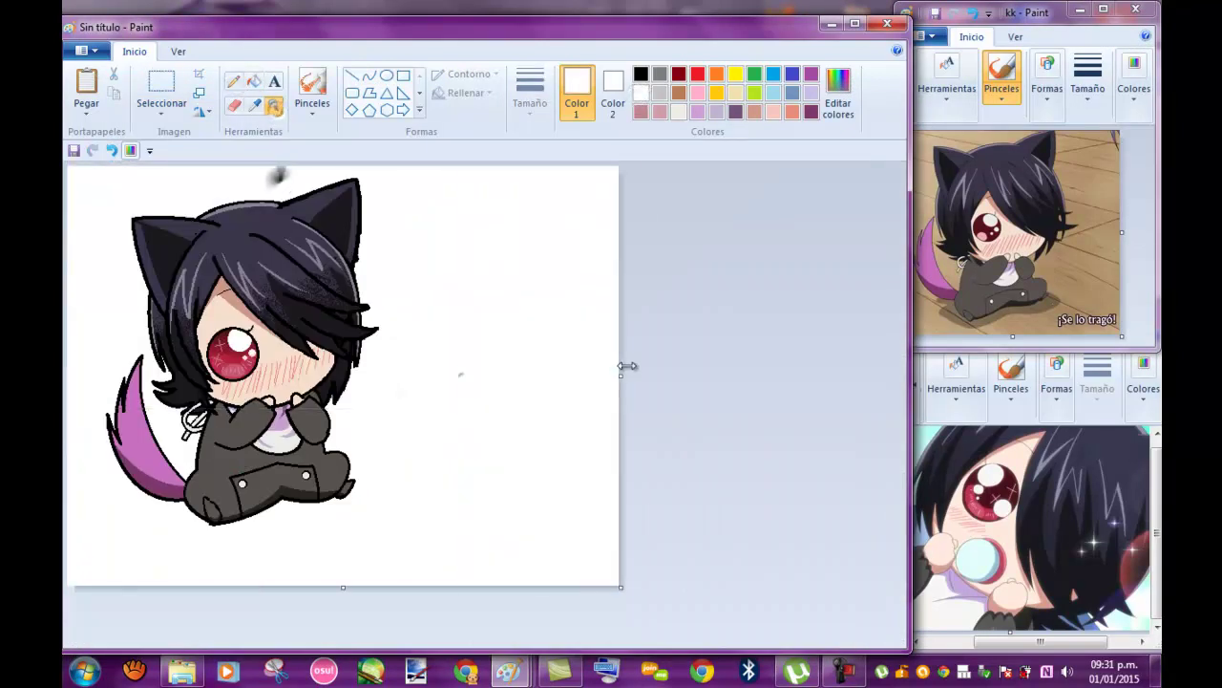
pyautogui.click(313, 100)
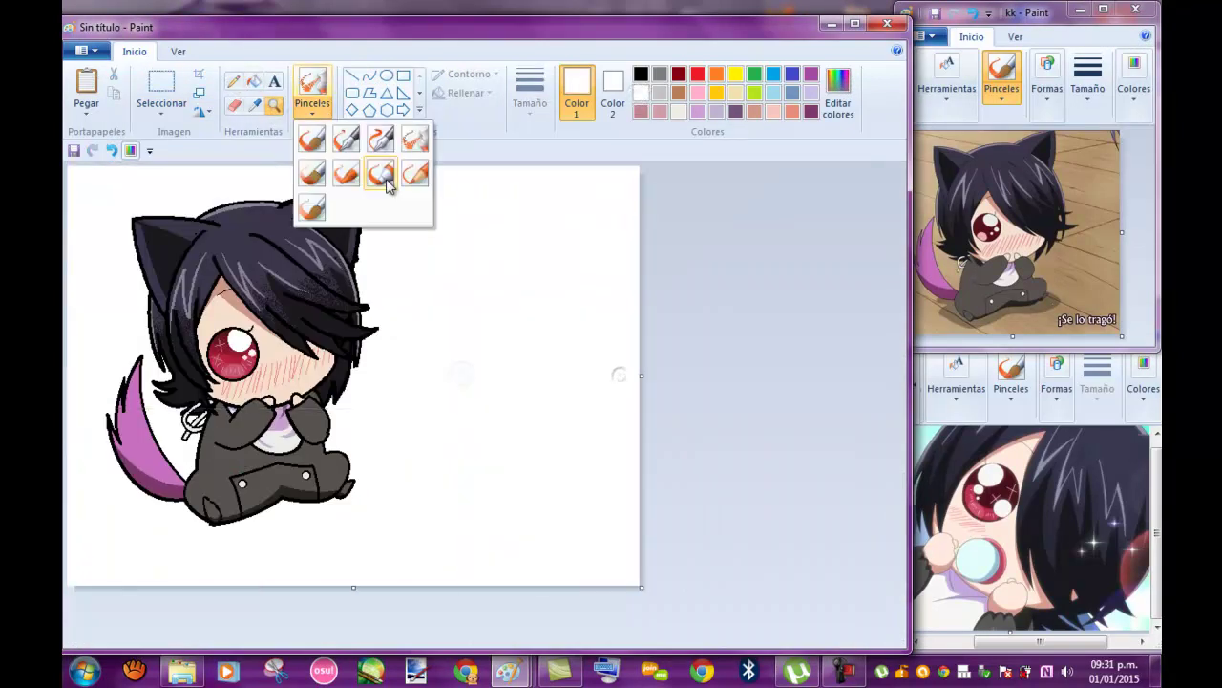
pyautogui.click(316, 131)
pyautogui.click(809, 74)
pyautogui.moveTo(401, 230)
pyautogui.mouseDown()
pyautogui.moveTo(541, 229)
pyautogui.moveTo(624, 273)
pyautogui.moveTo(636, 369)
pyautogui.moveTo(672, 226)
pyautogui.moveTo(410, 391)
pyautogui.moveTo(501, 401)
pyautogui.moveTo(437, 449)
pyautogui.moveTo(491, 541)
pyautogui.moveTo(668, 516)
pyautogui.mouseUp()
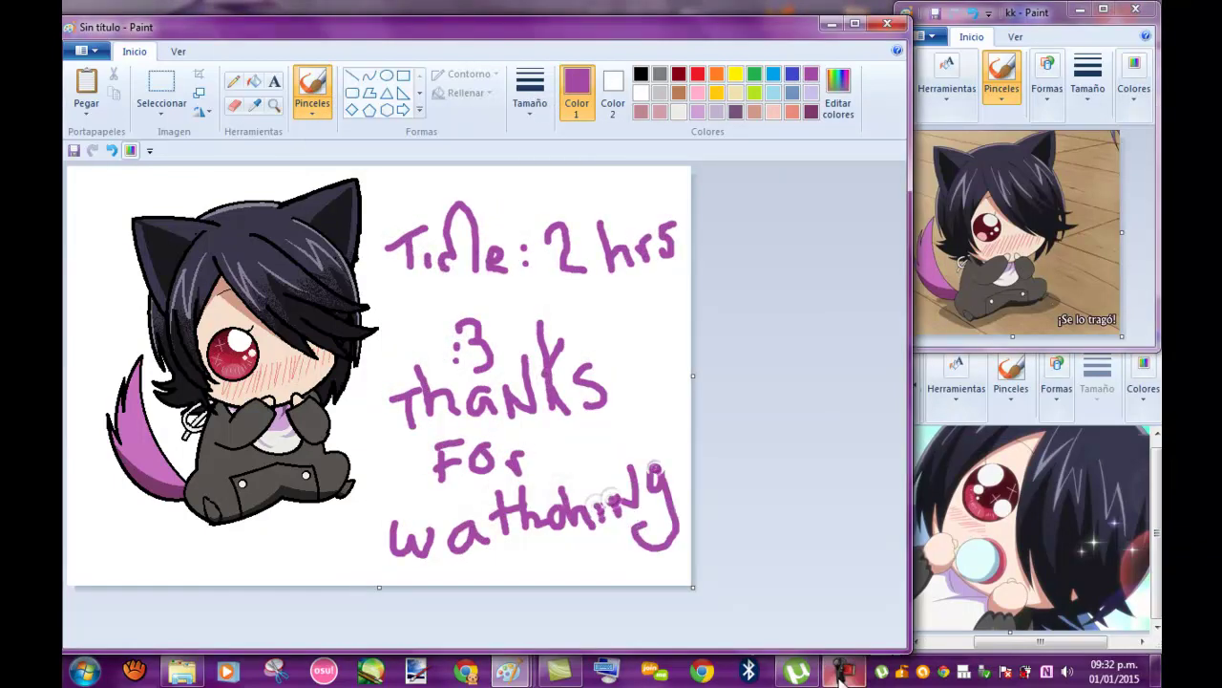
pyautogui.hotkey('ctrl', 'shift', 'F11')
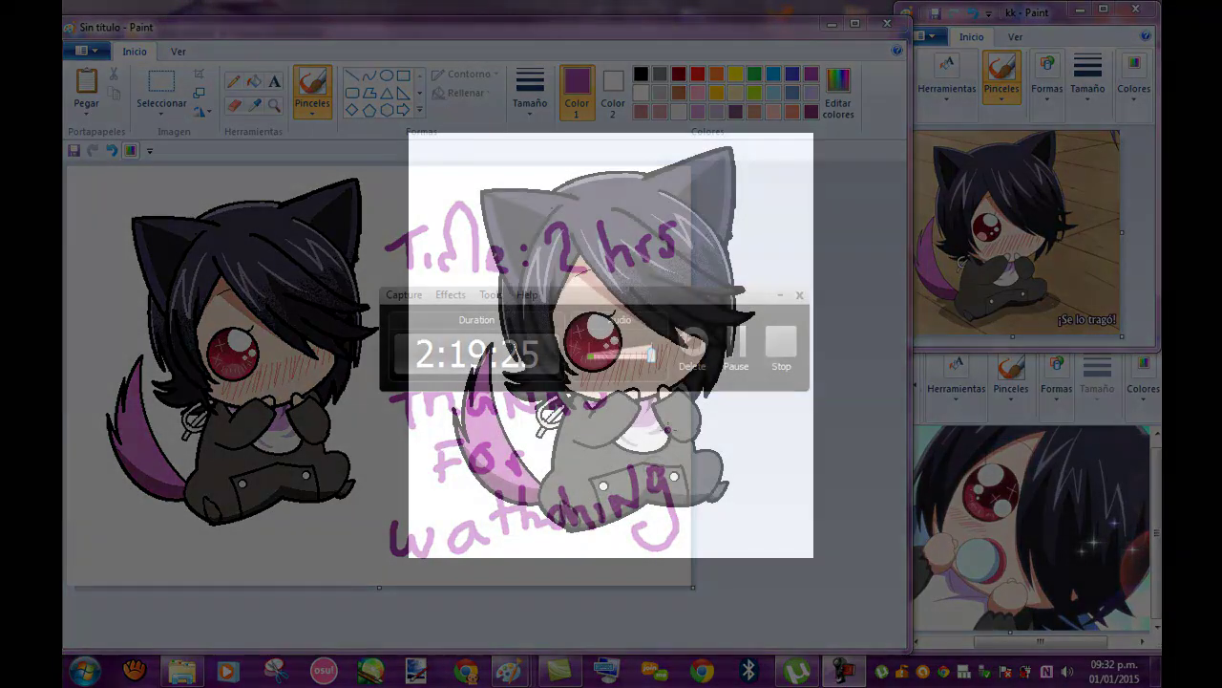